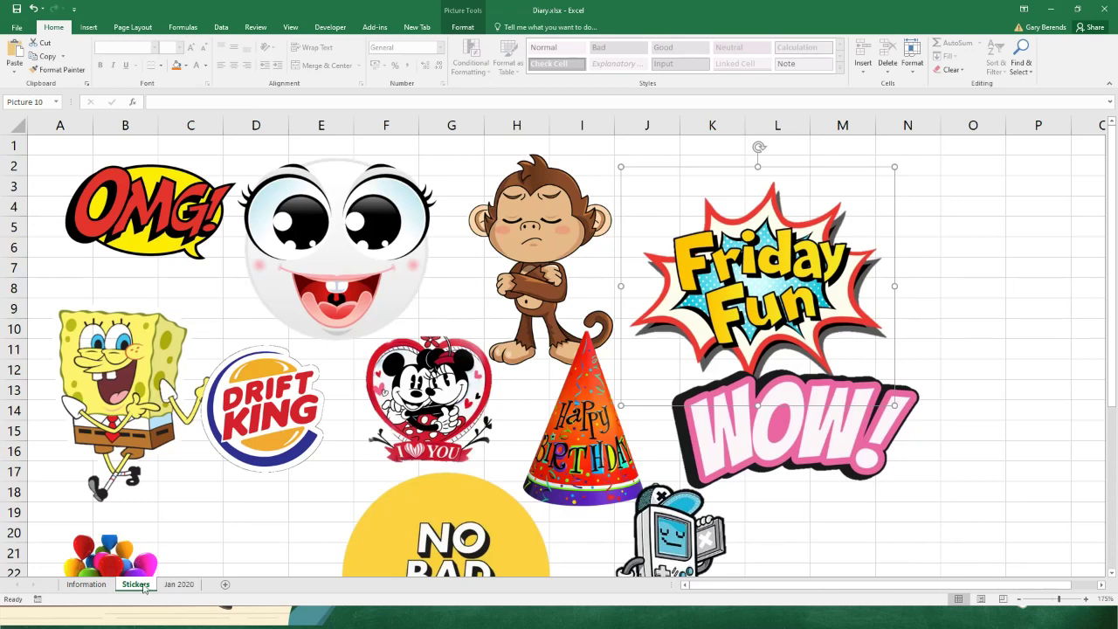
# Switch to the Jan 2020 sheet and look over the diary page's layout.
pyautogui.click(183, 585)
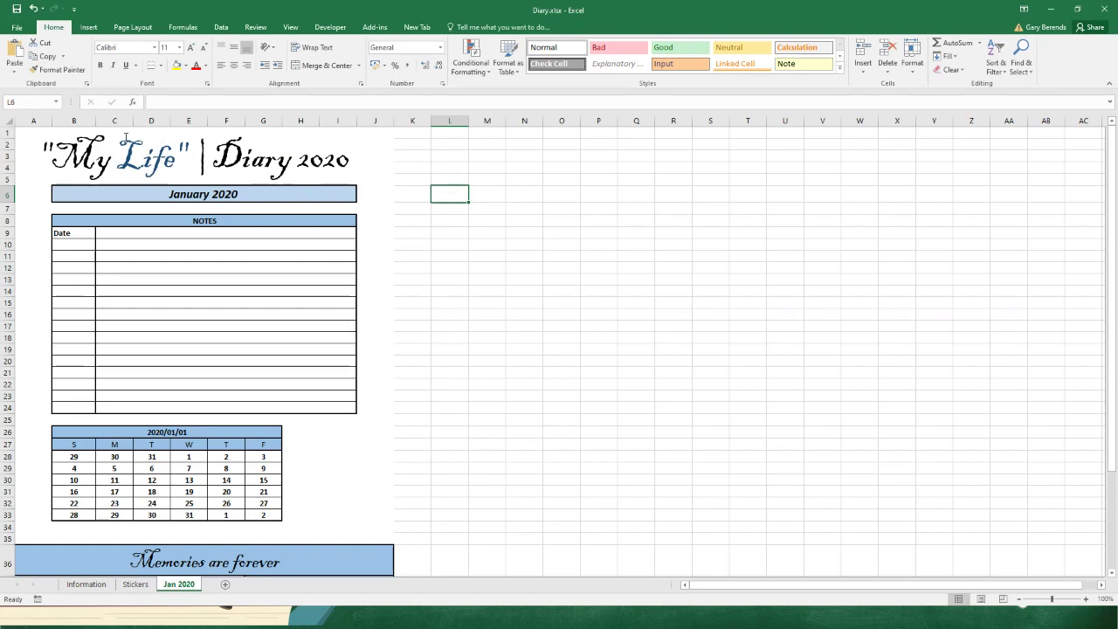
pyautogui.click(328, 442)
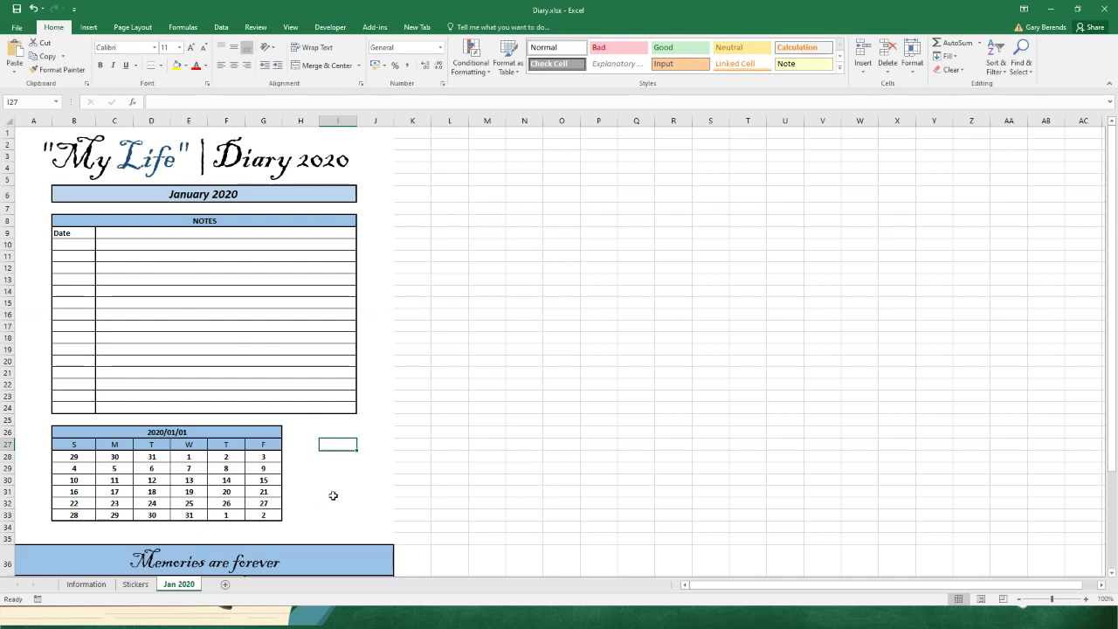
pyautogui.scroll(-2, 332, 493)
pyautogui.scroll(-1, 332, 491)
pyautogui.scroll(3, 333, 492)
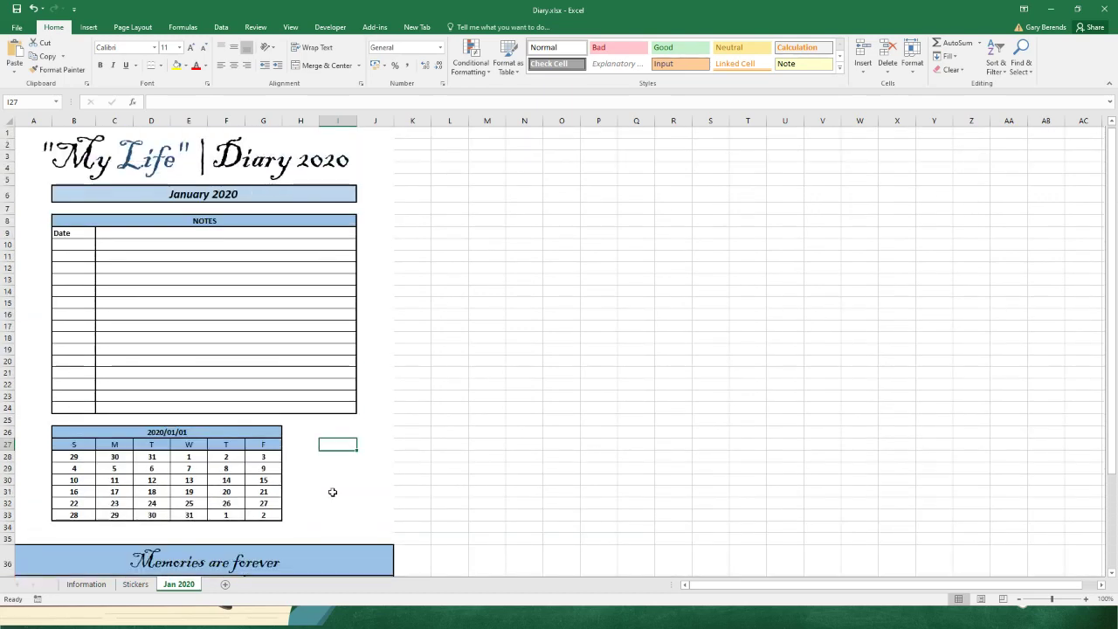
pyautogui.click(330, 483)
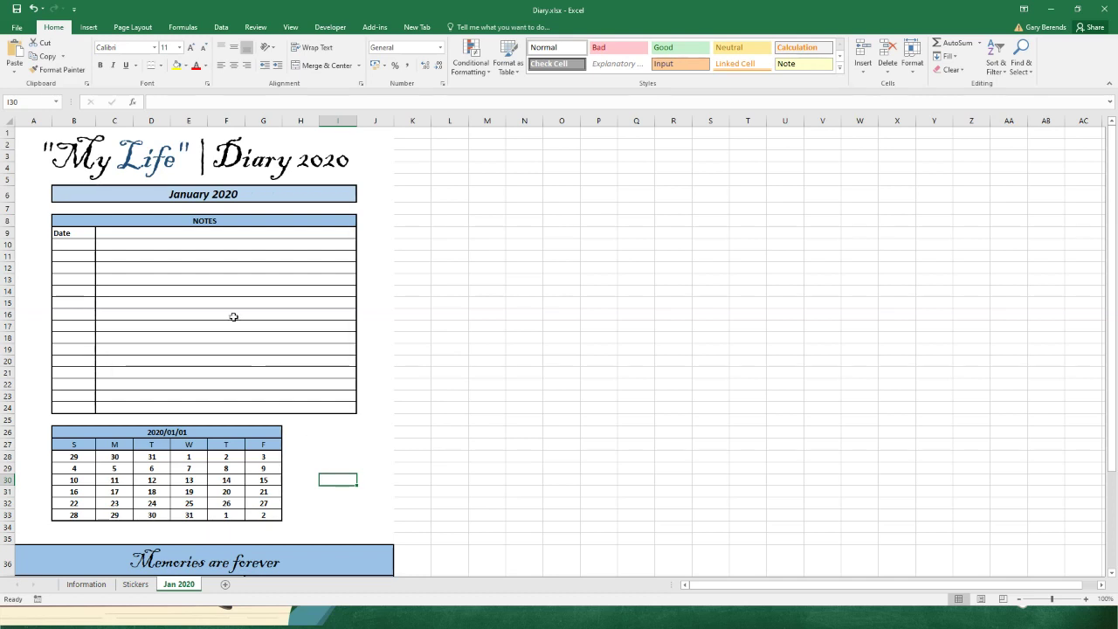
# Go down through the entry rows of the January 2020 NOTES table.
pyautogui.click(164, 236)
pyautogui.press('Down')
pyautogui.press('Down')
pyautogui.press('Down')
pyautogui.press('Down')
pyautogui.press('Down')
pyautogui.press('Down')
pyautogui.press('Down')
pyautogui.press('Down')
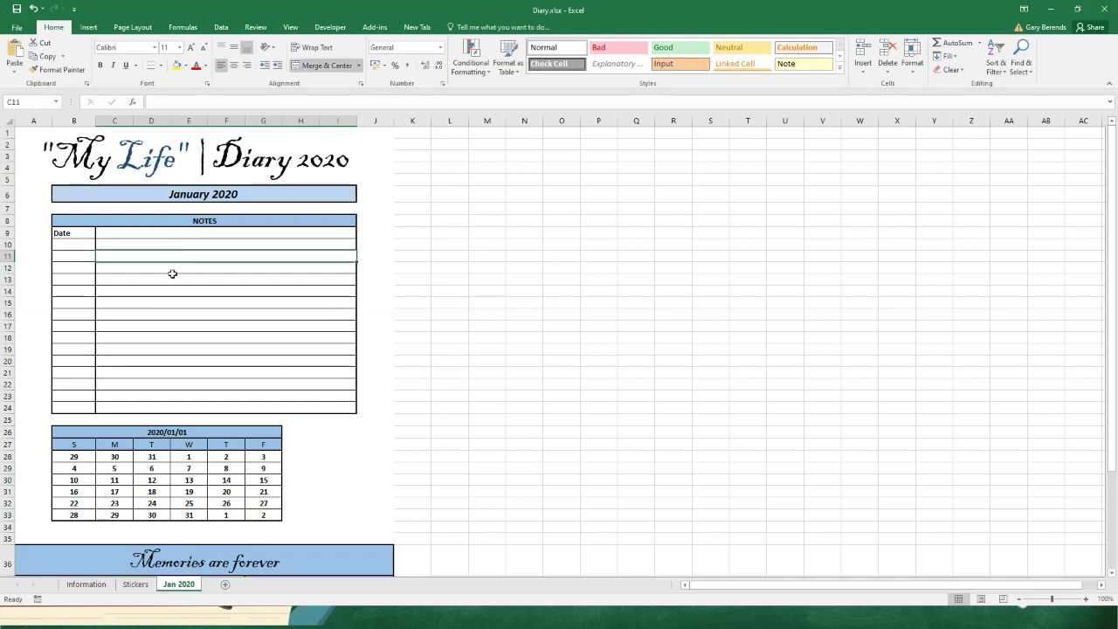
pyautogui.press('Down')
pyautogui.press('Down')
pyautogui.press('Down')
pyautogui.press('Down')
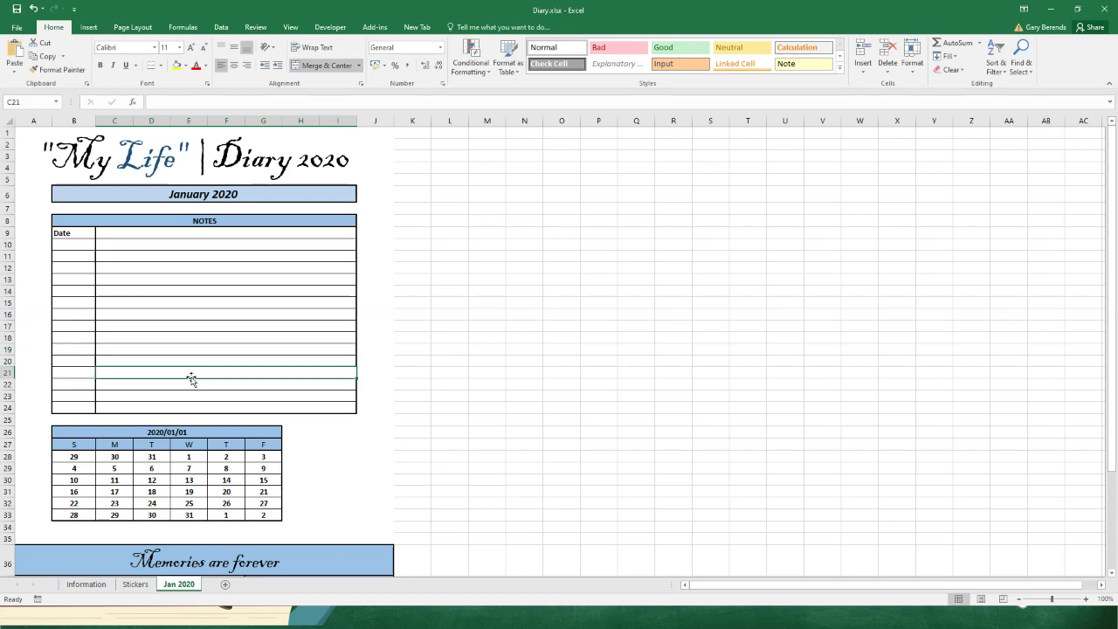
# Look over the calendar and the Memories are forever section with its Youtube Fav's list below the notes.
pyautogui.scroll(-3, 190, 375)
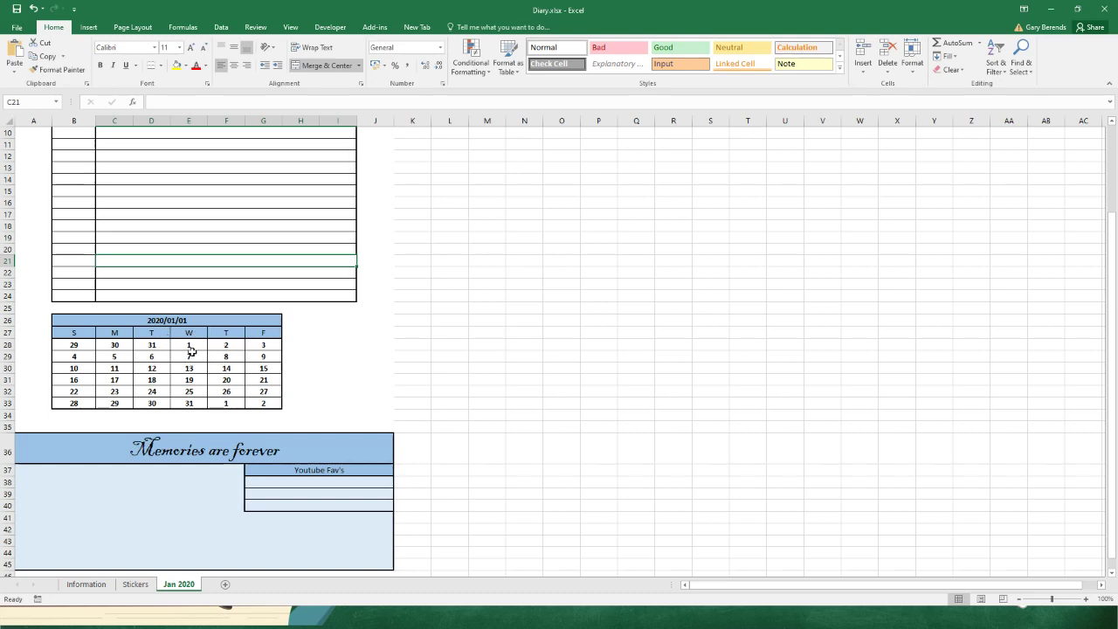
pyautogui.scroll(-2, 170, 370)
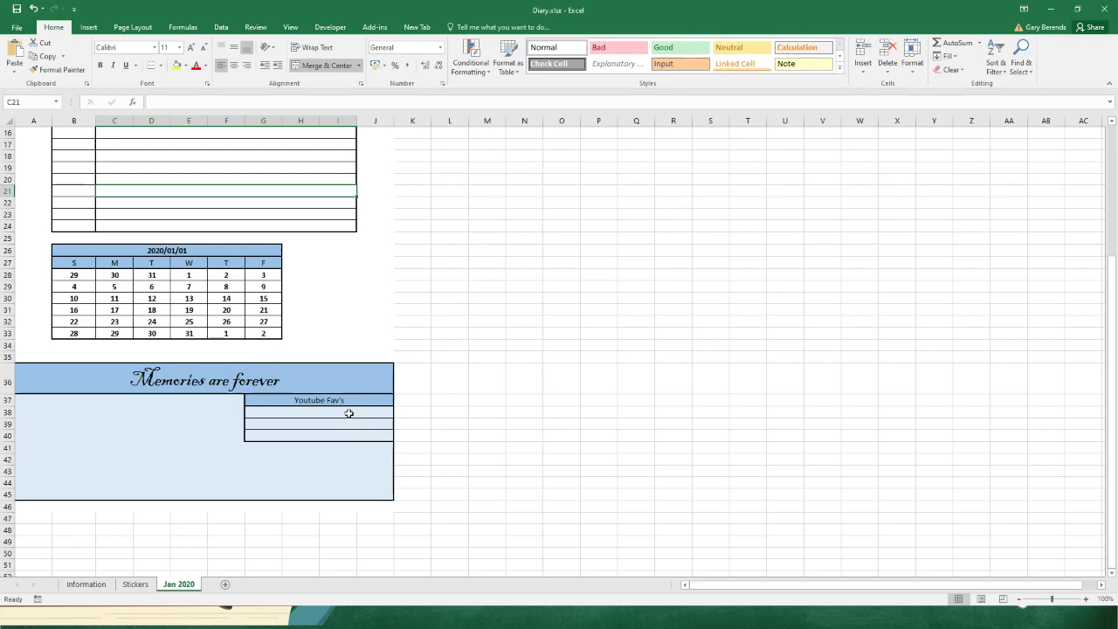
pyautogui.scroll(5, 327, 428)
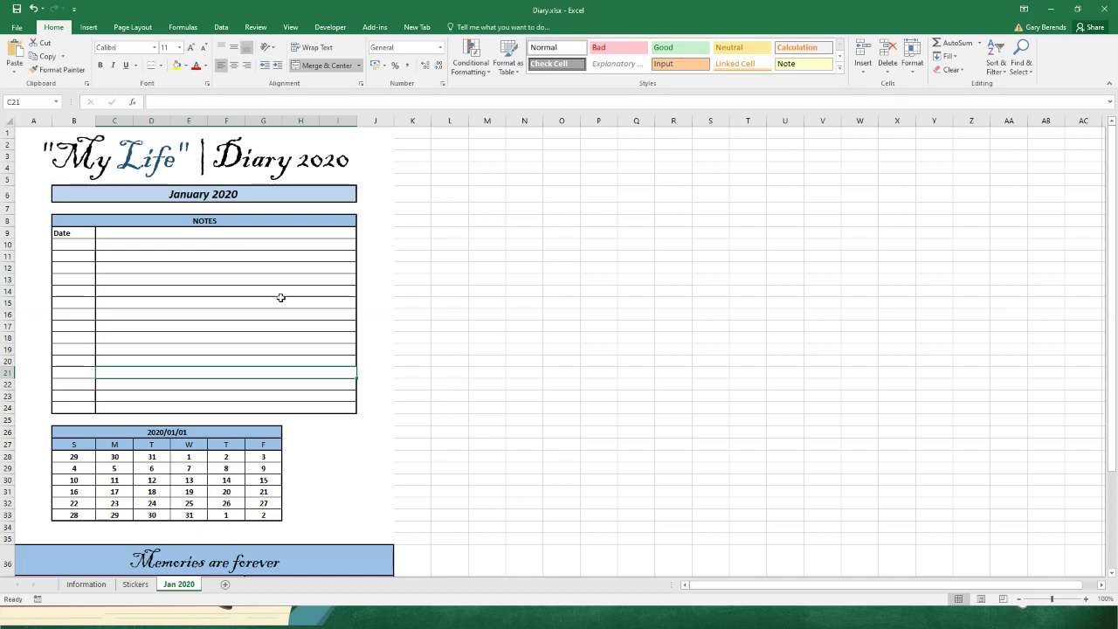
pyautogui.click(409, 255)
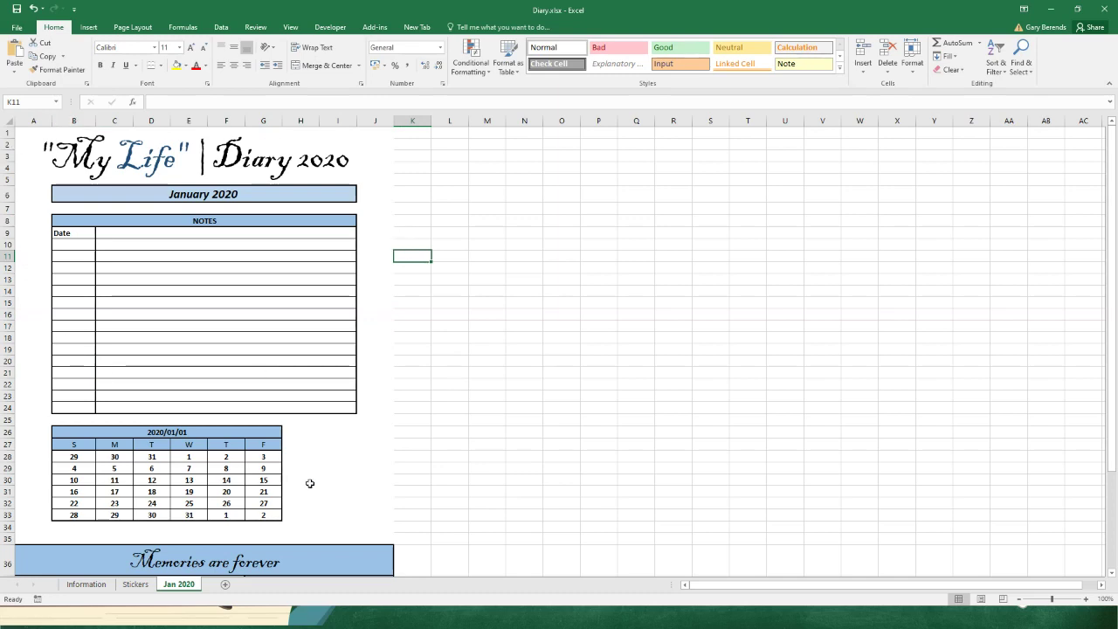
pyautogui.scroll(-1, 307, 499)
pyautogui.scroll(1, 307, 499)
pyautogui.scroll(-4, 306, 499)
pyautogui.scroll(2, 306, 499)
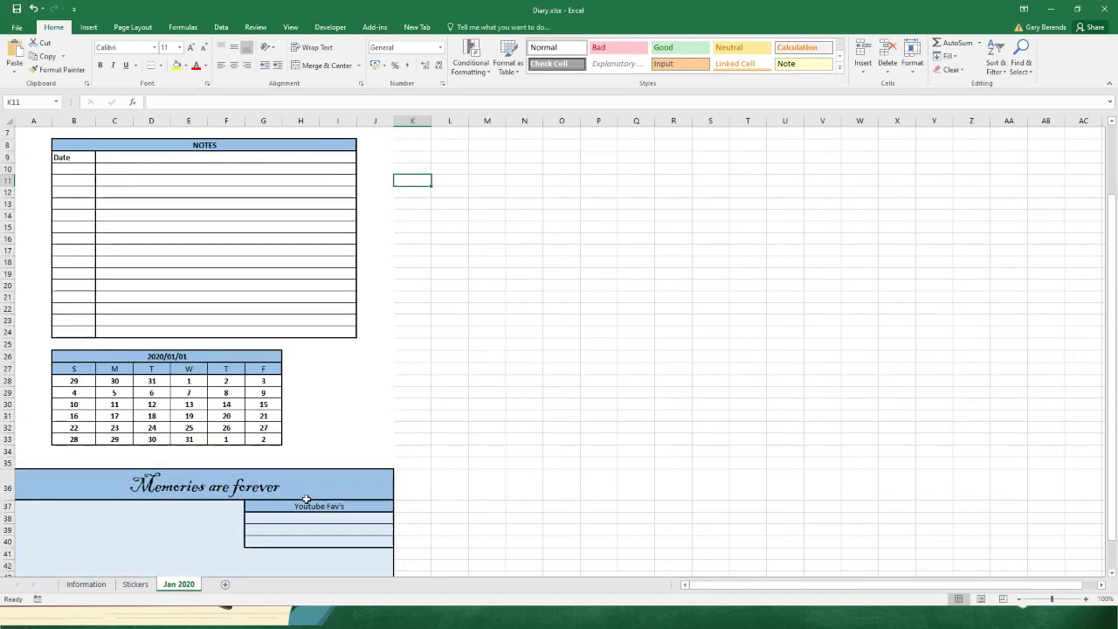
pyautogui.scroll(3, 306, 499)
pyautogui.scroll(-1, 305, 499)
pyautogui.scroll(1, 304, 499)
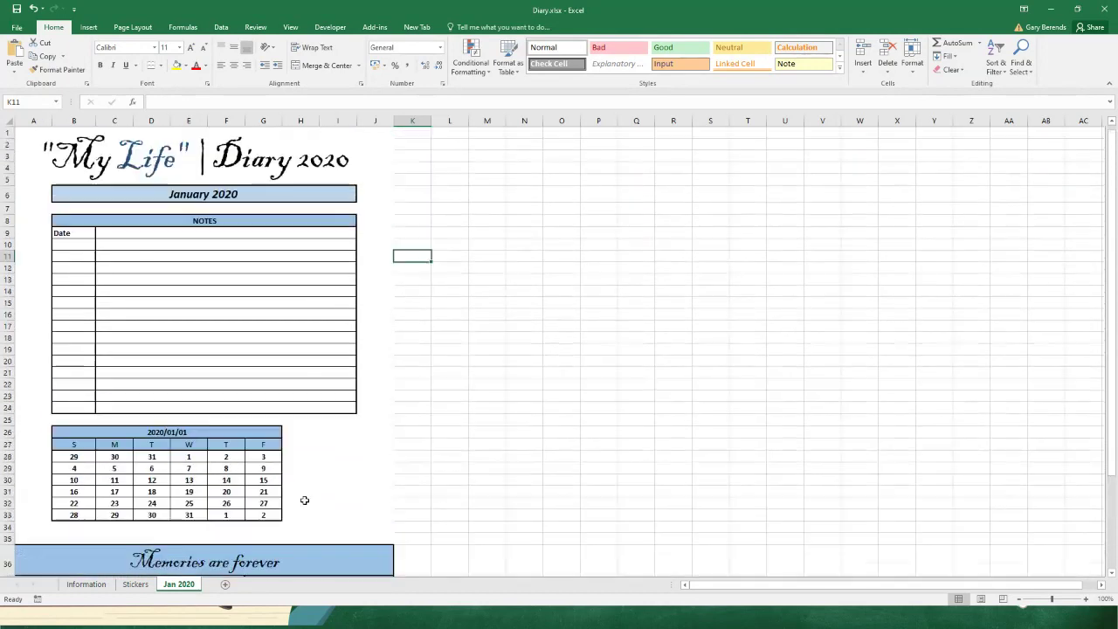
pyautogui.click(325, 466)
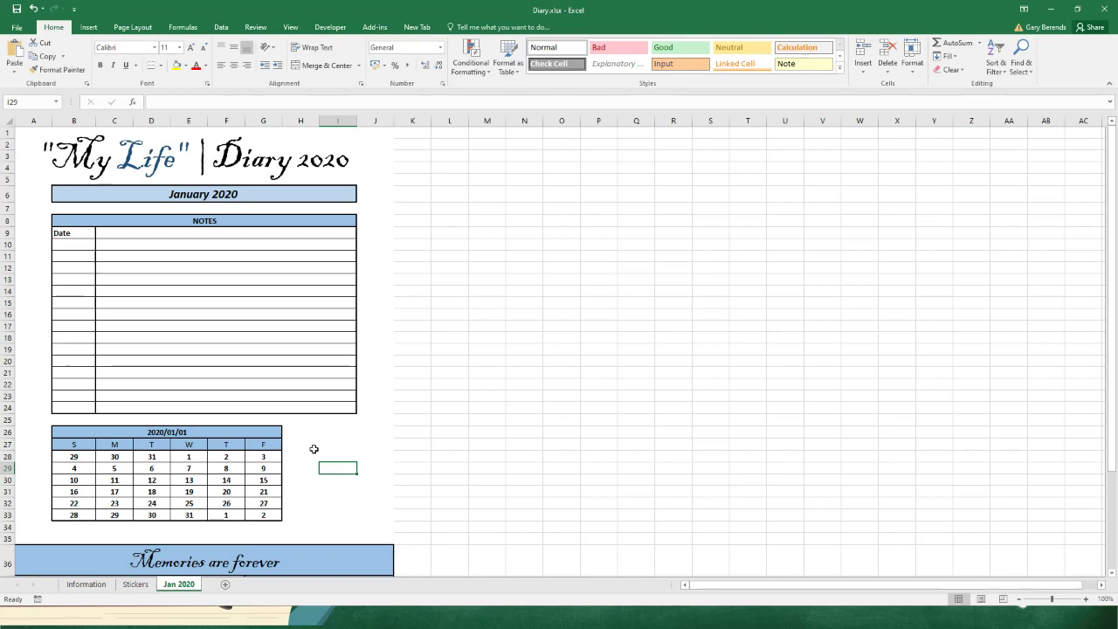
# Insert a comment on the 25 in the January calendar, cell E32.
pyautogui.scroll(-3, 314, 449)
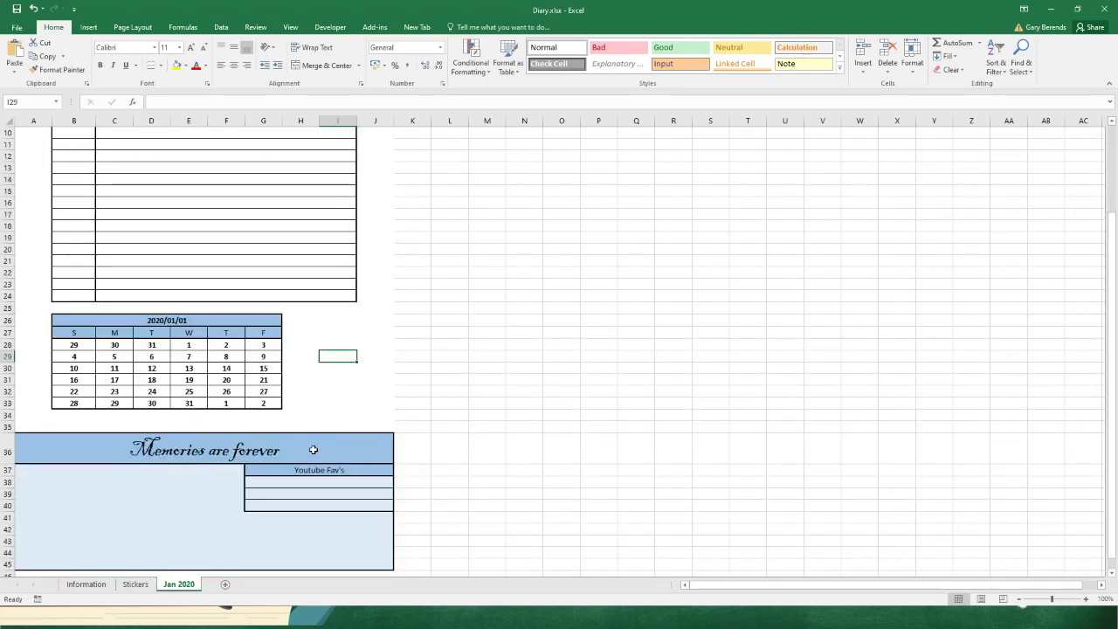
pyautogui.click(194, 393)
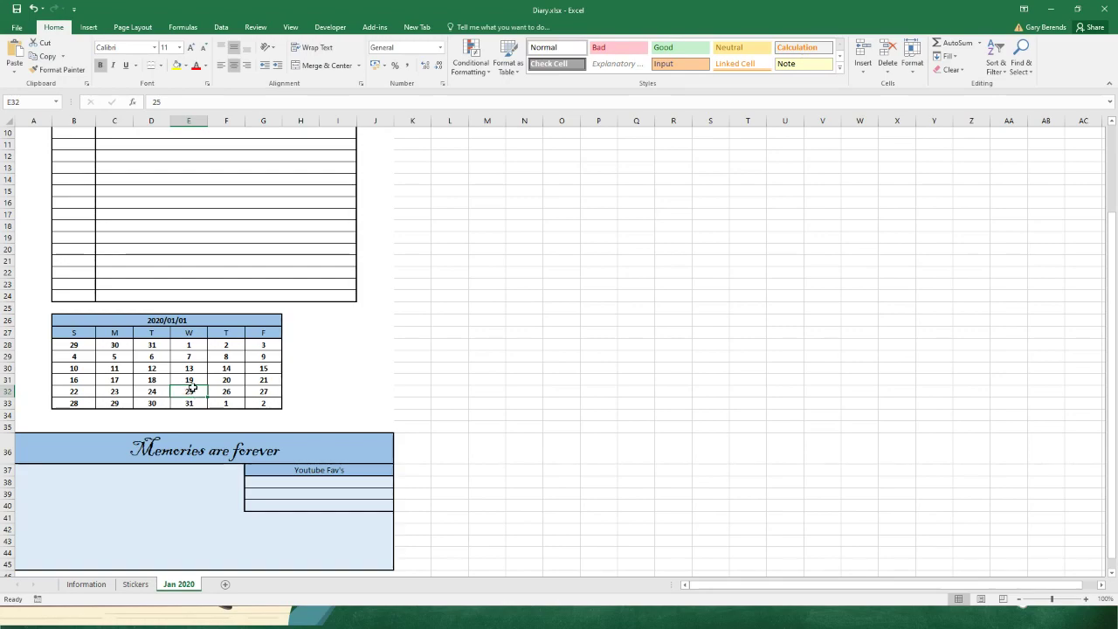
pyautogui.keyDown('ctrl'); pyautogui.scroll(4, 189, 390); pyautogui.keyUp('ctrl')
pyautogui.keyDown('ctrl'); pyautogui.scroll(8, 192, 388); pyautogui.keyUp('ctrl')
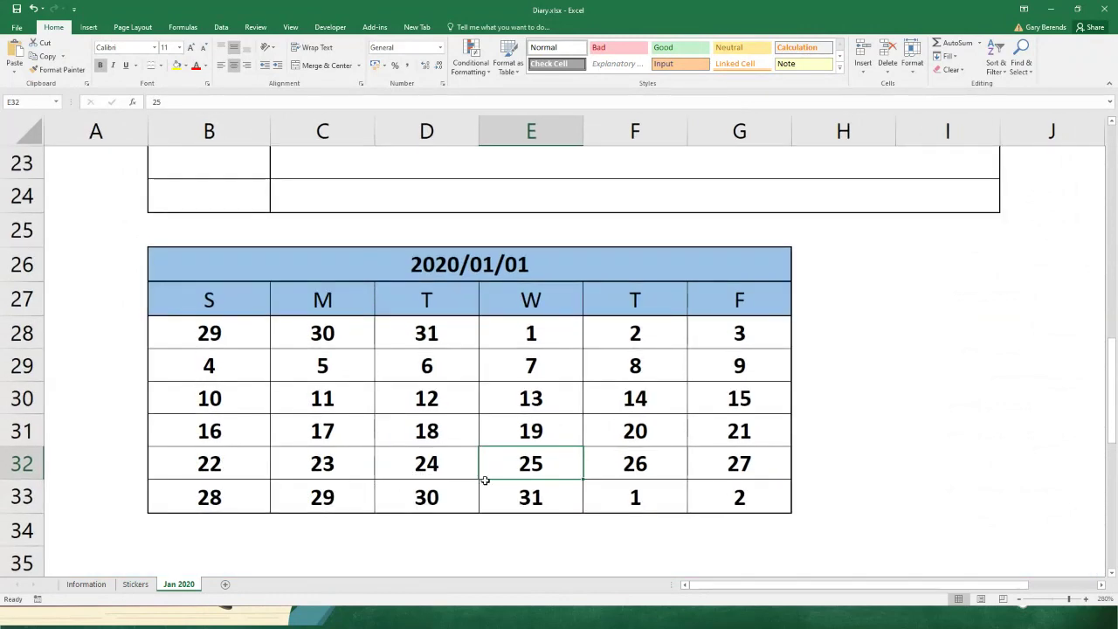
pyautogui.rightClick(531, 463)
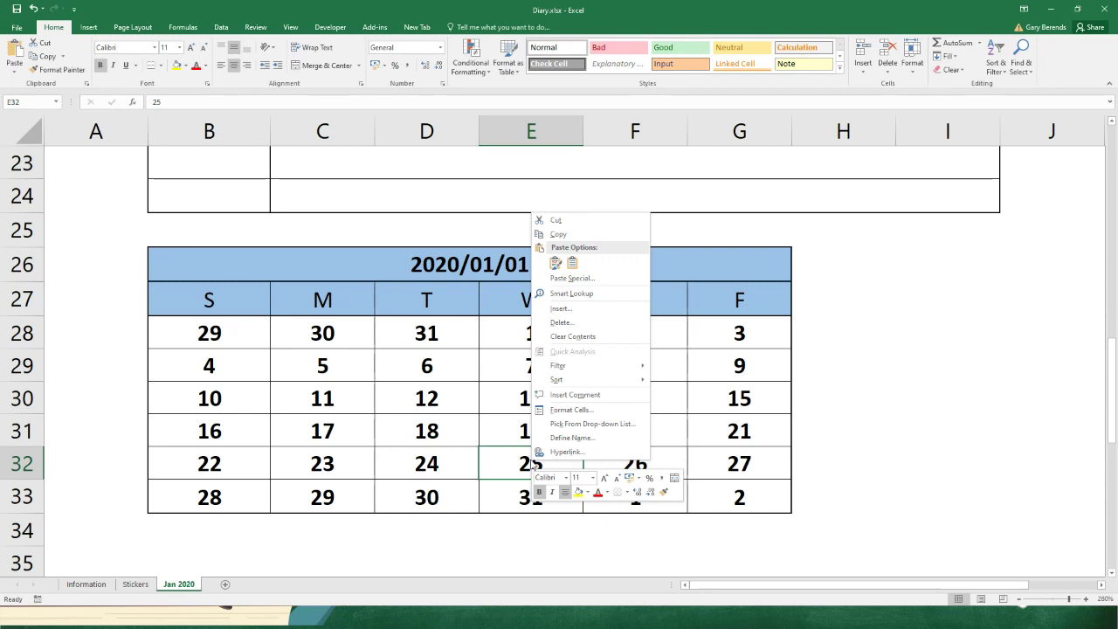
pyautogui.click(560, 398)
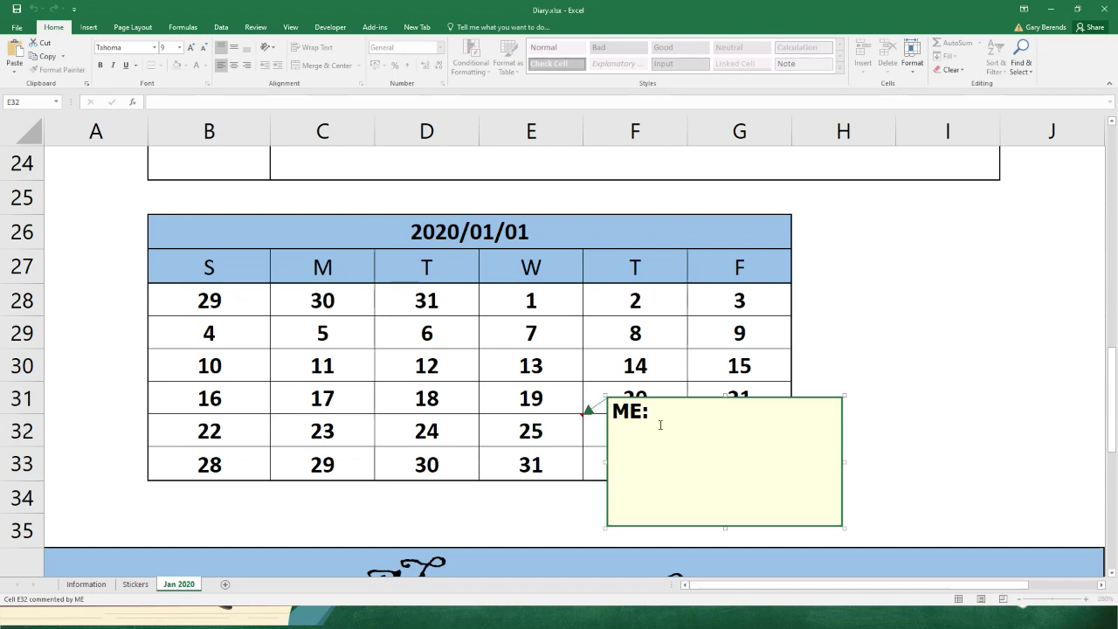
# Replace the comment's default text with "It's My B... Day!!!! Happy Days!!!! :-)" and leave the comment.
pyautogui.press('Return')
pyautogui.hotkey('ctrl', 'a')
pyautogui.click(603, 407)
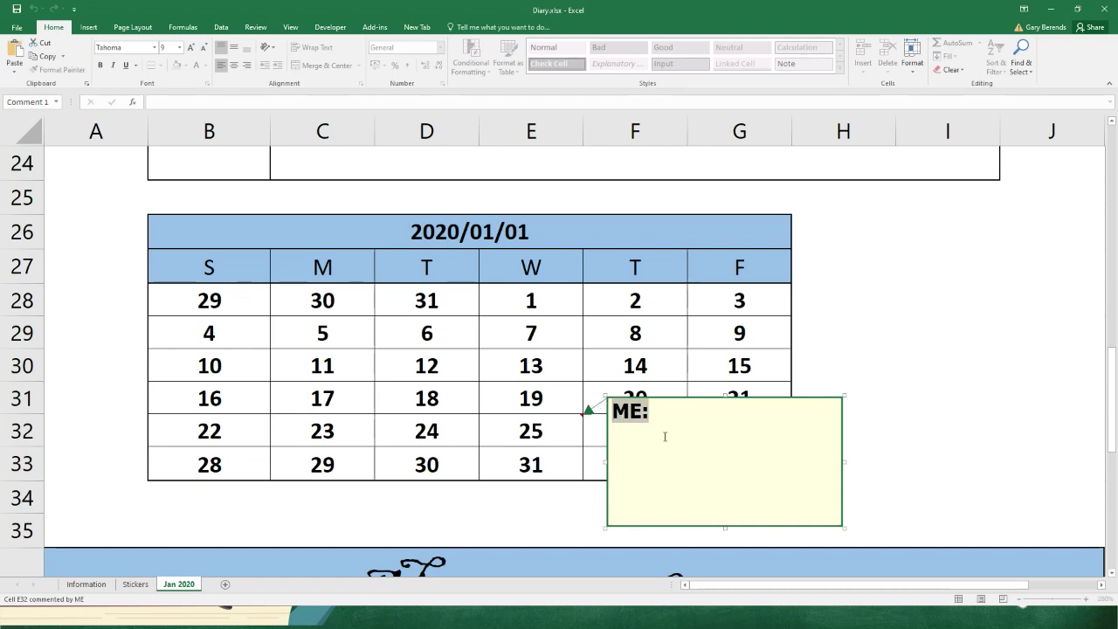
pyautogui.press('BackSpace')
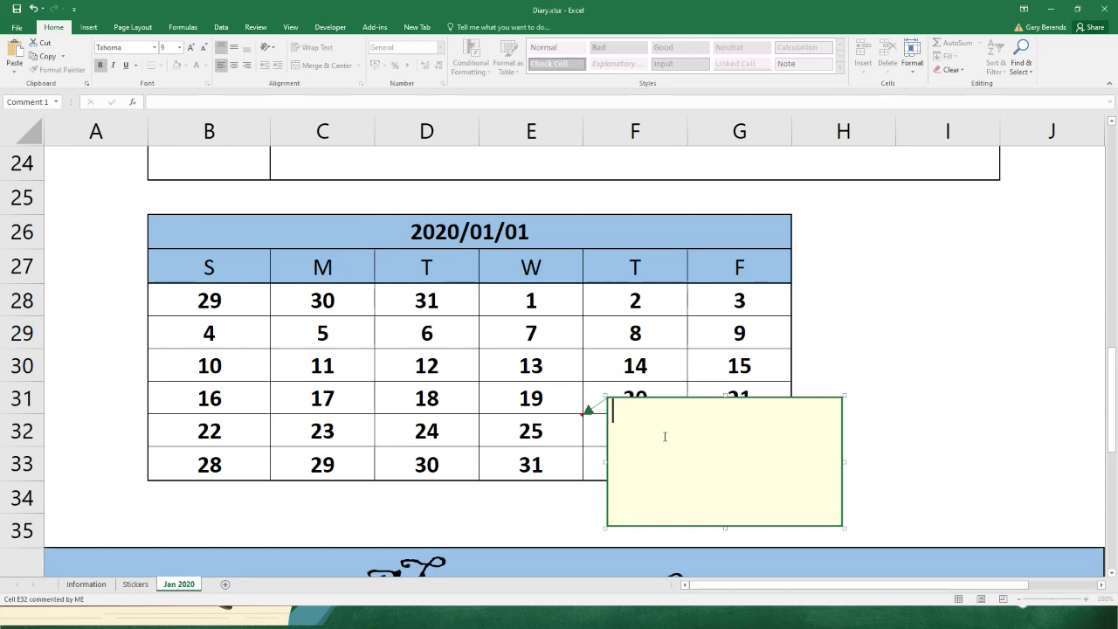
pyautogui.write("It's ")
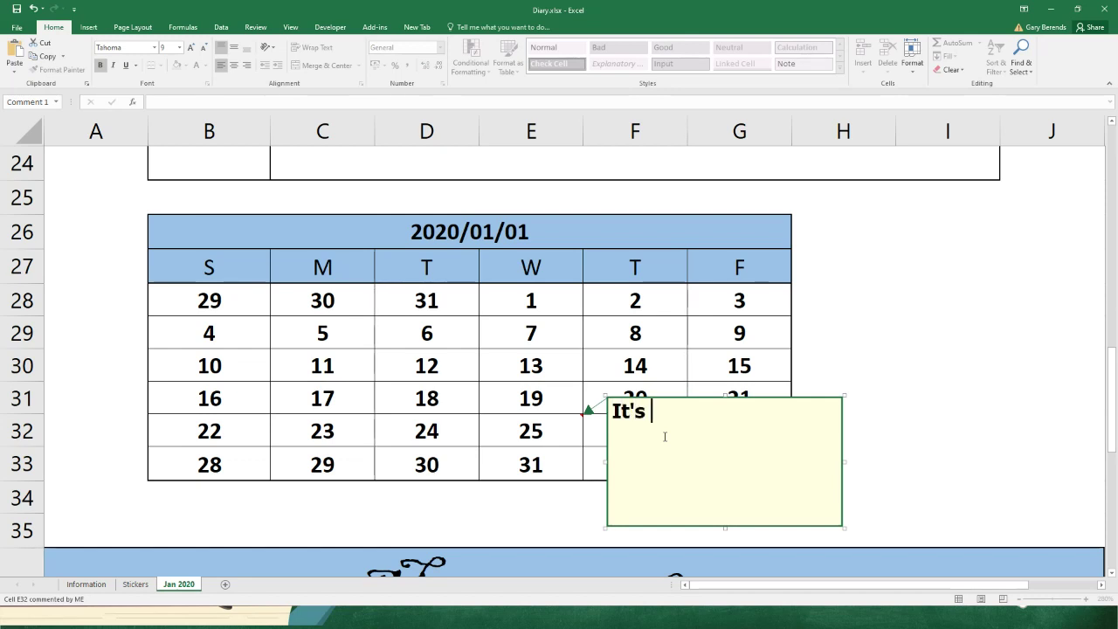
pyautogui.write('My B..')
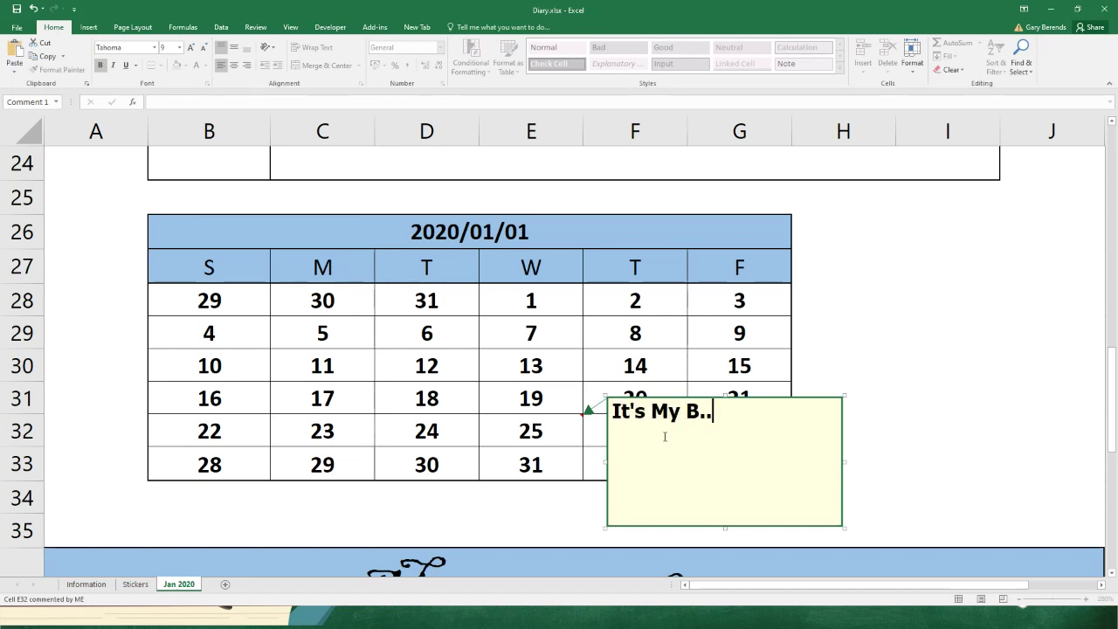
pyautogui.write('. Day!!!!')
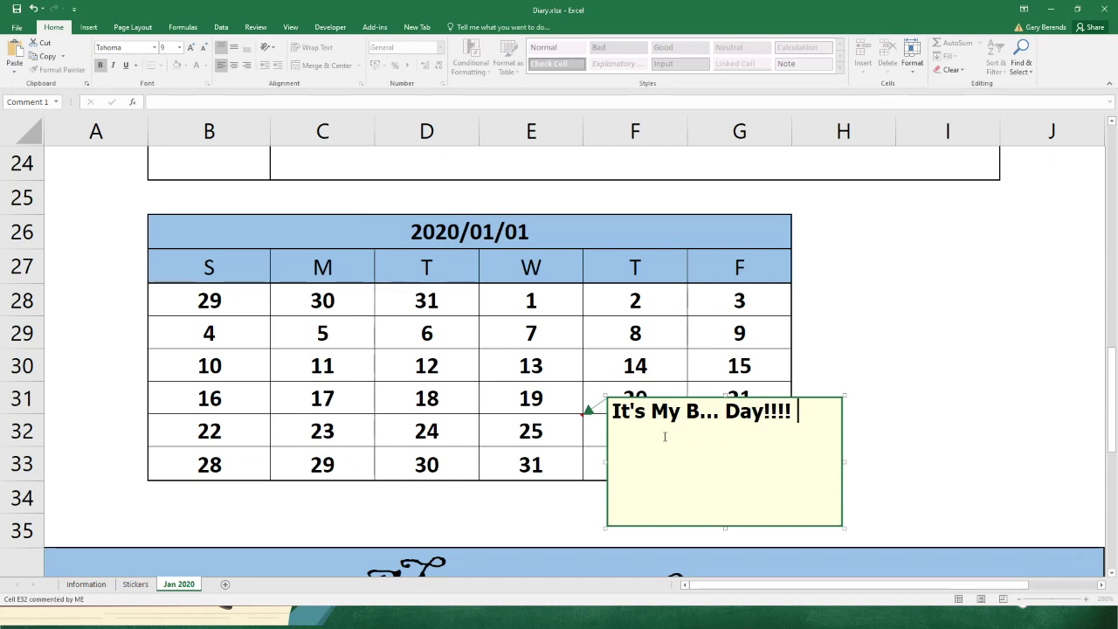
pyautogui.write(' Happy Days!!!!')
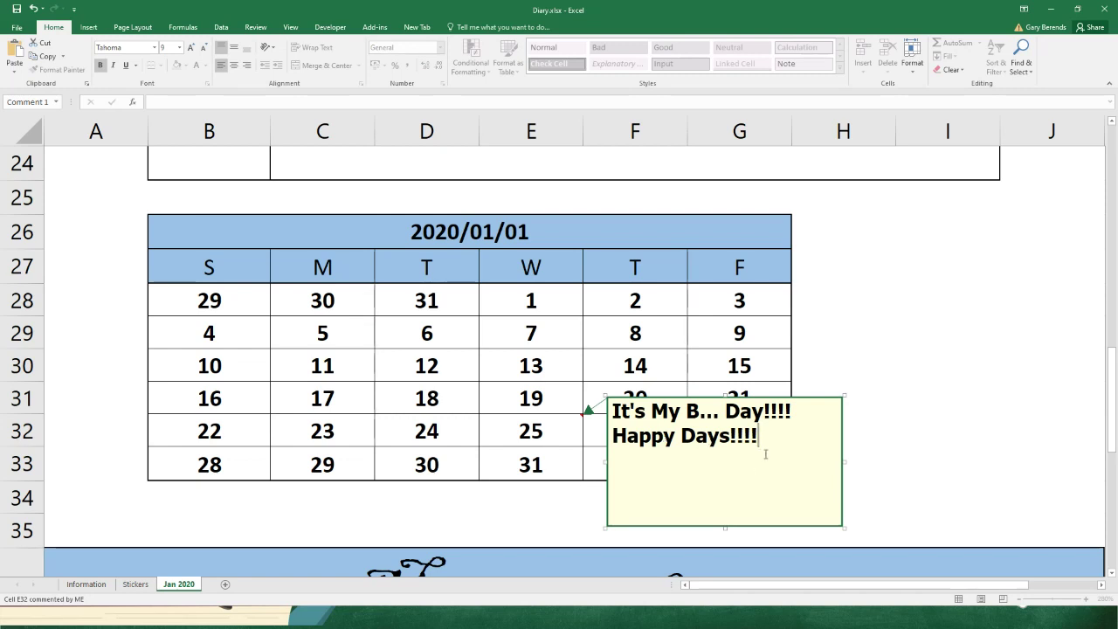
pyautogui.write(':-')
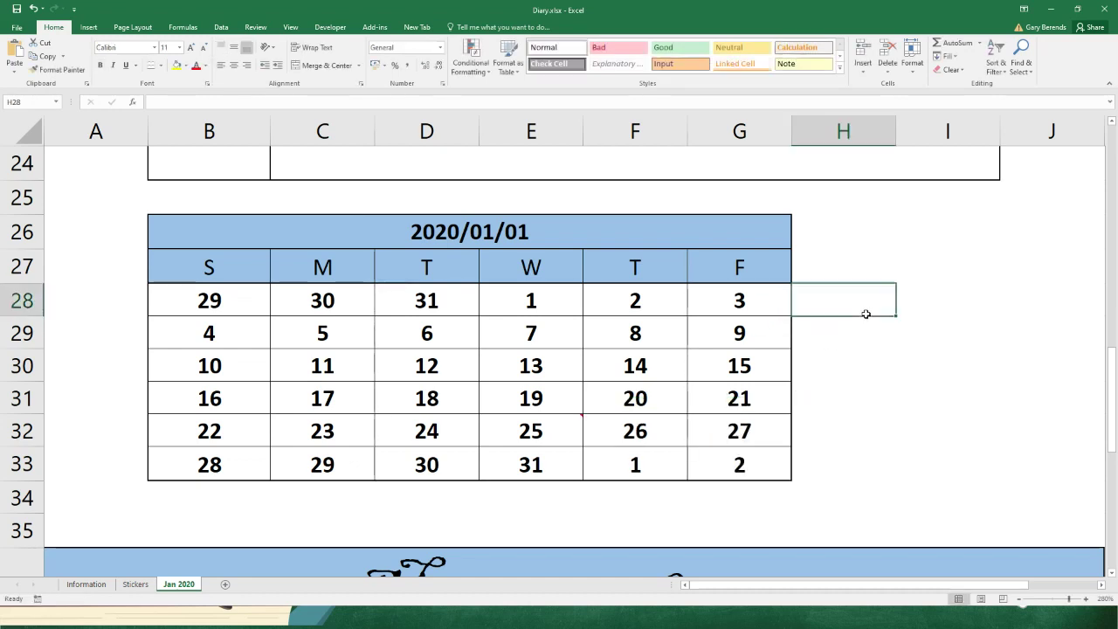
pyautogui.click(866, 314)
# Display the comment attached to the 25 in the calendar and read it.
pyautogui.keyDown('ctrl'); pyautogui.scroll(2, 888, 411); pyautogui.keyUp('ctrl')
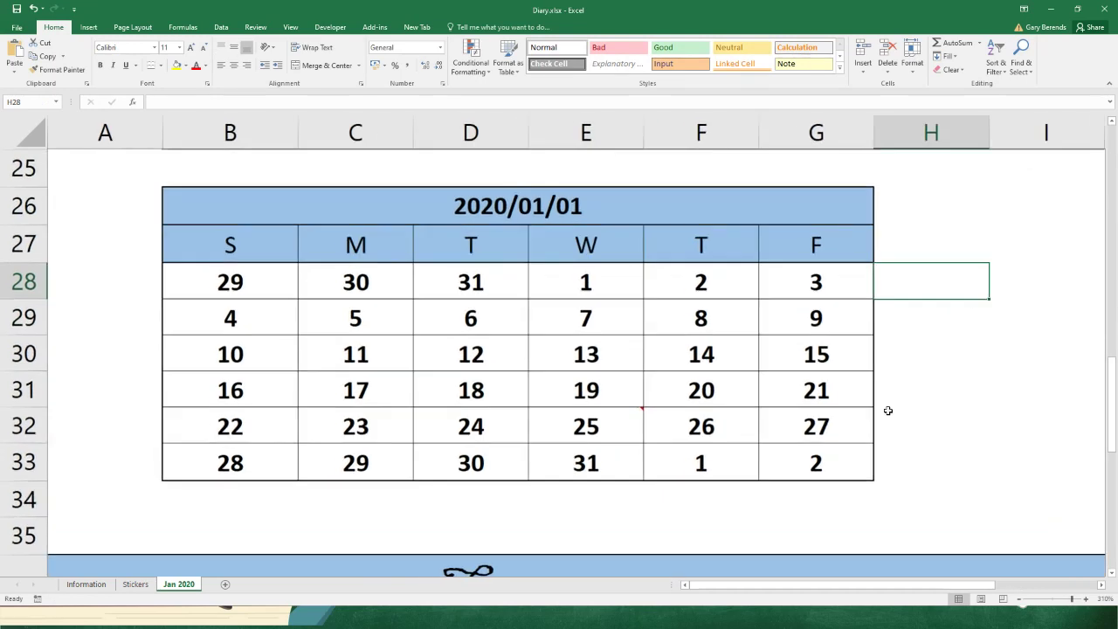
pyautogui.keyDown('ctrl'); pyautogui.scroll(2, 887, 411); pyautogui.keyUp('ctrl')
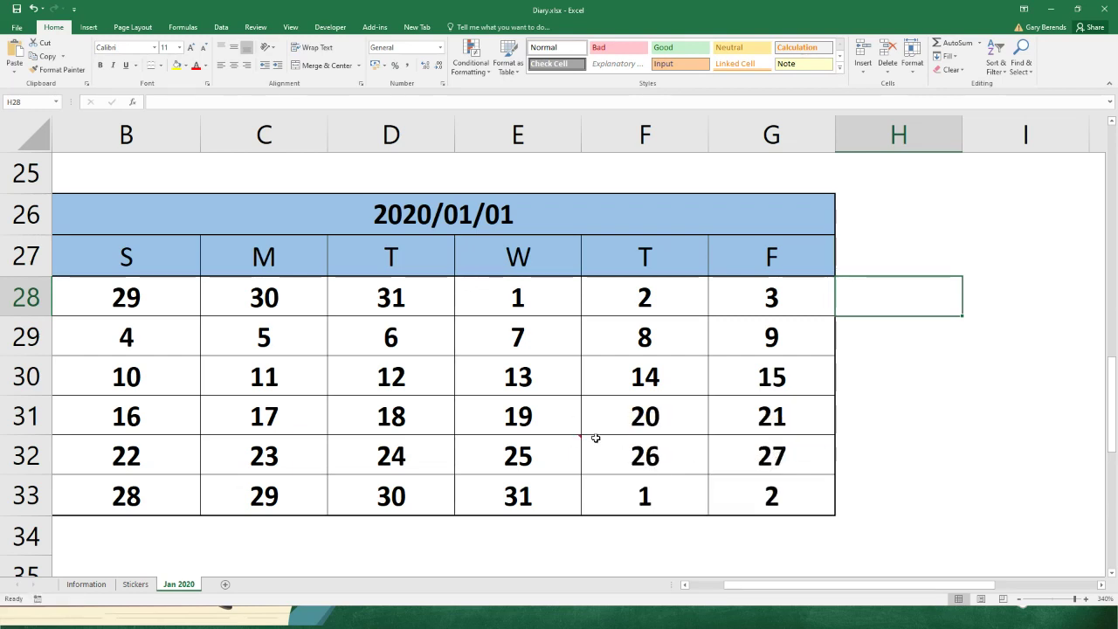
pyautogui.moveTo(577, 437)
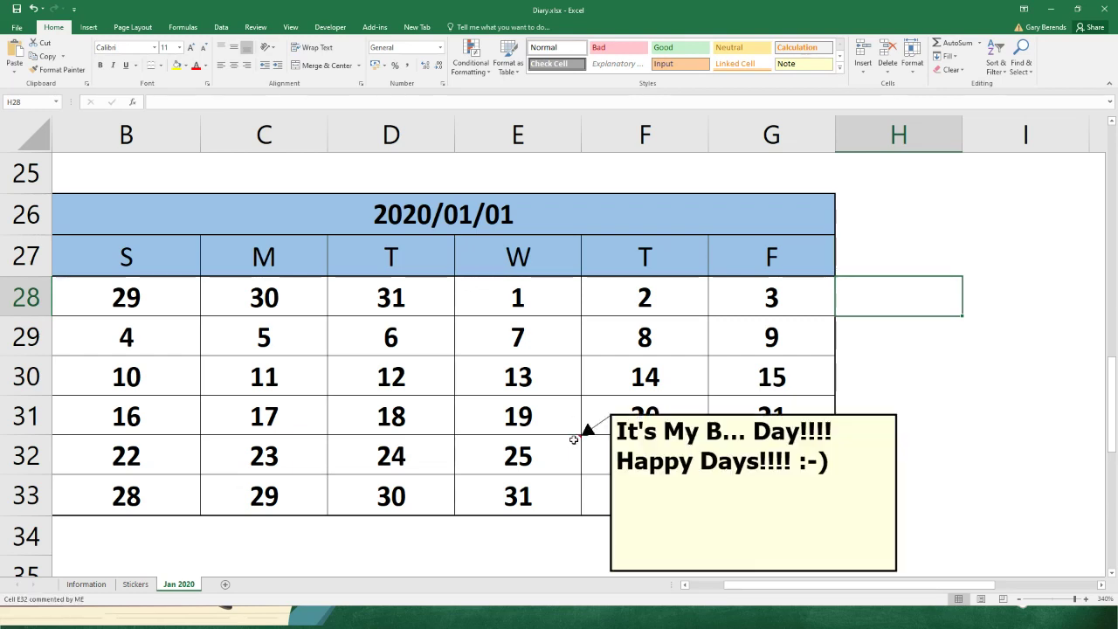
pyautogui.scroll(-1, 570, 442)
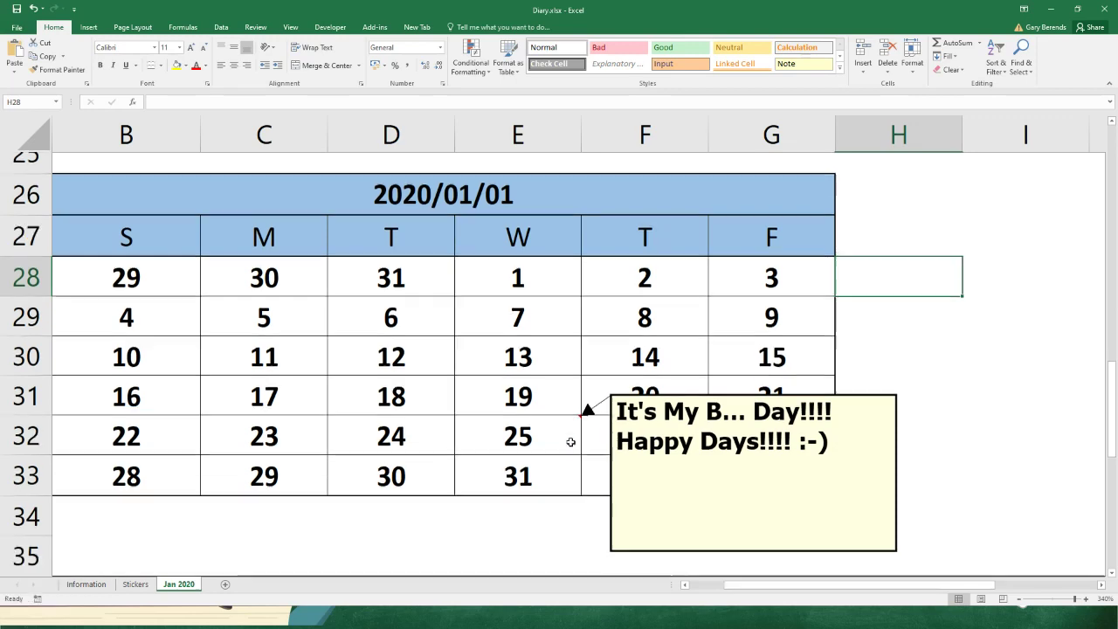
# Examine the January calendar together with the Memories are forever and Youtube Fav's areas beneath it.
pyautogui.scroll(-3, 571, 442)
pyautogui.scroll(4, 571, 442)
pyautogui.scroll(-2, 570, 442)
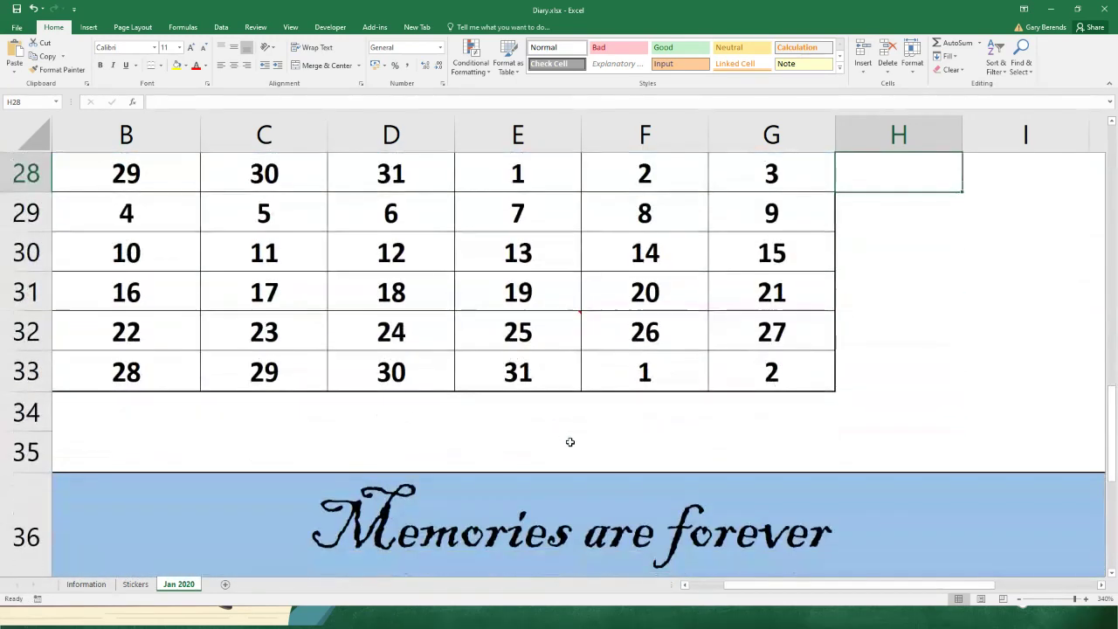
pyautogui.scroll(-4, 607, 424)
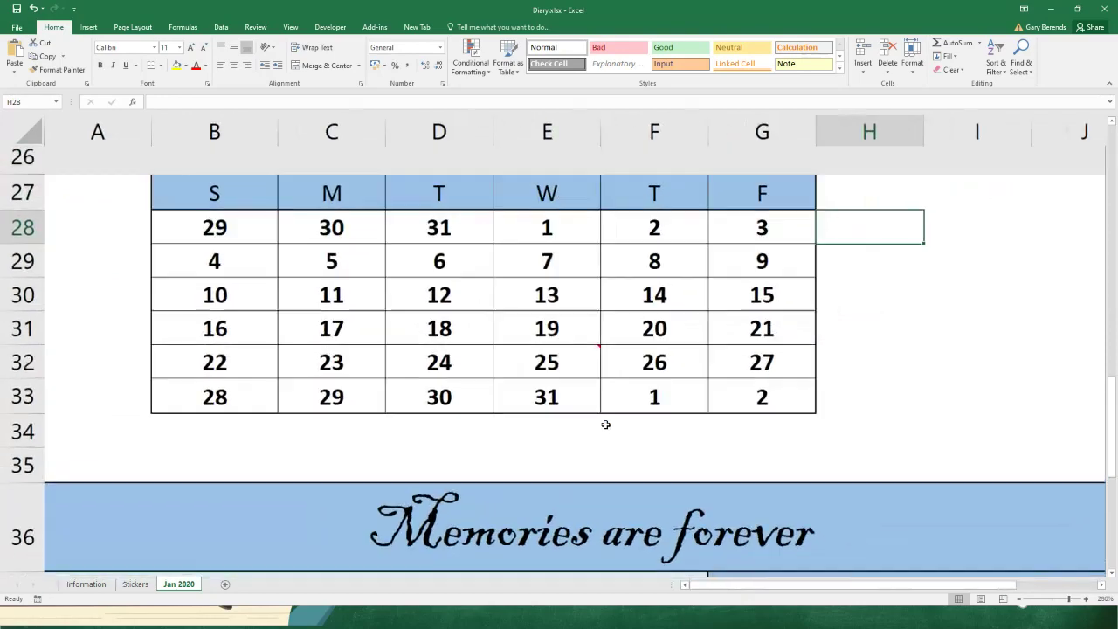
pyautogui.scroll(-4, 606, 424)
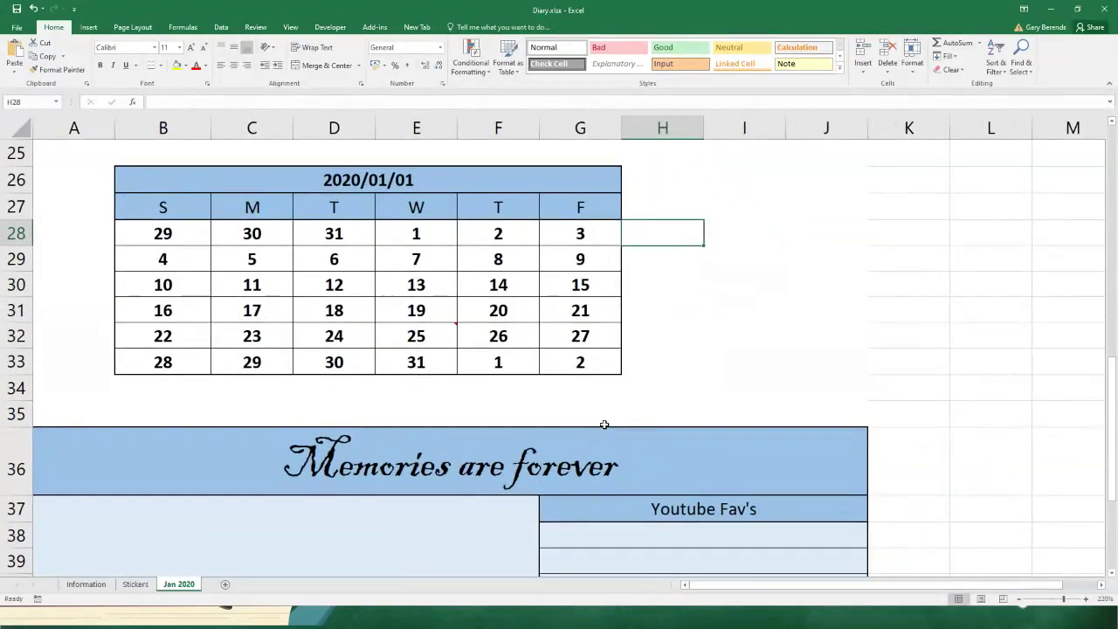
pyautogui.scroll(-2, 604, 425)
pyautogui.click(616, 377)
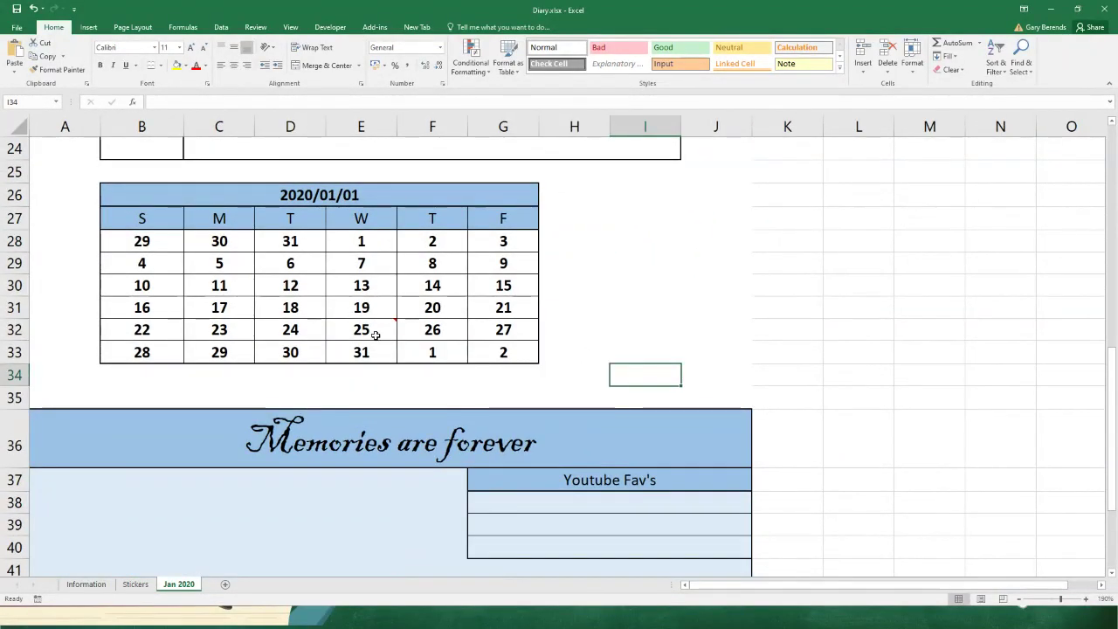
pyautogui.moveTo(373, 332)
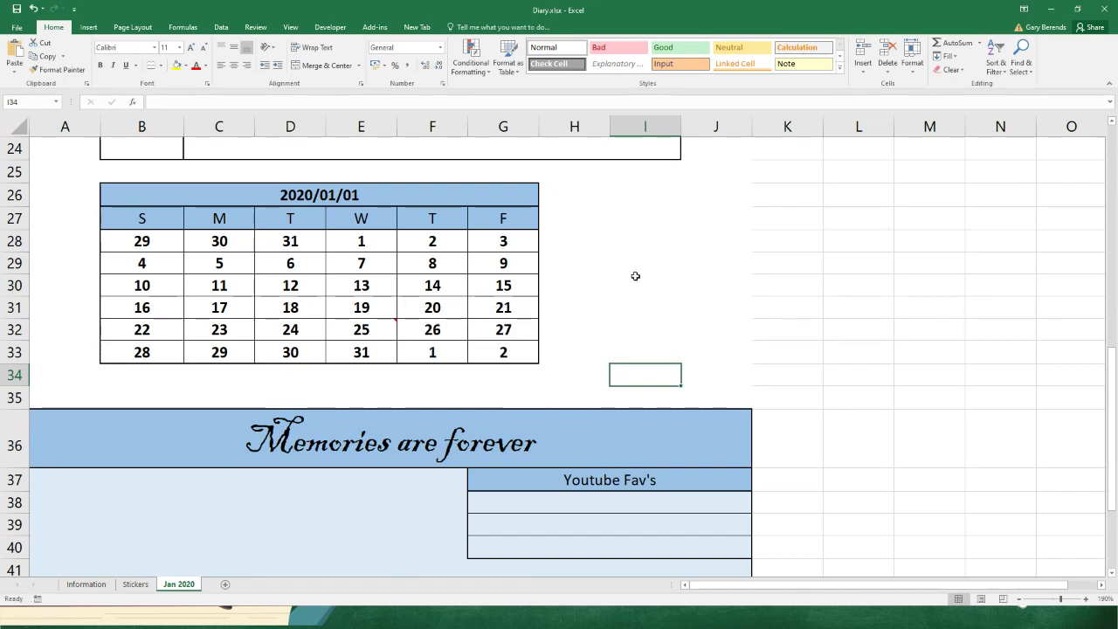
pyautogui.click(763, 264)
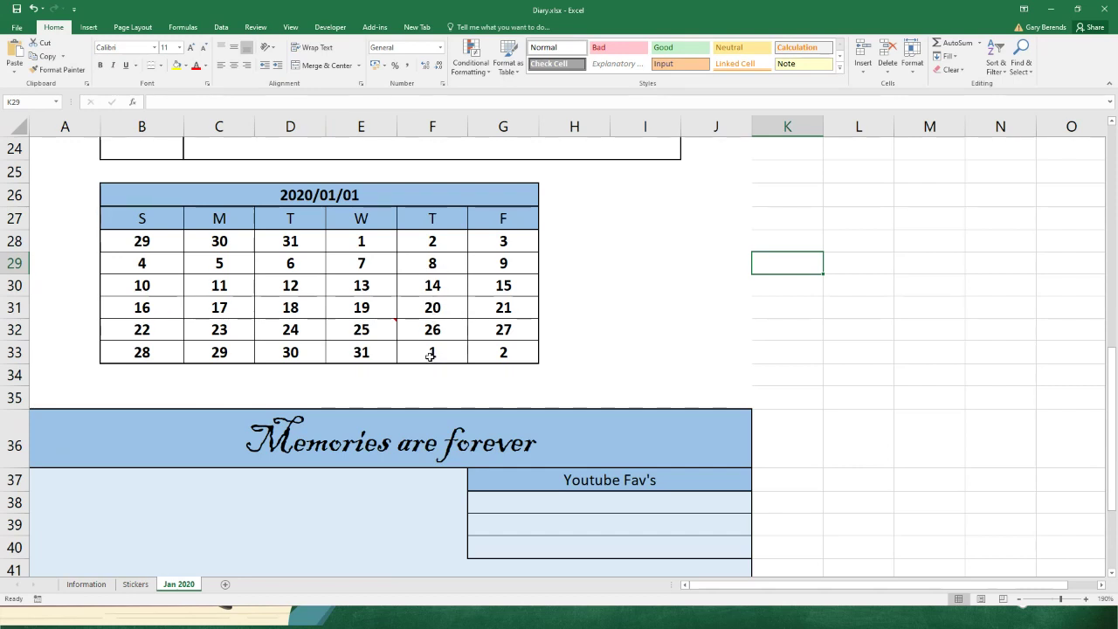
# Insert a comment on the 1 in the last row of the January calendar, cell F33.
pyautogui.click(430, 355)
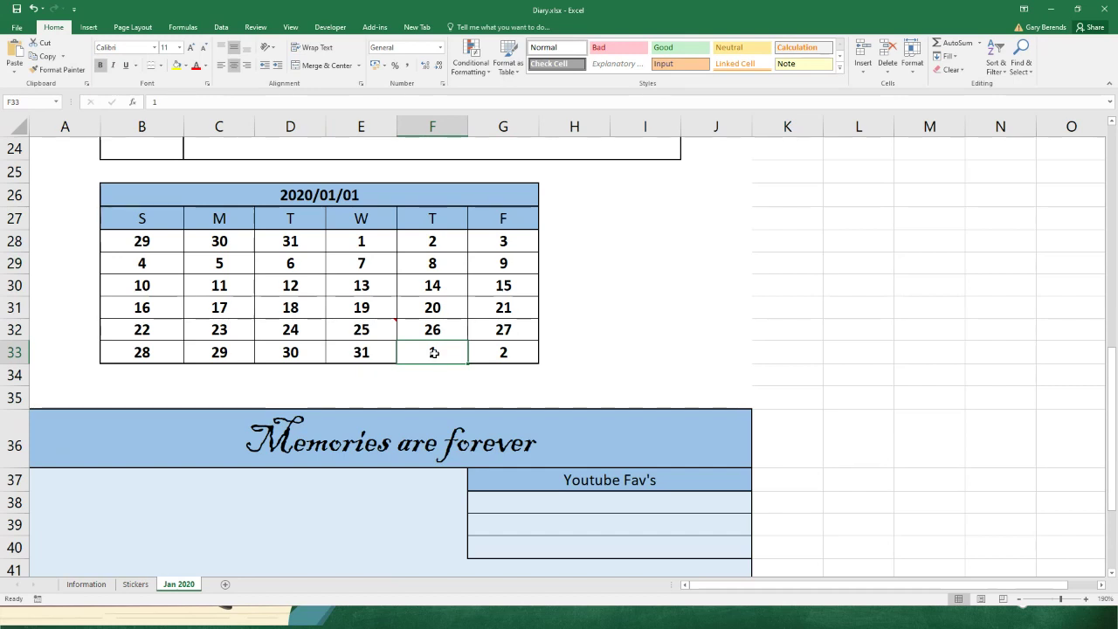
pyautogui.rightClick(435, 353)
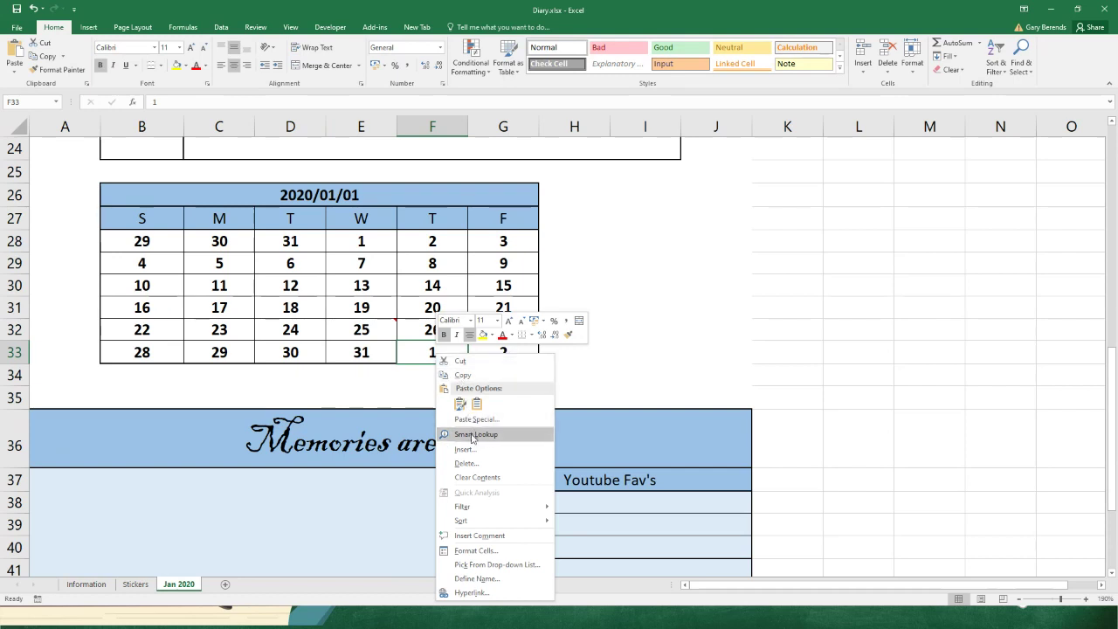
pyautogui.click(501, 543)
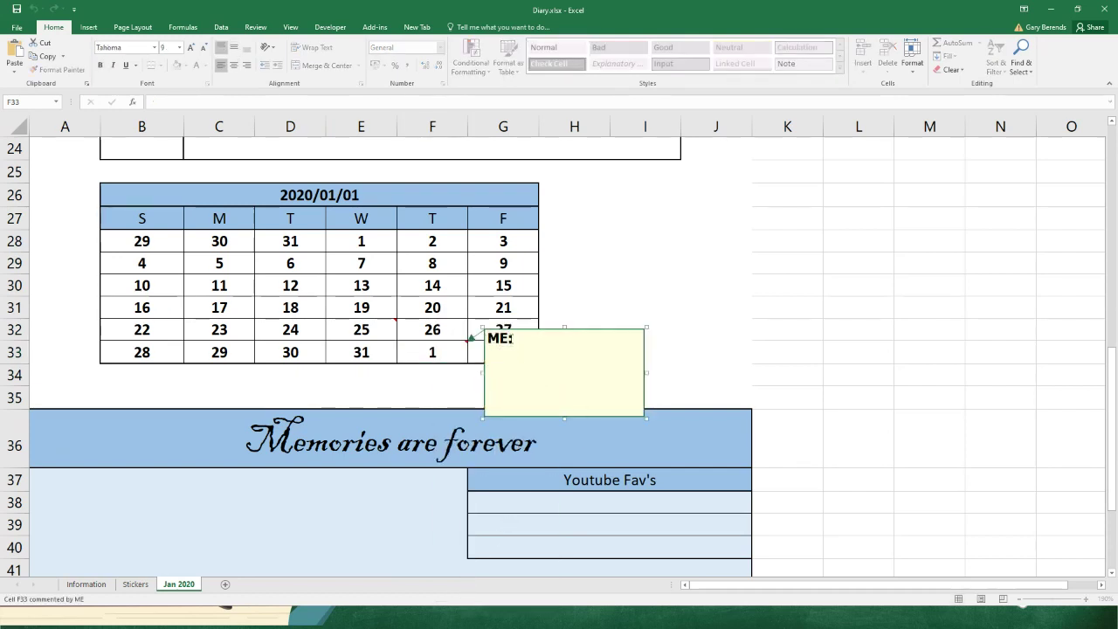
# Replace the new comment's default text with "Homework due for CAT" and leave the comment.
pyautogui.doubleClick(500, 341)
pyautogui.press('BackSpace')
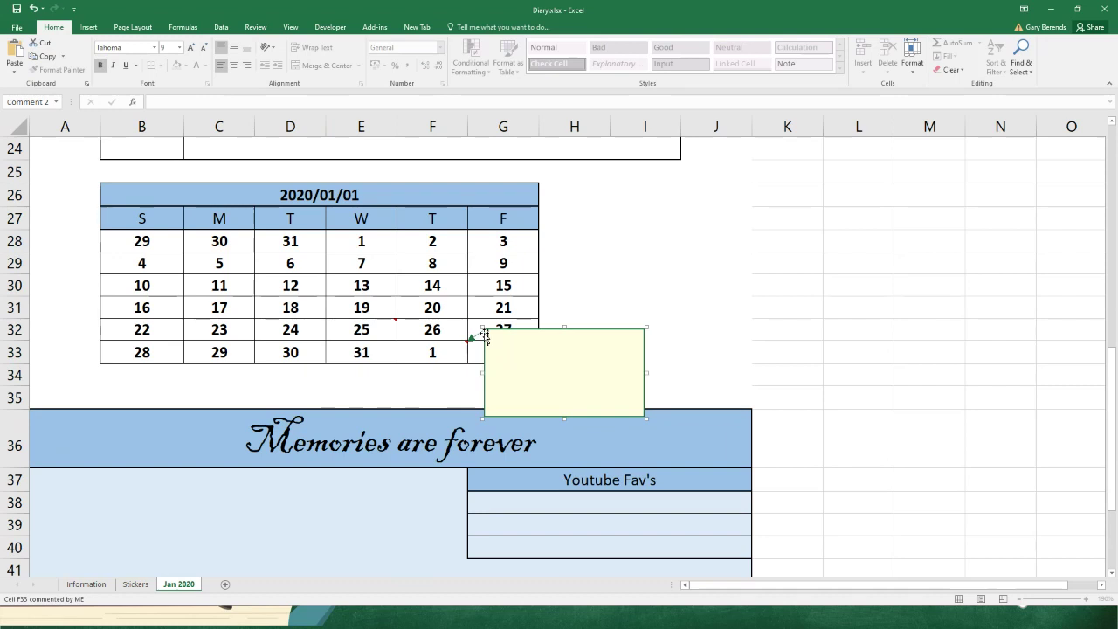
pyautogui.write('Homework dues f')
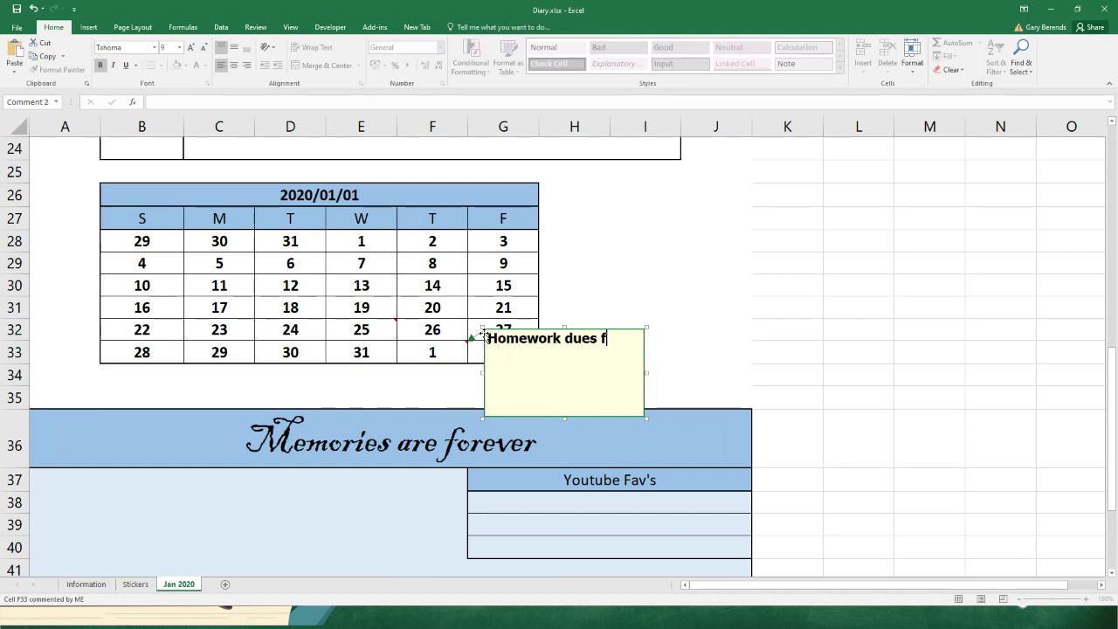
pyautogui.write('or CAT')
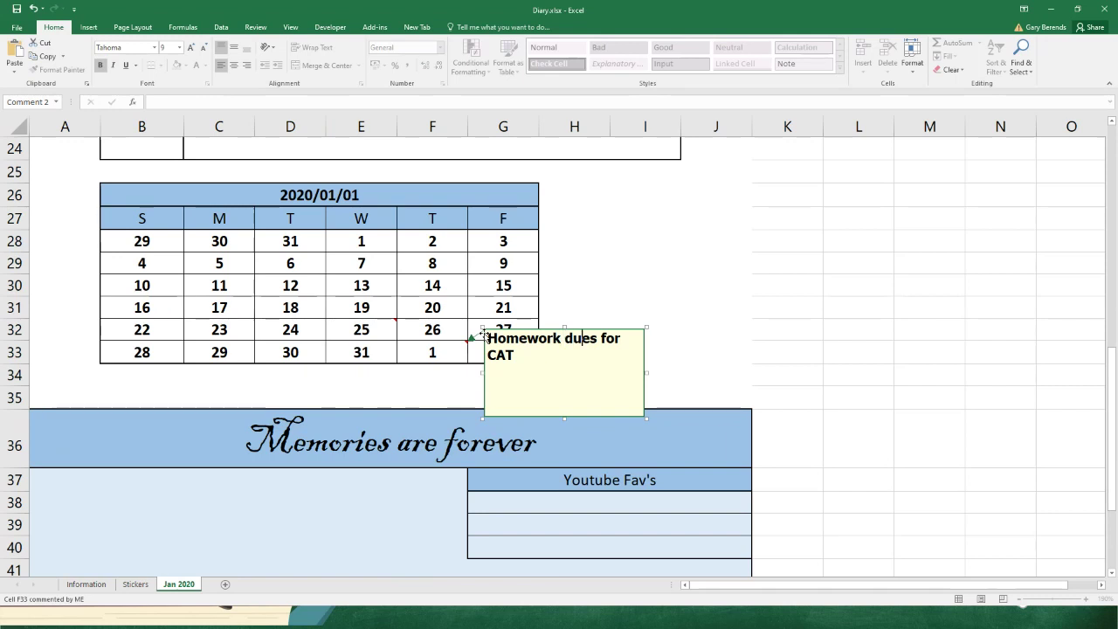
pyautogui.press('Right')
pyautogui.press('Delete')
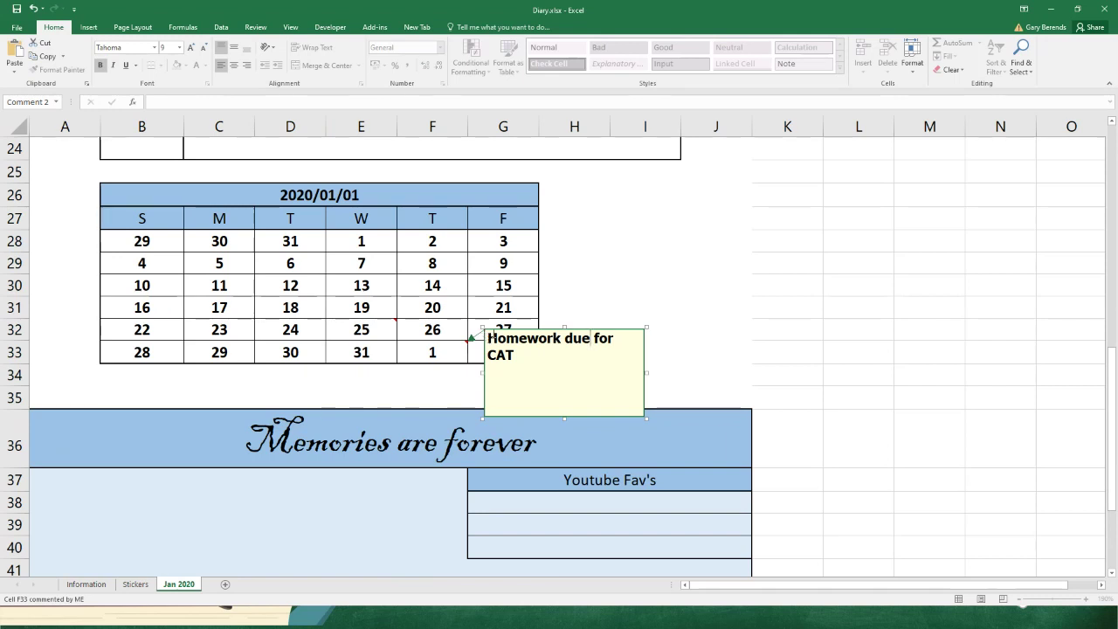
pyautogui.click(745, 329)
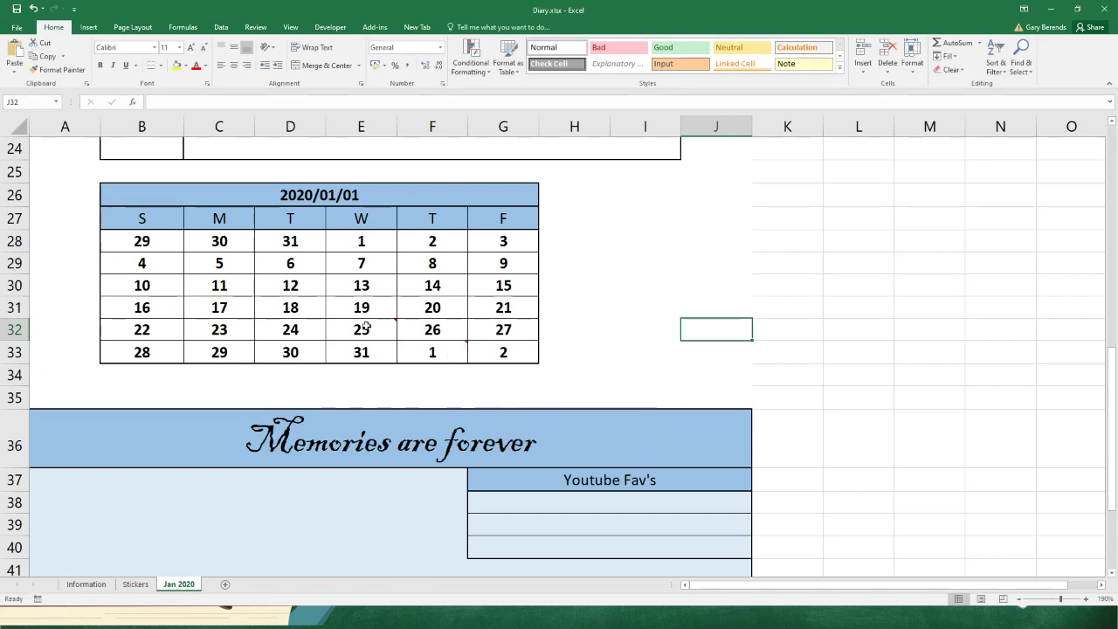
# Display the comment attached to the 1 in cell F33 and read it.
pyautogui.moveTo(414, 347)
pyautogui.press('Down')
pyautogui.press('Down')
pyautogui.press('Right')
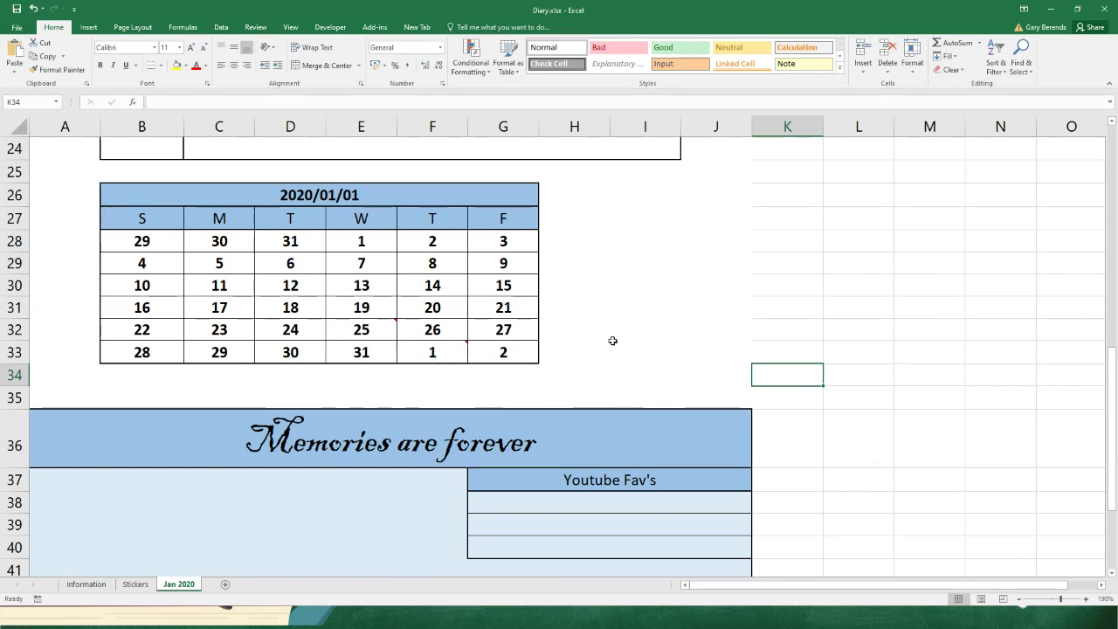
pyautogui.rightClick(427, 352)
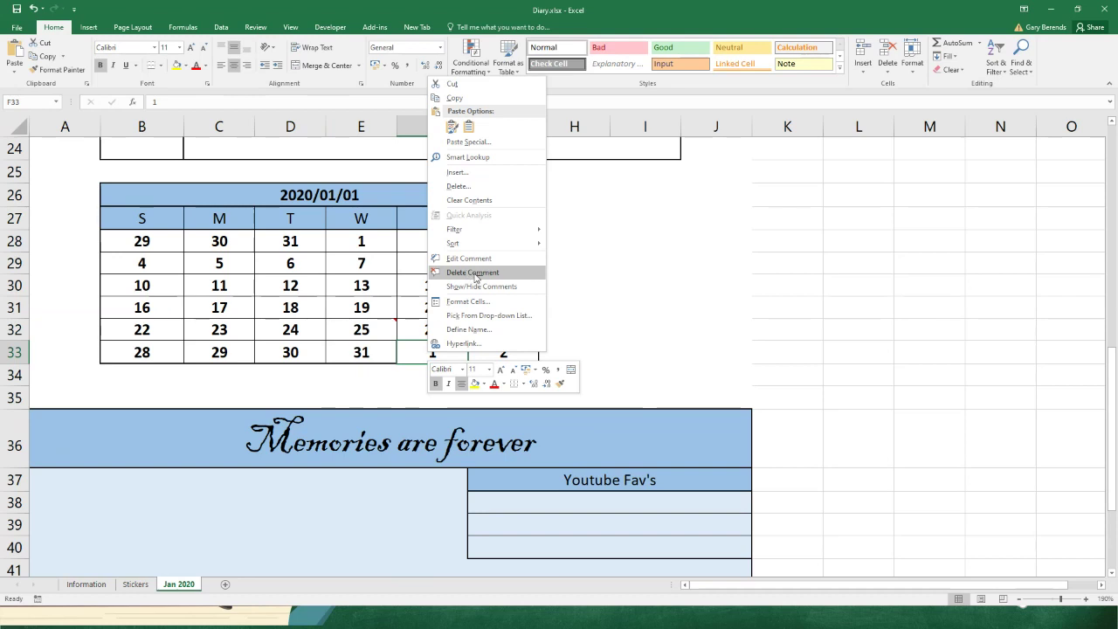
pyautogui.press('Escape')
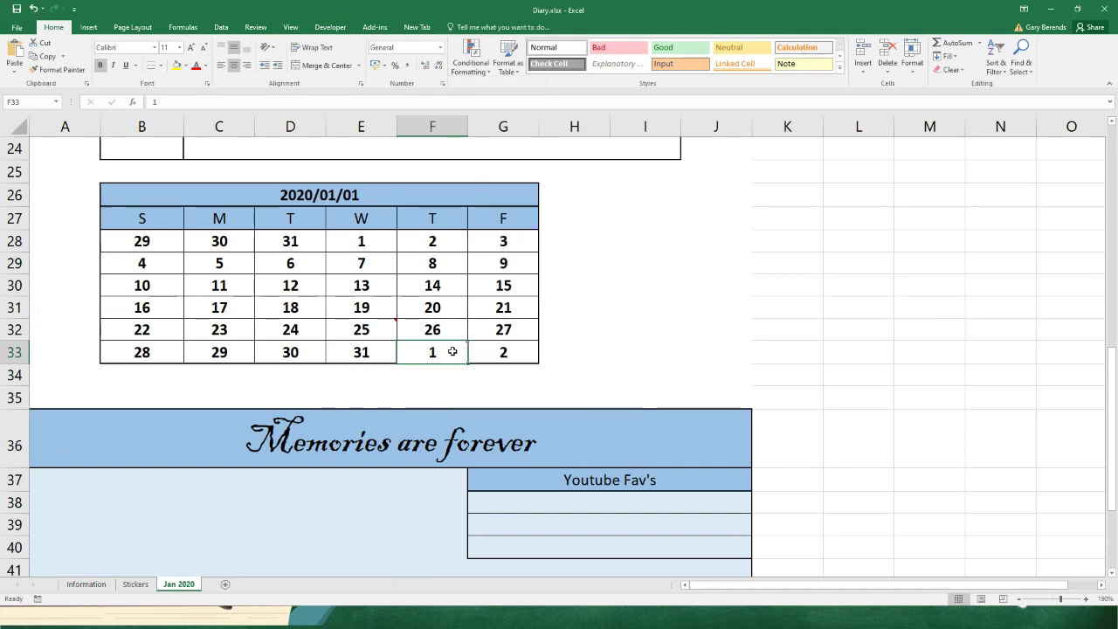
pyautogui.moveTo(453, 352)
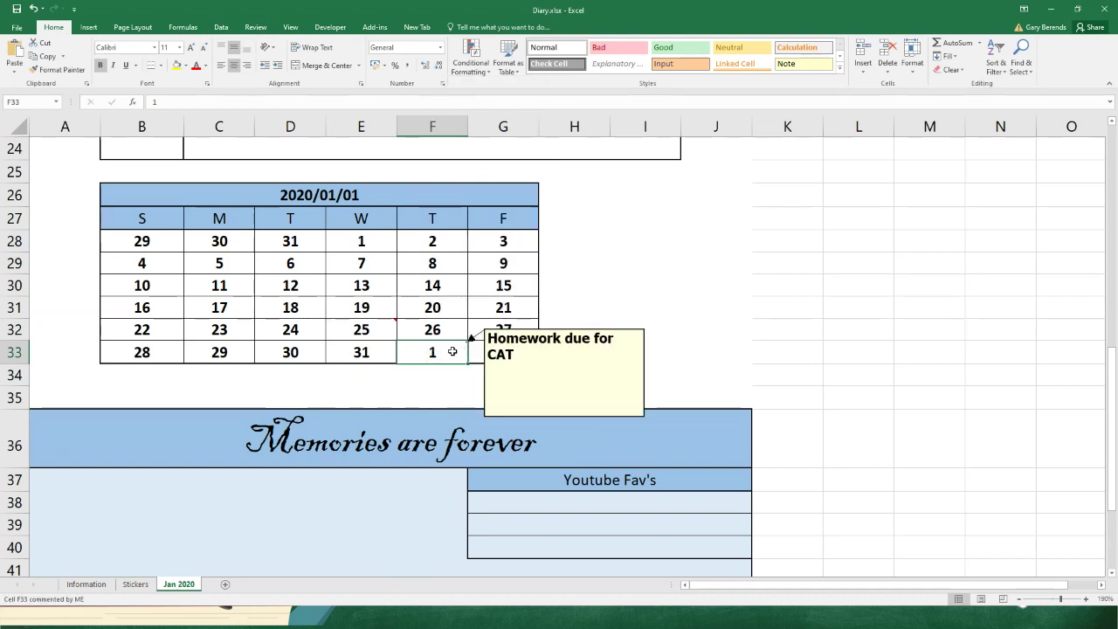
pyautogui.rightClick(445, 353)
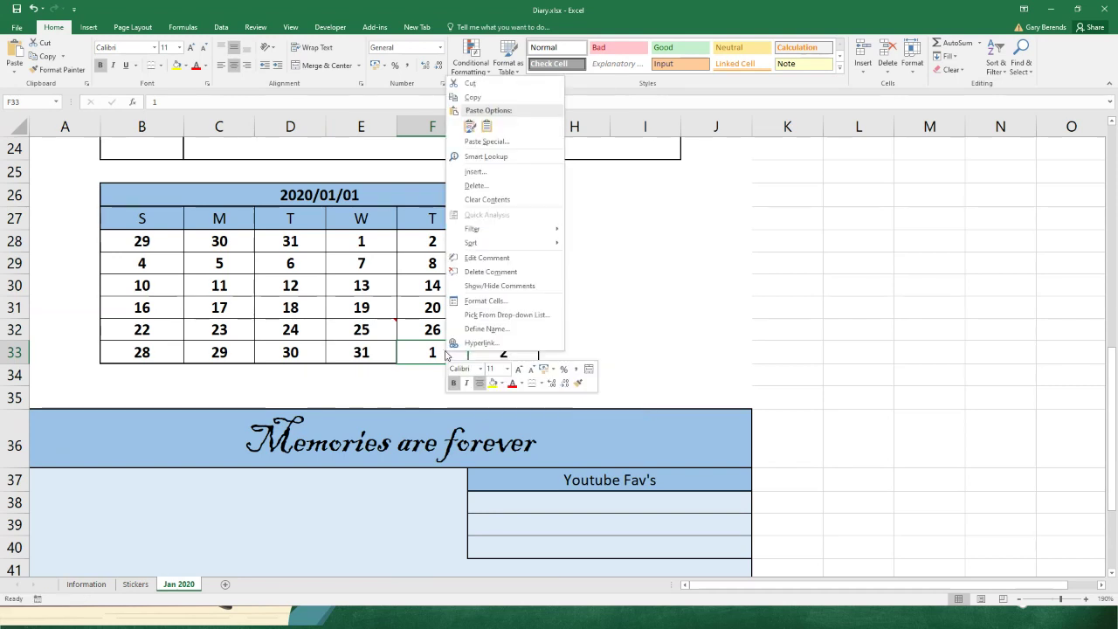
pyautogui.click(480, 187)
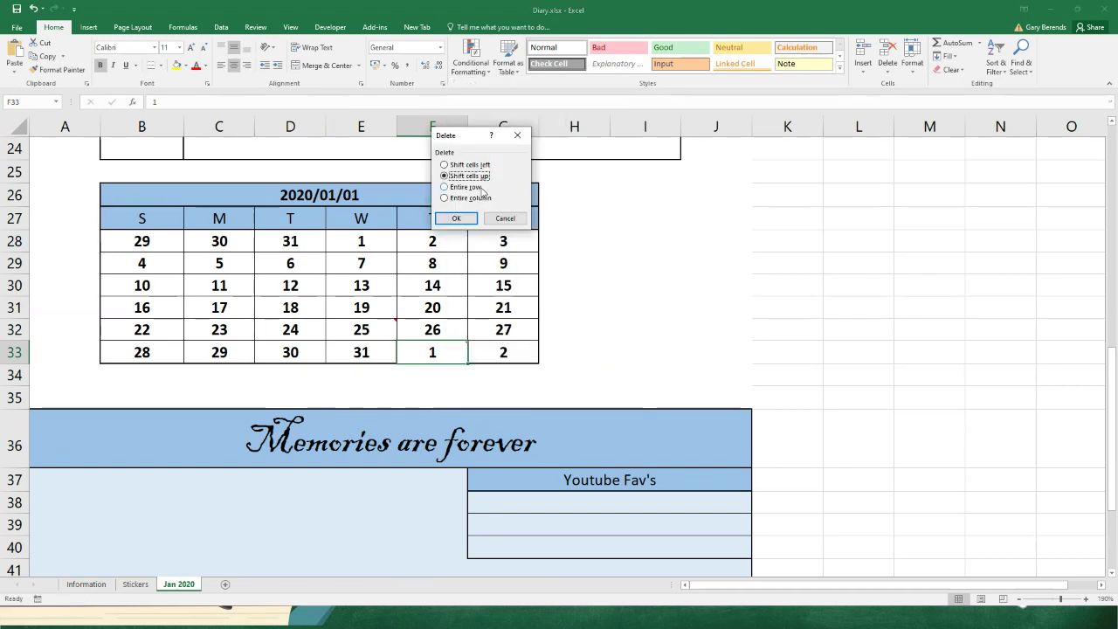
pyautogui.click(505, 219)
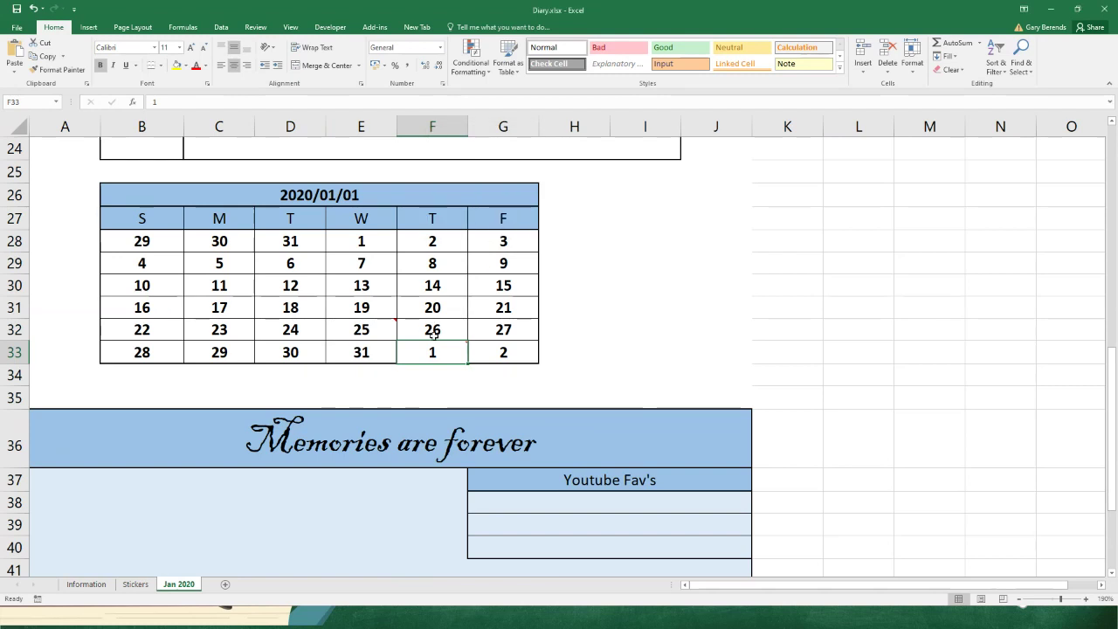
# Delete the comment from the 1 in the calendar's last row, cell F33.
pyautogui.rightClick(434, 341)
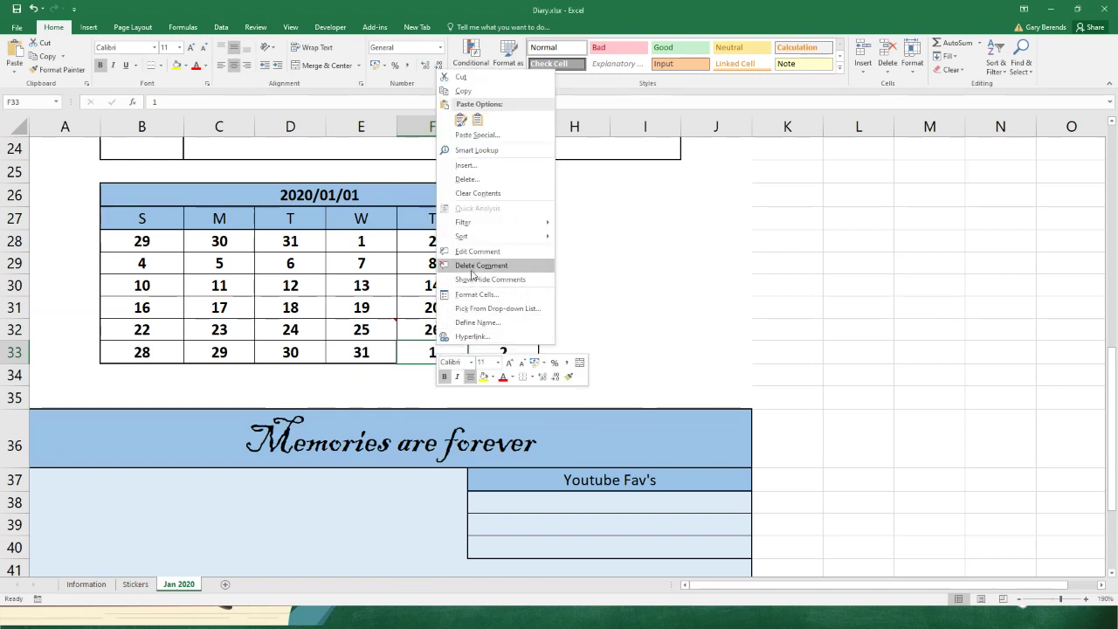
pyautogui.press('Escape')
pyautogui.click(732, 330)
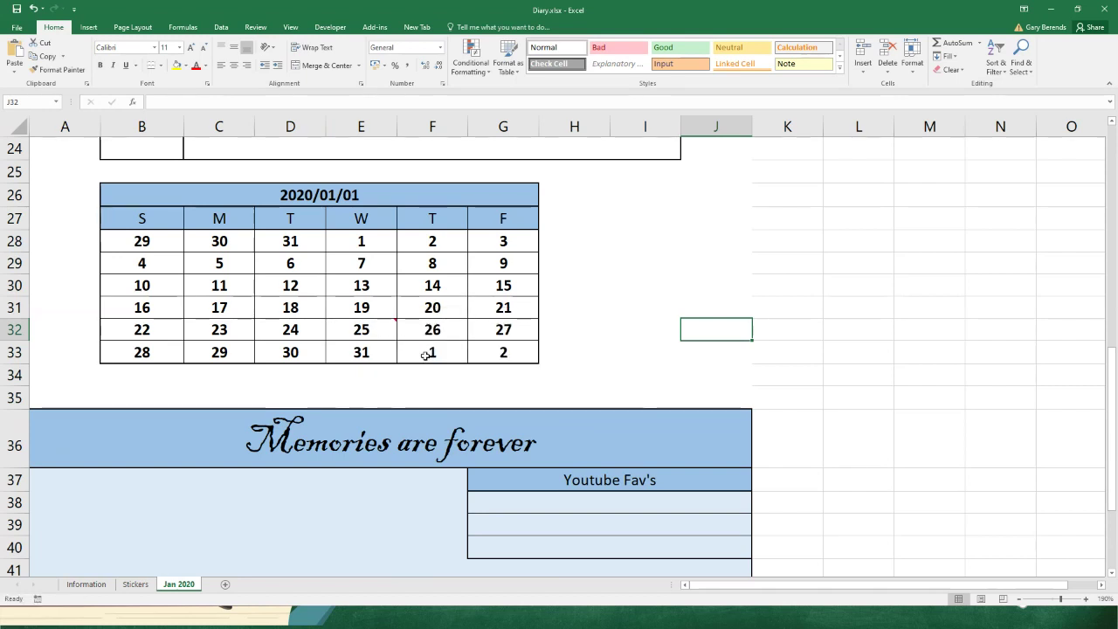
pyautogui.moveTo(370, 331)
pyautogui.click(721, 269)
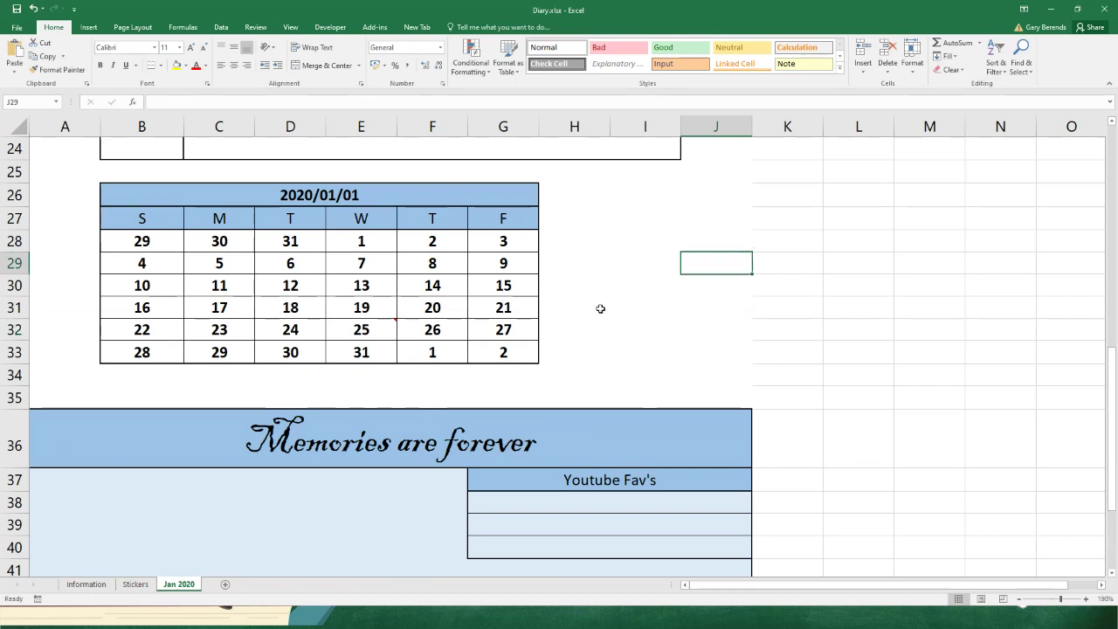
# Enter the date 23/04/2020 in the first empty Date row of the NOTES table, cell B10.
pyautogui.scroll(-3, 577, 328)
pyautogui.scroll(3, 577, 328)
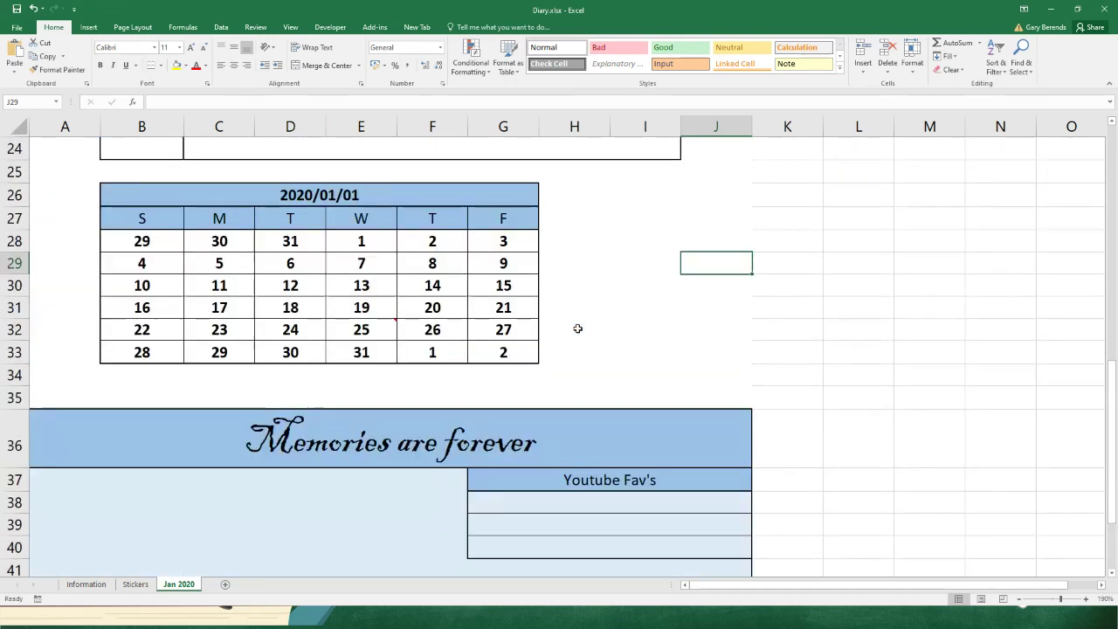
pyautogui.scroll(8, 577, 328)
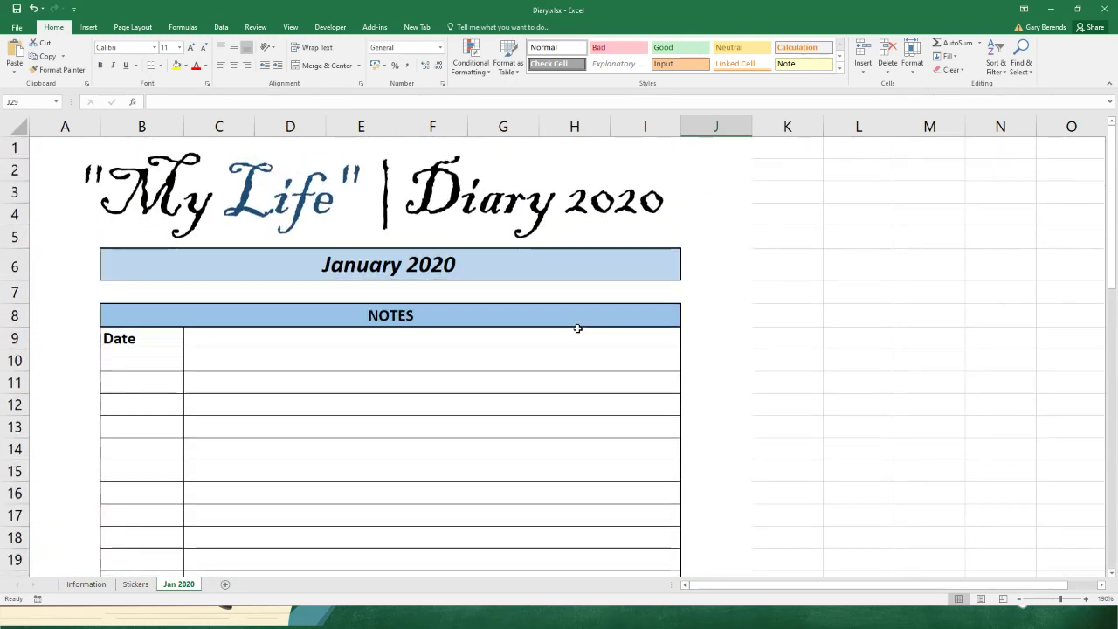
pyautogui.scroll(-2, 577, 328)
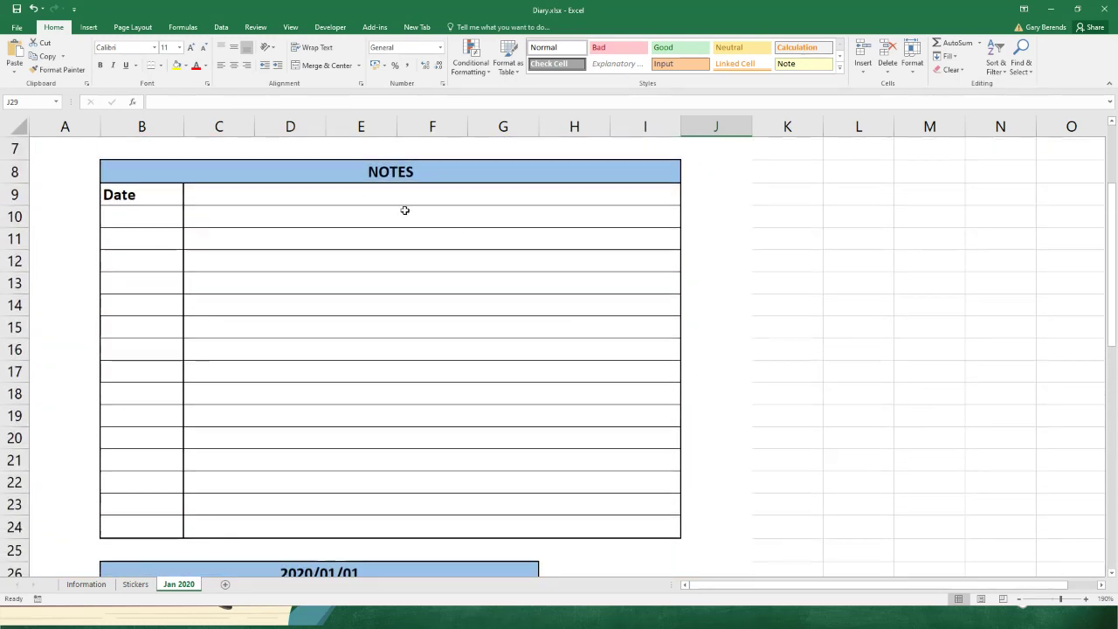
pyautogui.click(154, 221)
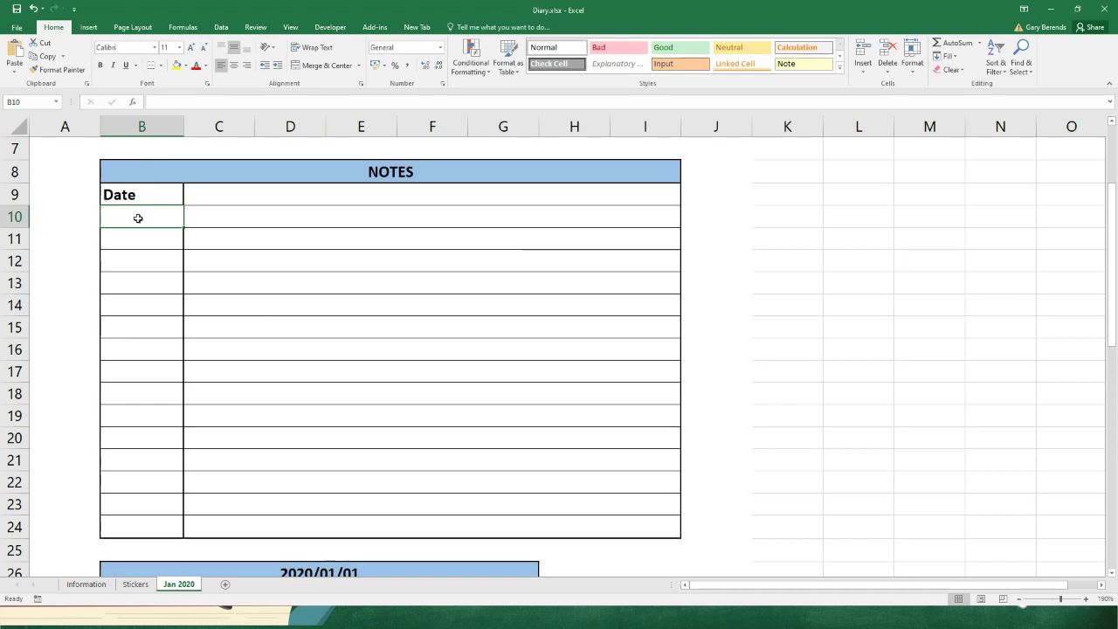
pyautogui.write('23')
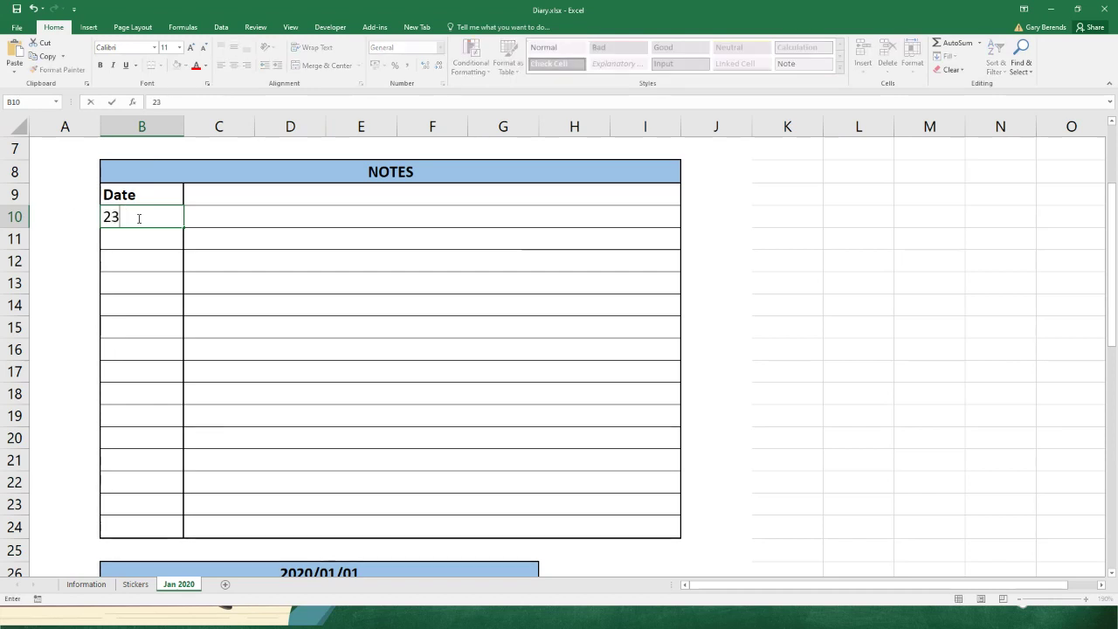
pyautogui.write('/047')
pyautogui.write('/2020')
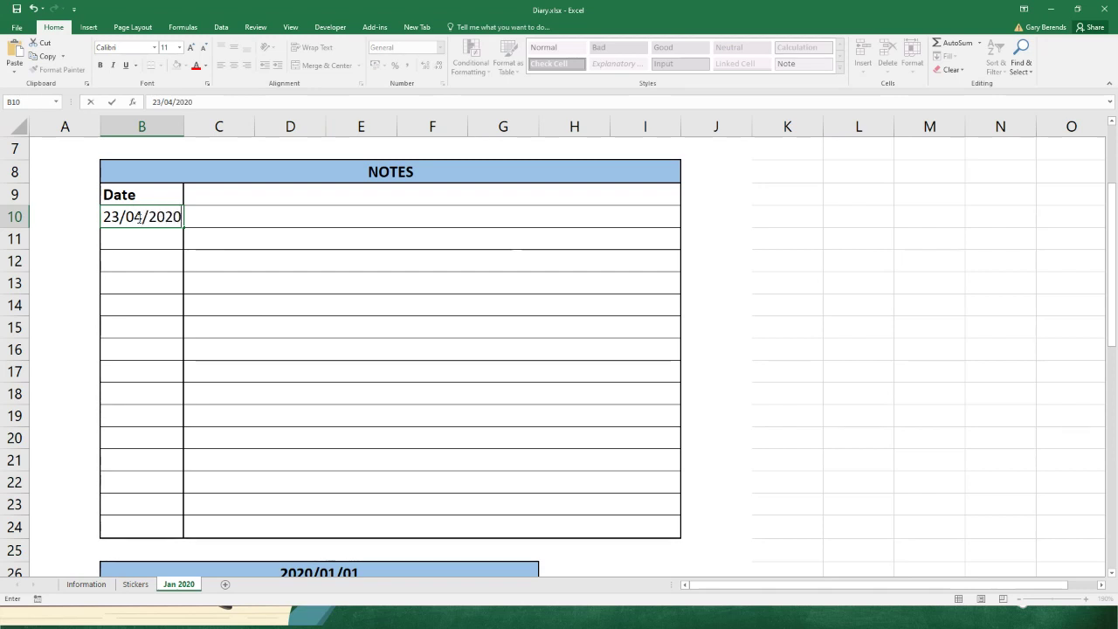
pyautogui.press('Tab')
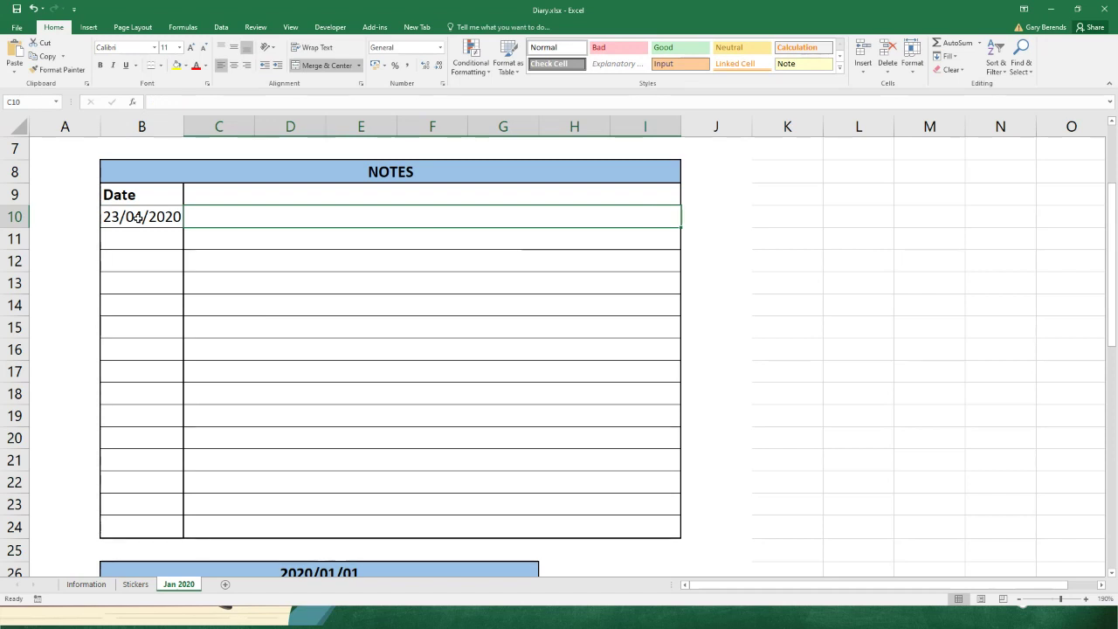
# Enter the note "Lockdown - Sheesh we need a break" beside the date in row 10.
pyautogui.write('Lockdown ')
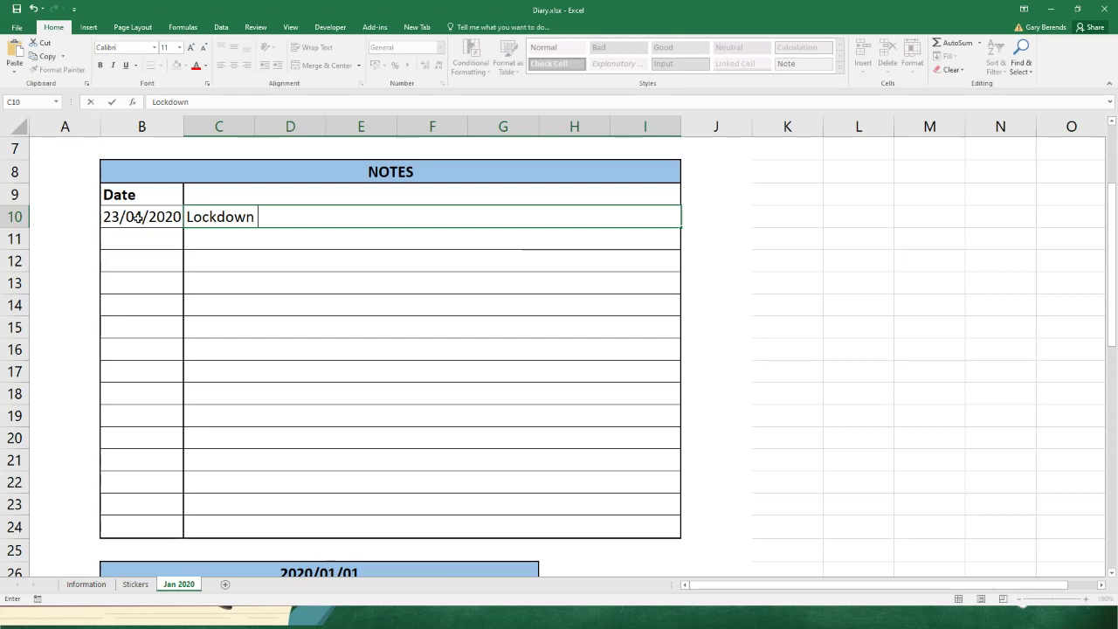
pyautogui.write('- Sheesh we ')
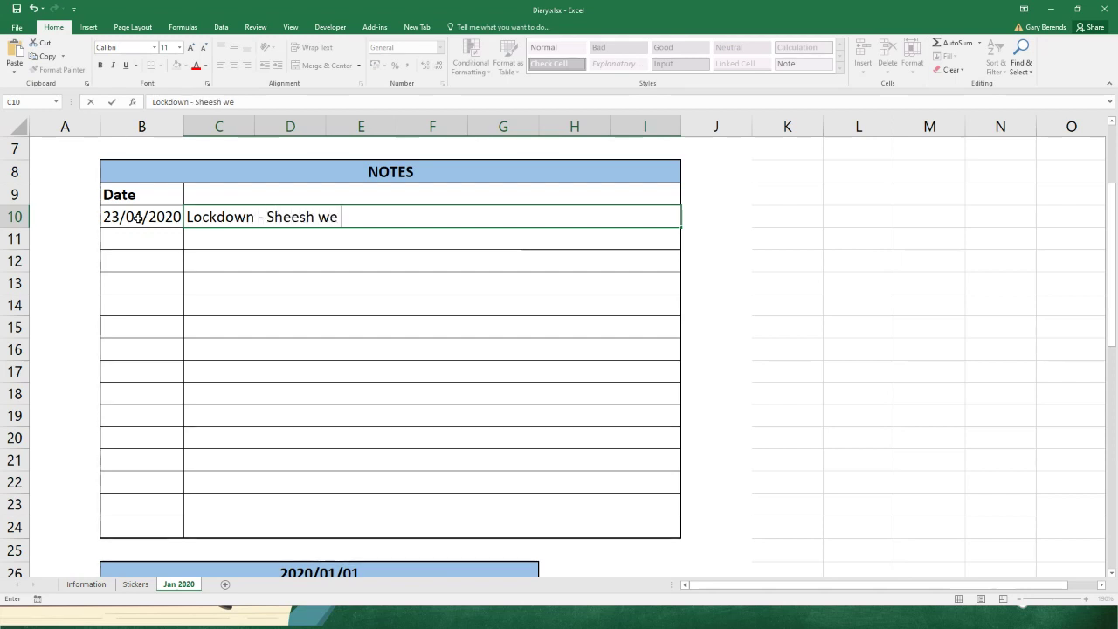
pyautogui.write('nee d a break')
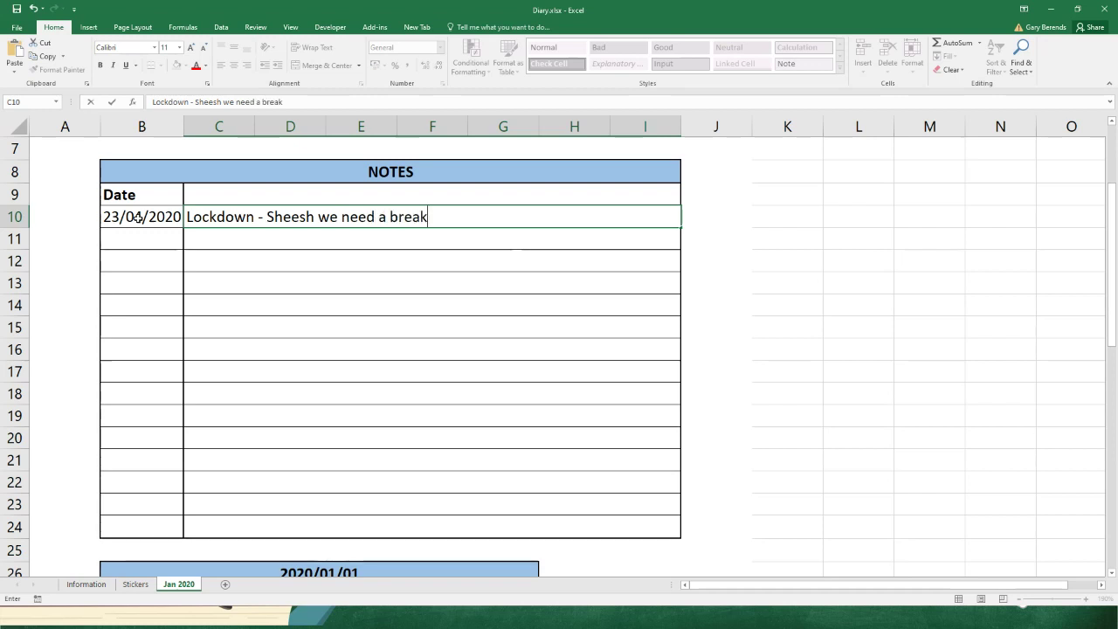
pyautogui.press('Return')
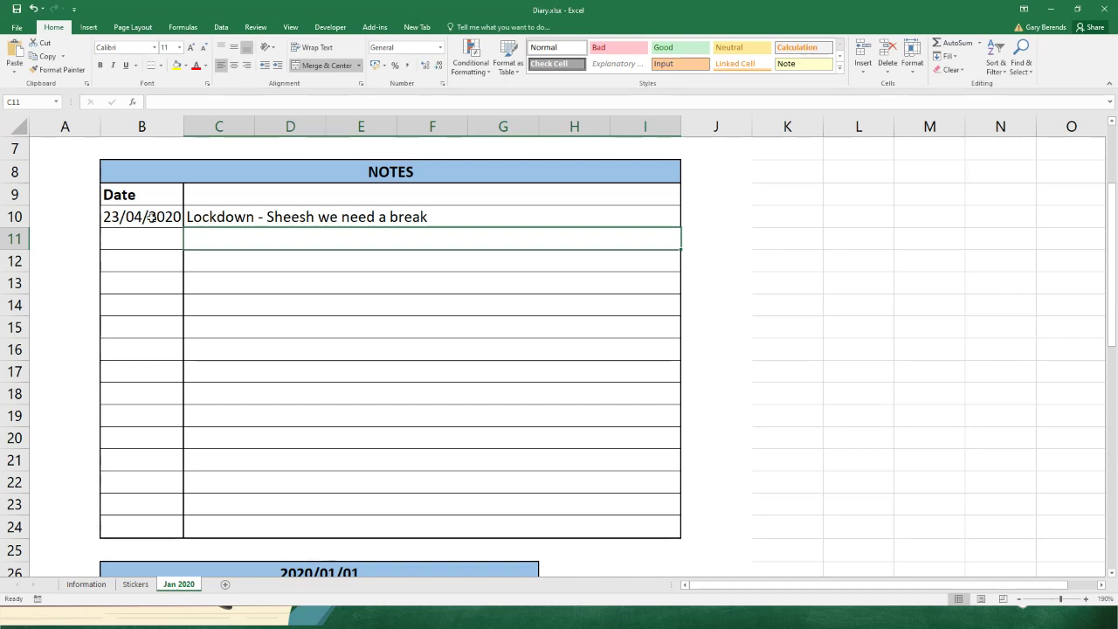
# Review the January 2020 page, comparing the NOTES table with the calendar and its commented 25.
pyautogui.scroll(-3, 250, 282)
pyautogui.scroll(5, 253, 294)
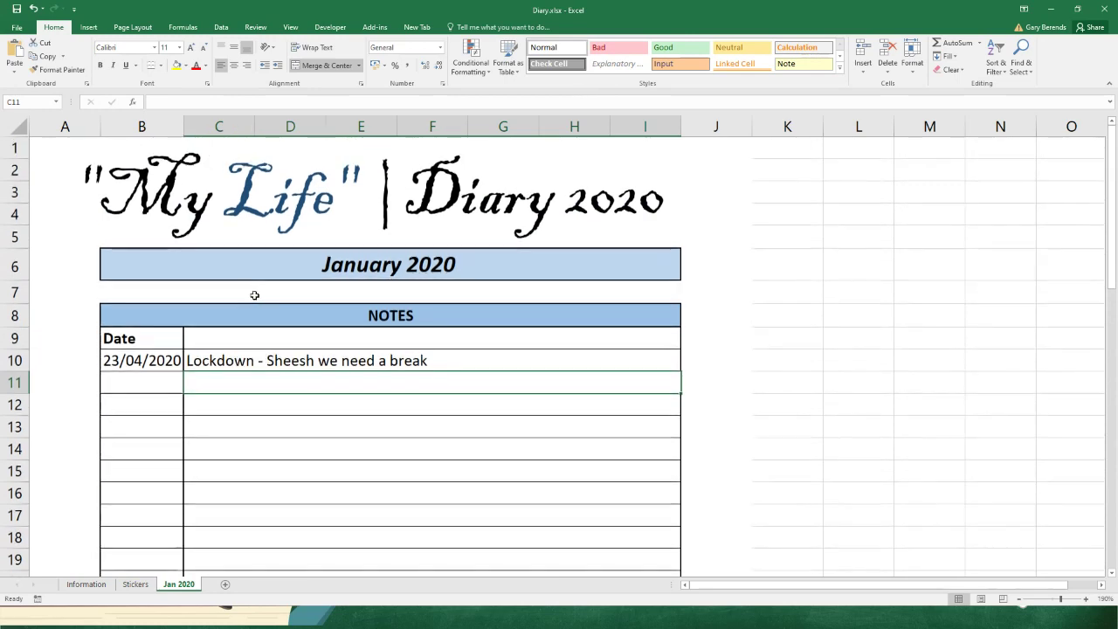
pyautogui.scroll(-3, 252, 294)
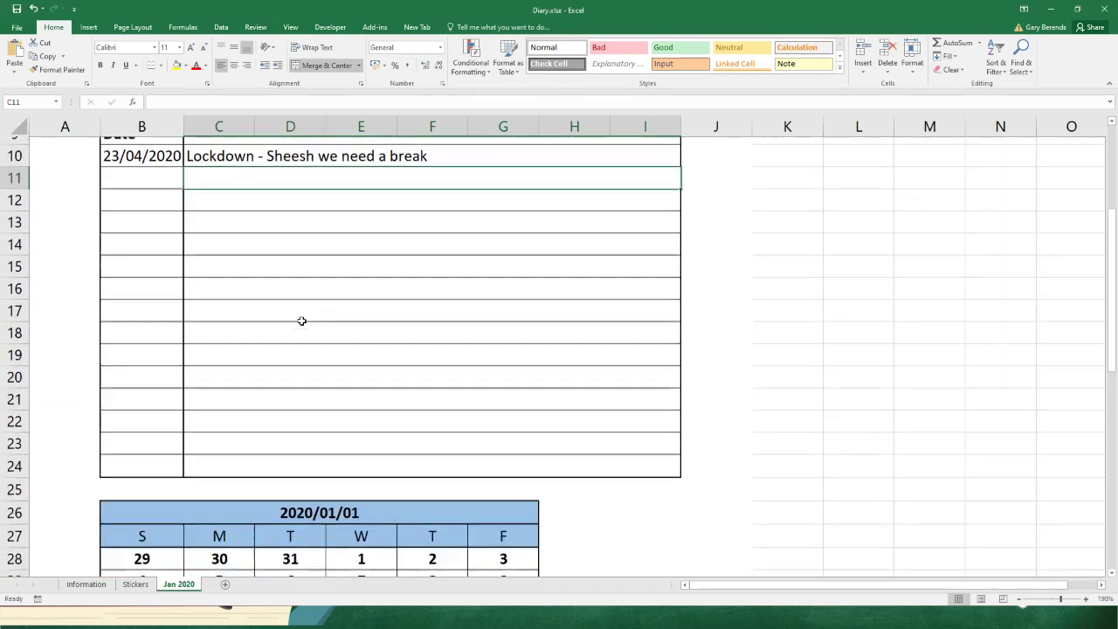
pyautogui.scroll(-3, 302, 320)
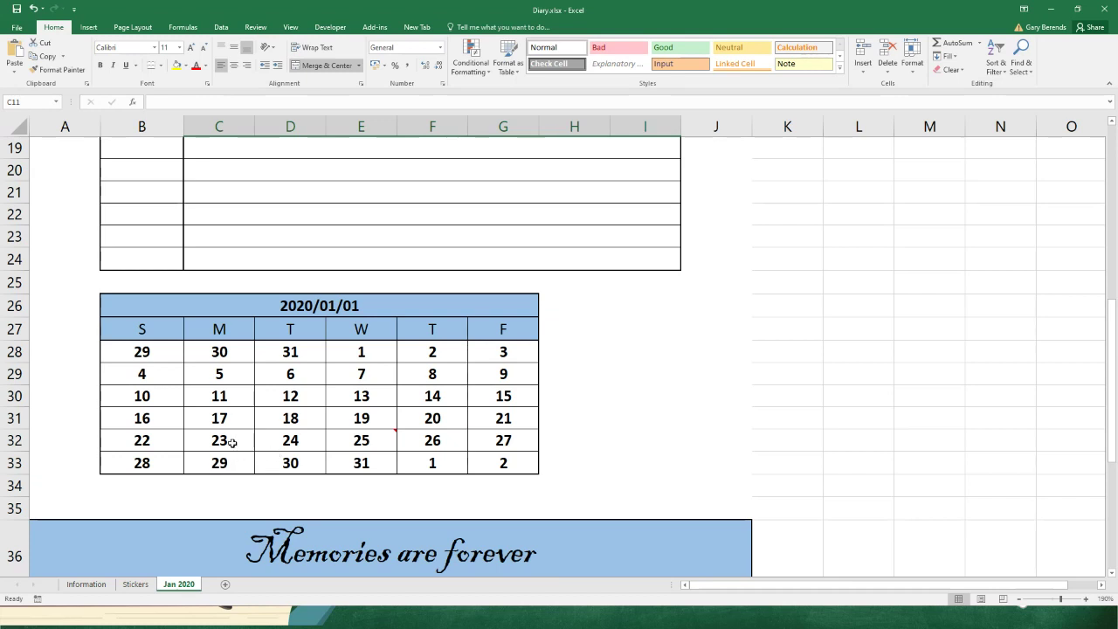
pyautogui.click(361, 441)
pyautogui.scroll(4, 383, 431)
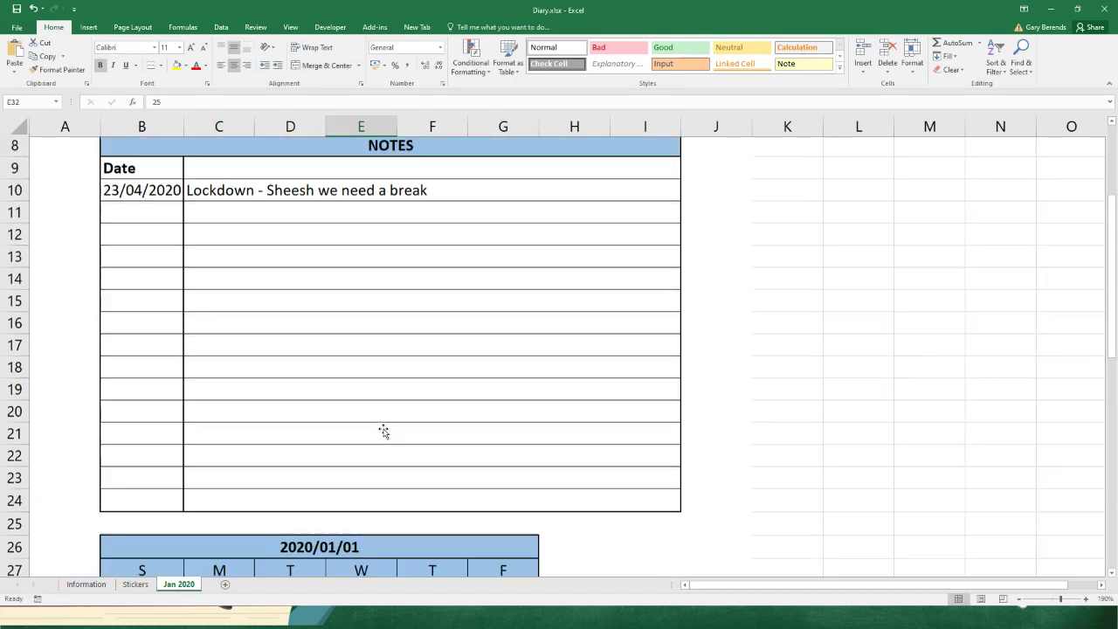
pyautogui.scroll(1, 384, 431)
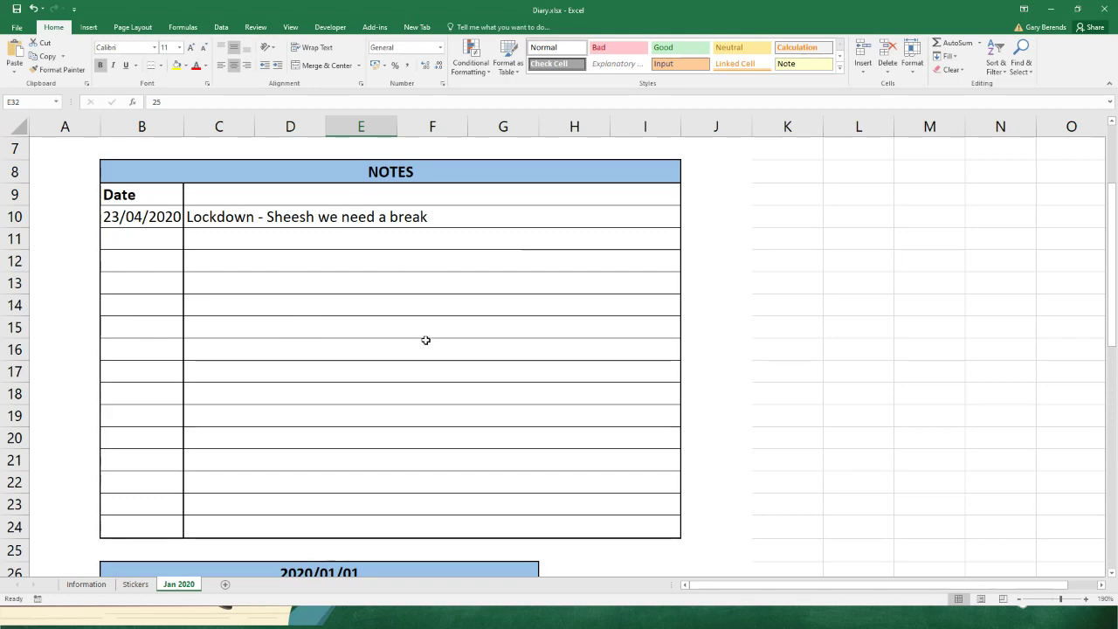
pyautogui.scroll(-4, 426, 340)
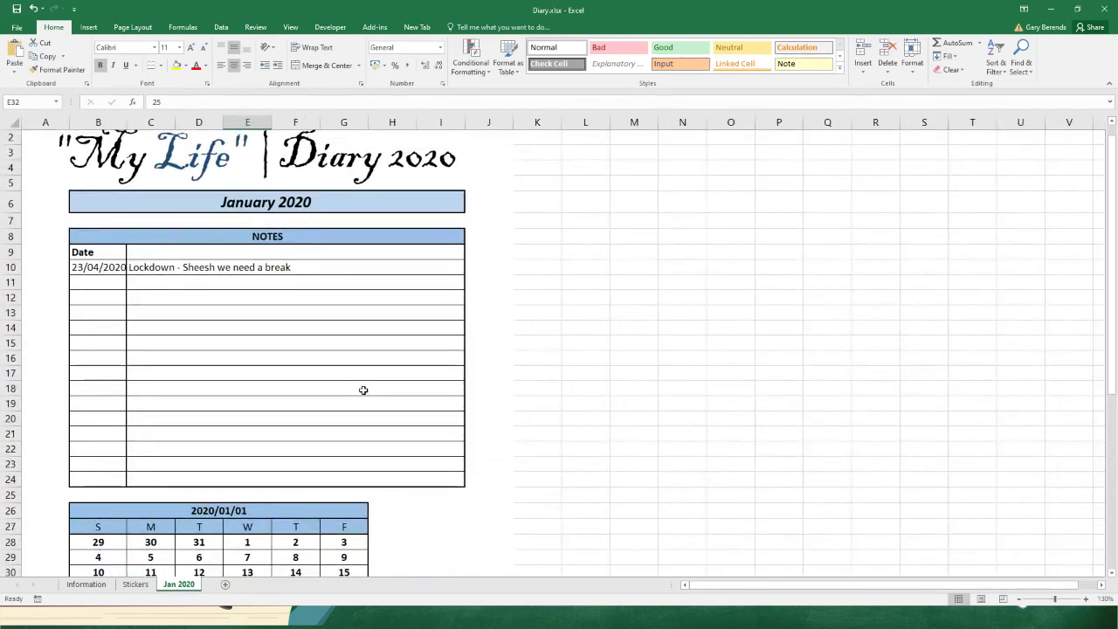
# Add the comment "Lockdown still in progress" to the 23 in the calendar, cell C32, replacing the default author label.
pyautogui.scroll(-2, 363, 390)
pyautogui.rightClick(156, 507)
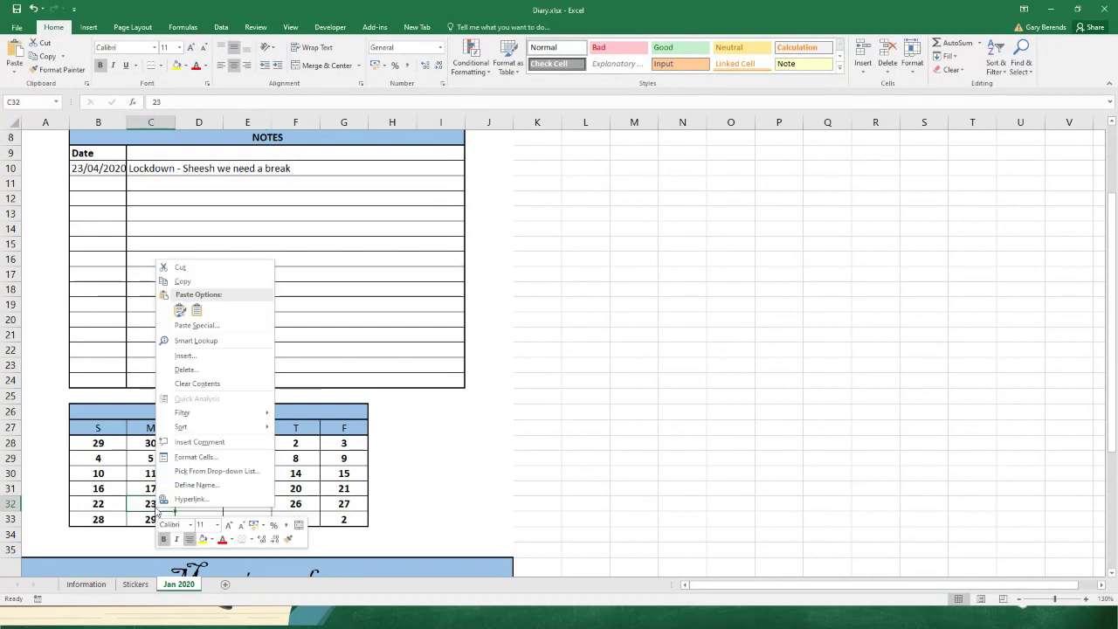
pyautogui.click(199, 442)
pyautogui.moveTo(222, 465); pyautogui.dragTo(187, 449)
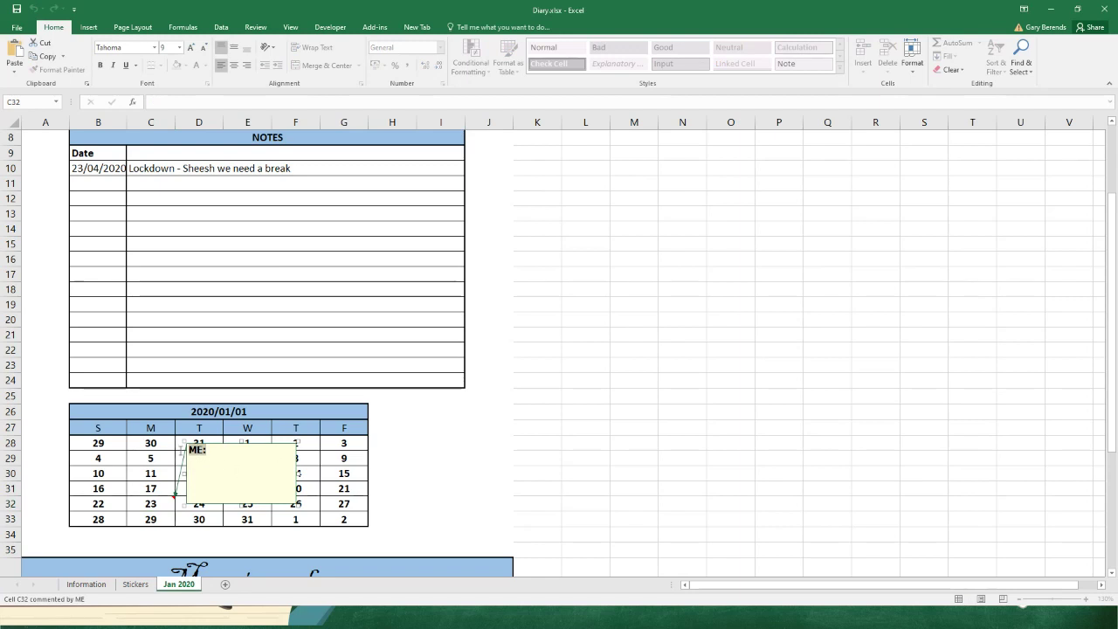
pyautogui.write('Lockdown st')
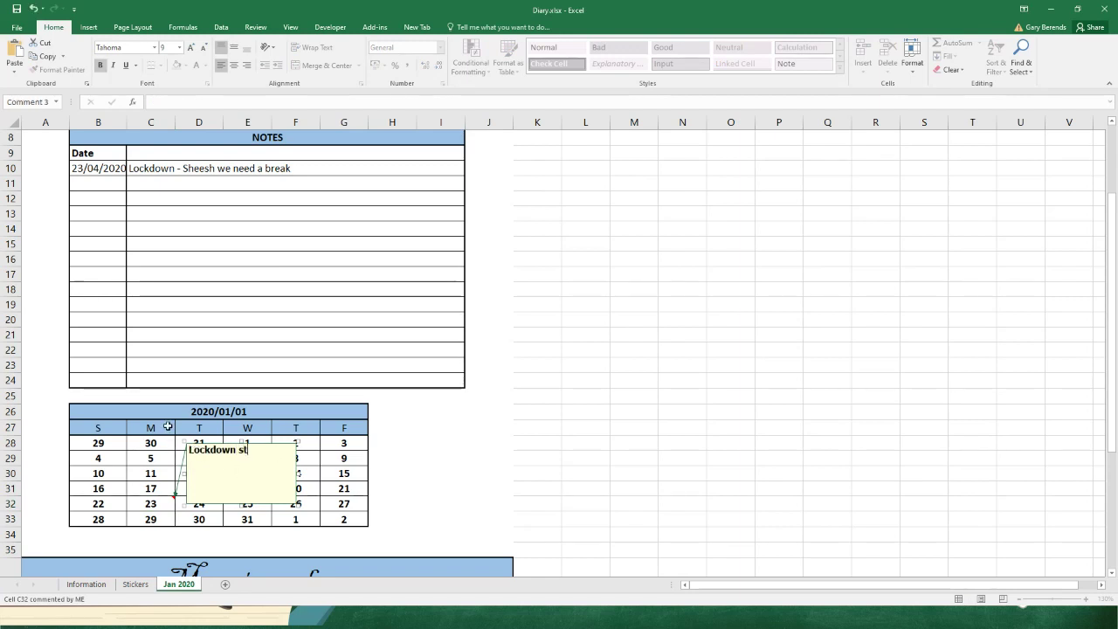
pyautogui.write('ill in pro')
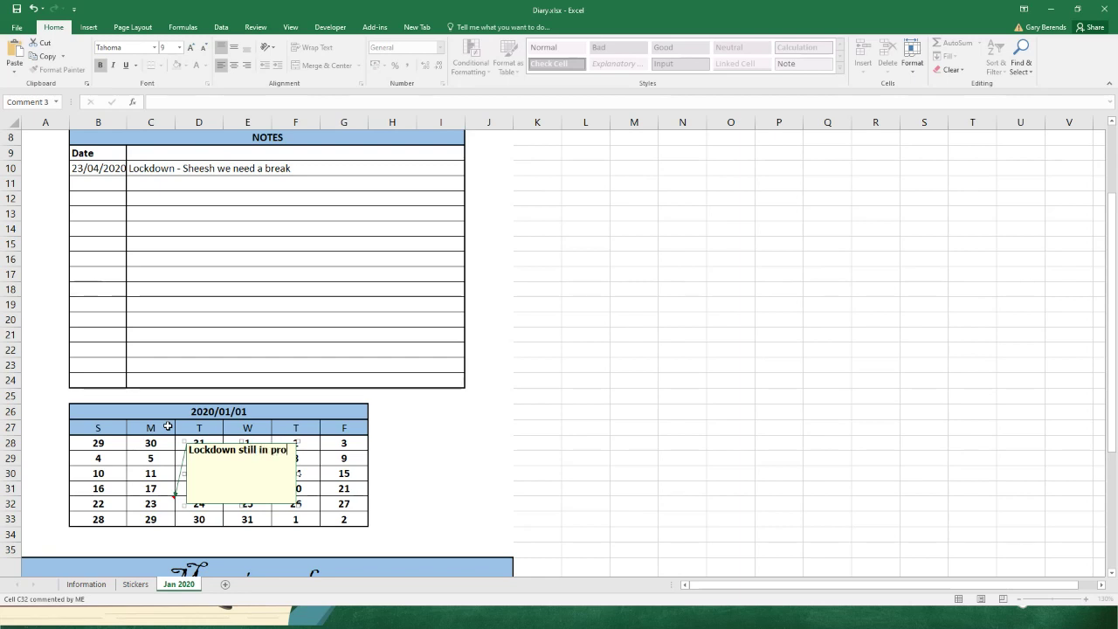
pyautogui.write('gress')
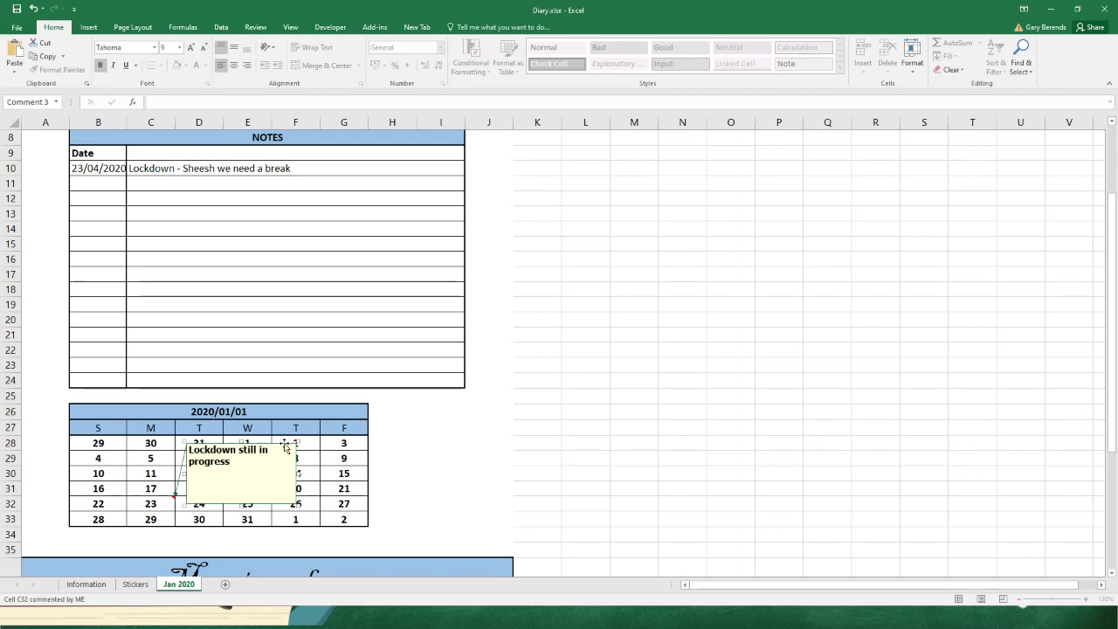
pyautogui.click(437, 459)
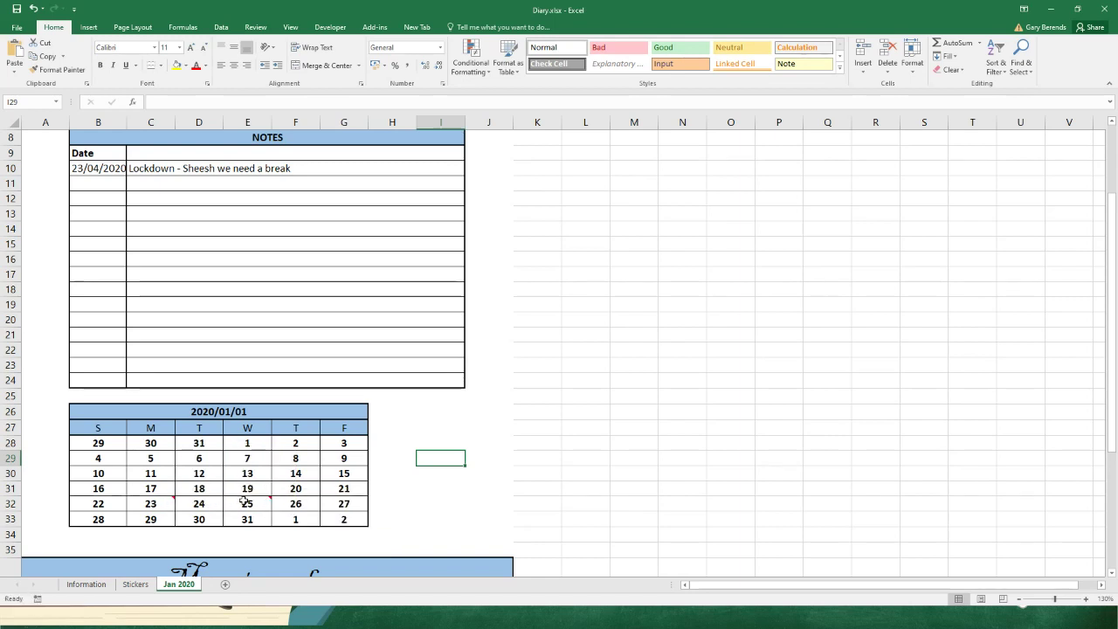
pyautogui.moveTo(172, 503)
pyautogui.scroll(3, 279, 363)
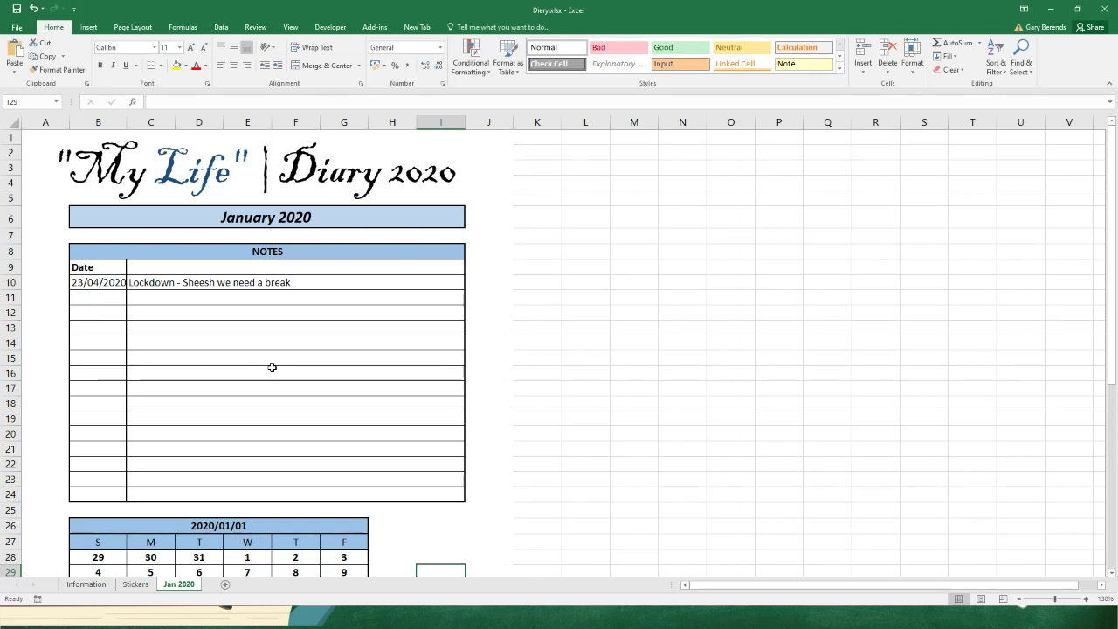
pyautogui.scroll(-4, 282, 382)
pyautogui.scroll(-2, 284, 387)
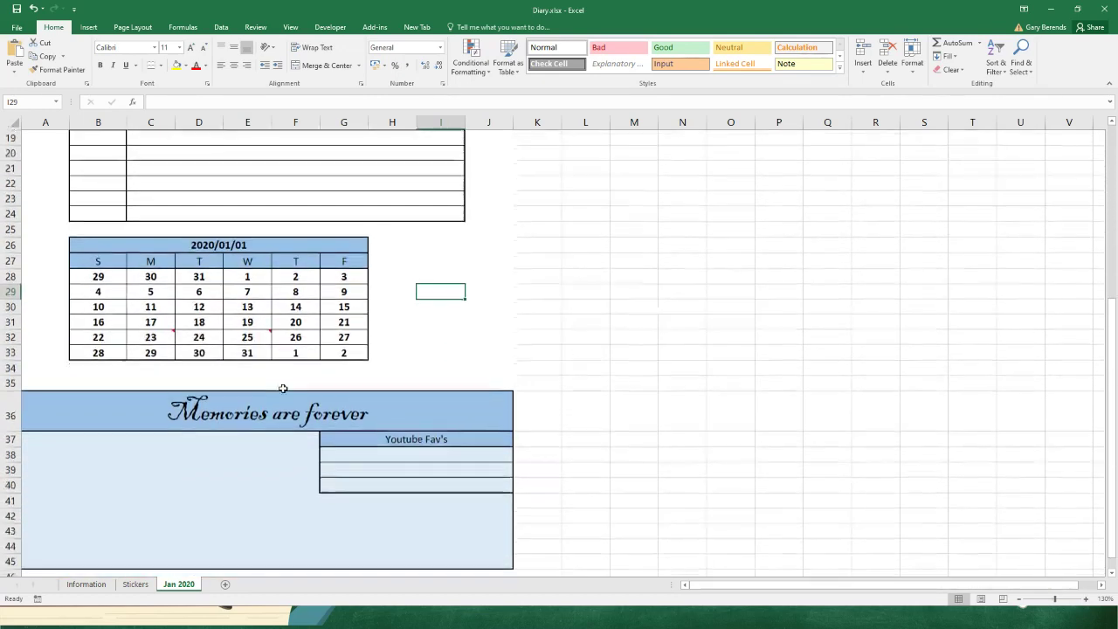
pyautogui.scroll(2, 331, 388)
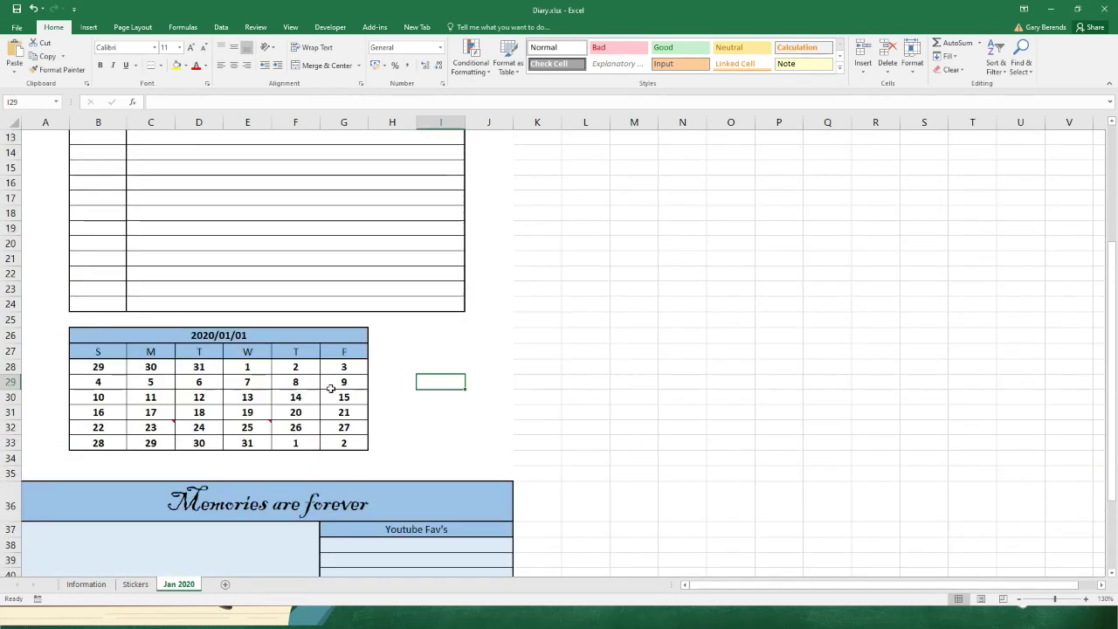
# Try enlarging the font of empty cell L25 to 20 and reduce it back to 11.
pyautogui.click(570, 325)
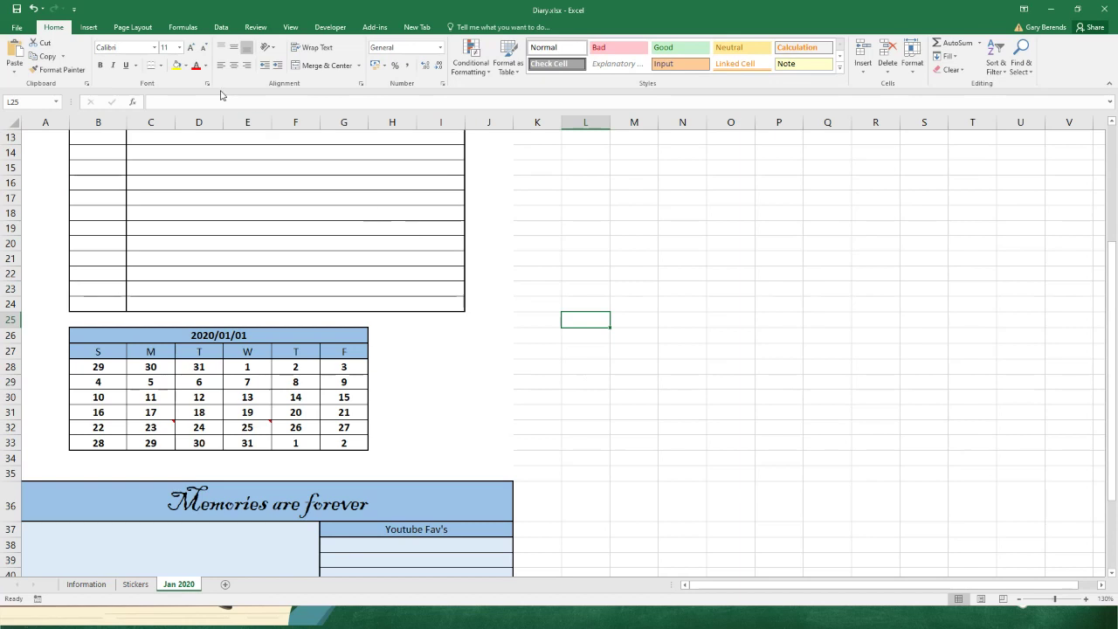
pyautogui.click(190, 47)
pyautogui.click(190, 47)
pyautogui.click(191, 48)
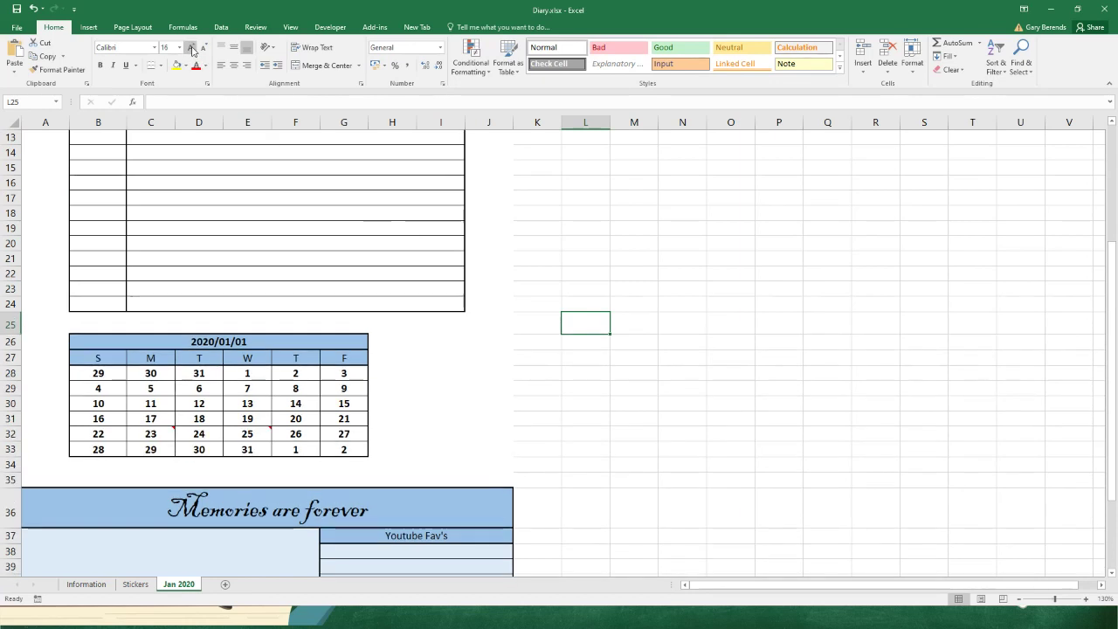
pyautogui.click(190, 47)
pyautogui.click(191, 47)
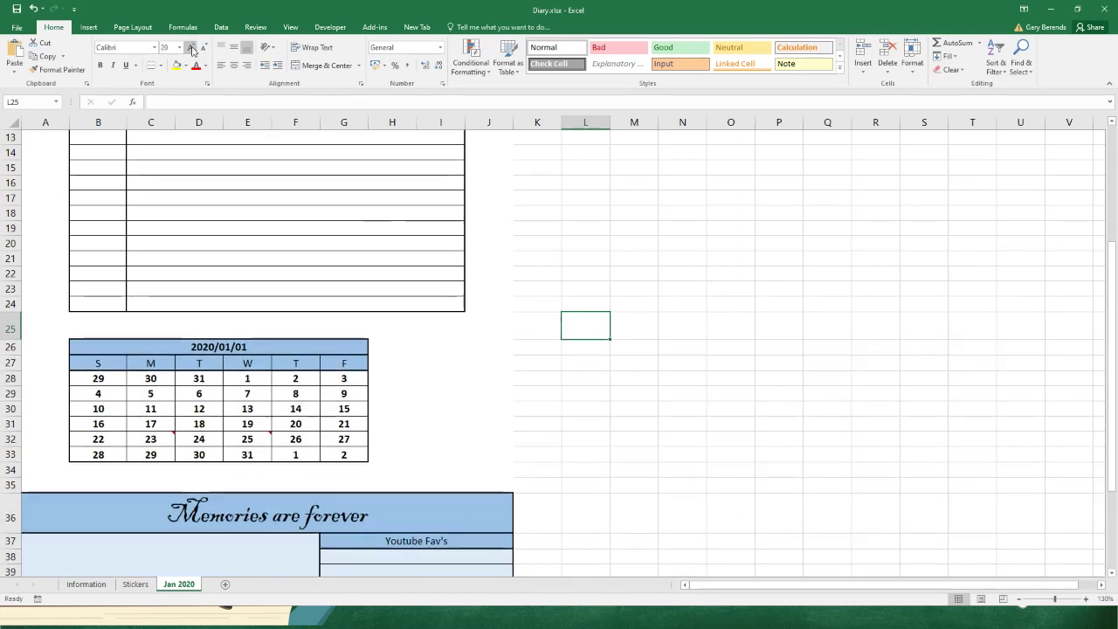
pyautogui.click(203, 47)
pyautogui.click(203, 47)
pyautogui.click(204, 47)
pyautogui.click(204, 47)
pyautogui.click(204, 49)
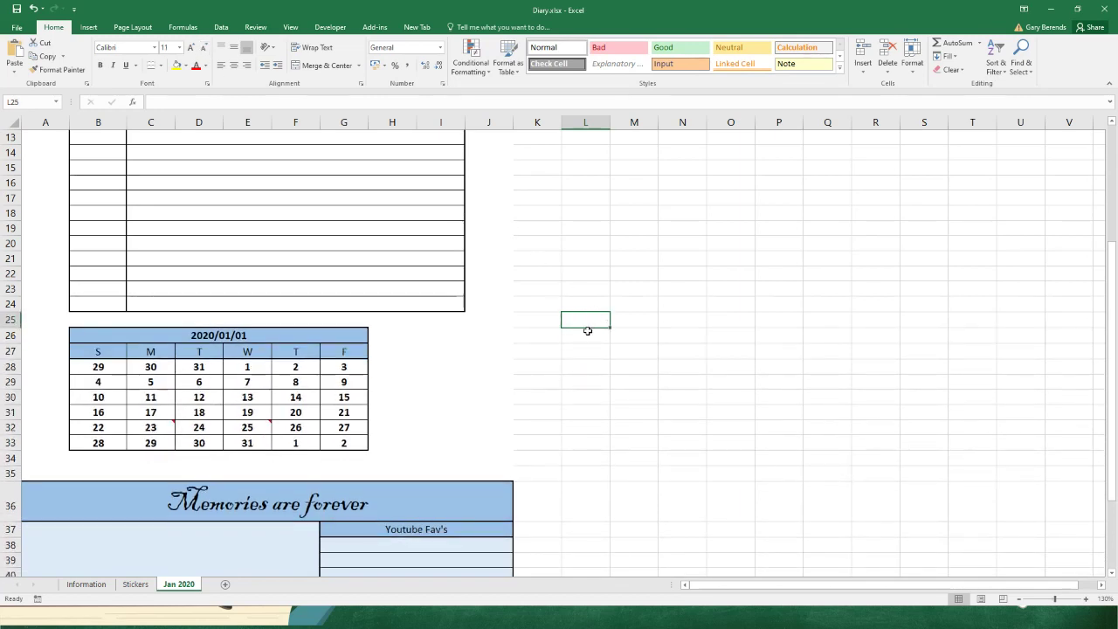
# Enter "Ctrl + C = Copy", "Ctrl + V = Paste" and "Ctrl + X = Cut" in cells L25, L26 and L27.
pyautogui.write('Ctrl')
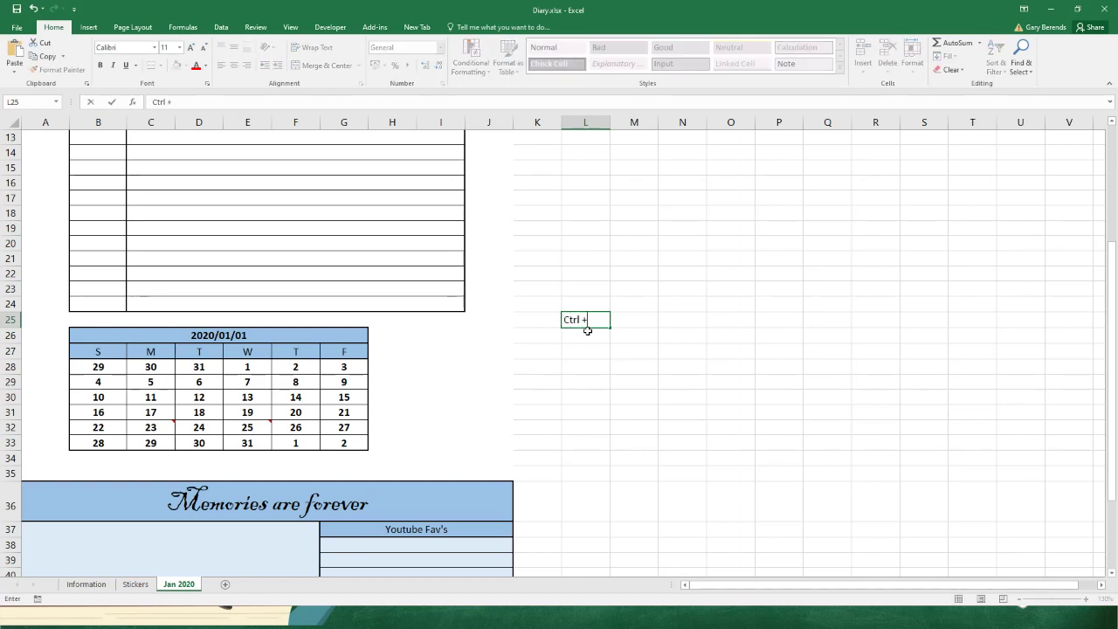
pyautogui.write(' + C = Copy')
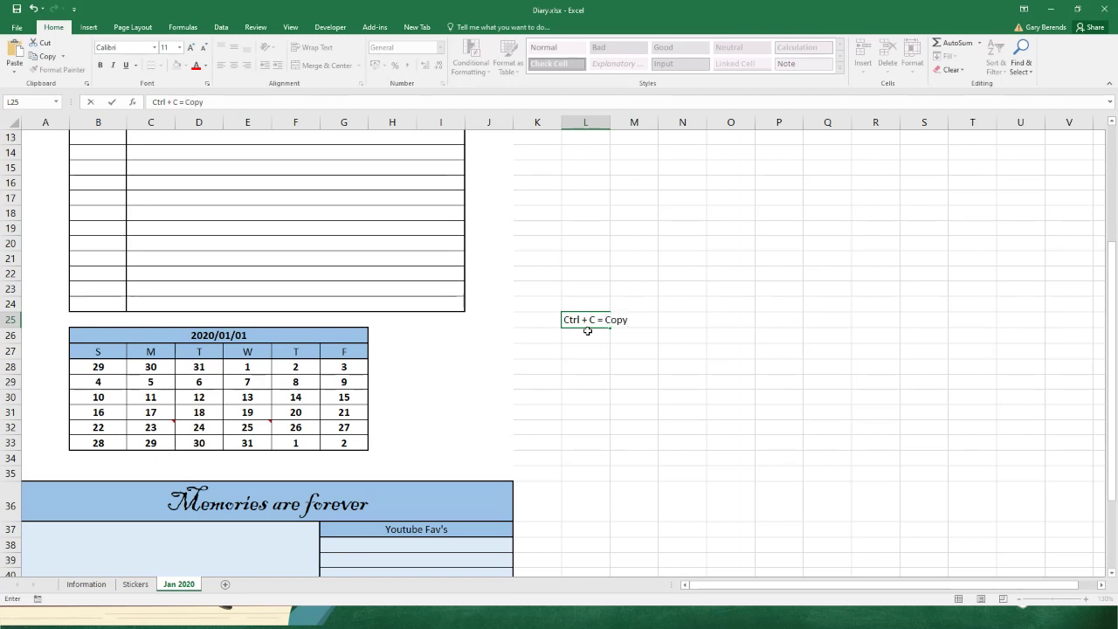
pyautogui.press('Return')
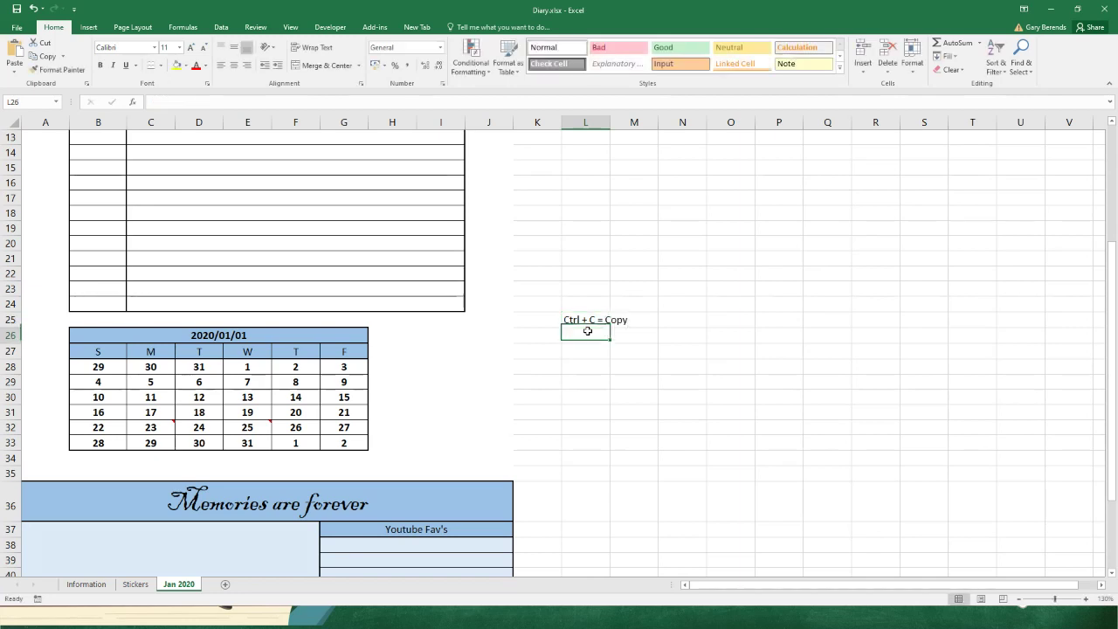
pyautogui.write('Ctrl')
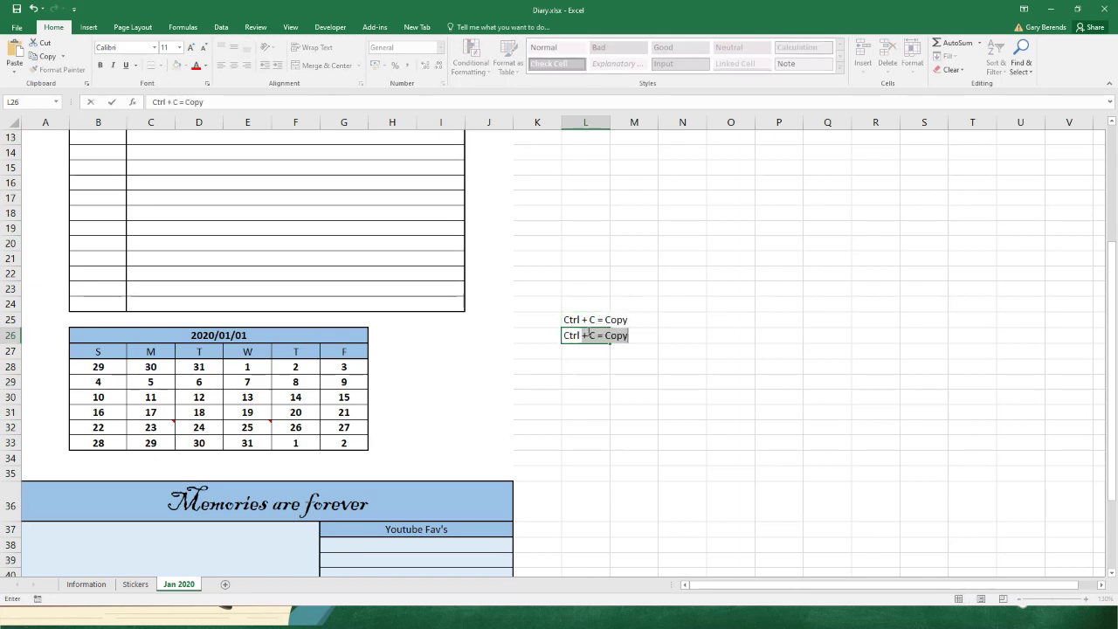
pyautogui.write(' + V')
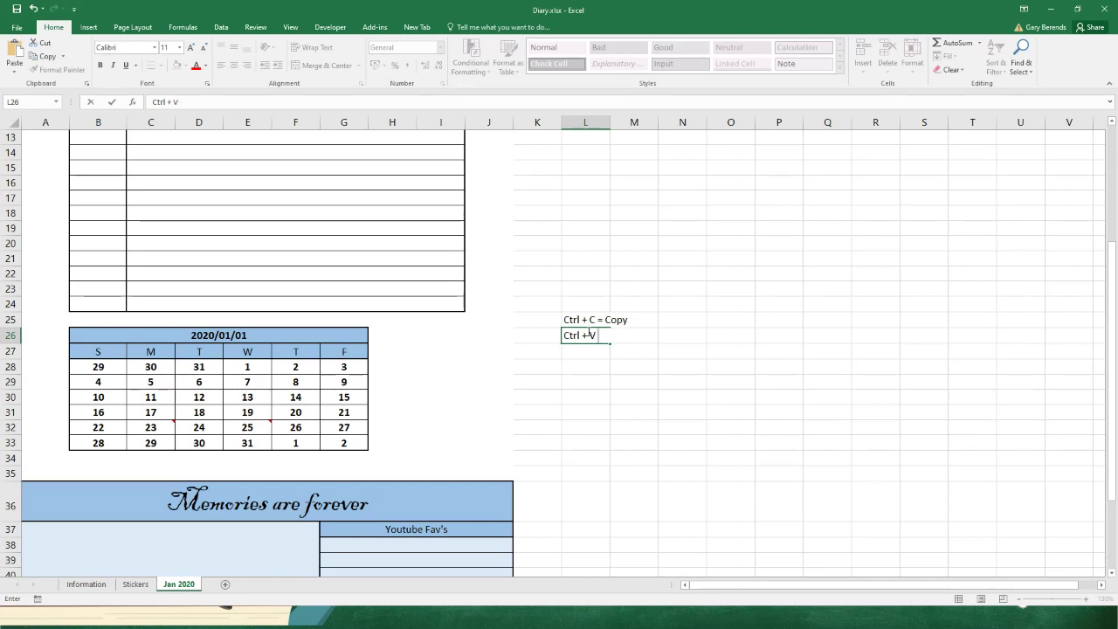
pyautogui.write(' - = Paste')
pyautogui.press('Return')
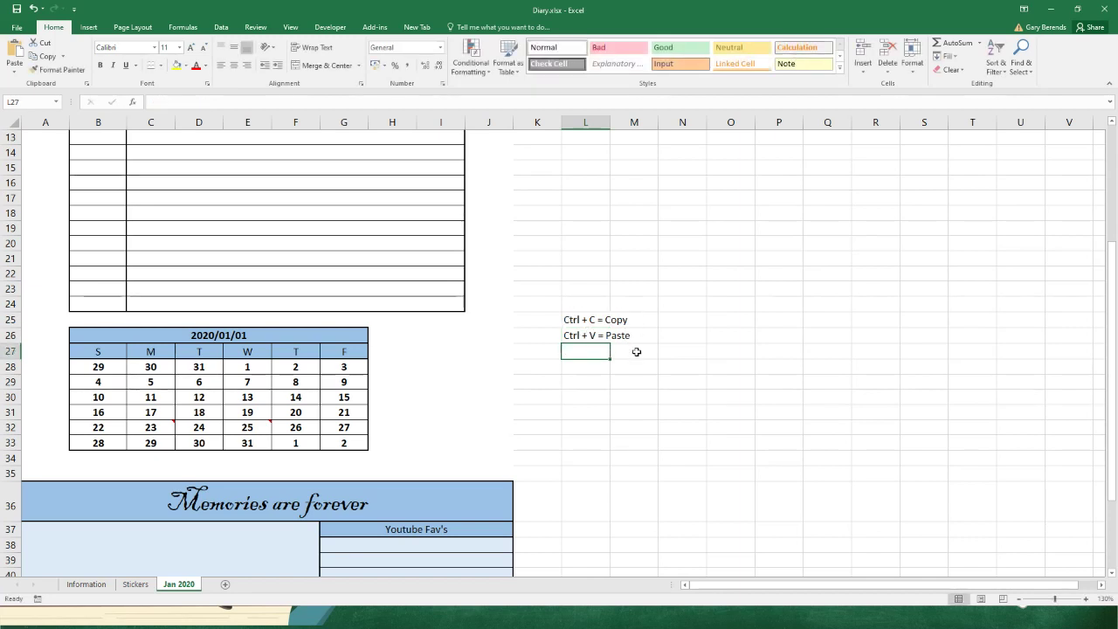
pyautogui.write('Ctr')
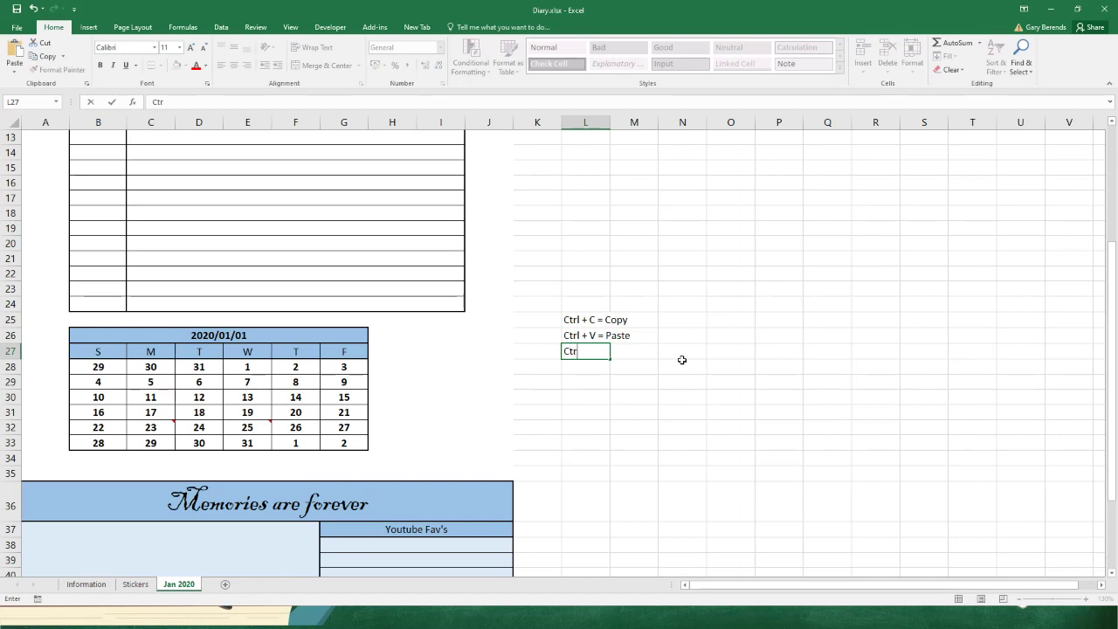
pyautogui.write('l + X = Cut')
pyautogui.press('Return')
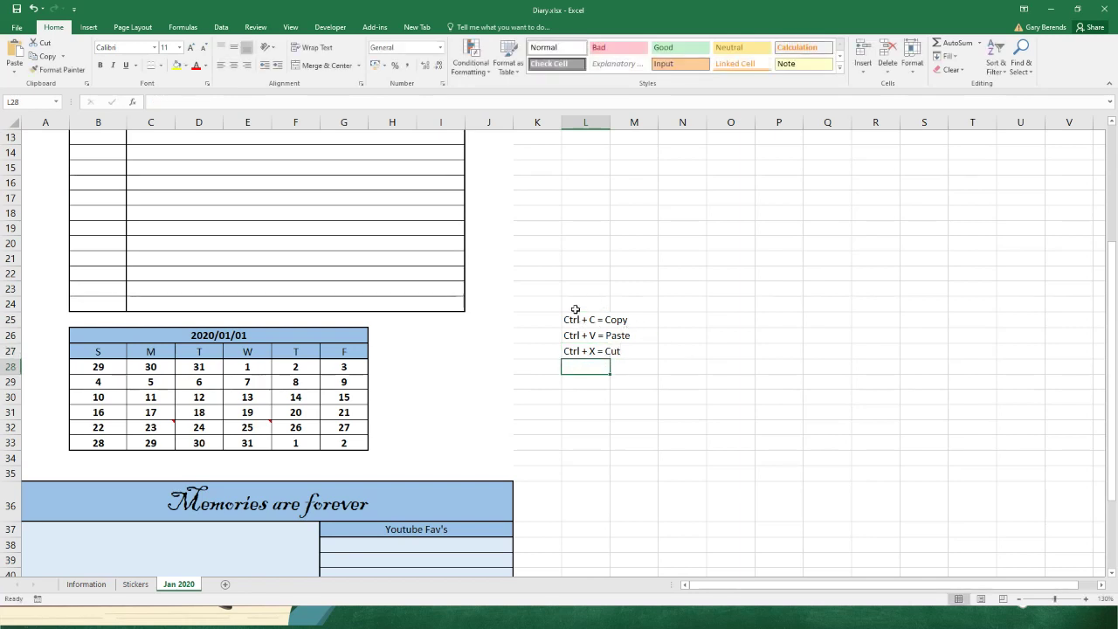
# Enter the heading "Shortcuts" in cell L24 above the shortcut list.
pyautogui.moveTo(575, 308); pyautogui.dragTo(618, 304)
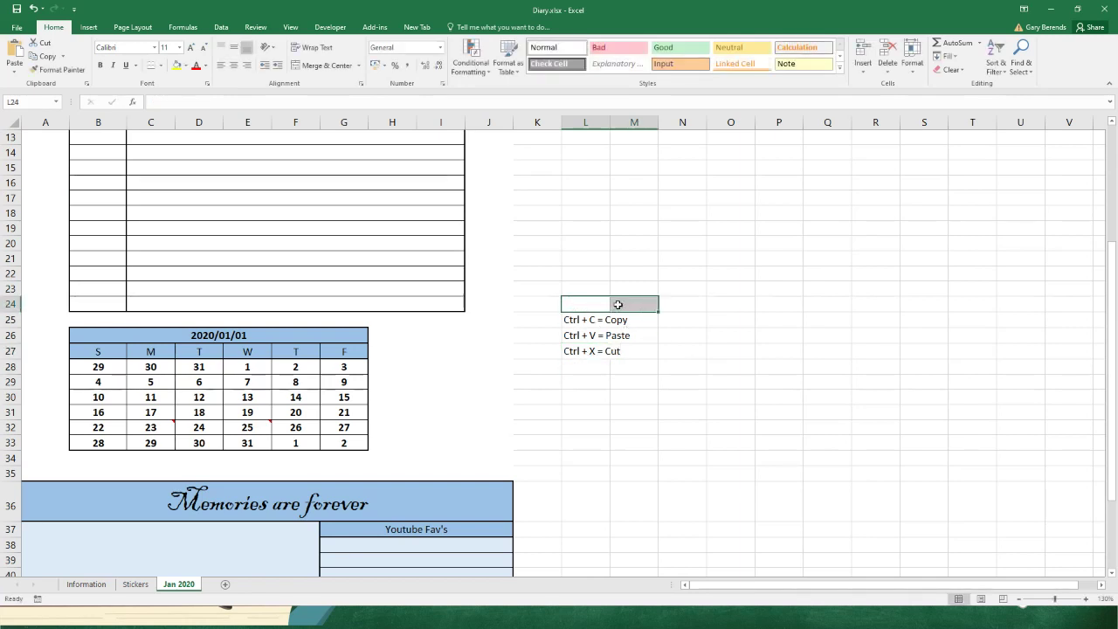
pyautogui.write('Short')
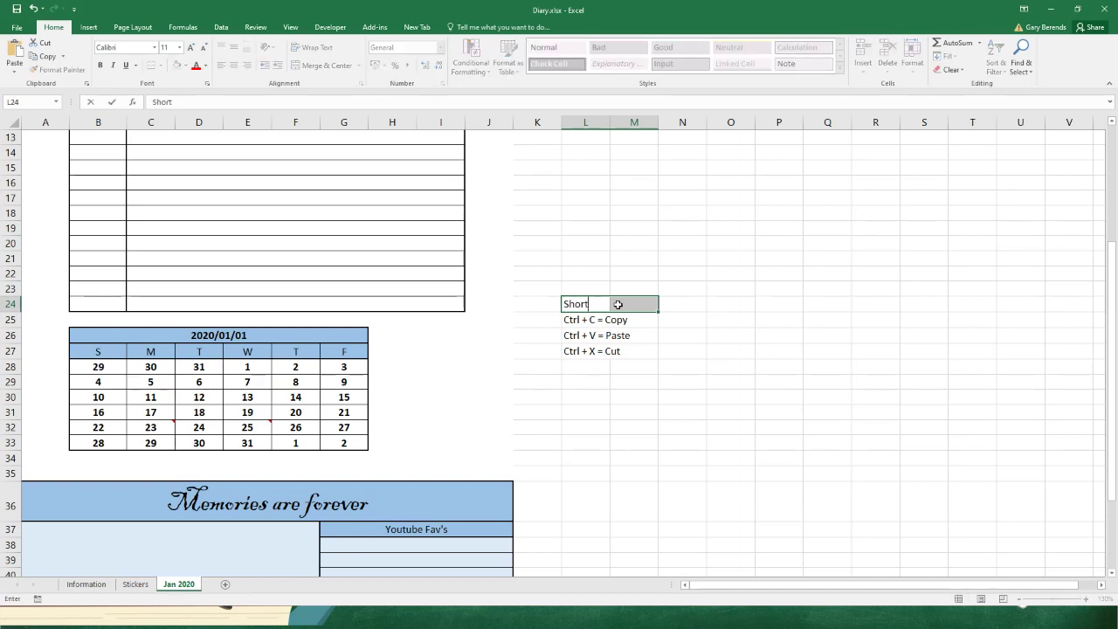
pyautogui.write('cut')
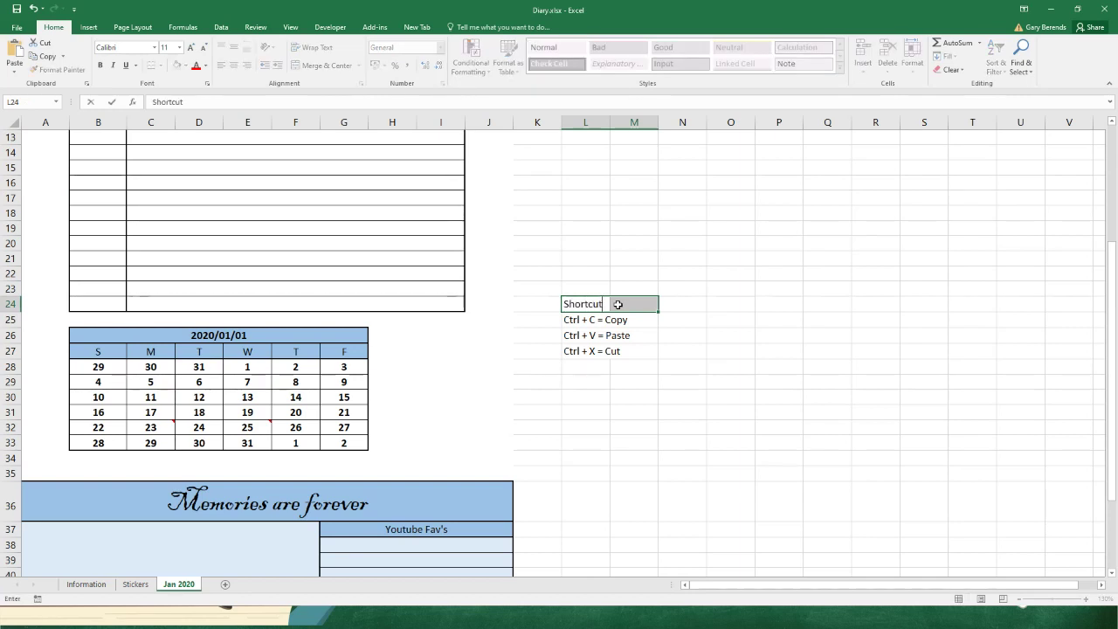
pyautogui.write('s')
pyautogui.press('Return')
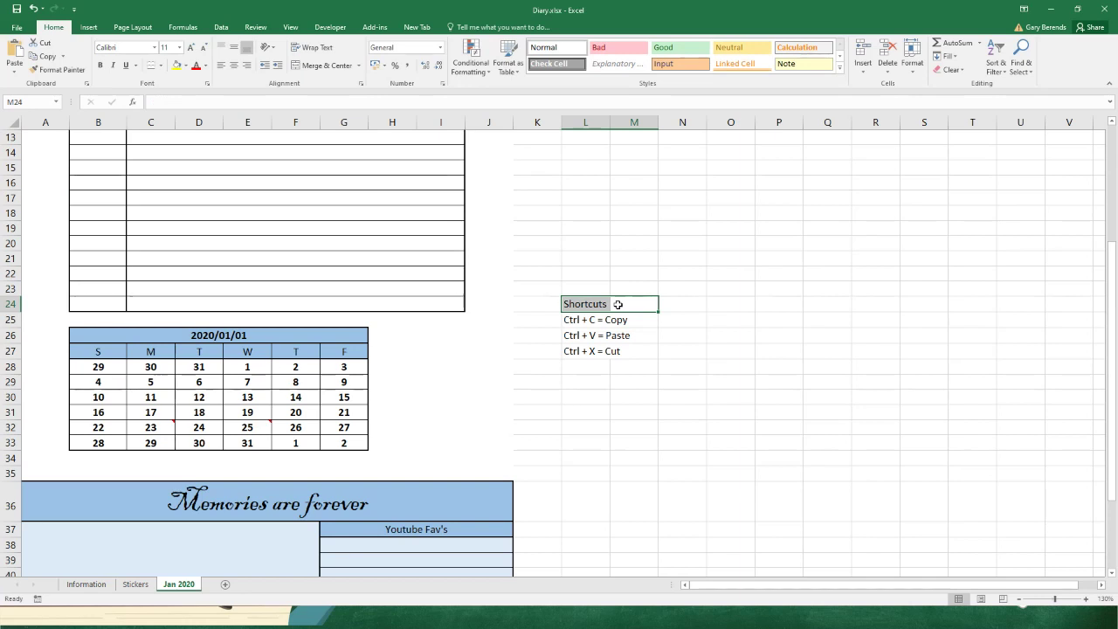
# Merge and centre the "Shortcuts" heading across L24:M24 and fill it yellow.
pyautogui.click(594, 336)
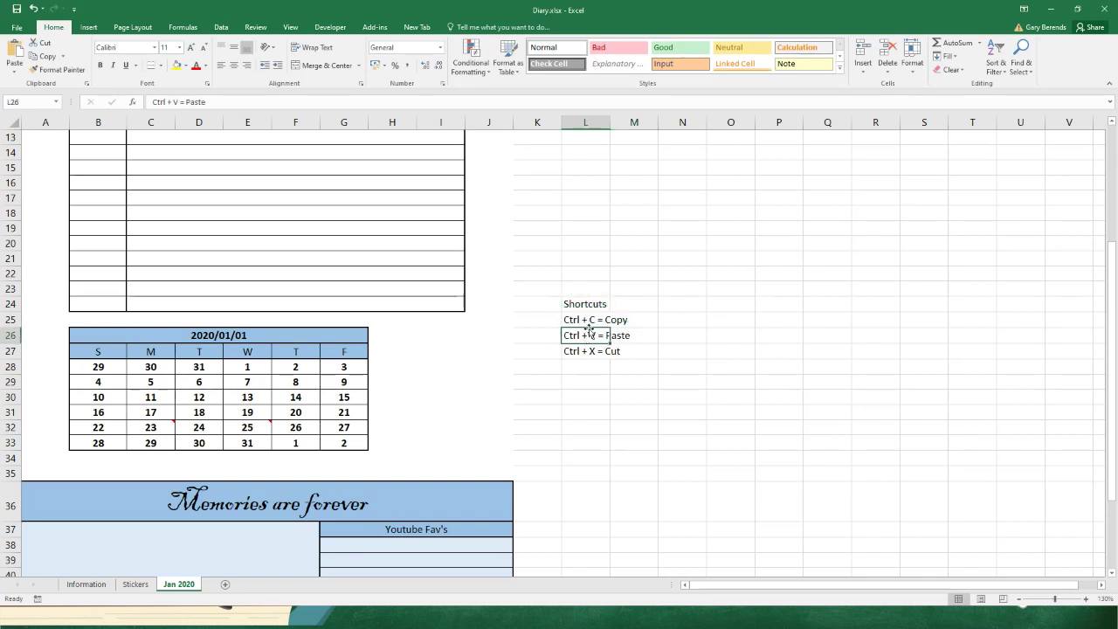
pyautogui.moveTo(579, 302); pyautogui.dragTo(618, 300)
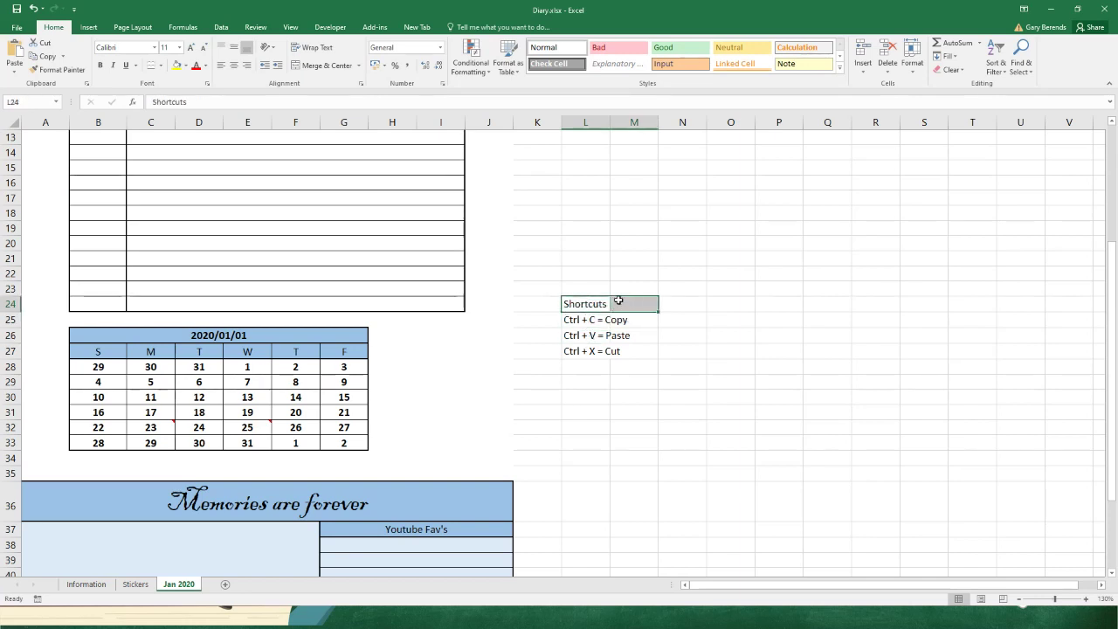
pyautogui.click(325, 66)
pyautogui.click(176, 65)
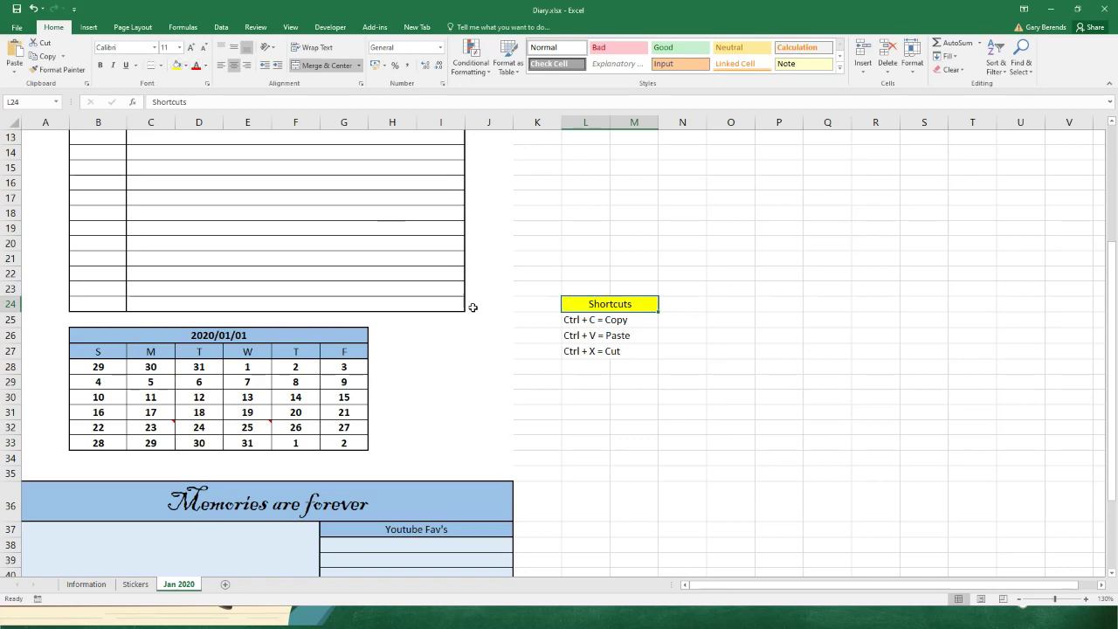
pyautogui.click(476, 306)
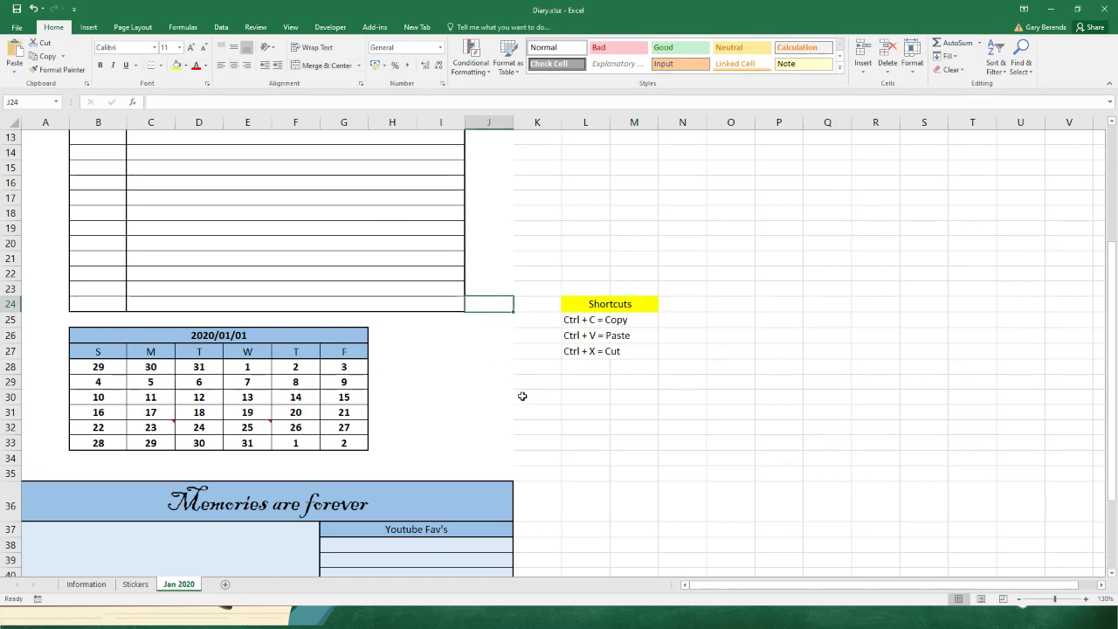
pyautogui.scroll(4, 523, 397)
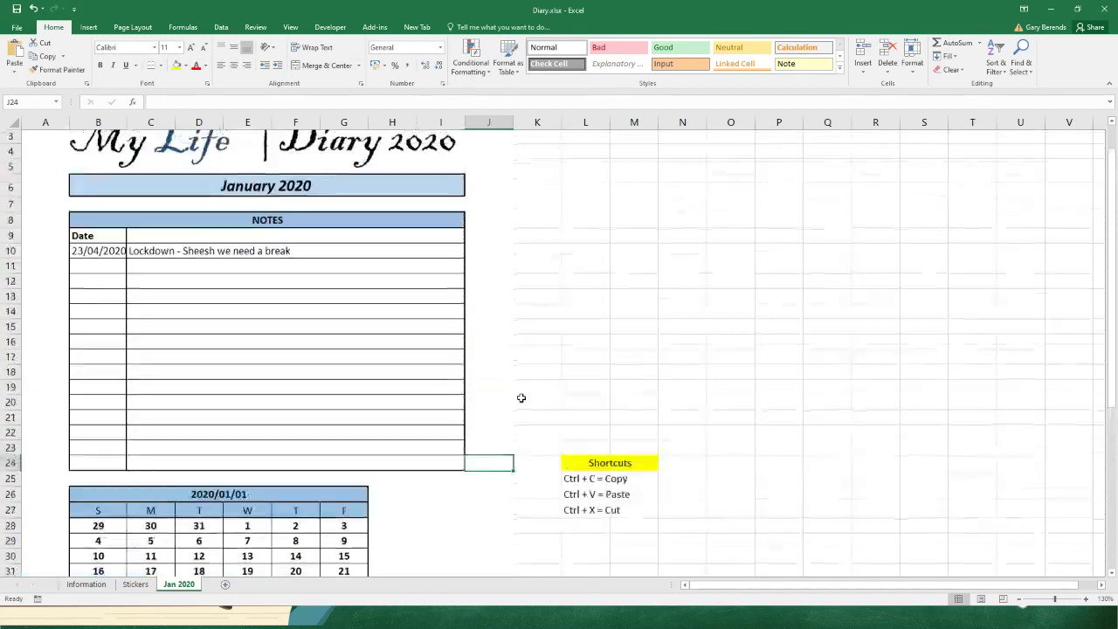
pyautogui.scroll(1, 521, 398)
pyautogui.scroll(-2, 521, 397)
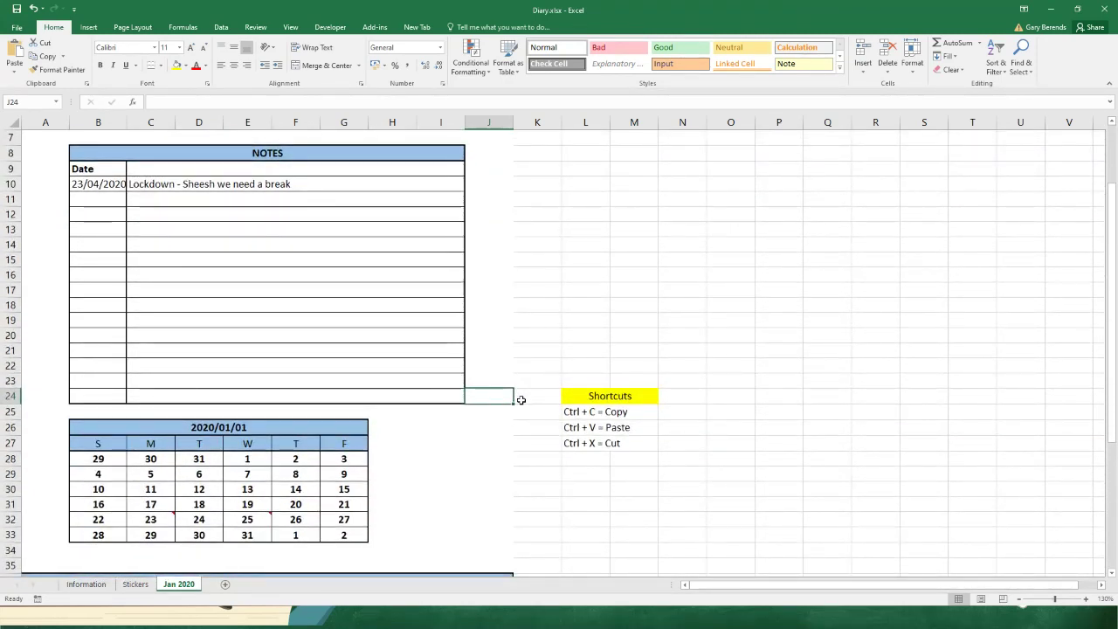
pyautogui.scroll(2, 521, 399)
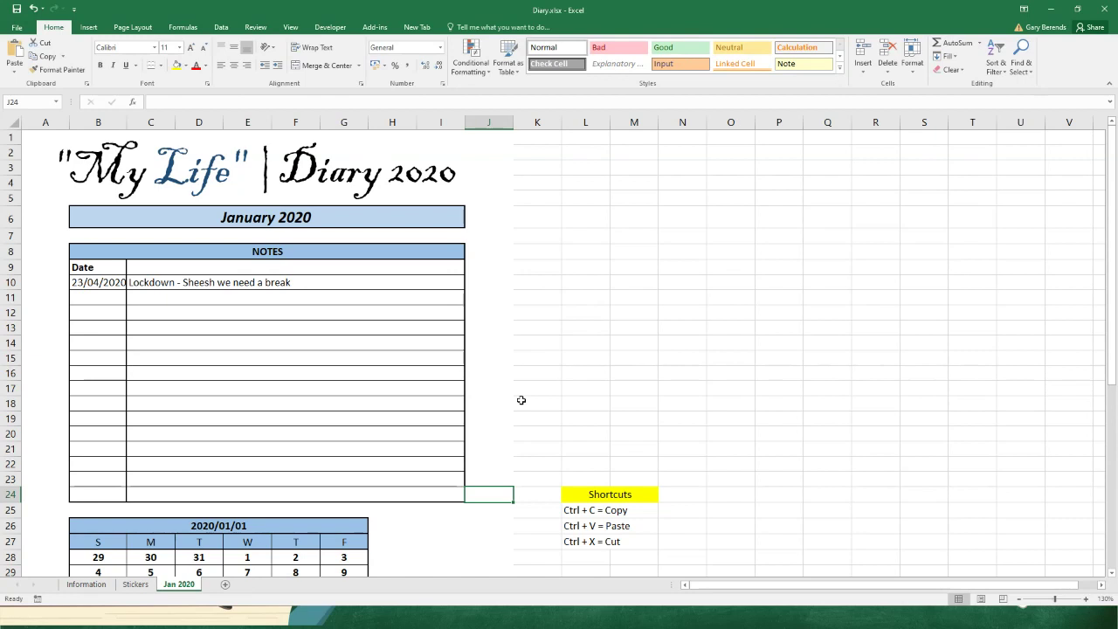
pyautogui.scroll(-1, 520, 399)
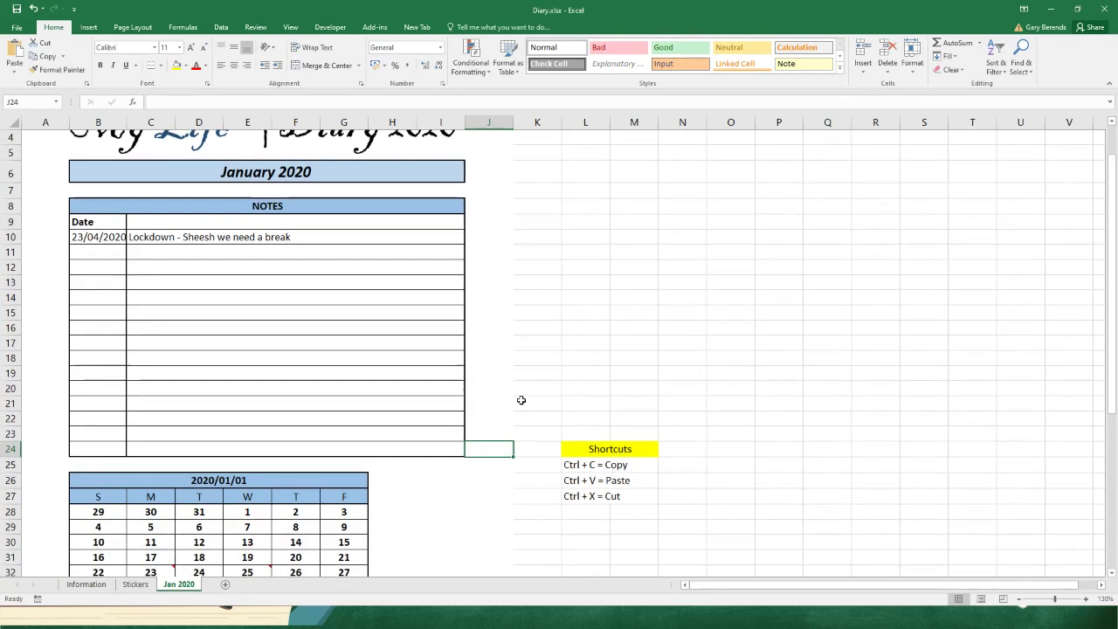
# Copy the SpongeBob picture from the Stickers sheet and paste it onto the Jan 2020 sheet.
pyautogui.click(135, 584)
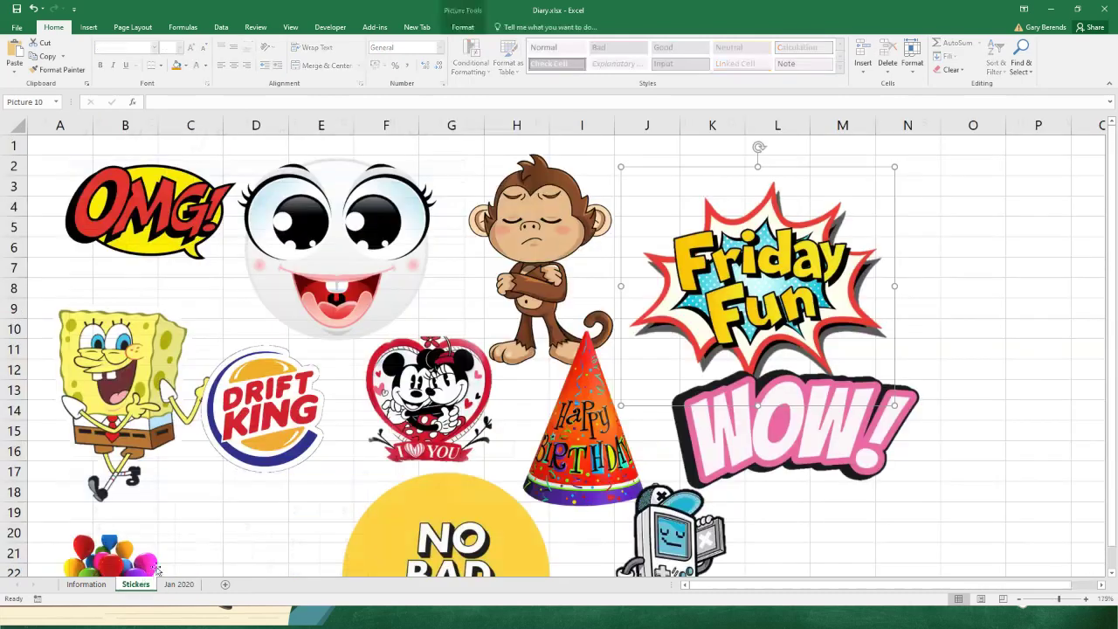
pyautogui.click(141, 391)
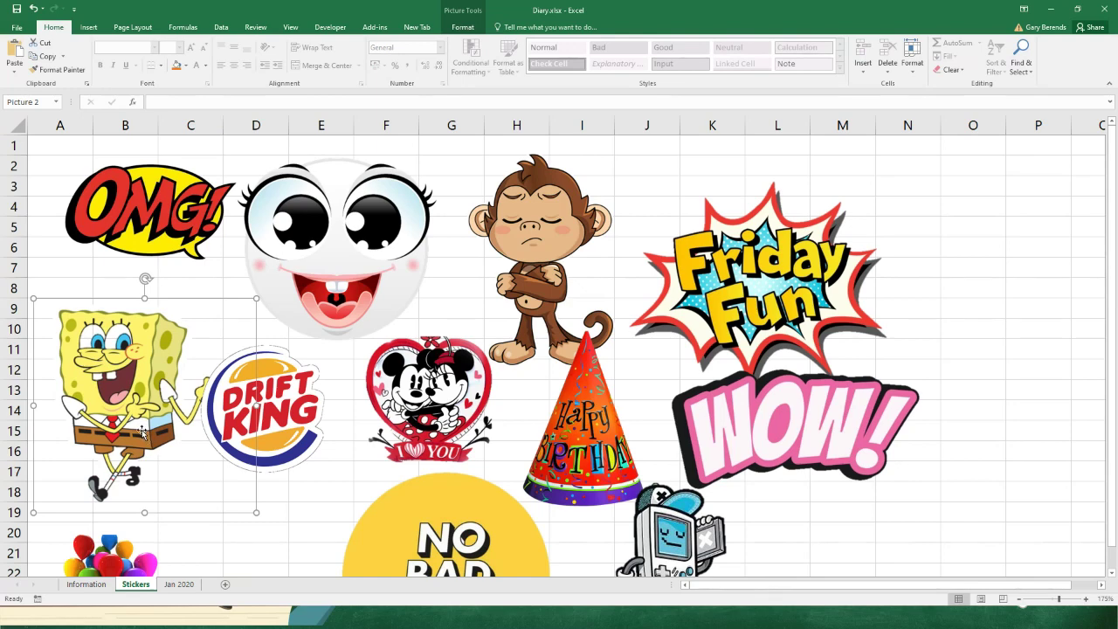
pyautogui.click(180, 584)
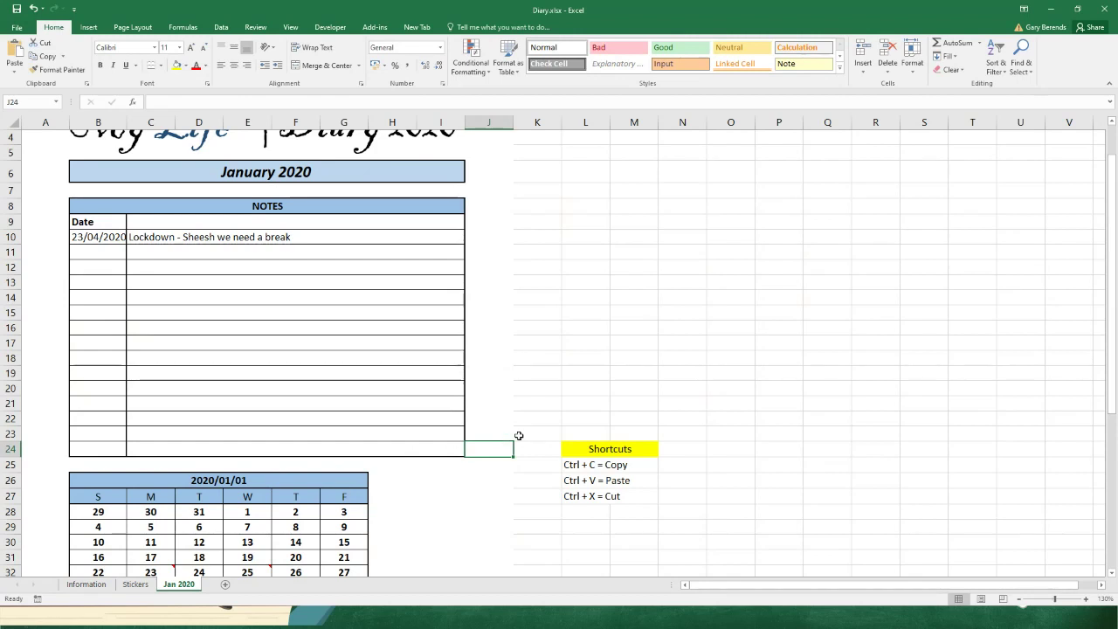
pyautogui.hotkey('ctrl', 'v')
# Move the pasted SpongeBob picture over the upper-right corner of the Notes table, slightly overlapping the January 2020 banner.
pyautogui.moveTo(493, 473); pyautogui.dragTo(428, 415)
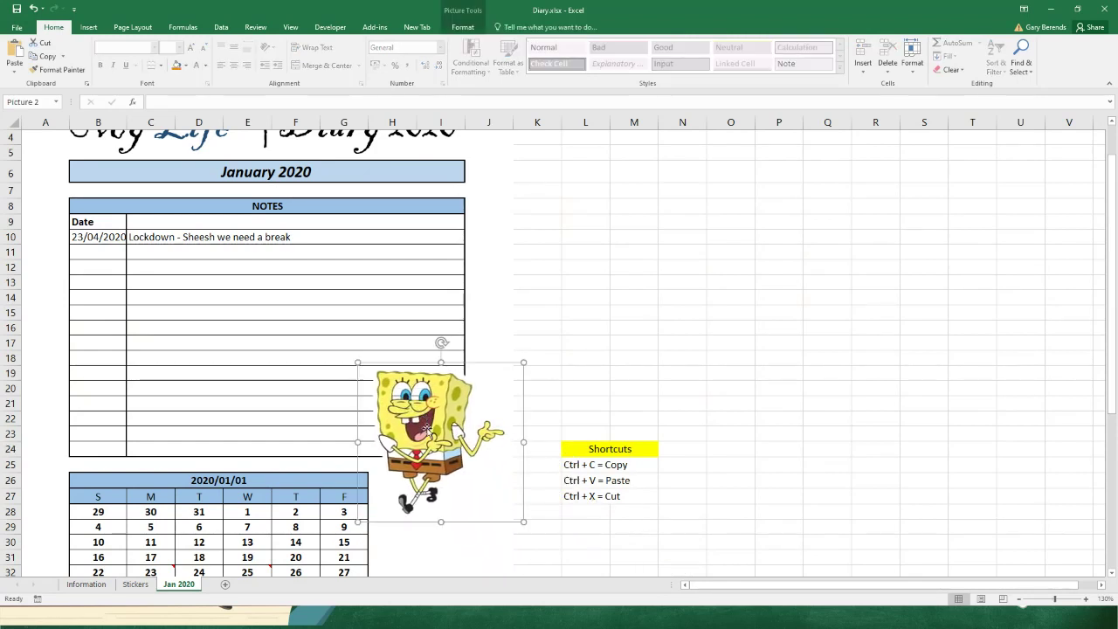
pyautogui.moveTo(437, 460); pyautogui.dragTo(439, 247)
pyautogui.click(585, 267)
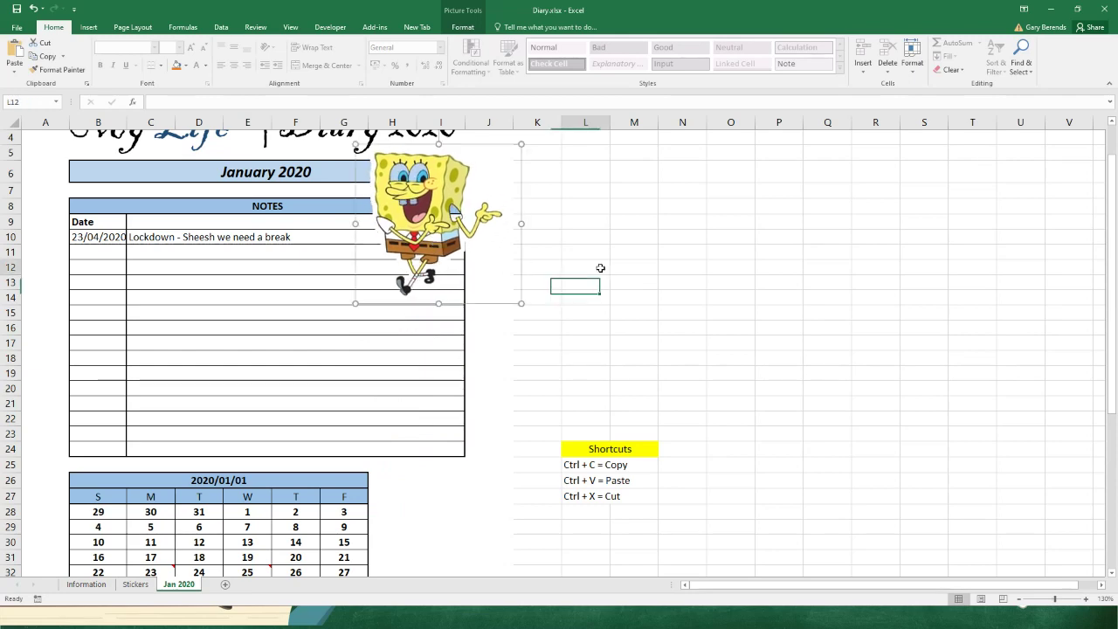
pyautogui.scroll(1, 456, 353)
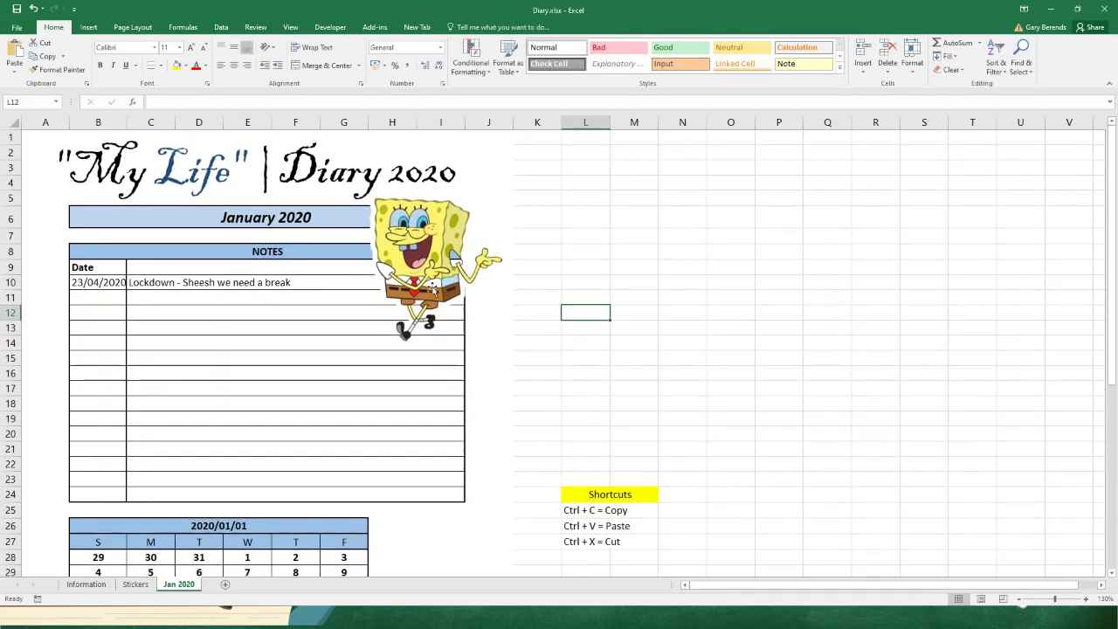
pyautogui.moveTo(456, 354); pyautogui.dragTo(446, 368)
pyautogui.click(410, 447)
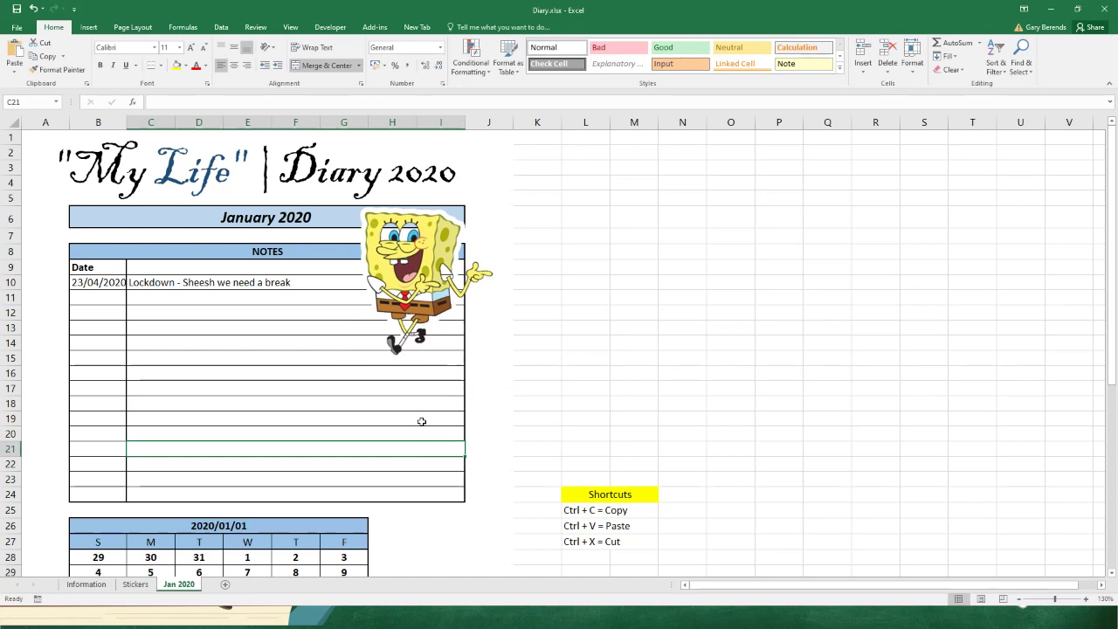
# Copy the Happy Birthday party hat picture from the Stickers sheet.
pyautogui.scroll(-3, 417, 434)
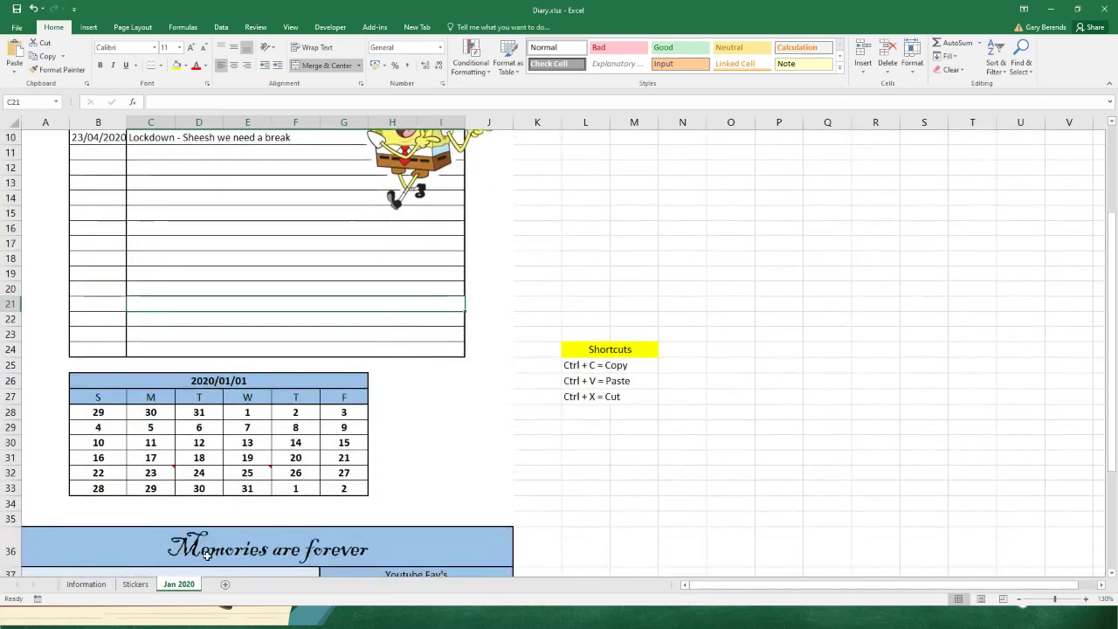
pyautogui.click(135, 585)
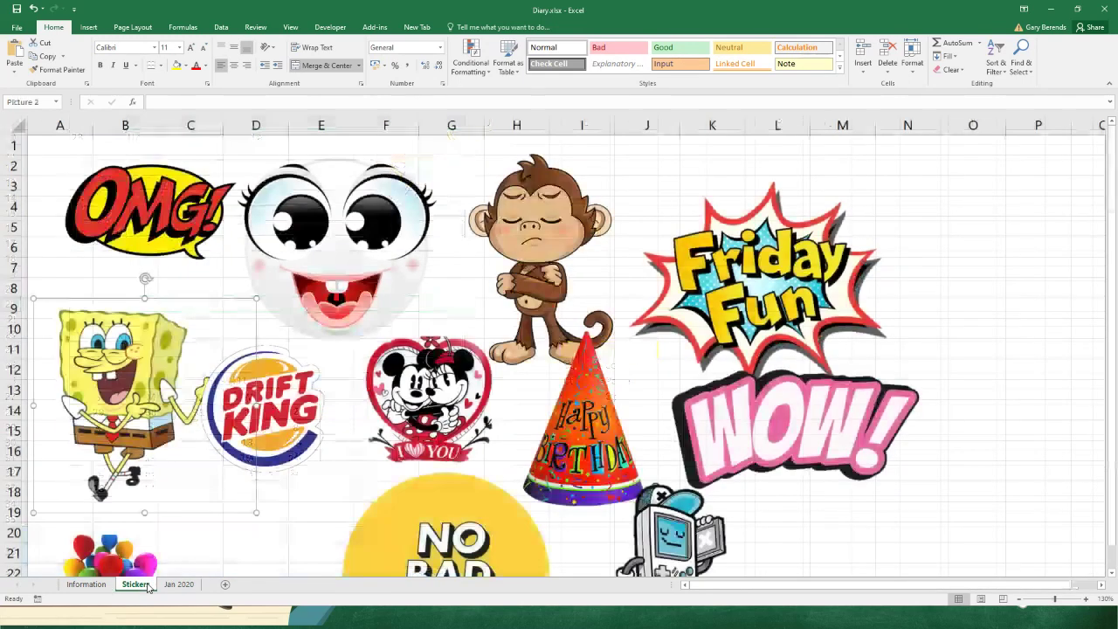
pyautogui.click(559, 441)
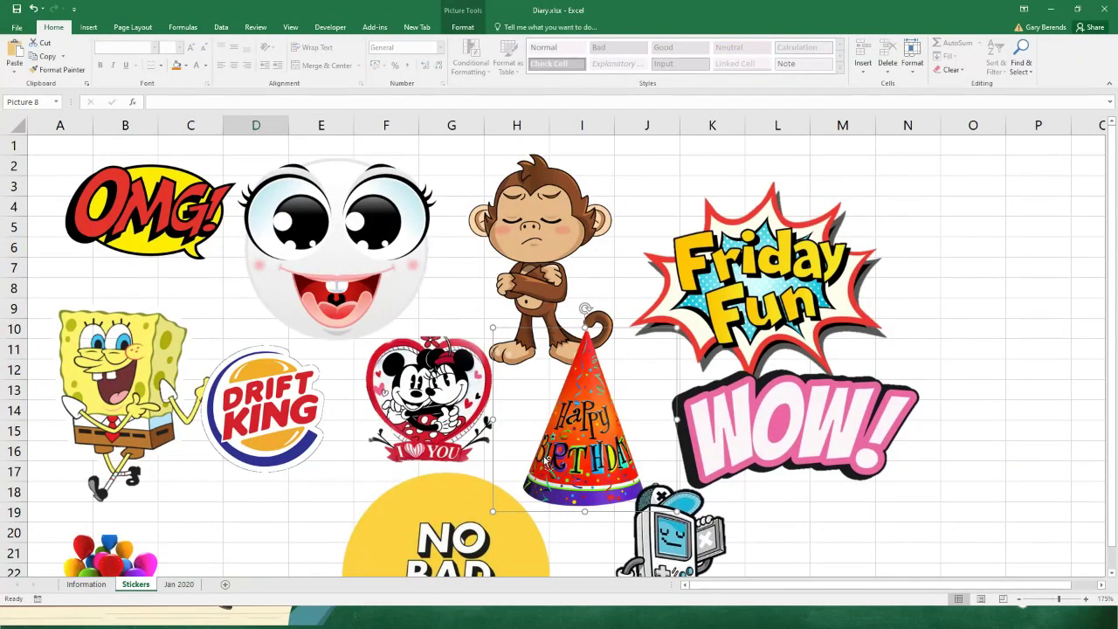
# Delete the party hat from the Stickers sheet and restore it to its original place.
pyautogui.press('Delete')
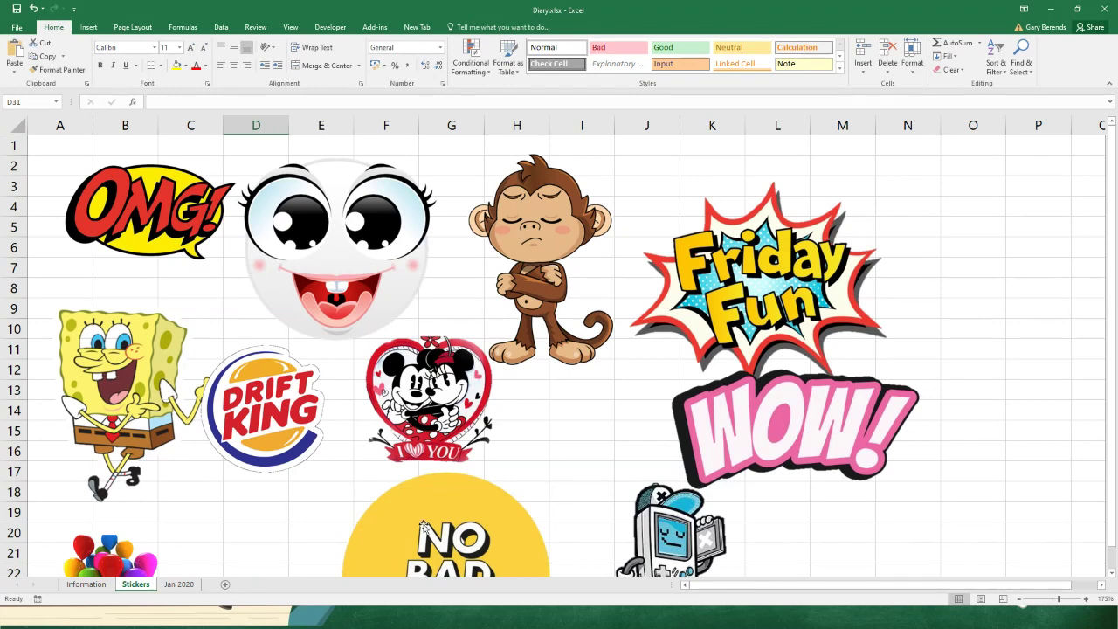
pyautogui.scroll(-3, 572, 465)
pyautogui.hotkey('ctrl', 'v')
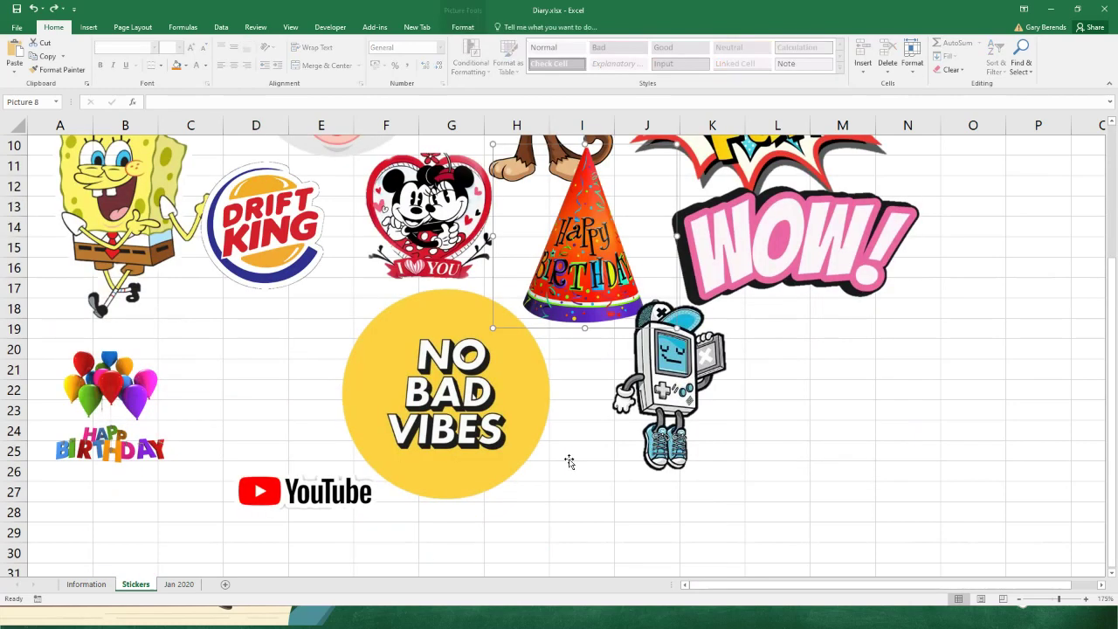
pyautogui.scroll(3, 527, 430)
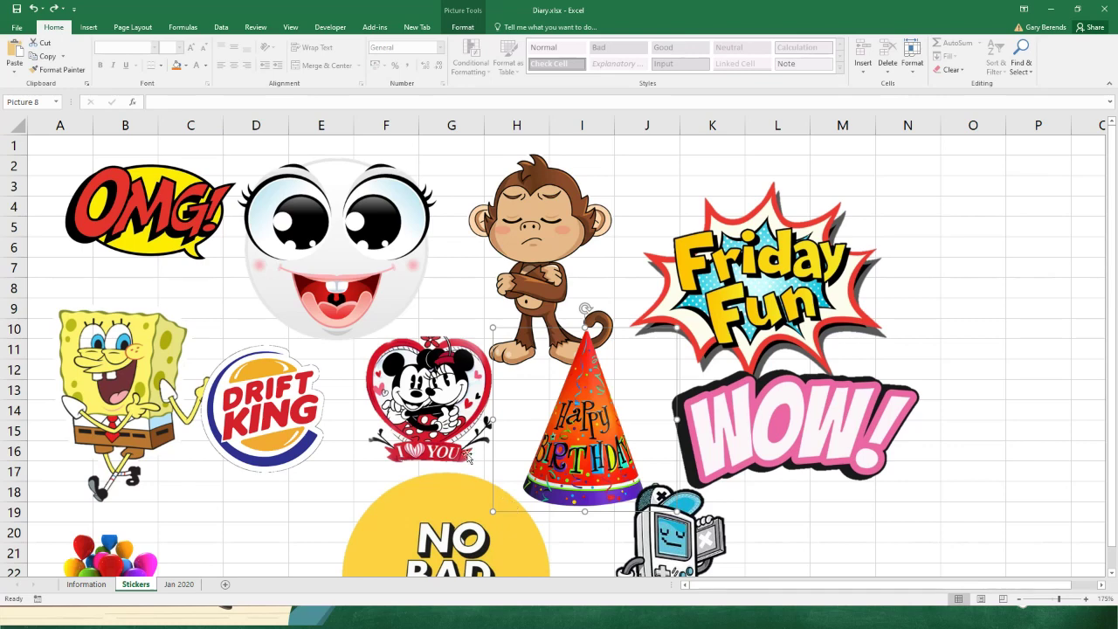
# Paste the party hat onto the Jan 2020 sheet, shrink it to icon size and place it beside the 25 in the calendar.
pyautogui.click(191, 587)
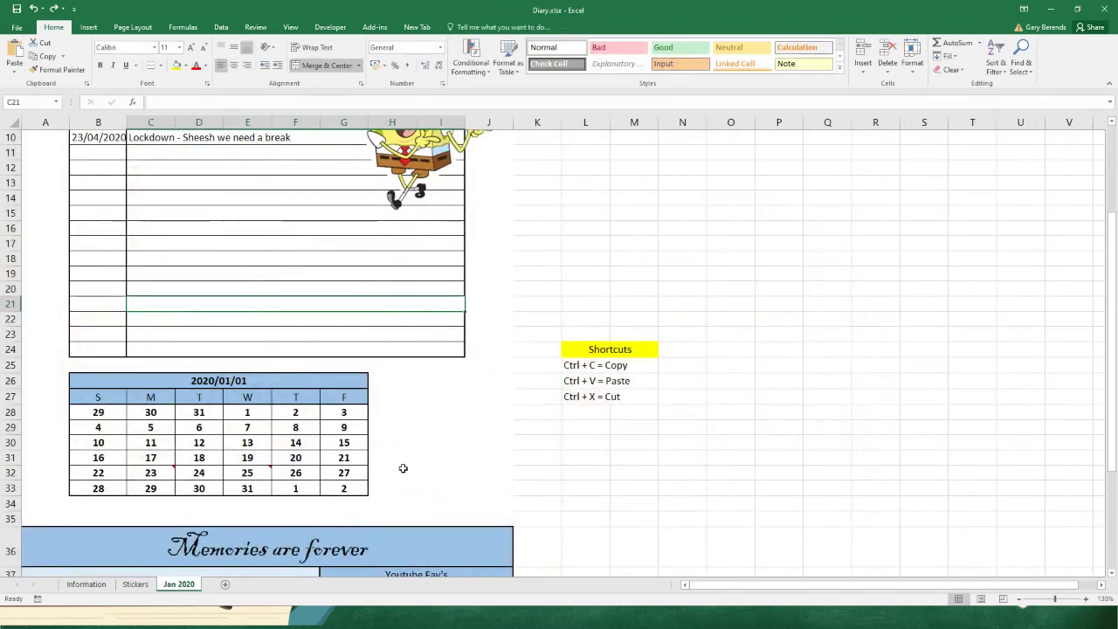
pyautogui.hotkey('ctrl', 'v')
pyautogui.moveTo(223, 400); pyautogui.dragTo(290, 412)
pyautogui.moveTo(345, 318)
pyautogui.mouseDown()
pyautogui.moveTo(249, 420)
pyautogui.moveTo(234, 469)
pyautogui.mouseUp()
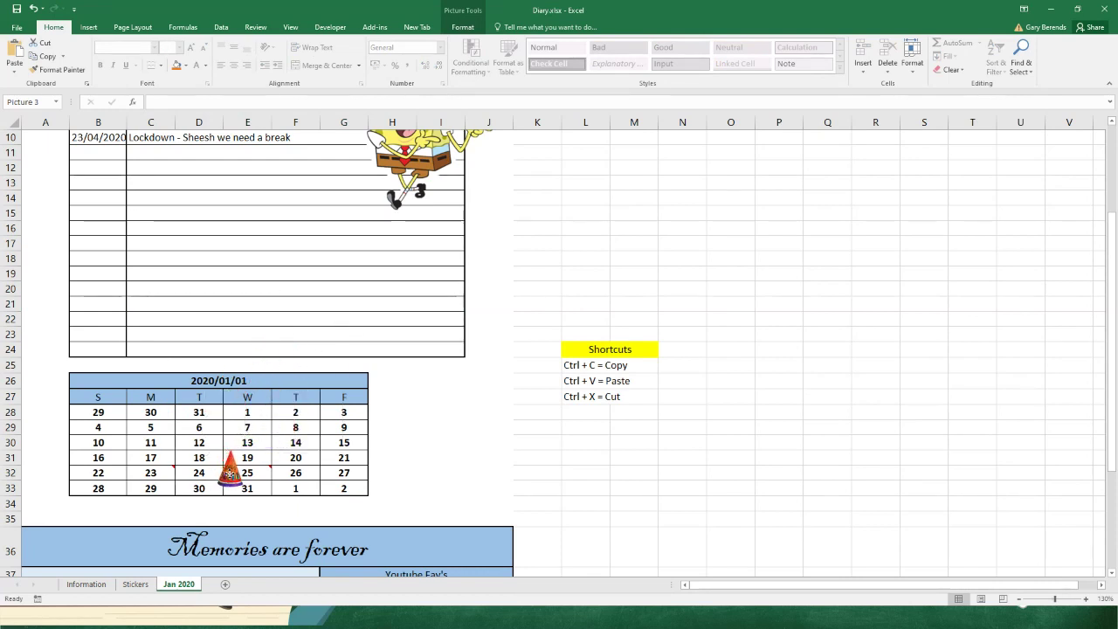
pyautogui.click(485, 490)
# Show the comment on the 25th and nudge the small party hat slightly closer to that date.
pyautogui.keyDown('ctrl'); pyautogui.scroll(4, 376, 509); pyautogui.keyUp('ctrl')
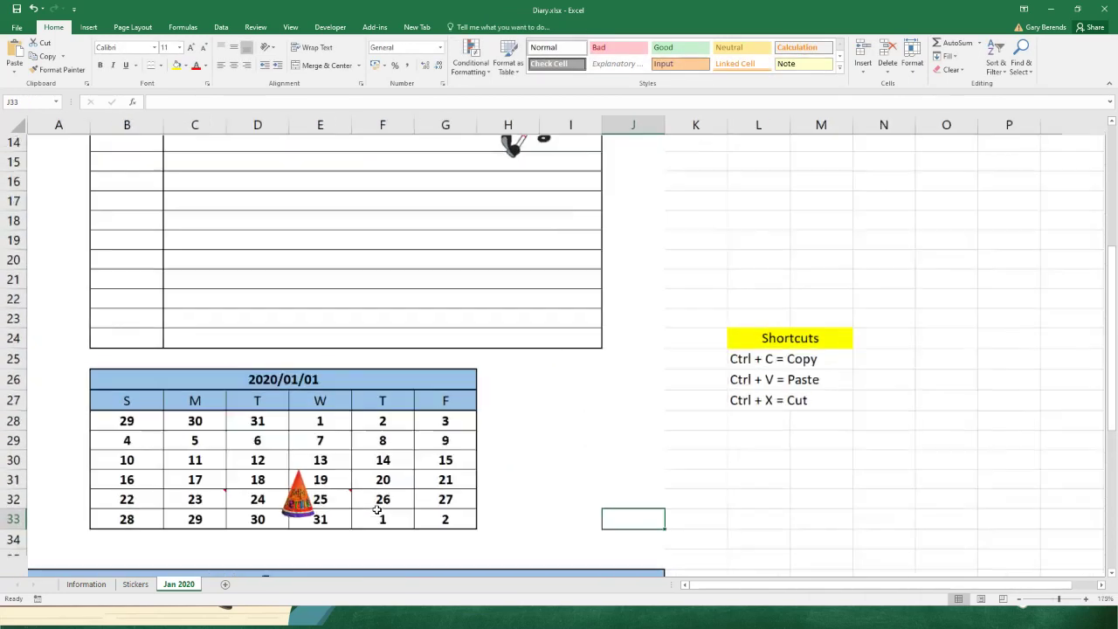
pyautogui.moveTo(1105, 347); pyautogui.dragTo(1112, 418)
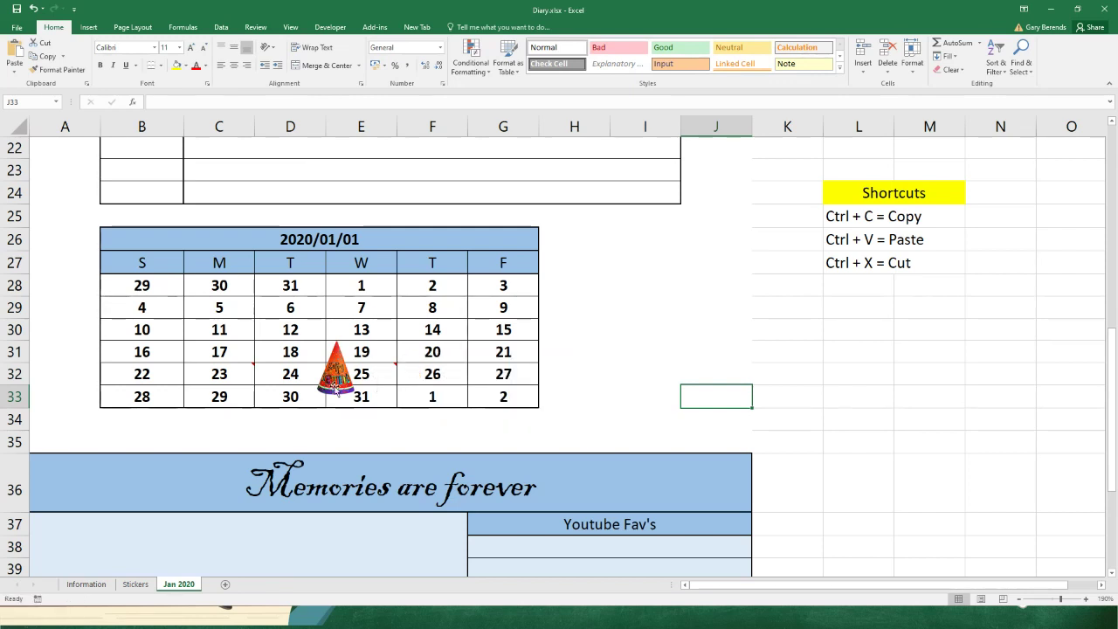
pyautogui.moveTo(358, 375)
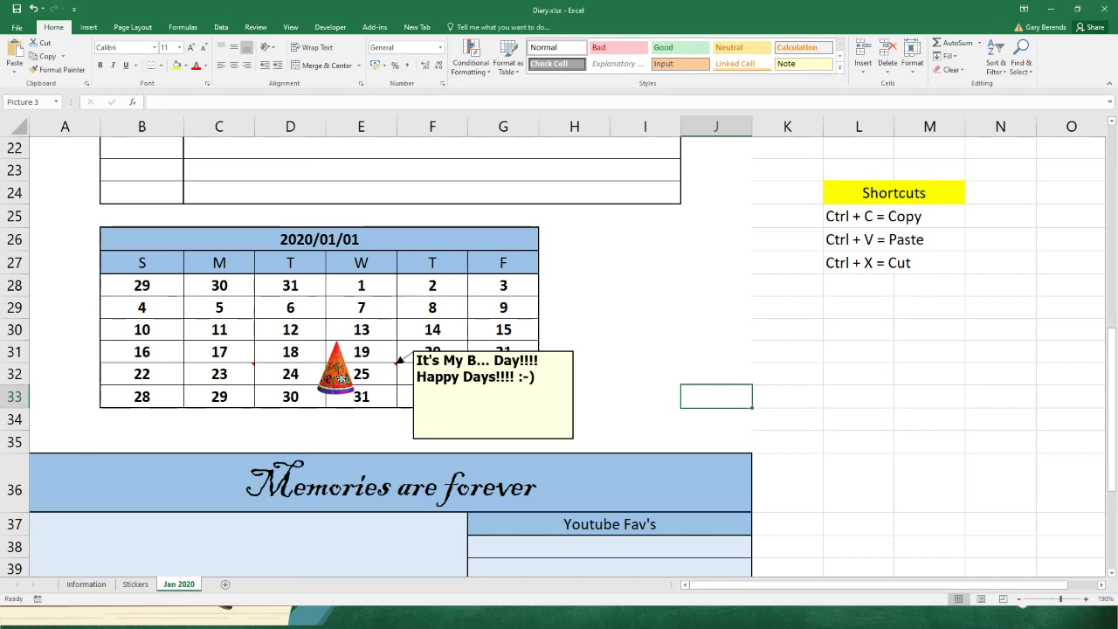
pyautogui.moveTo(354, 371)
pyautogui.mouseDown()
pyautogui.moveTo(392, 372)
pyautogui.moveTo(349, 377)
pyautogui.mouseUp()
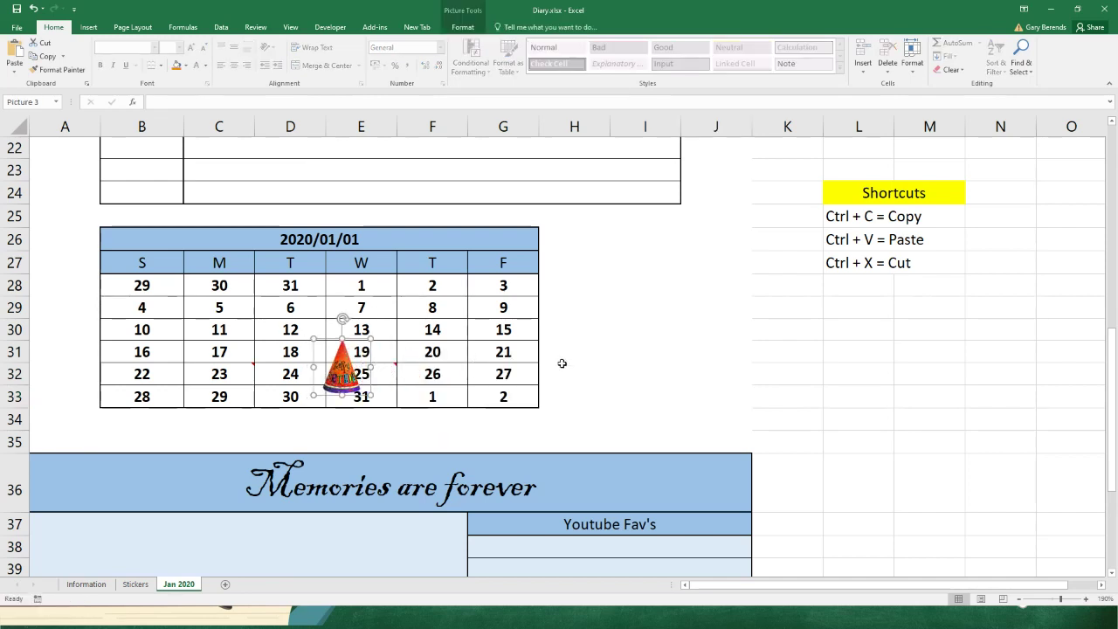
pyautogui.click(597, 354)
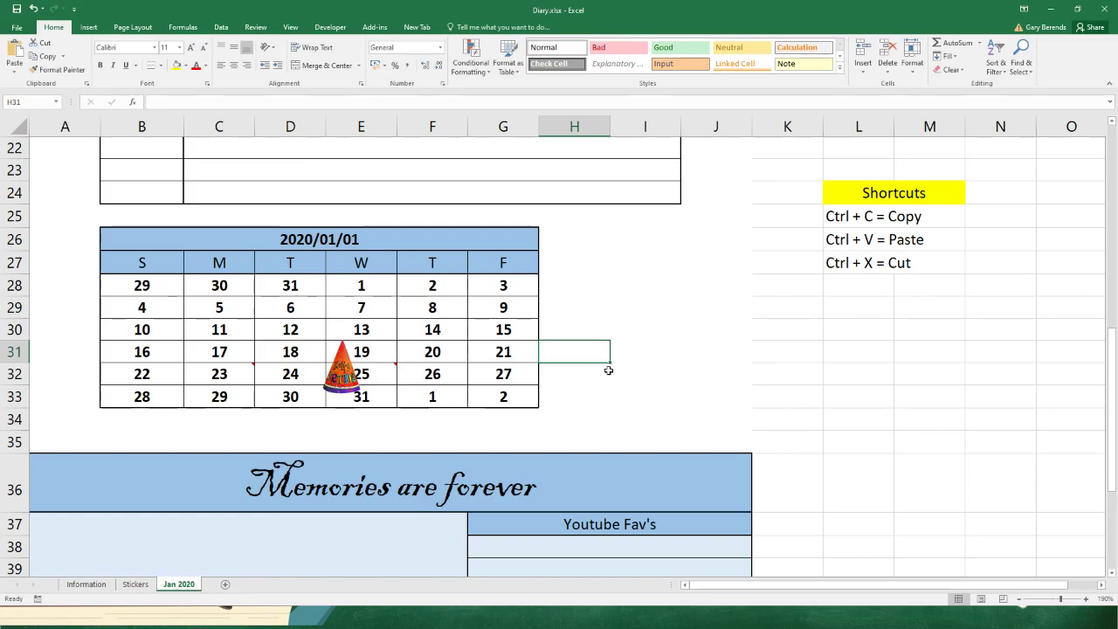
# Copy the WOW! picture from the Stickers sheet onto the Jan 2020 sheet and place it over the Notes table's lower-right corner.
pyautogui.keyDown('ctrl'); pyautogui.scroll(-6, 624, 352); pyautogui.keyUp('ctrl')
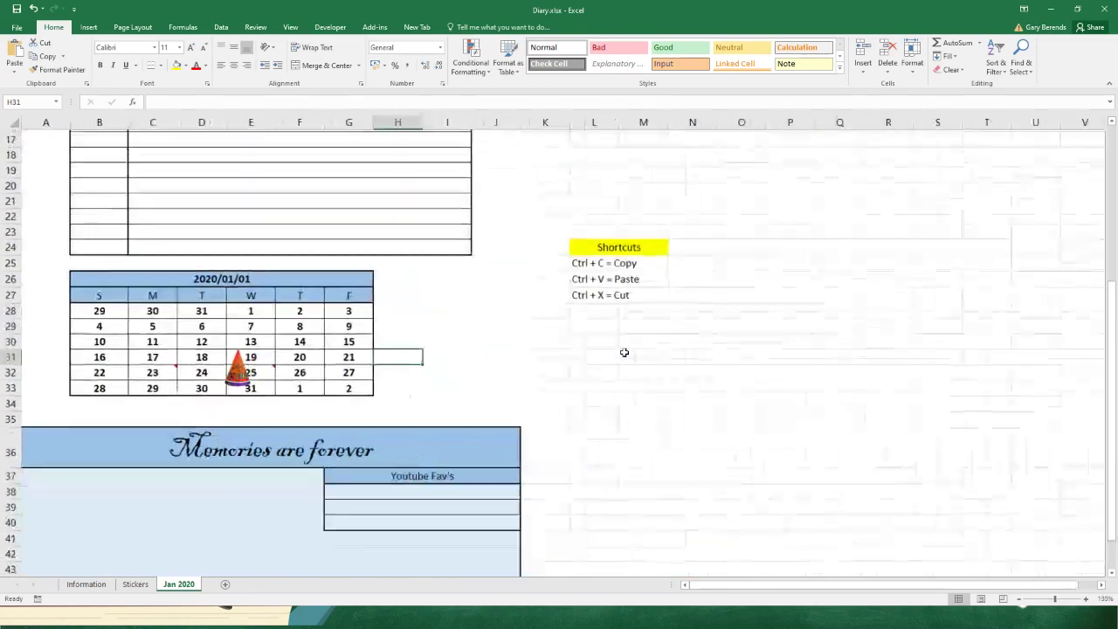
pyautogui.click(136, 584)
pyautogui.click(789, 437)
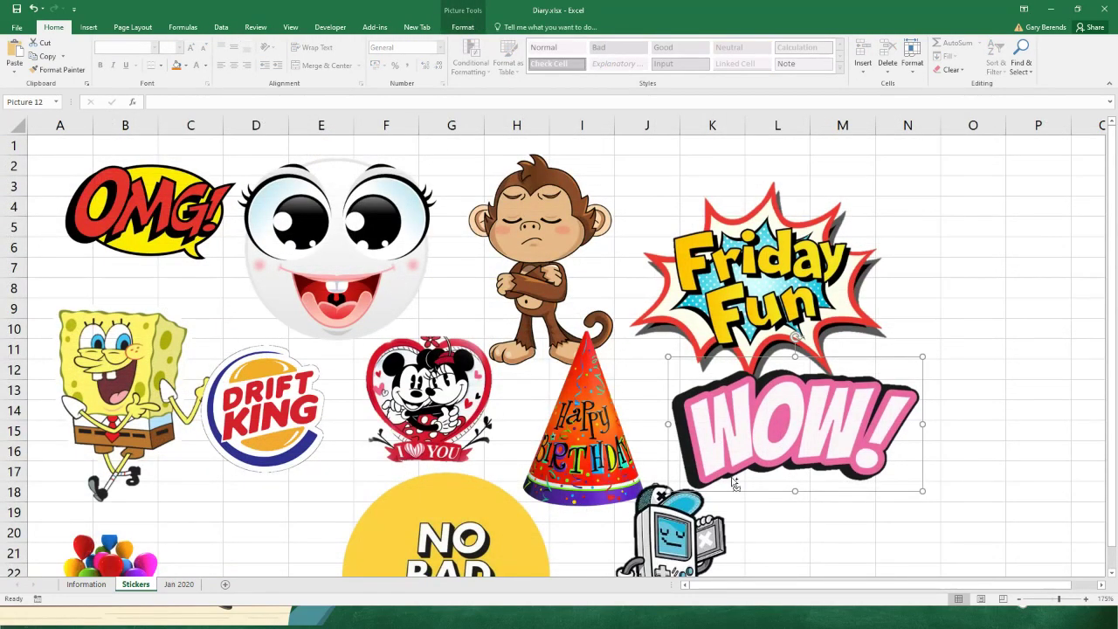
pyautogui.click(179, 584)
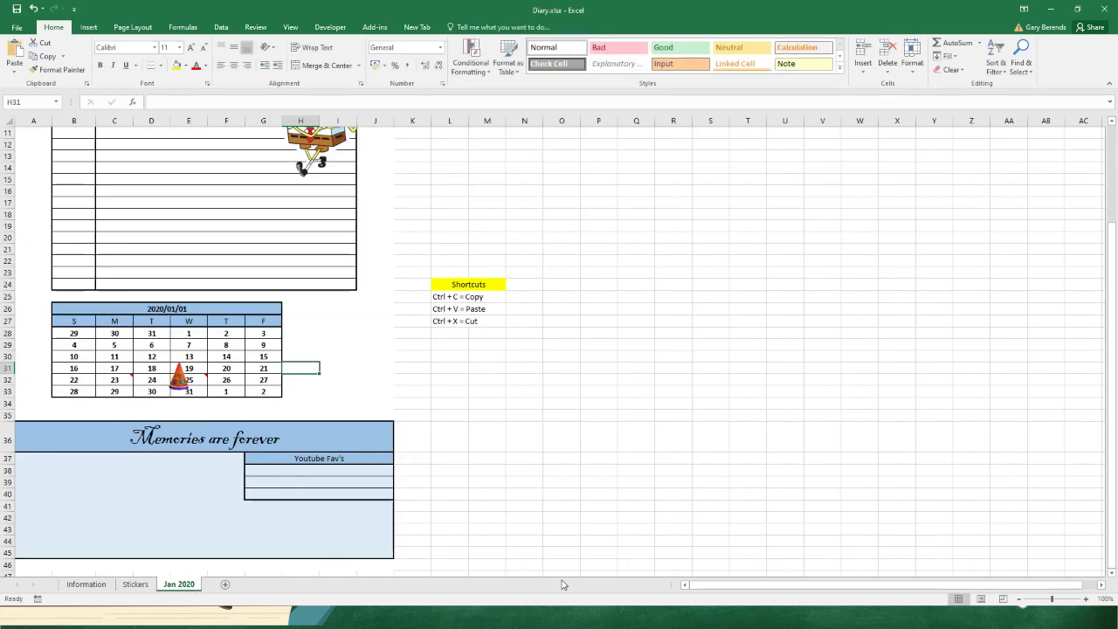
pyautogui.scroll(3, 528, 468)
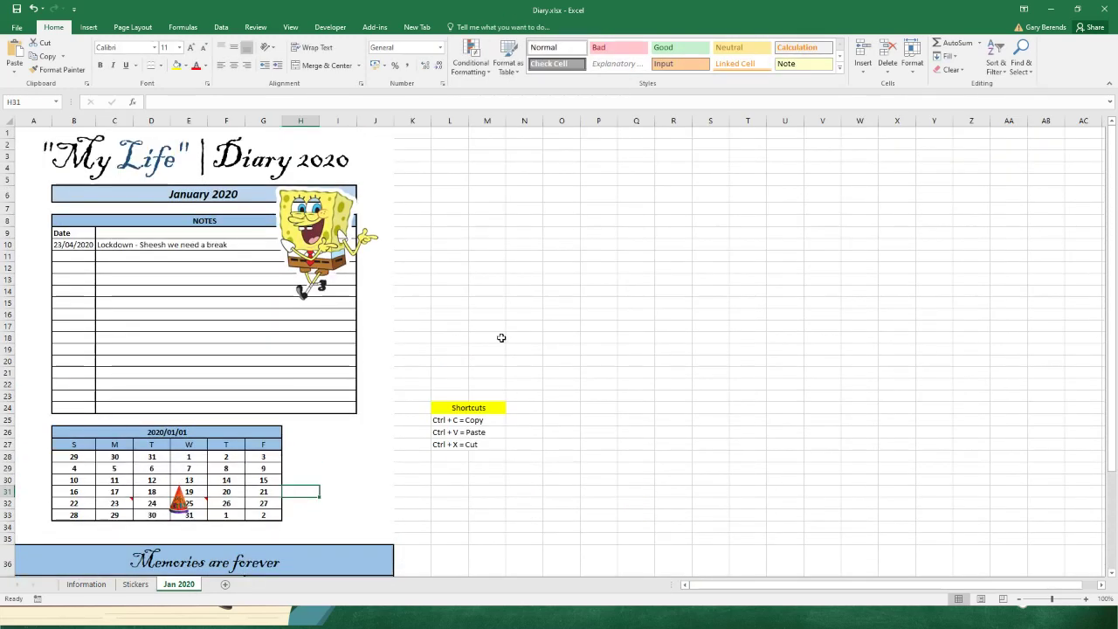
pyautogui.hotkey('ctrl', 'v')
pyautogui.moveTo(384, 522); pyautogui.dragTo(358, 410)
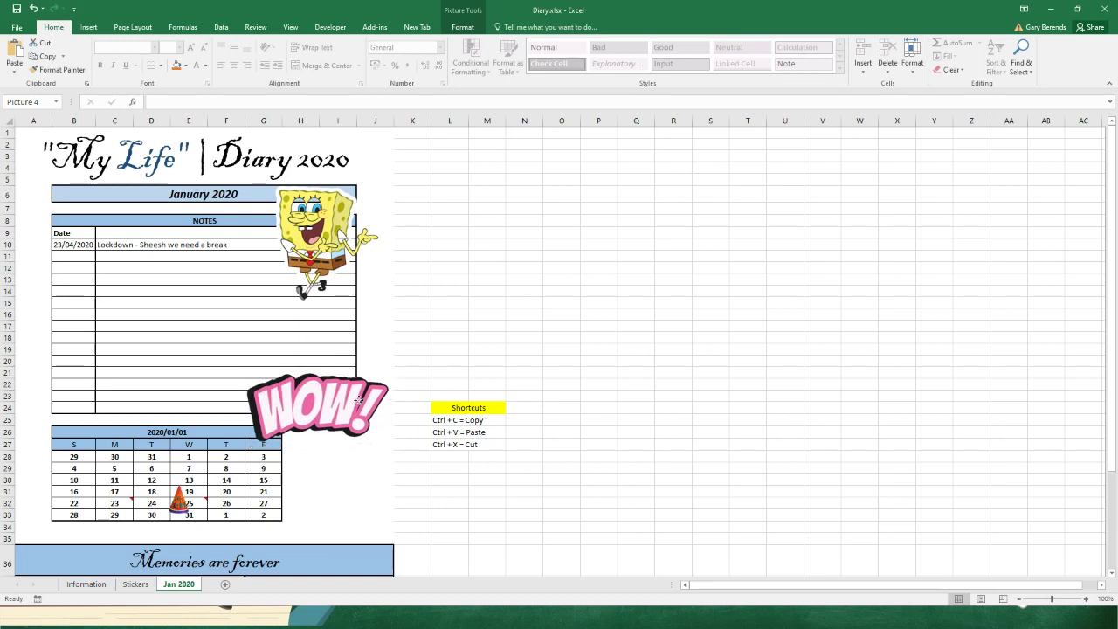
pyautogui.click(594, 373)
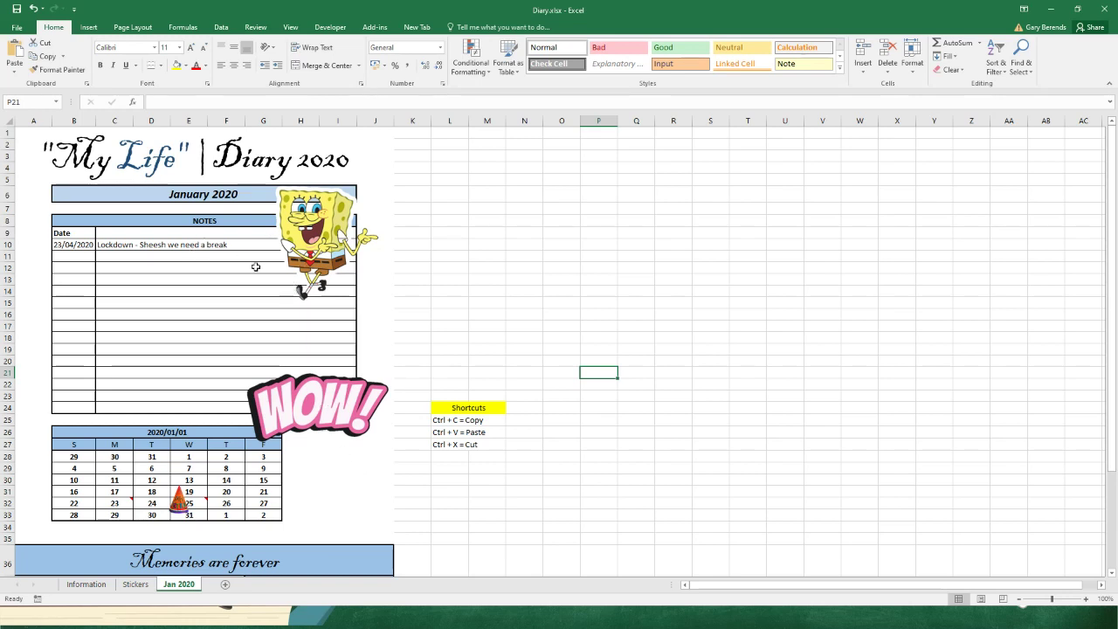
# Copy the Friday Fun picture from the Stickers sheet onto the Jan 2020 sheet and place it over the Notes table's lower-left corner.
pyautogui.click(505, 501)
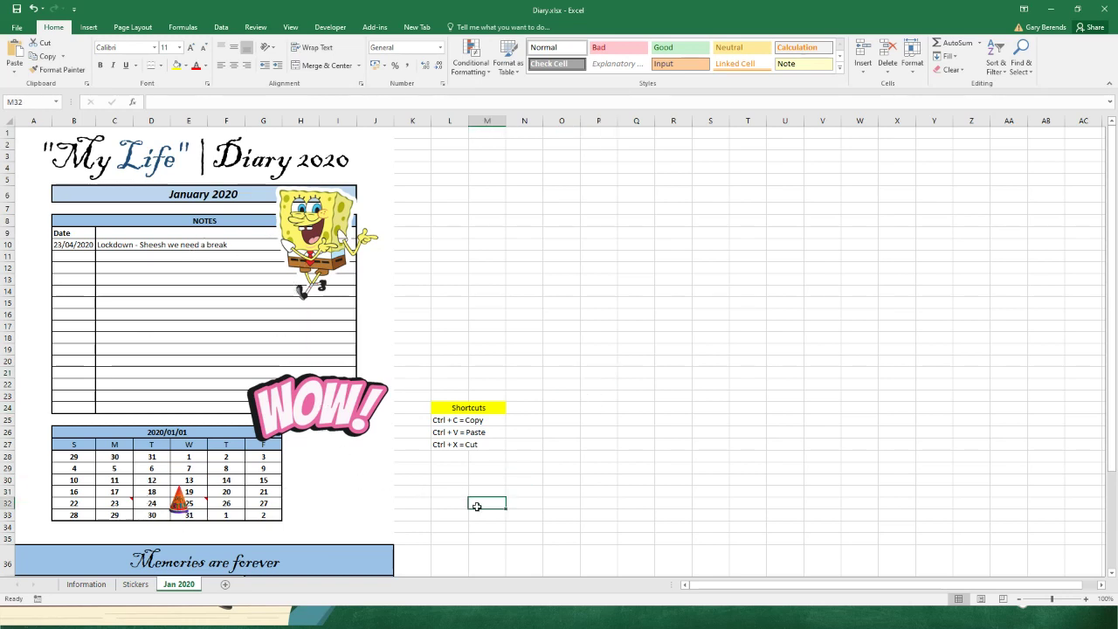
pyautogui.click(135, 583)
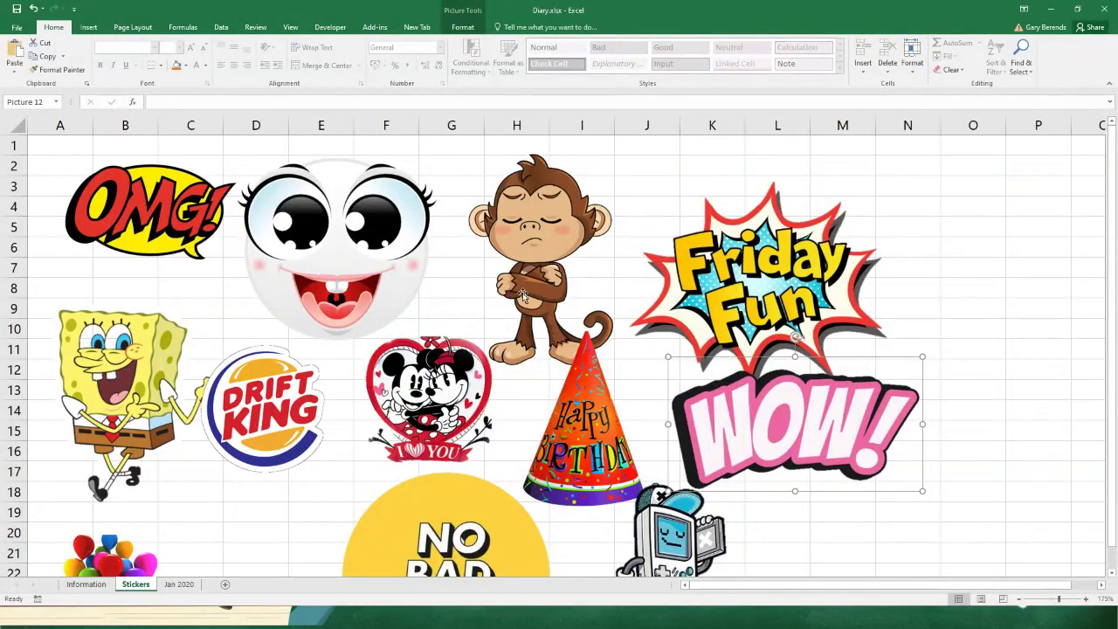
pyautogui.click(706, 285)
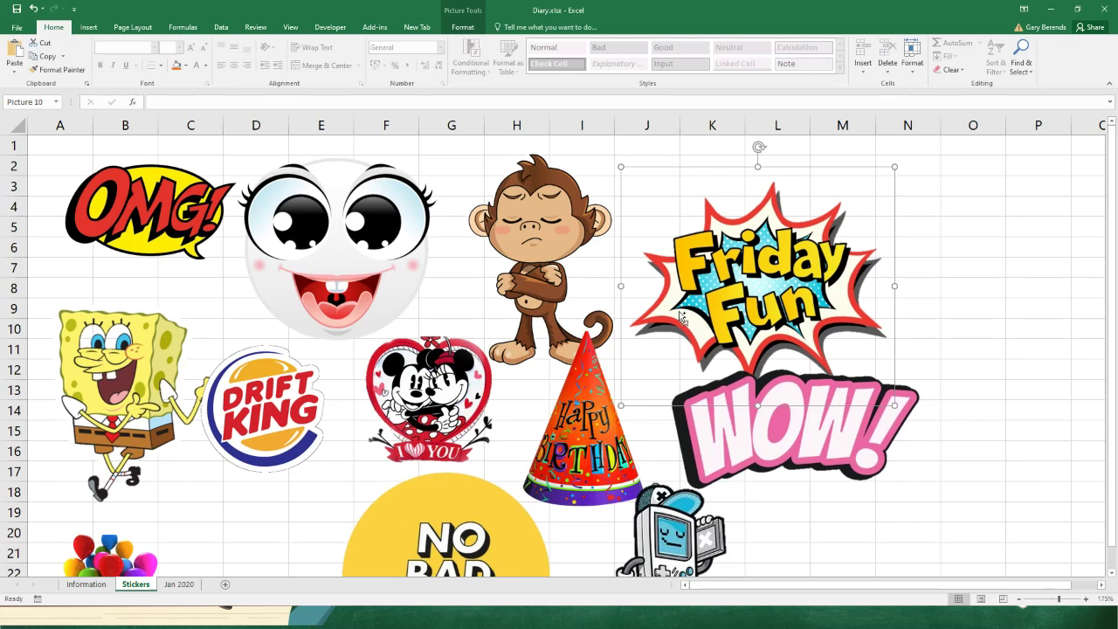
pyautogui.click(182, 583)
pyautogui.hotkey('ctrl', 'v')
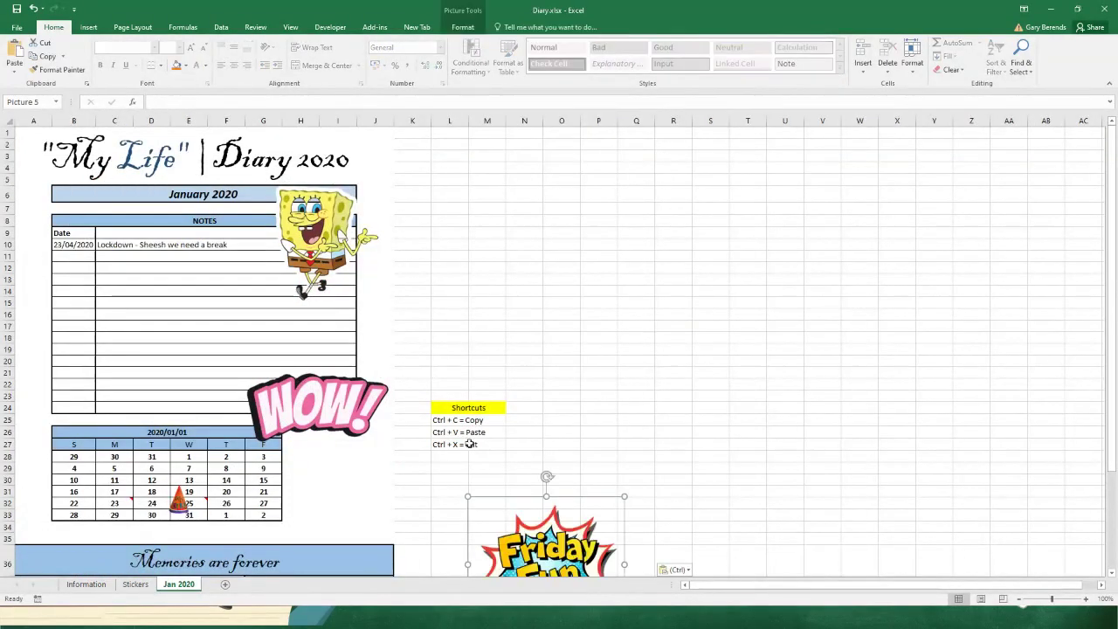
pyautogui.moveTo(505, 527); pyautogui.dragTo(117, 376)
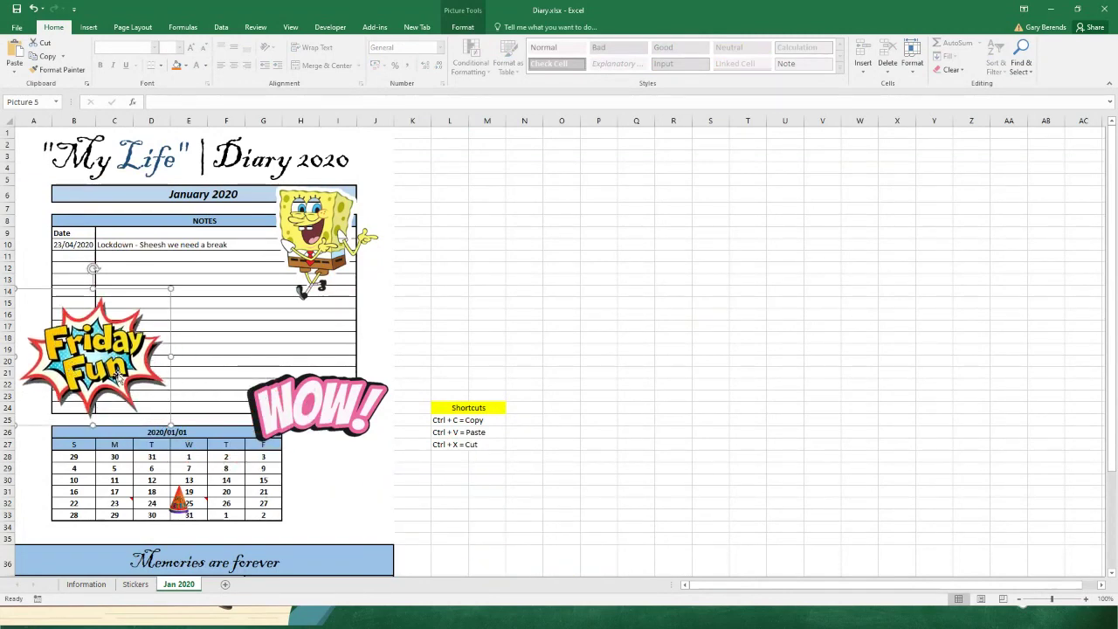
pyautogui.click(540, 365)
# Nudge the WOW! and Friday Fun pictures slightly to adjust their placement at the lower corners of the Notes table.
pyautogui.scroll(-2, 320, 445)
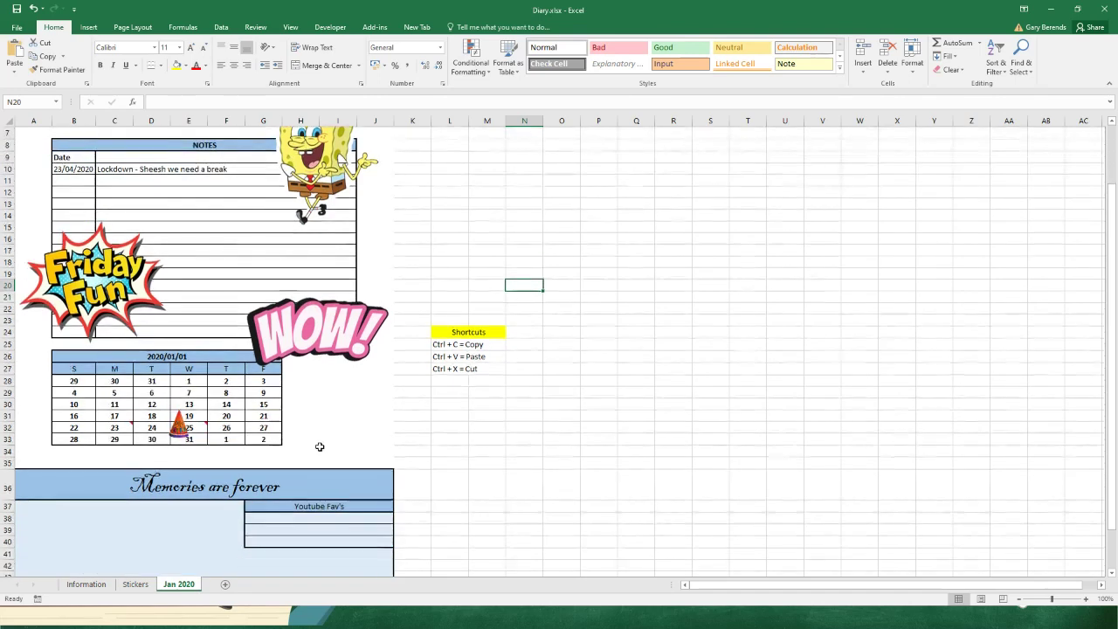
pyautogui.scroll(2, 320, 446)
pyautogui.moveTo(314, 417); pyautogui.dragTo(329, 422)
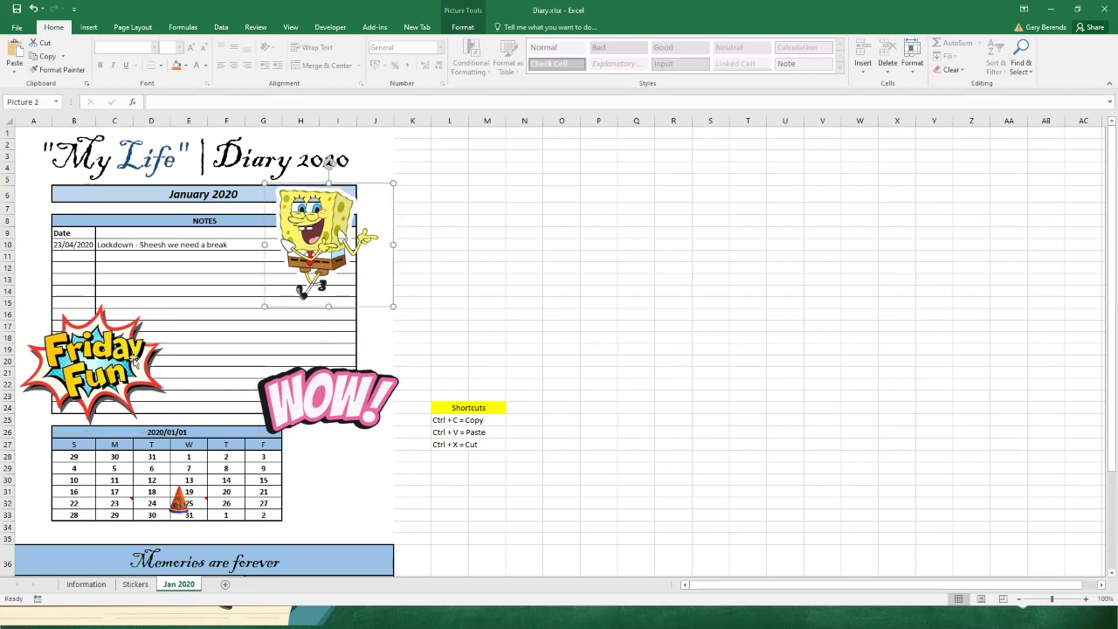
pyautogui.moveTo(317, 400); pyautogui.dragTo(311, 407)
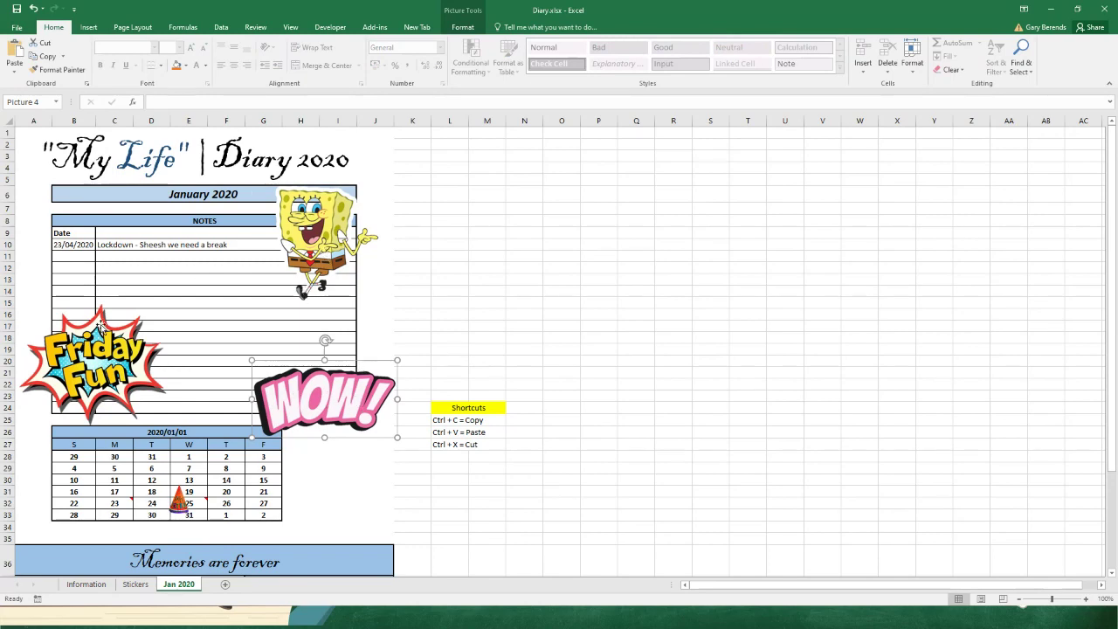
pyautogui.click(314, 247)
pyautogui.click(107, 358)
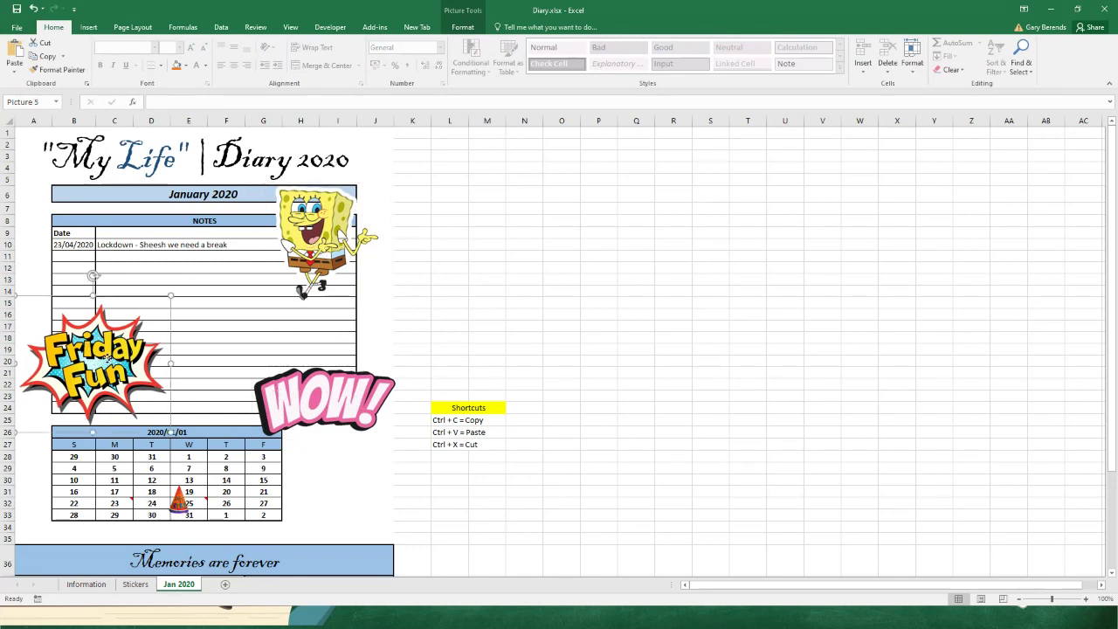
pyautogui.click(306, 271)
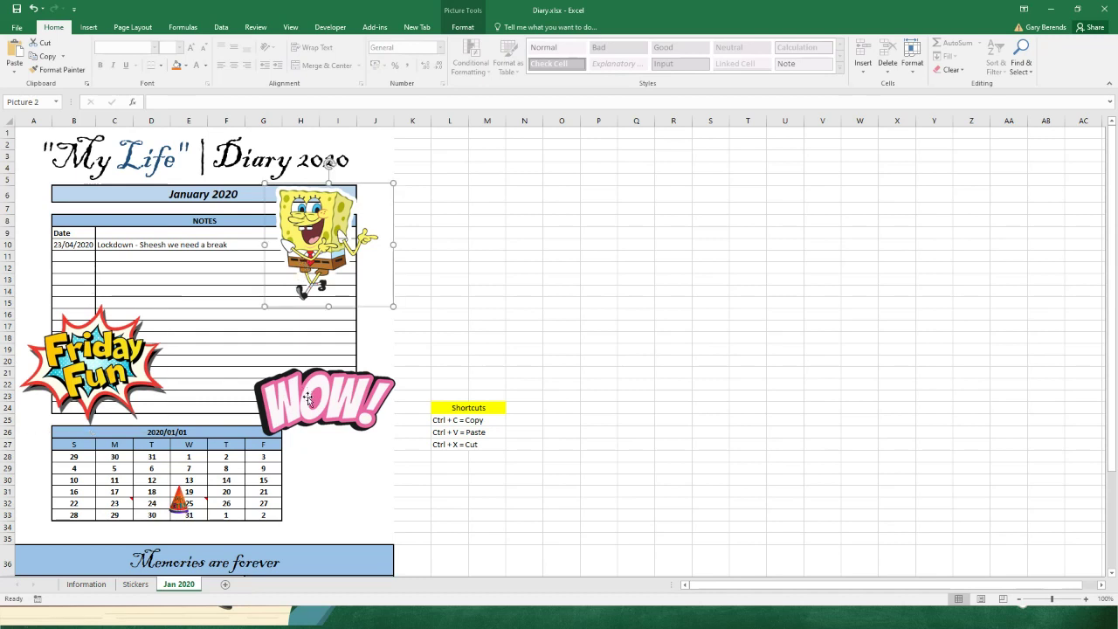
pyautogui.click(310, 398)
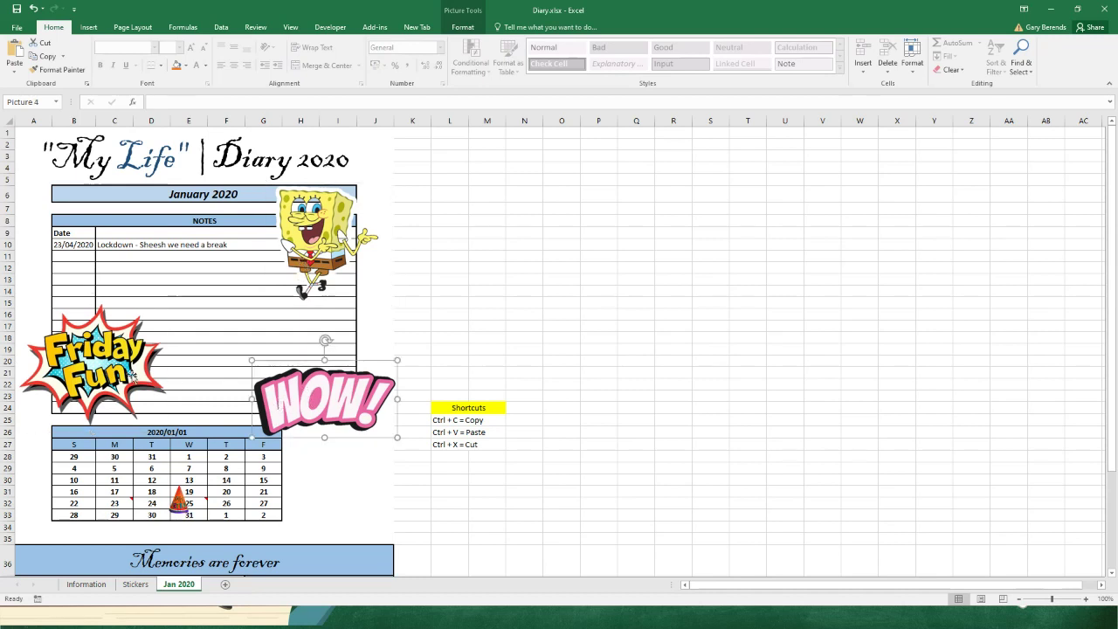
pyautogui.click(321, 268)
# Fill cells L30:M30 below the Shortcuts list with yellow and enter the heading "Tips" in L30.
pyautogui.moveTo(441, 476); pyautogui.dragTo(490, 478)
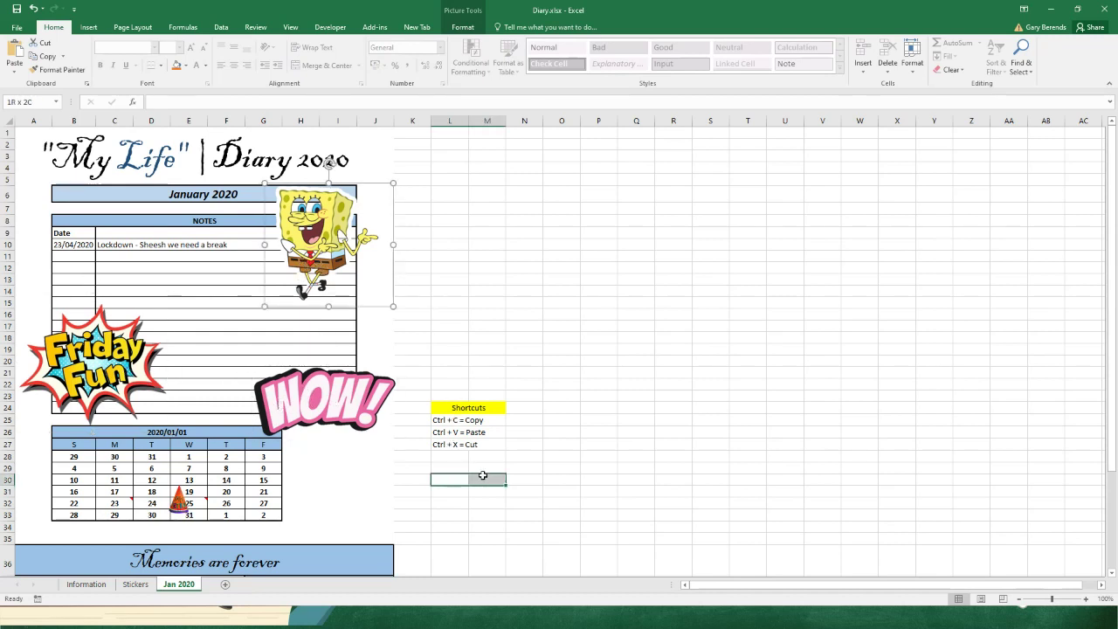
pyautogui.click(177, 65)
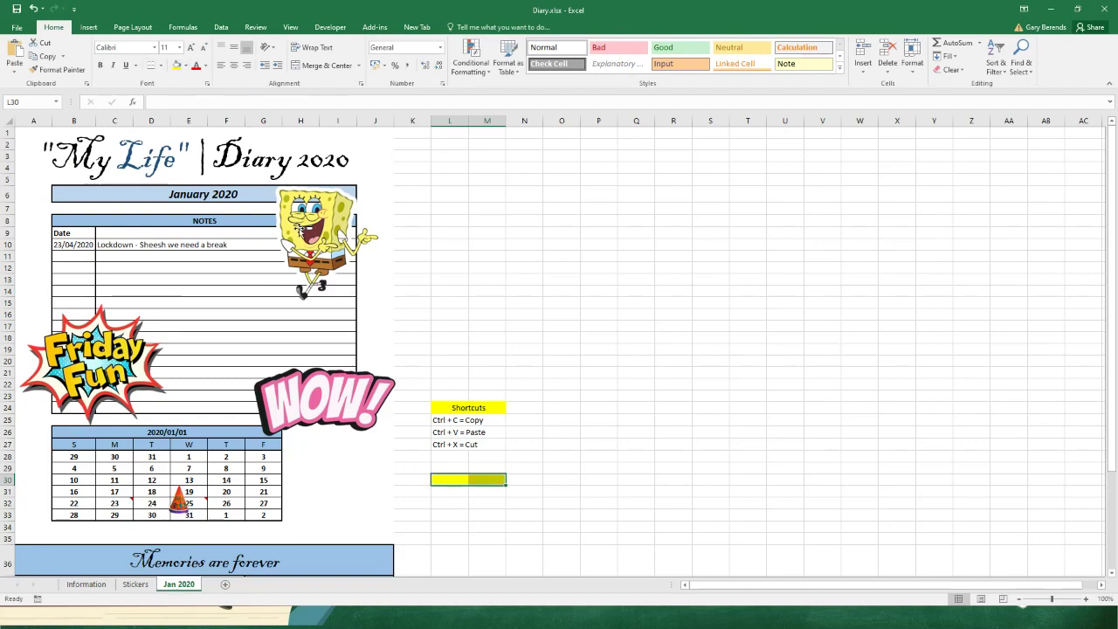
pyautogui.scroll(-4, 463, 375)
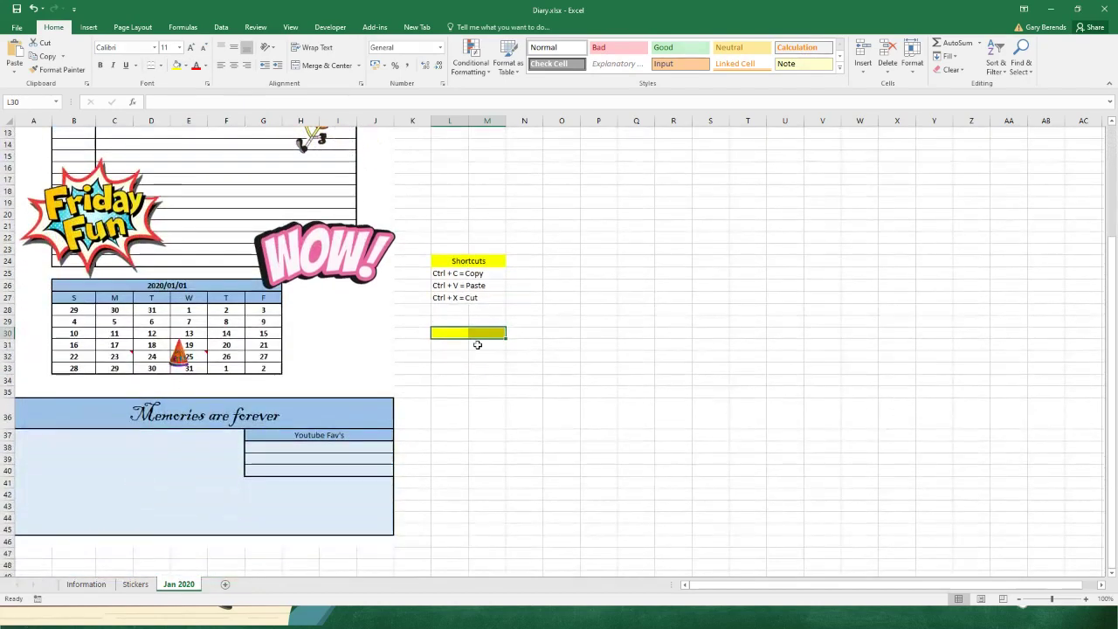
pyautogui.scroll(4, 481, 371)
pyautogui.click(695, 313)
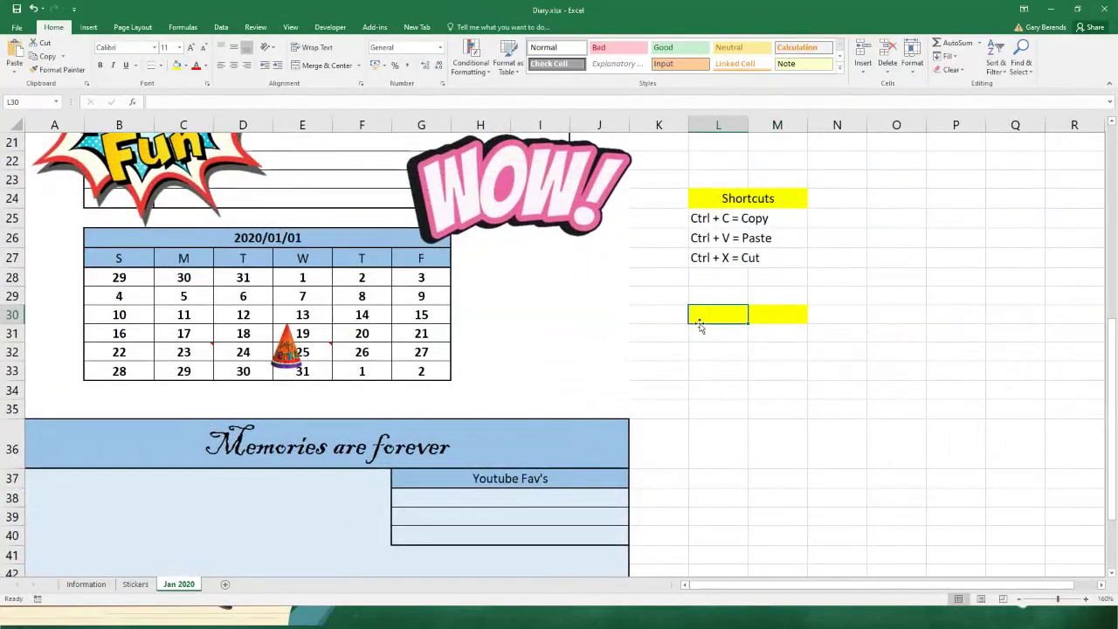
pyautogui.write('Tips')
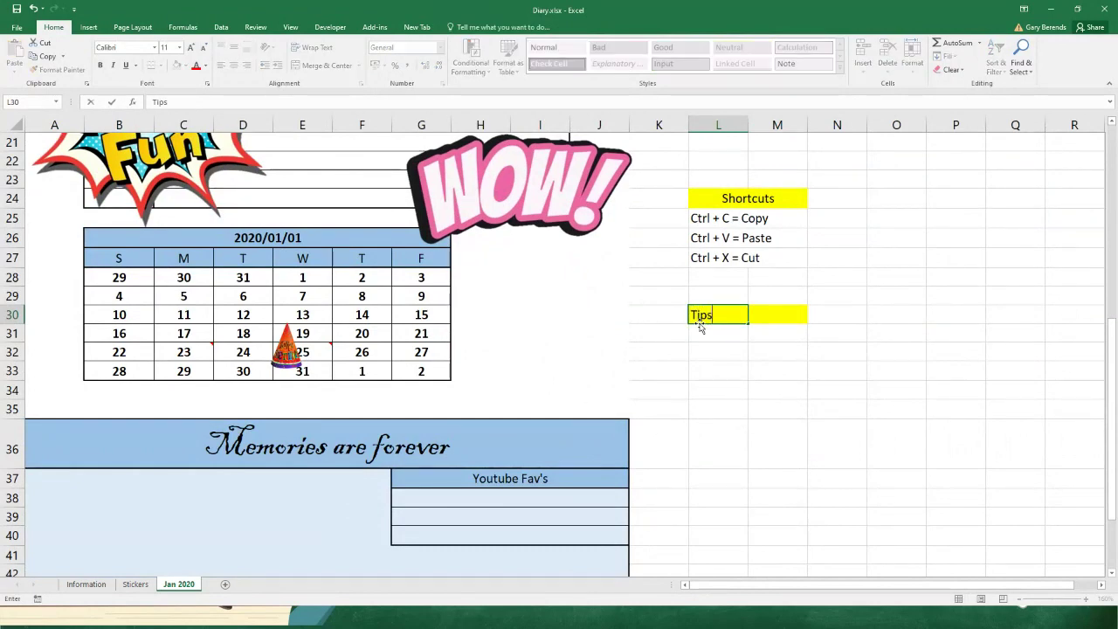
pyautogui.press('Return')
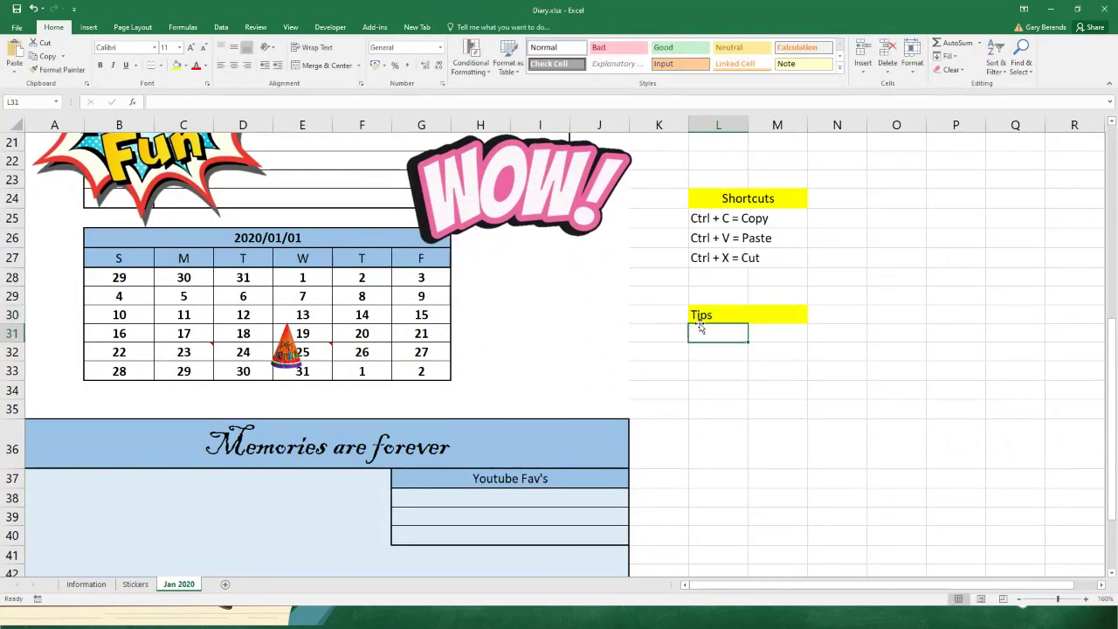
# Enter the tip "Pictures must be PNG format" in cell L31, directly below the Tips heading.
pyautogui.write('Picture')
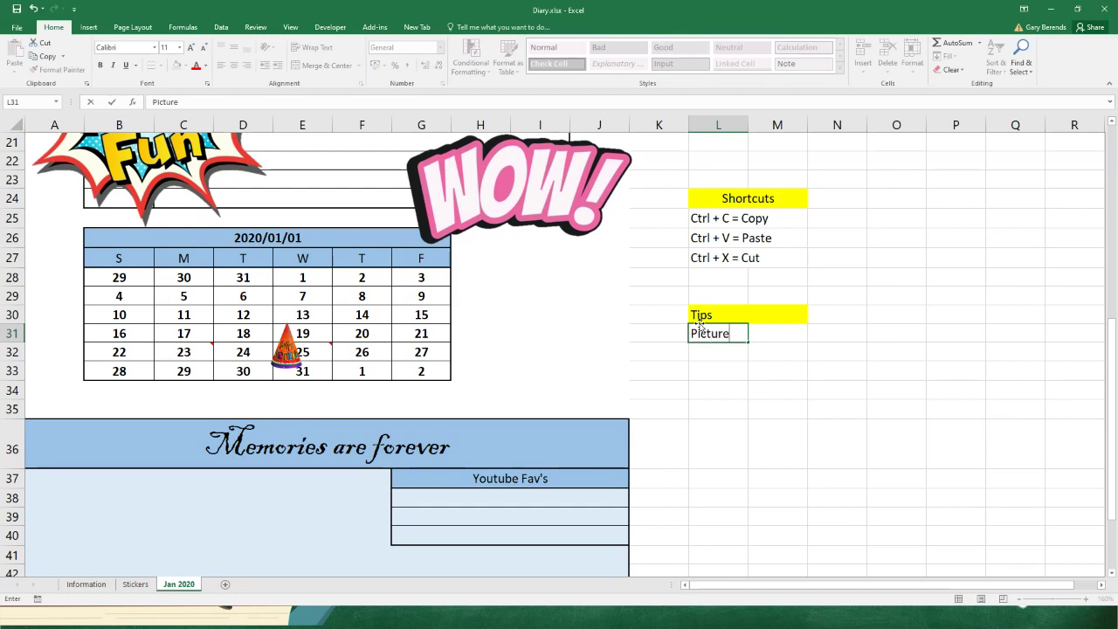
pyautogui.write('s must be PNG format')
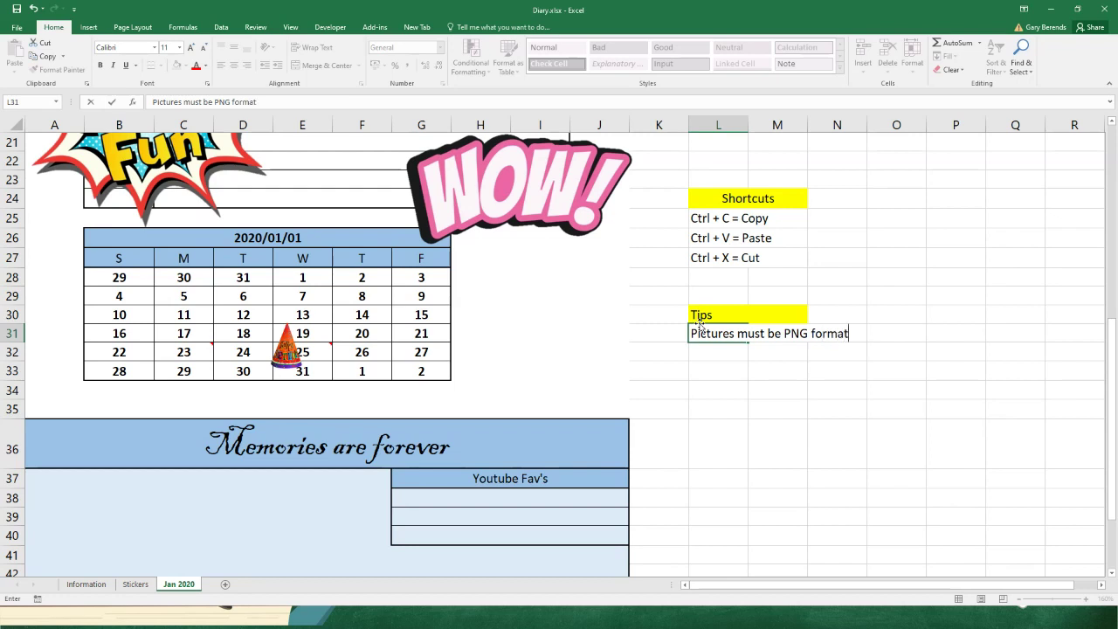
pyautogui.press('Return')
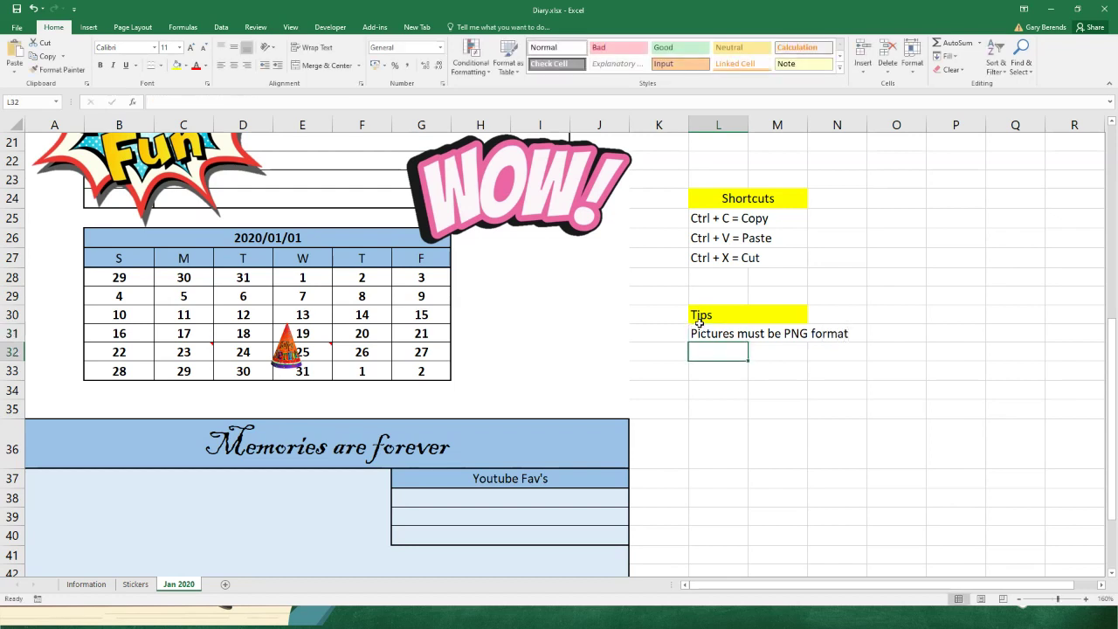
pyautogui.click(793, 335)
pyautogui.click(701, 338)
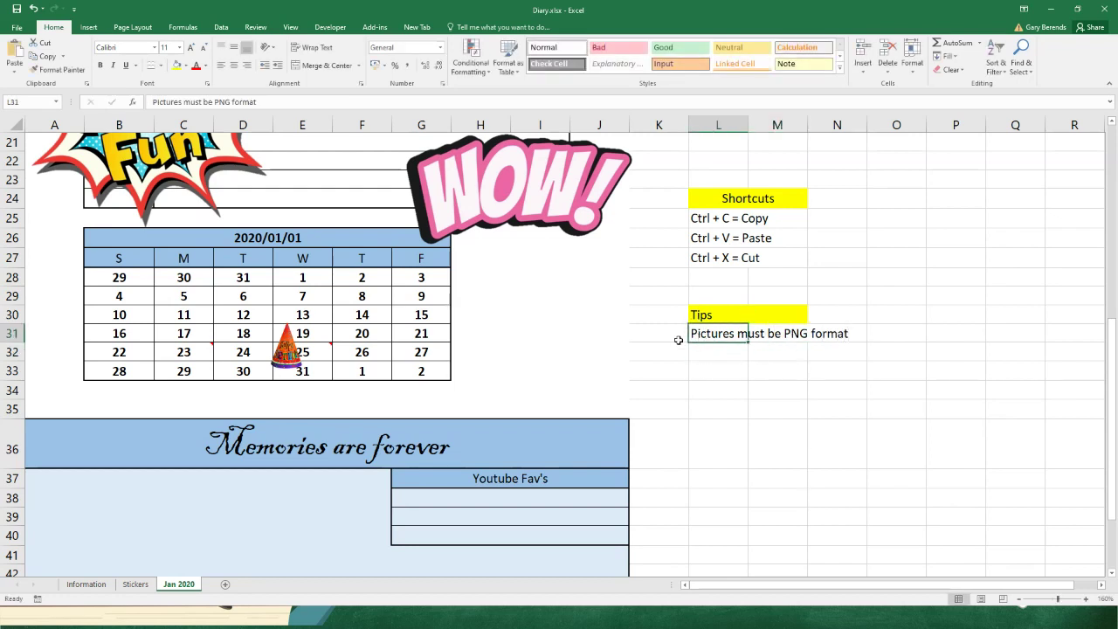
# Shift the WOW! picture slightly right at the Notes table's lower-right corner and the Friday Fun picture slightly down.
pyautogui.moveTo(575, 213); pyautogui.dragTo(547, 194)
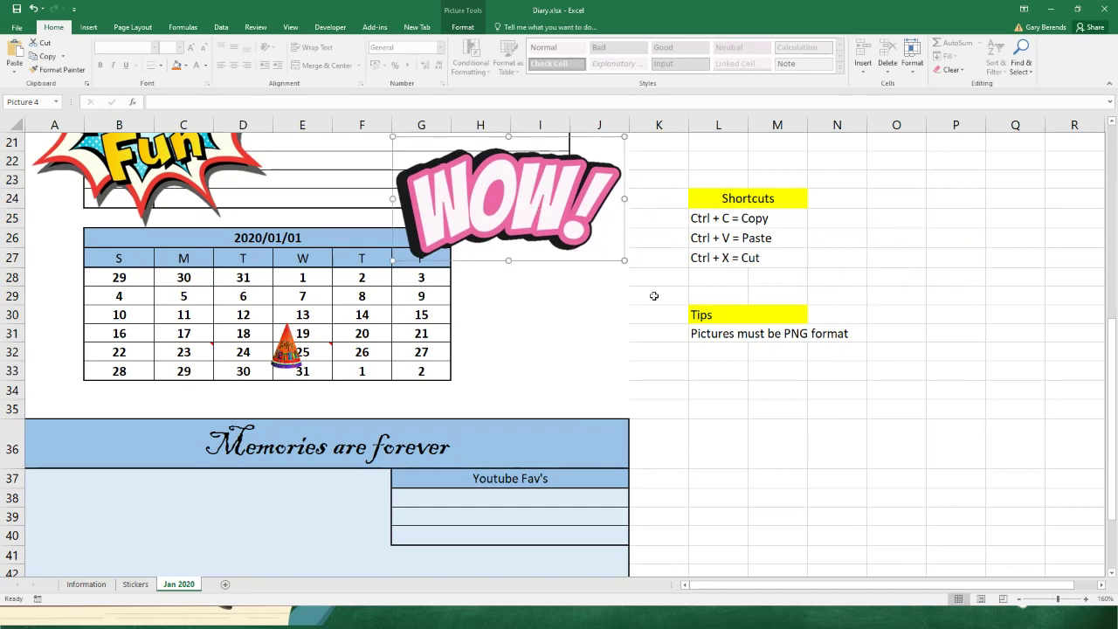
pyautogui.scroll(3, 632, 327)
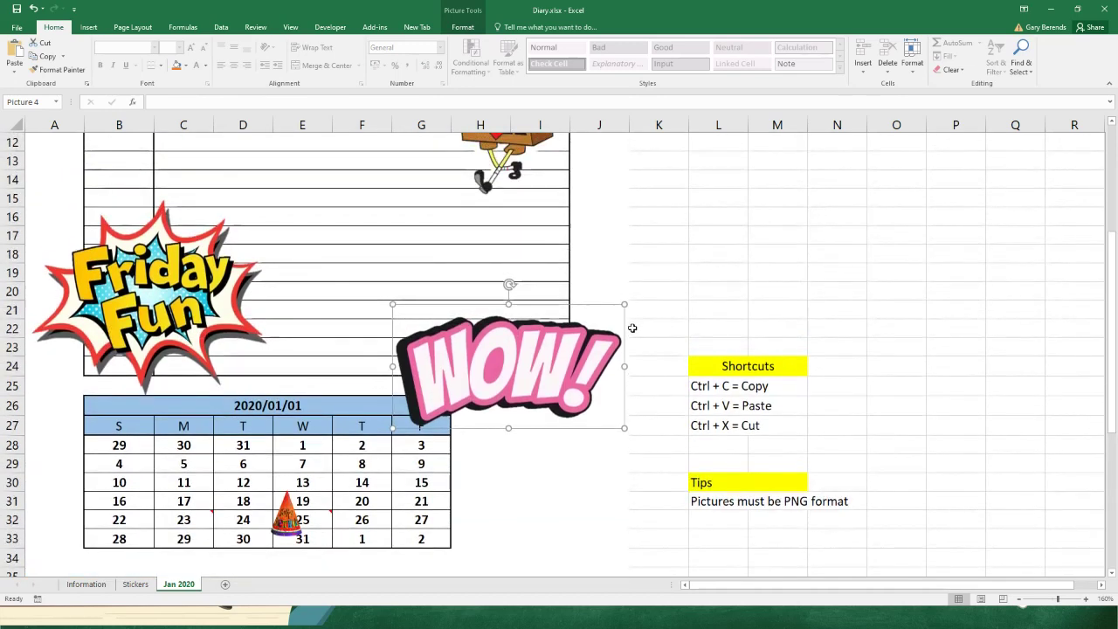
pyautogui.scroll(-1, 633, 329)
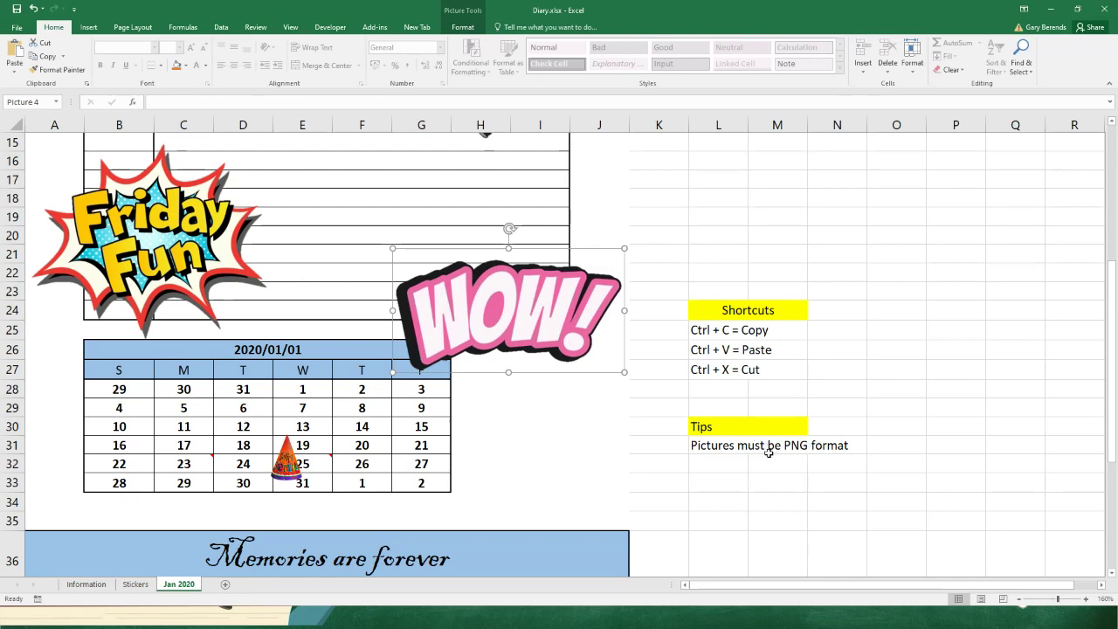
pyautogui.moveTo(583, 363); pyautogui.dragTo(596, 363)
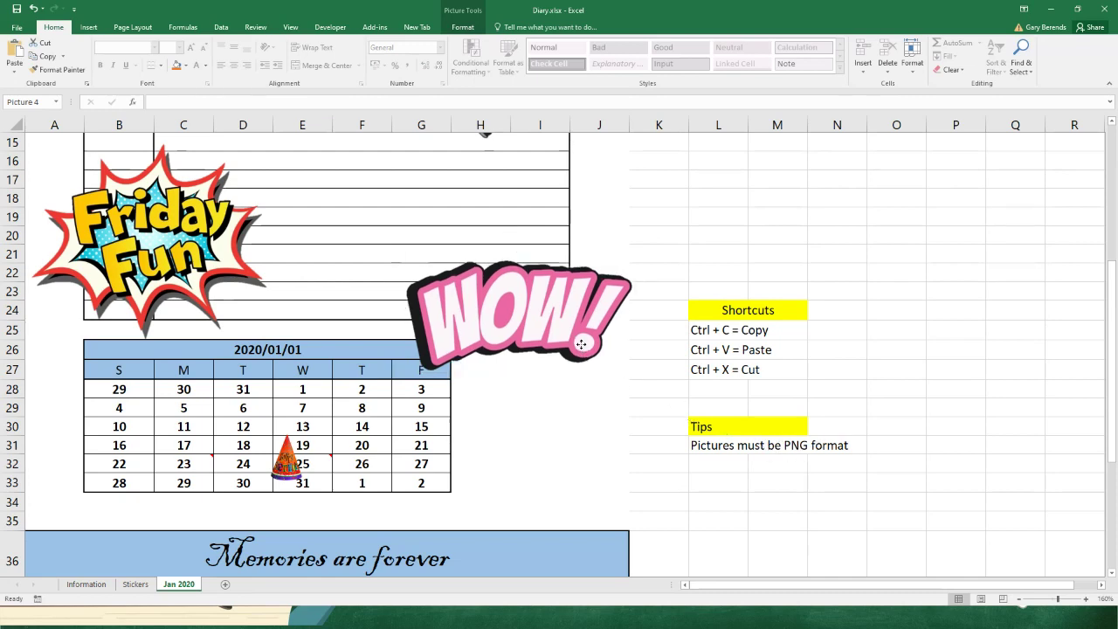
pyautogui.click(566, 393)
pyautogui.click(567, 313)
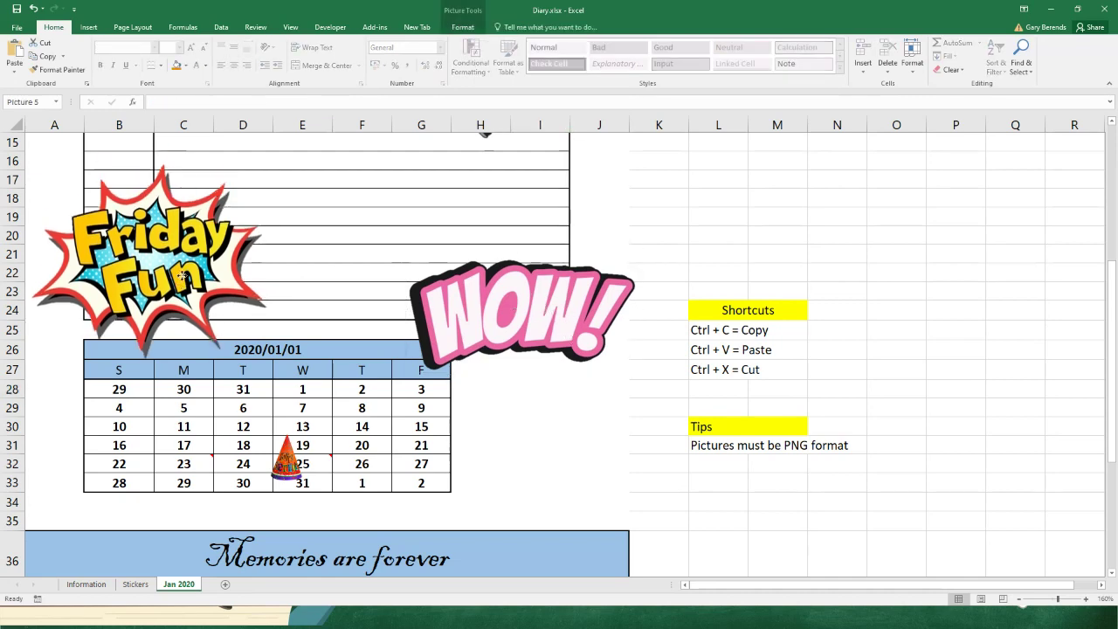
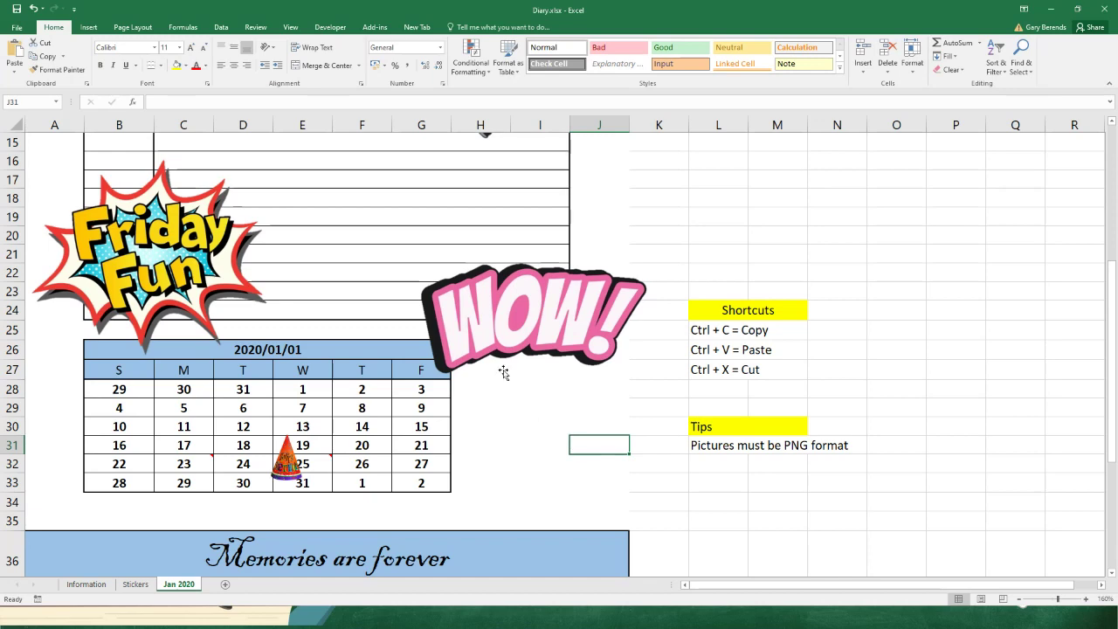
# Move the WOW! picture slightly up and left, the SpongeBob picture slightly right, and the Friday Fun picture slightly down.
pyautogui.scroll(5, 484, 394)
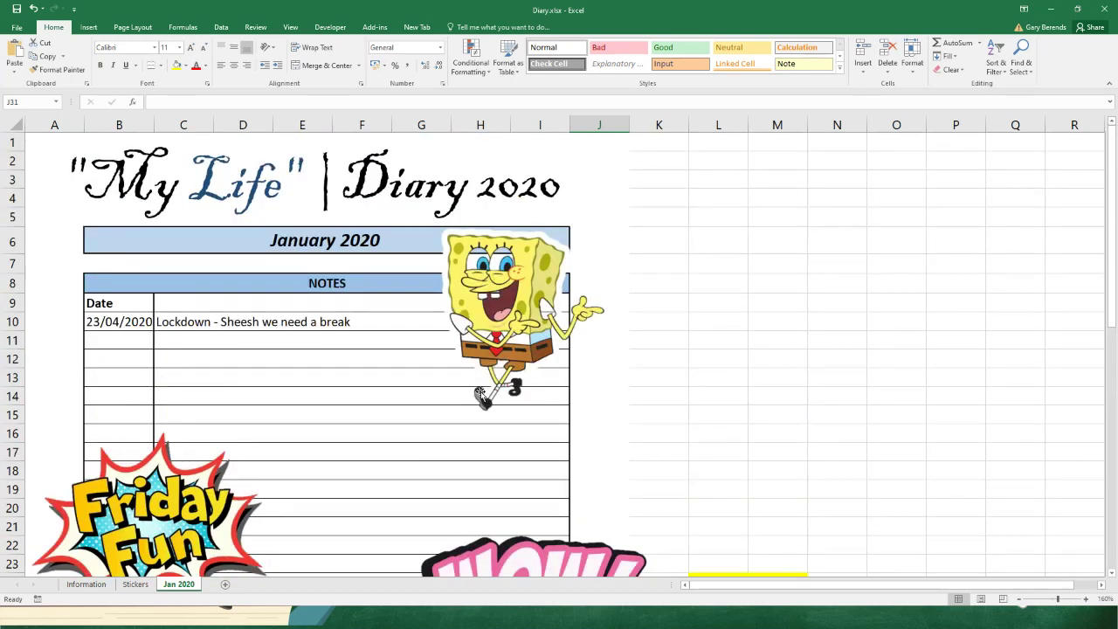
pyautogui.scroll(-7, 365, 385)
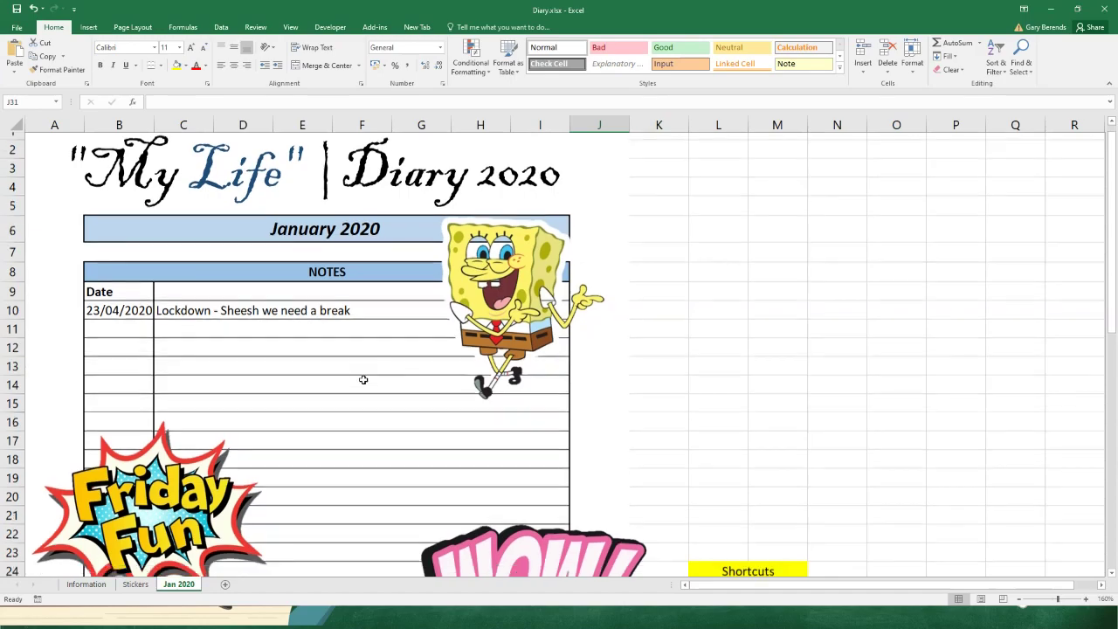
pyautogui.scroll(4, 371, 385)
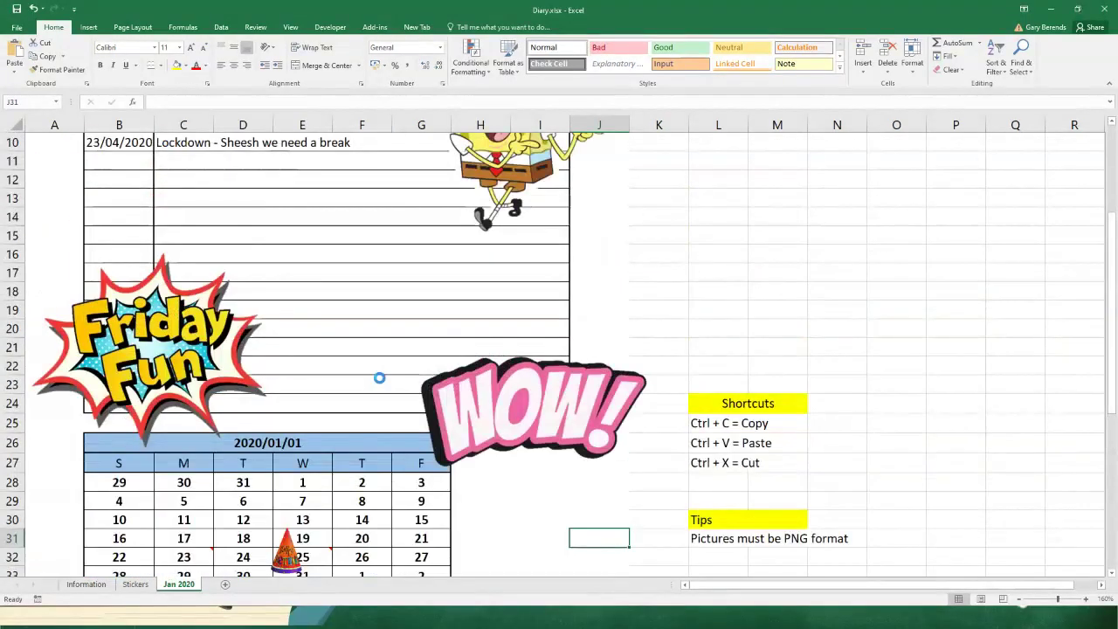
pyautogui.scroll(-7, 376, 379)
pyautogui.scroll(2, 377, 379)
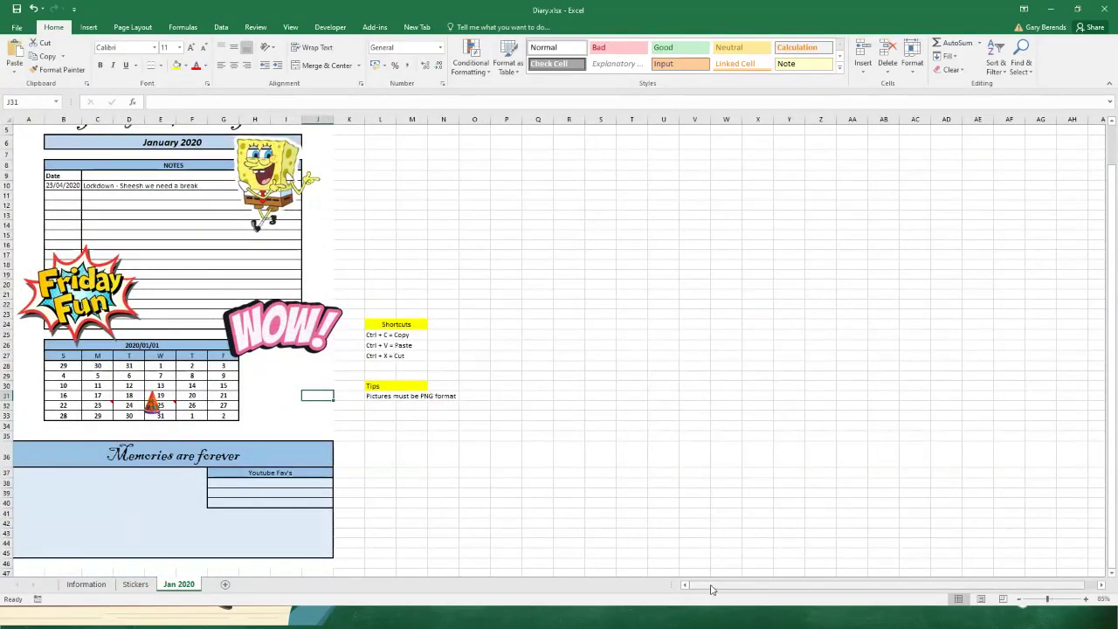
pyautogui.click(424, 476)
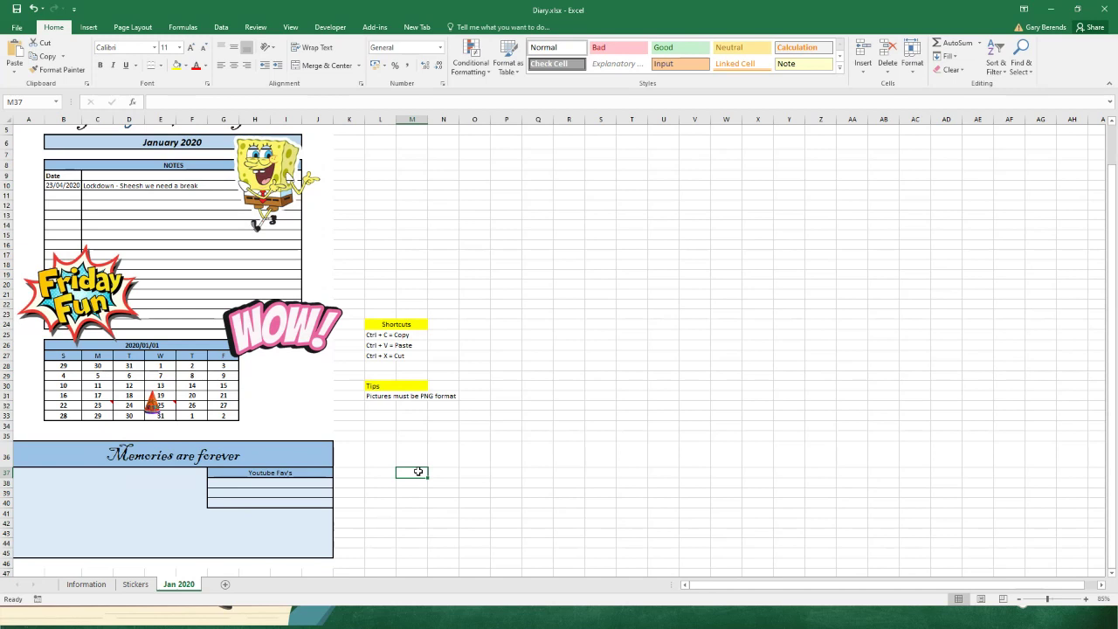
pyautogui.moveTo(292, 335); pyautogui.dragTo(278, 319)
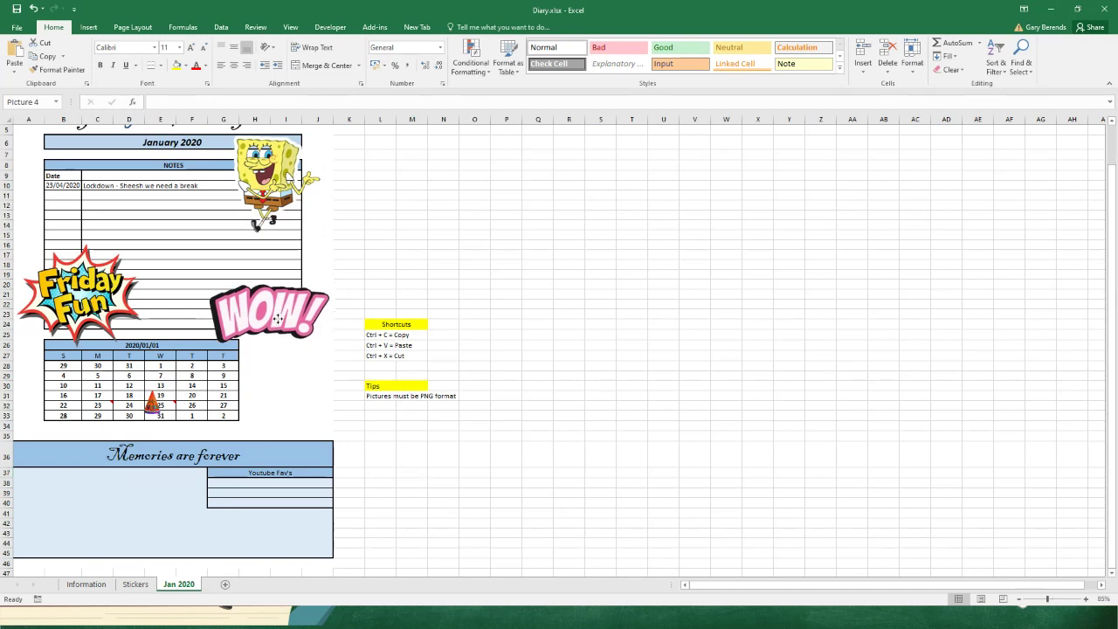
pyautogui.moveTo(262, 188); pyautogui.dragTo(275, 188)
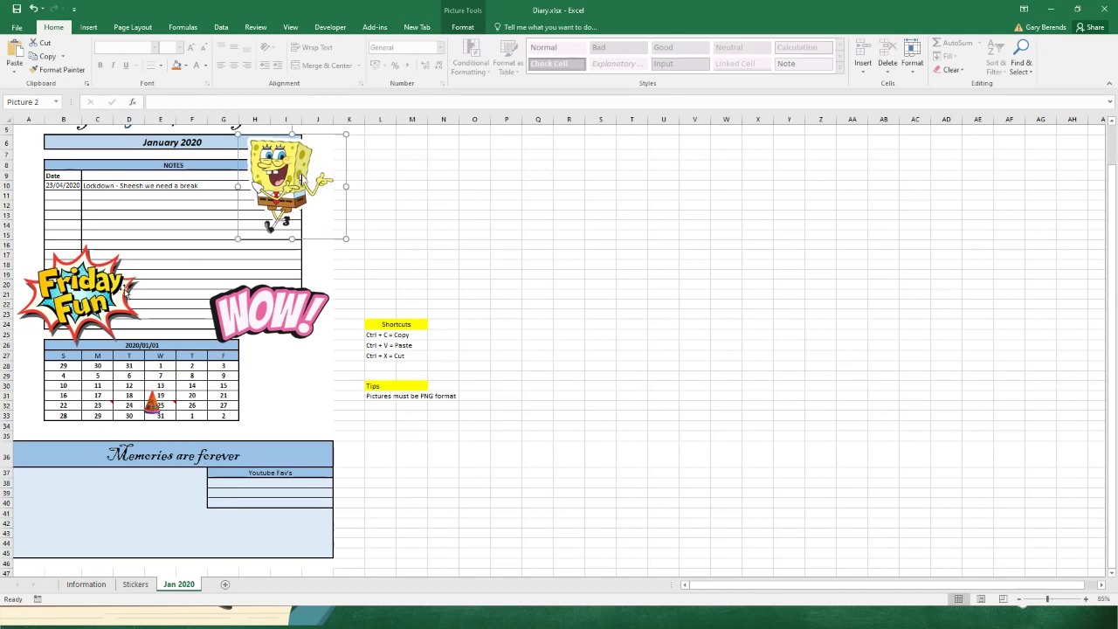
pyautogui.moveTo(127, 291); pyautogui.dragTo(125, 301)
pyautogui.click(289, 383)
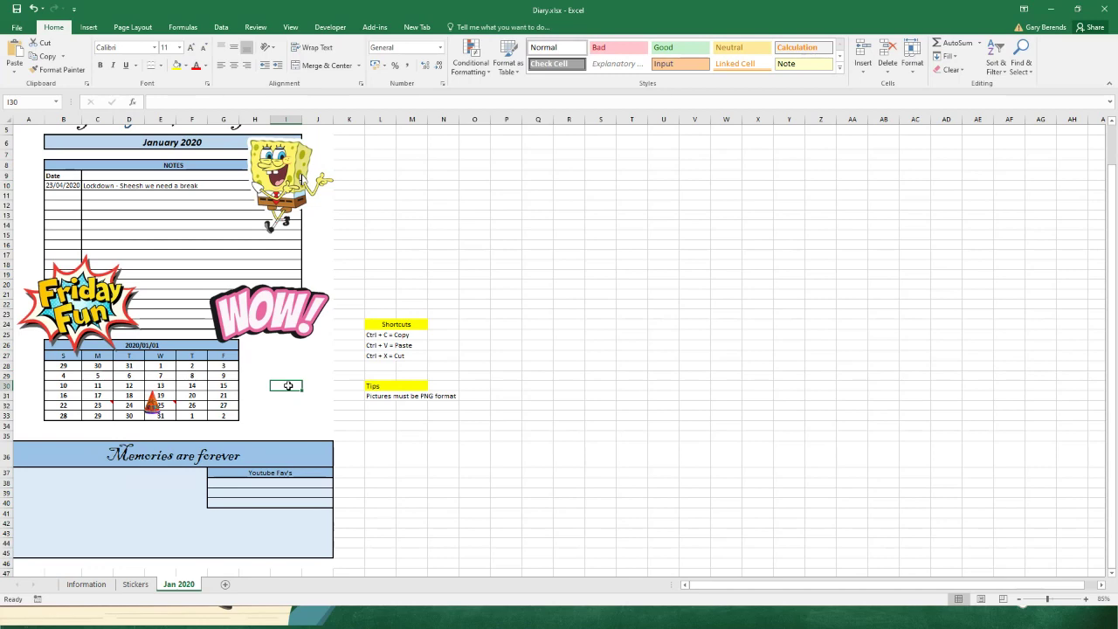
pyautogui.click(280, 367)
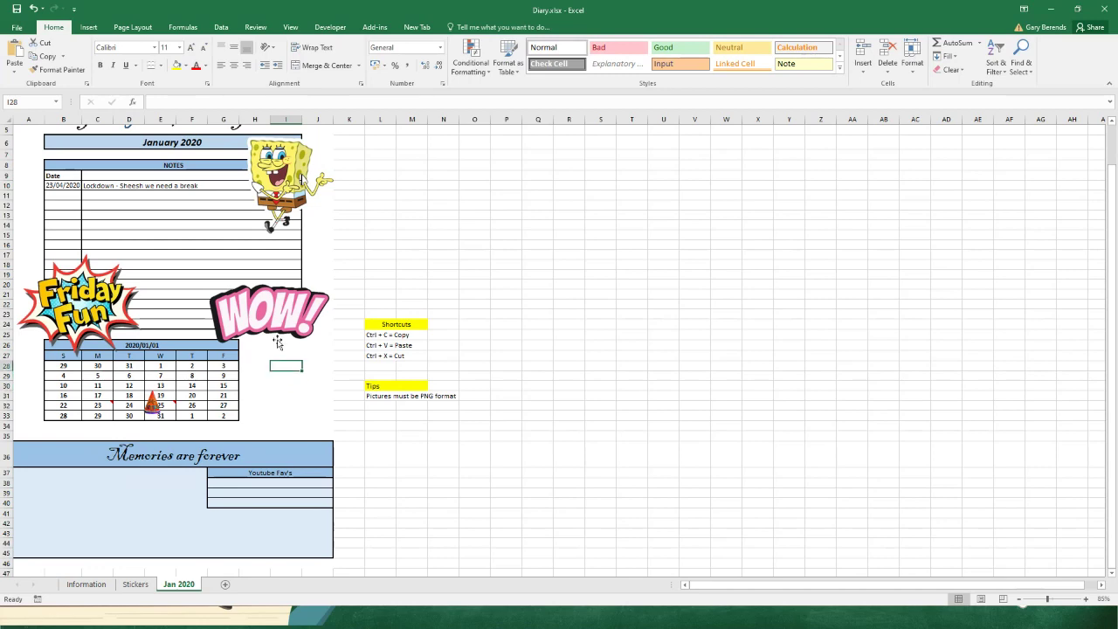
# Examine the "Memories are forever" section and its Youtube Fav's rows below the January calendar.
pyautogui.scroll(2, 225, 283)
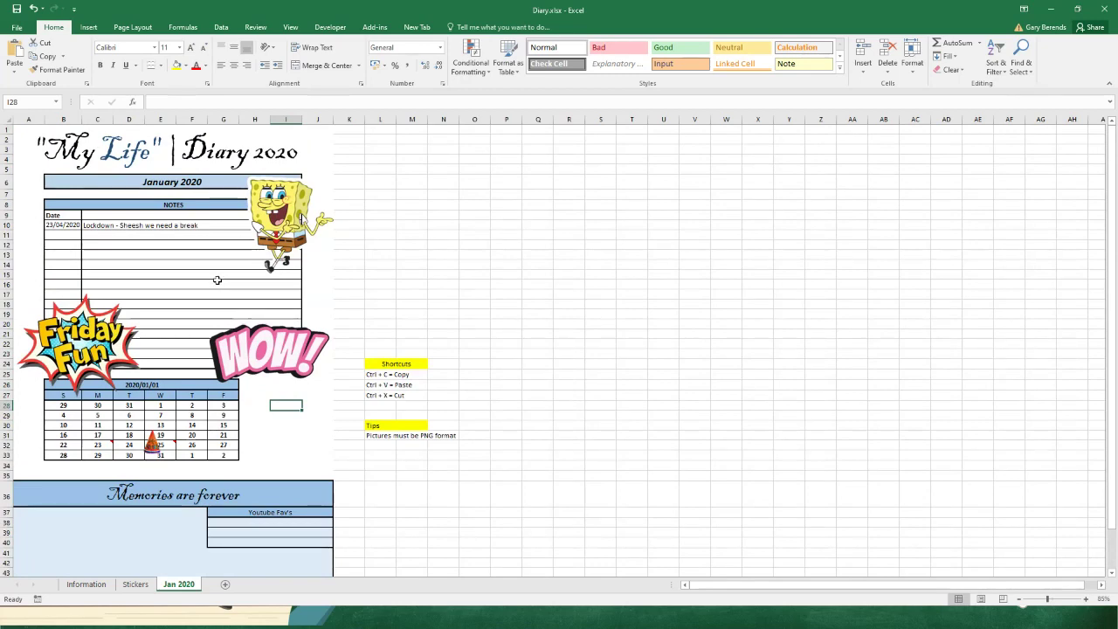
pyautogui.scroll(-2, 220, 288)
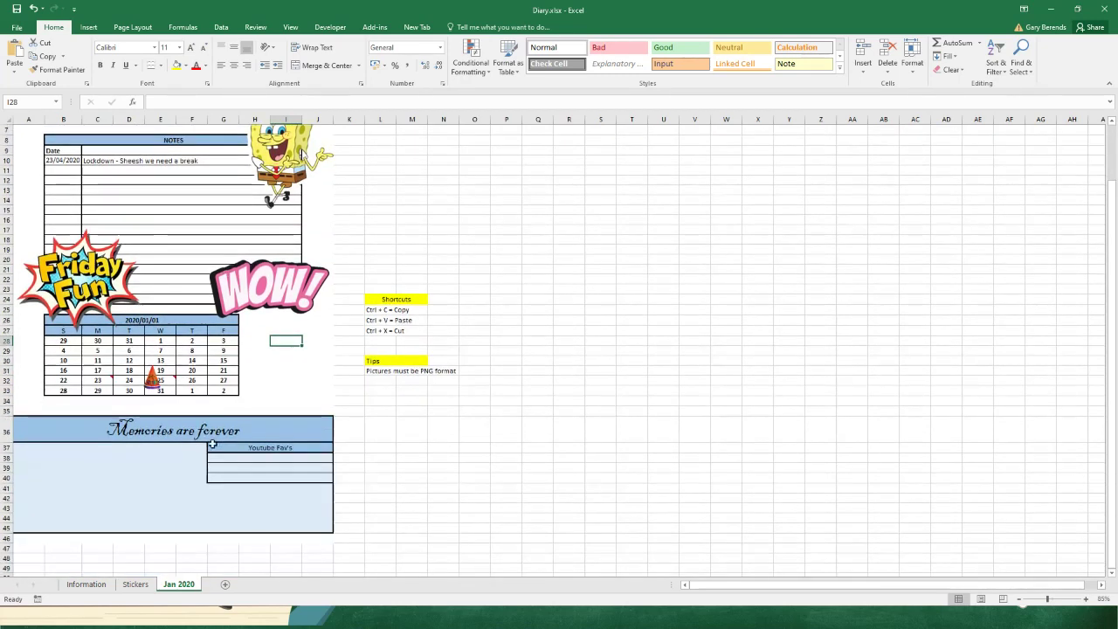
pyautogui.scroll(-1, 218, 447)
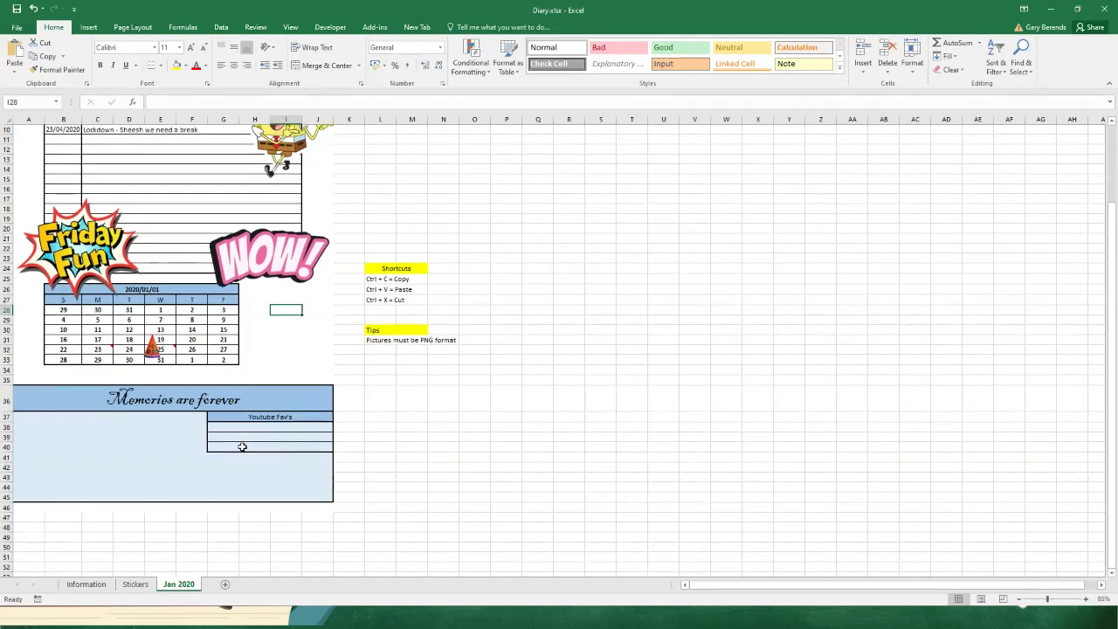
pyautogui.scroll(-1, 232, 437)
pyautogui.keyDown('ctrl'); pyautogui.scroll(3, 227, 431); pyautogui.keyUp('ctrl')
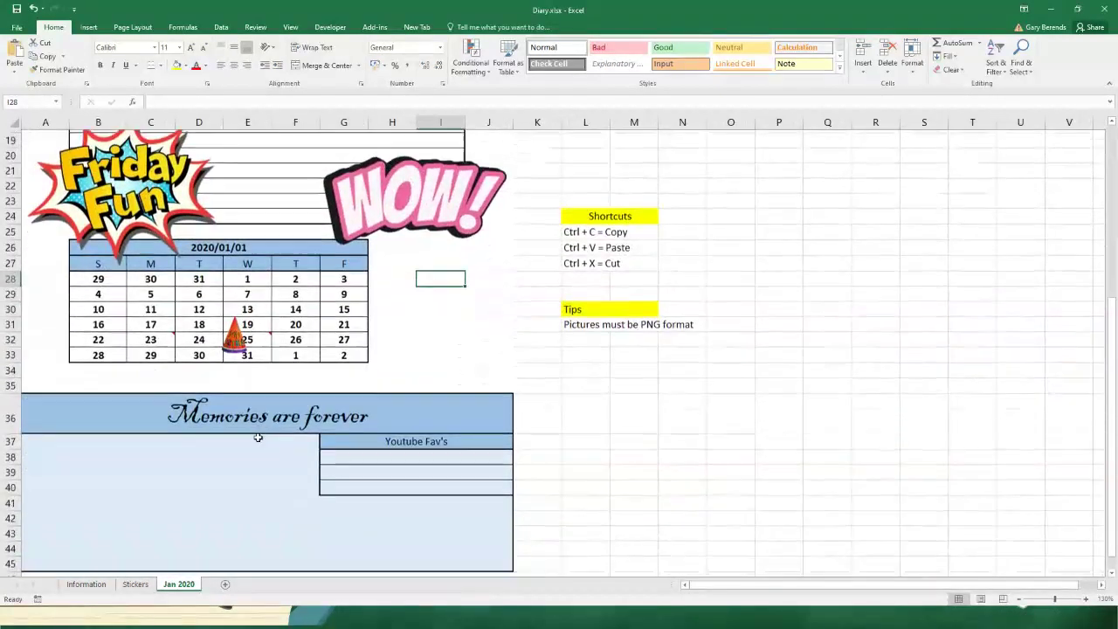
pyautogui.scroll(1, 266, 448)
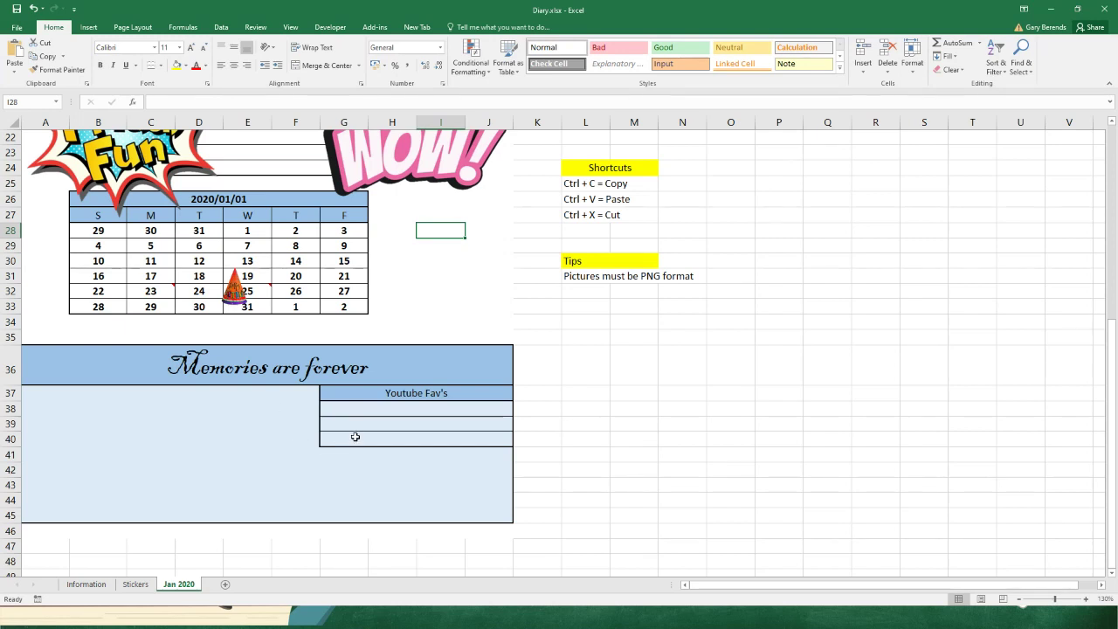
pyautogui.click(418, 410)
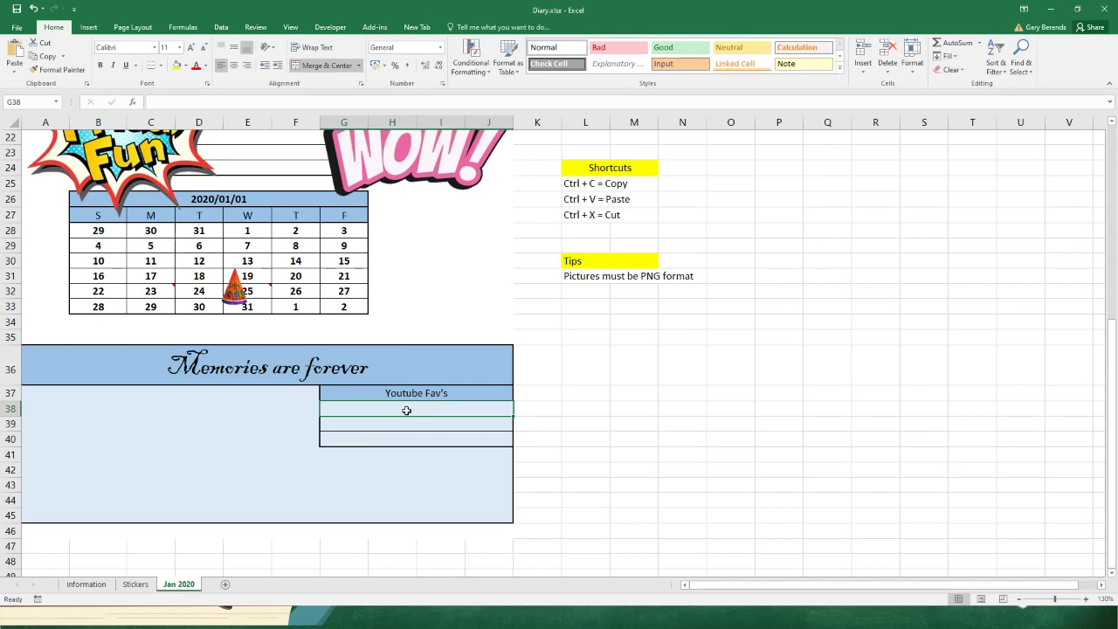
pyautogui.scroll(1, 407, 410)
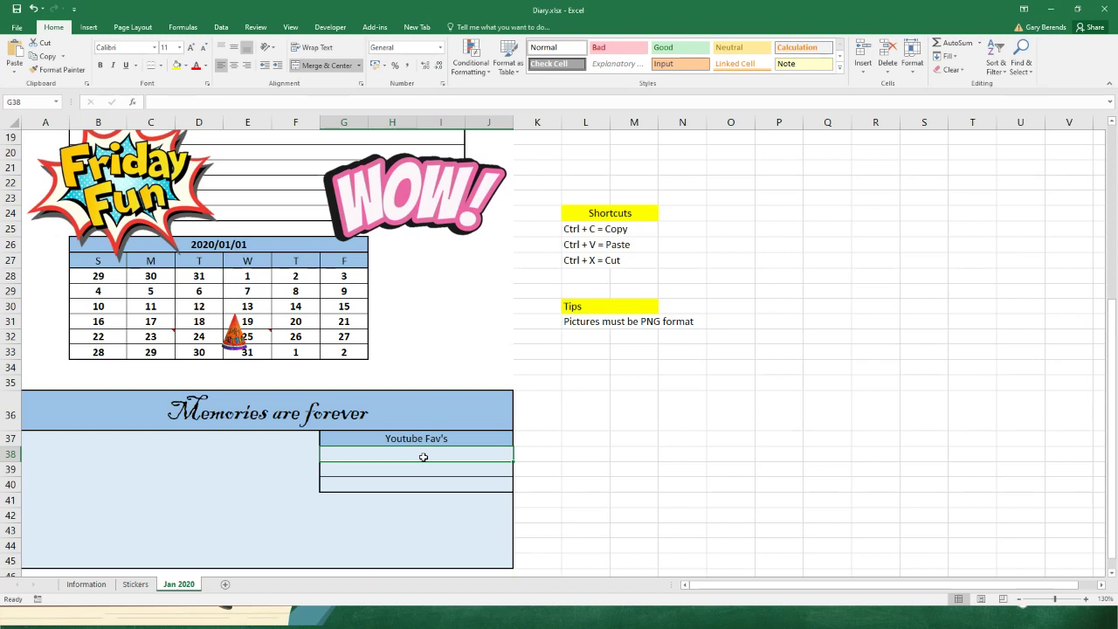
pyautogui.click(542, 384)
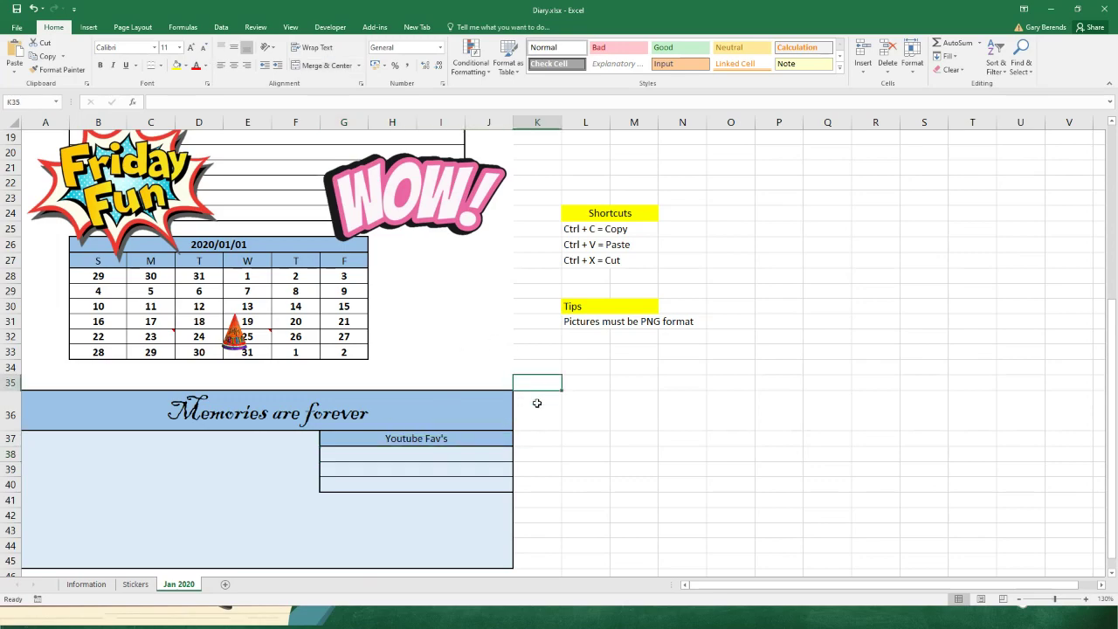
# On the Stickers sheet, move the YouTube logo down and left, clear of the NO BAD VIBES picture, and copy it.
pyautogui.click(135, 585)
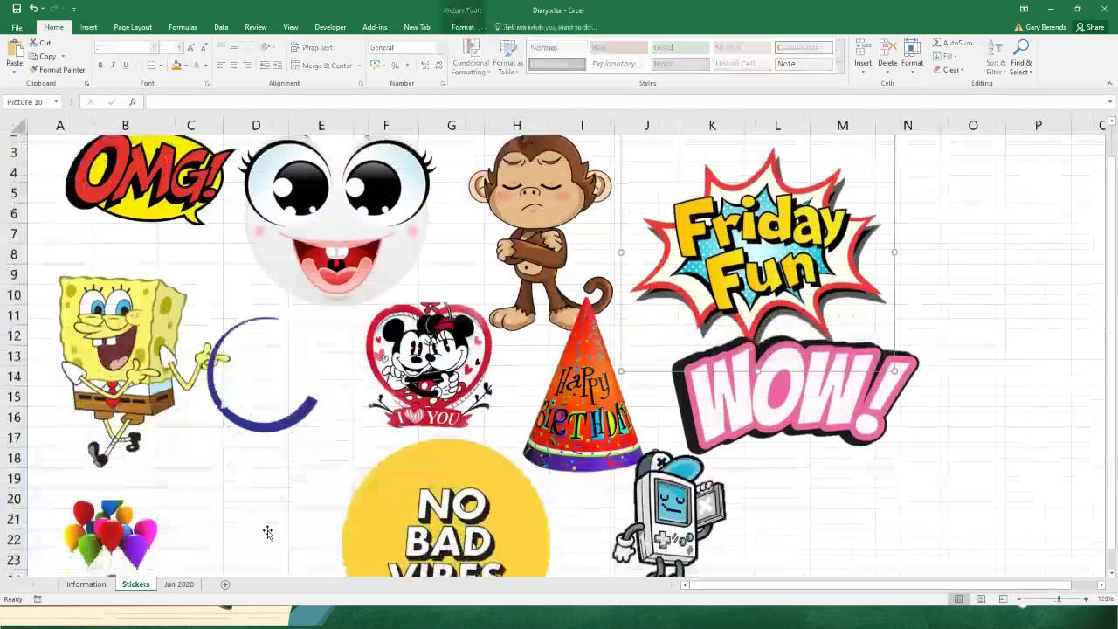
pyautogui.scroll(-3, 280, 489)
pyautogui.click(304, 441)
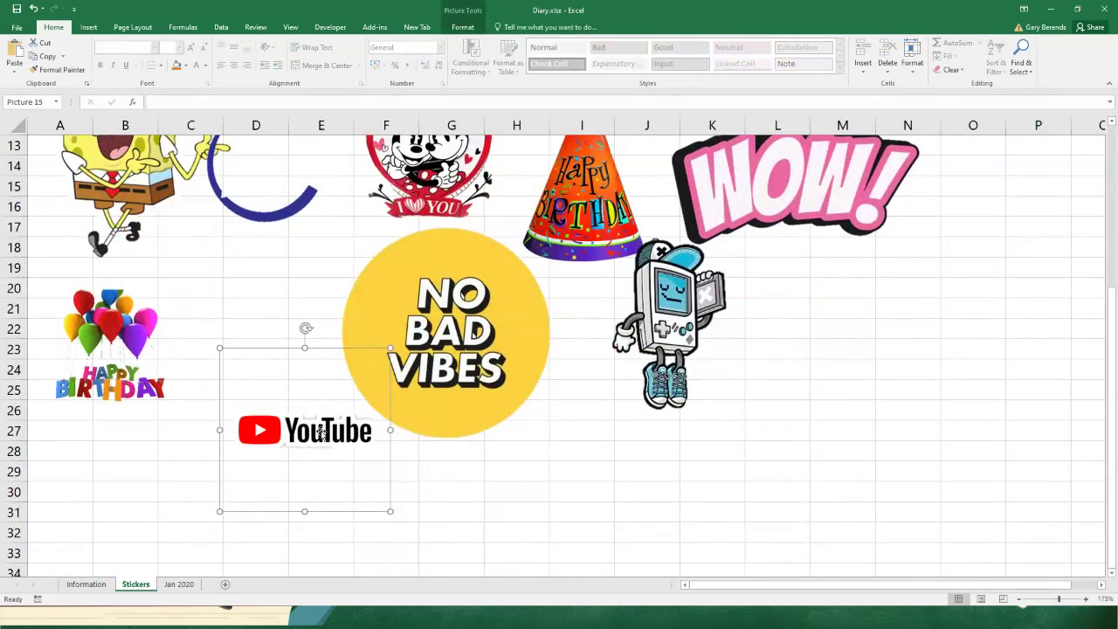
pyautogui.moveTo(304, 441); pyautogui.dragTo(288, 461)
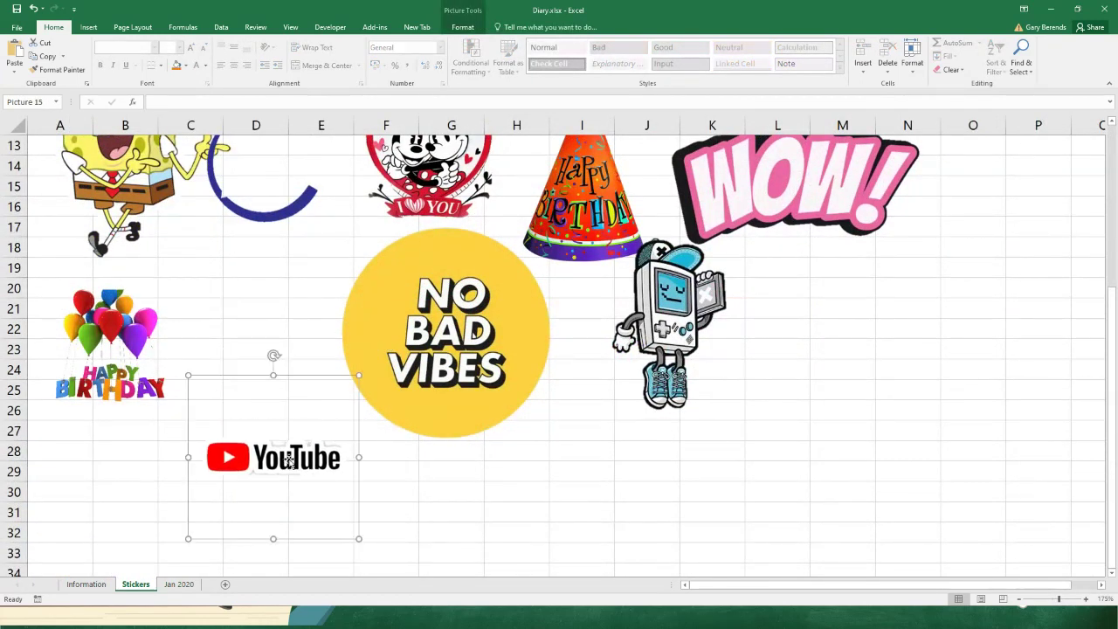
# Paste the YouTube logo onto the Jan 2020 sheet and place it over the Youtube Fav's rows.
pyautogui.click(180, 584)
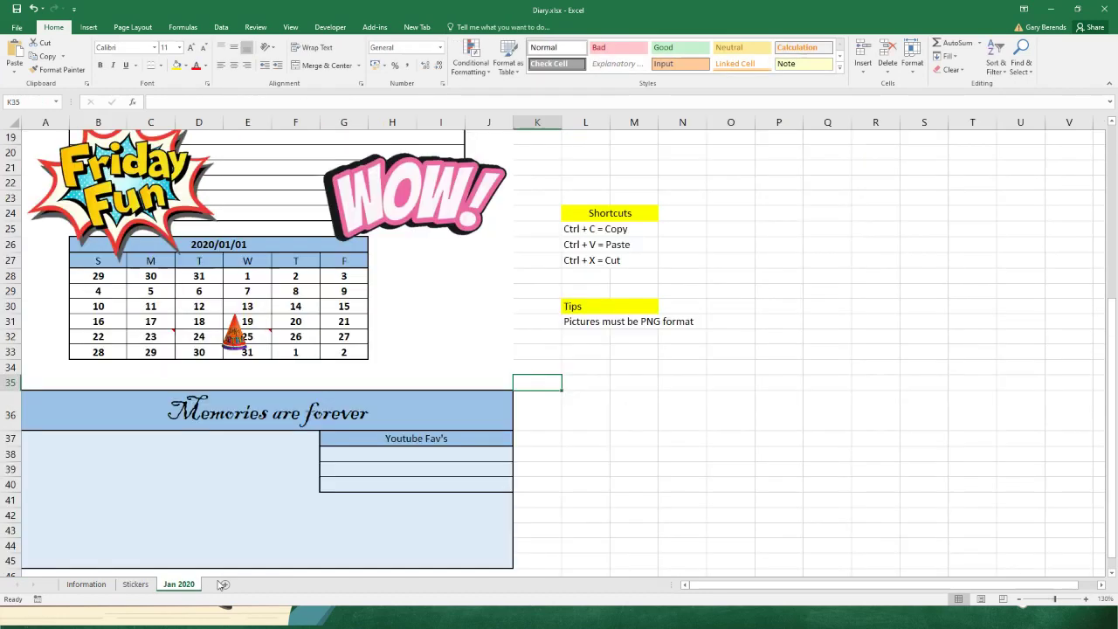
pyautogui.hotkey('ctrl', 'v')
pyautogui.moveTo(555, 446); pyautogui.dragTo(363, 470)
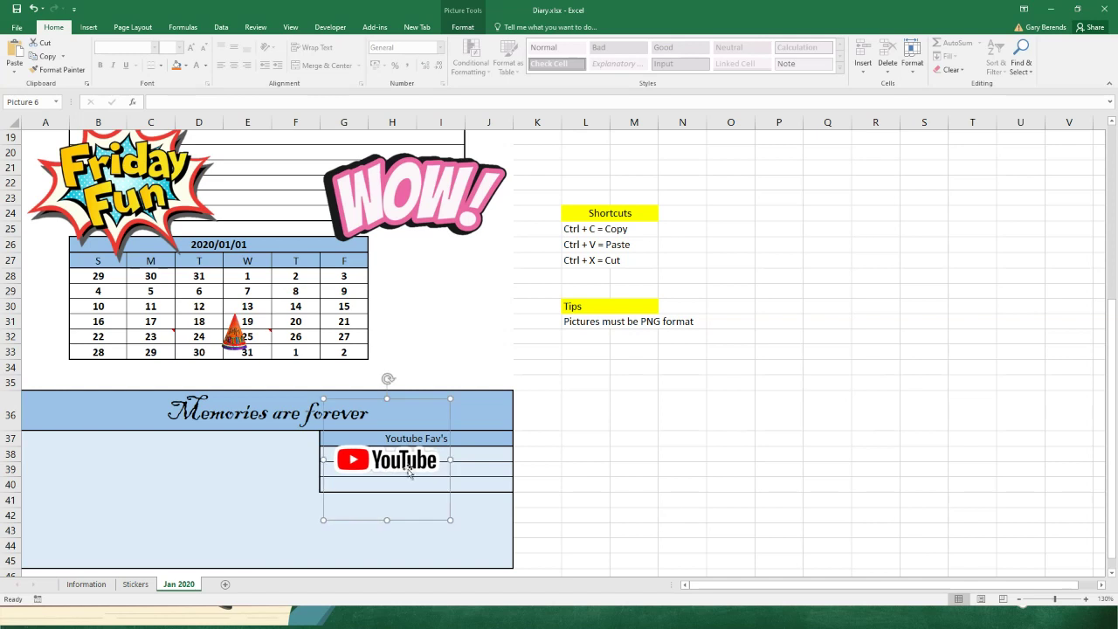
# Shrink the YouTube logo to row height and align it at the left end of row 38 under Youtube Fav's.
pyautogui.moveTo(450, 520); pyautogui.dragTo(398, 487)
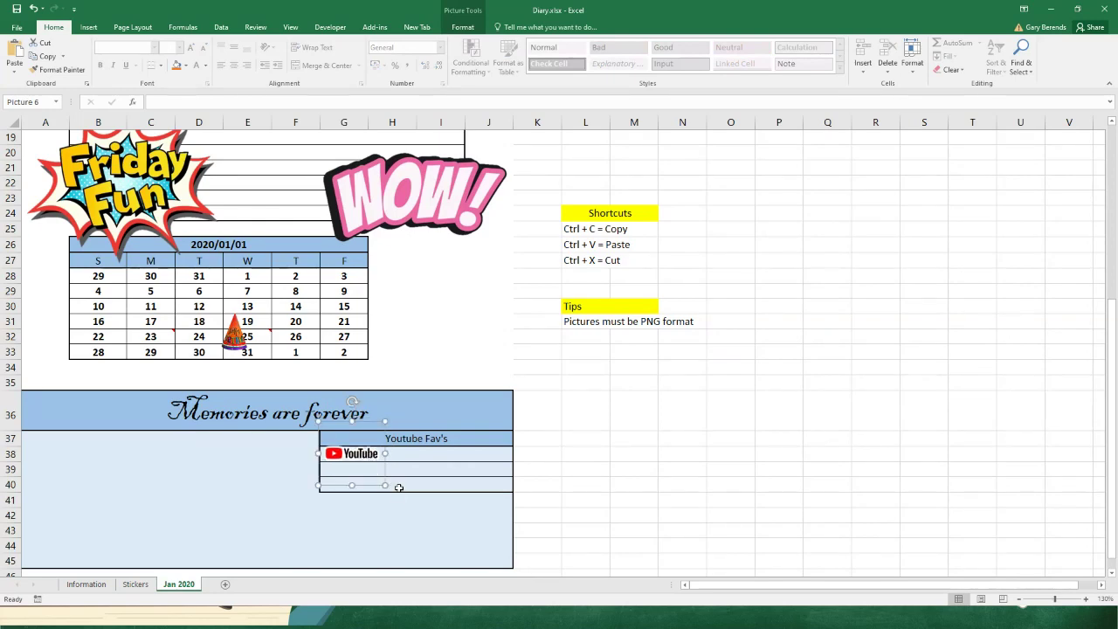
pyautogui.scroll(5, 399, 490)
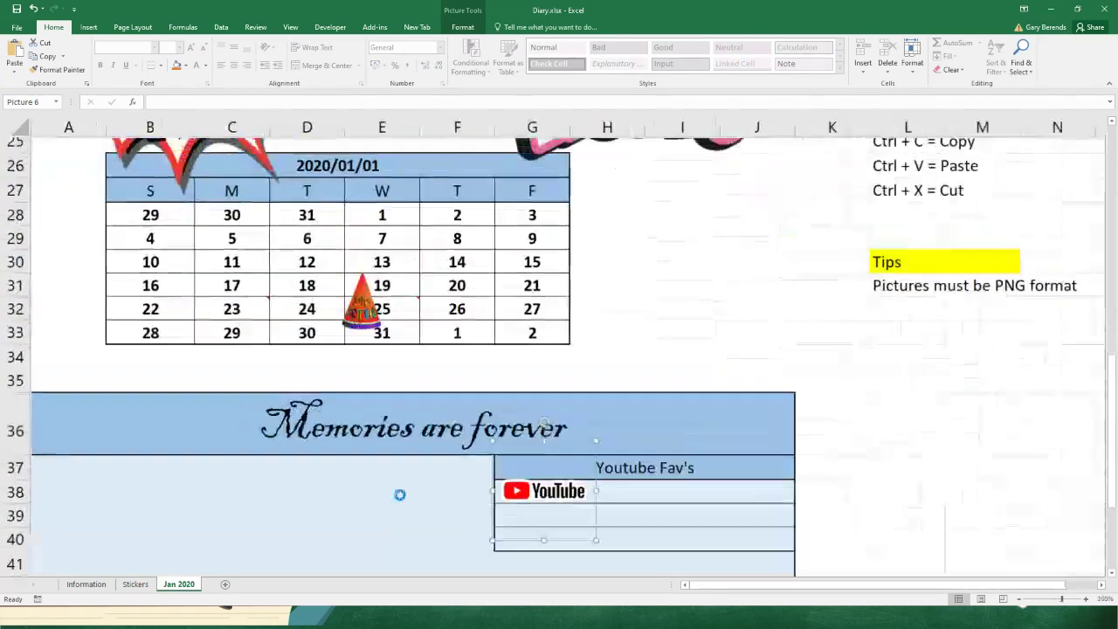
pyautogui.scroll(1, 399, 494)
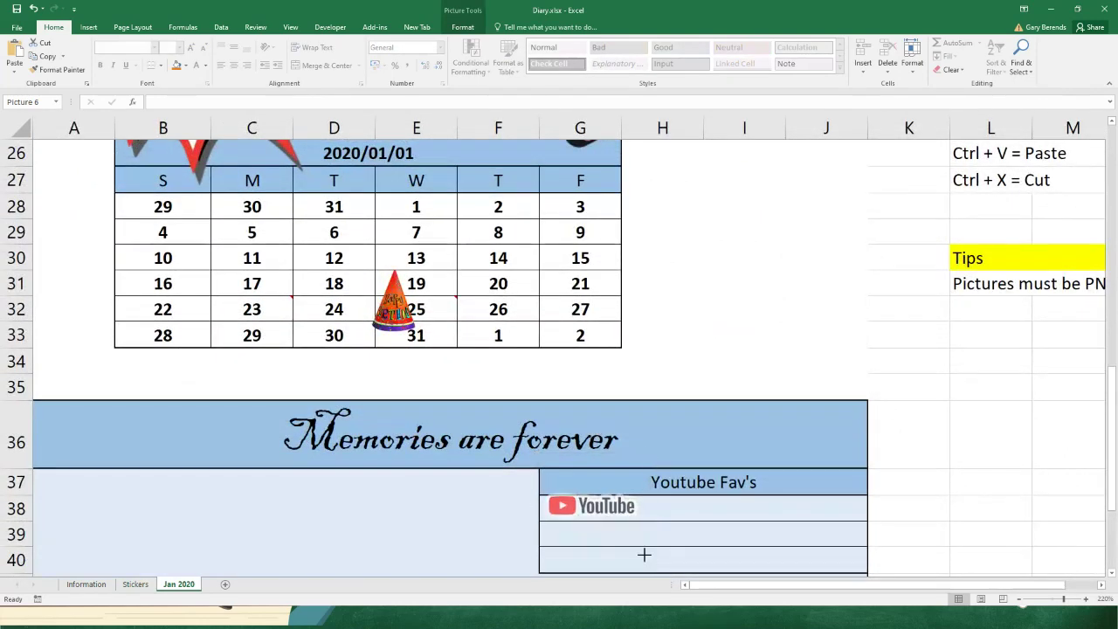
pyautogui.click(604, 512)
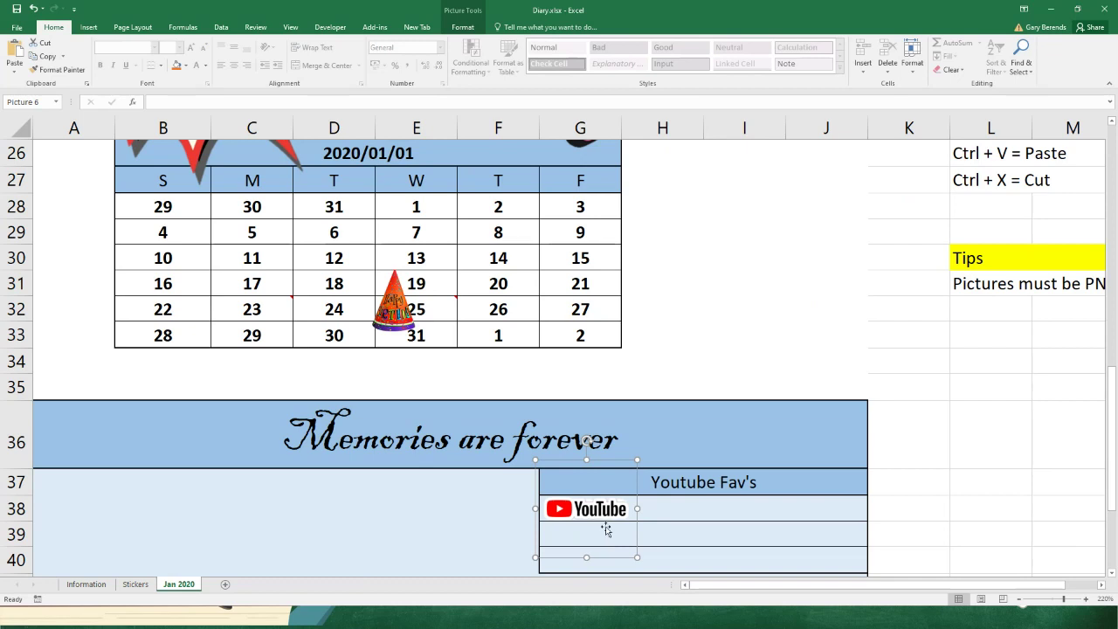
pyautogui.click(923, 502)
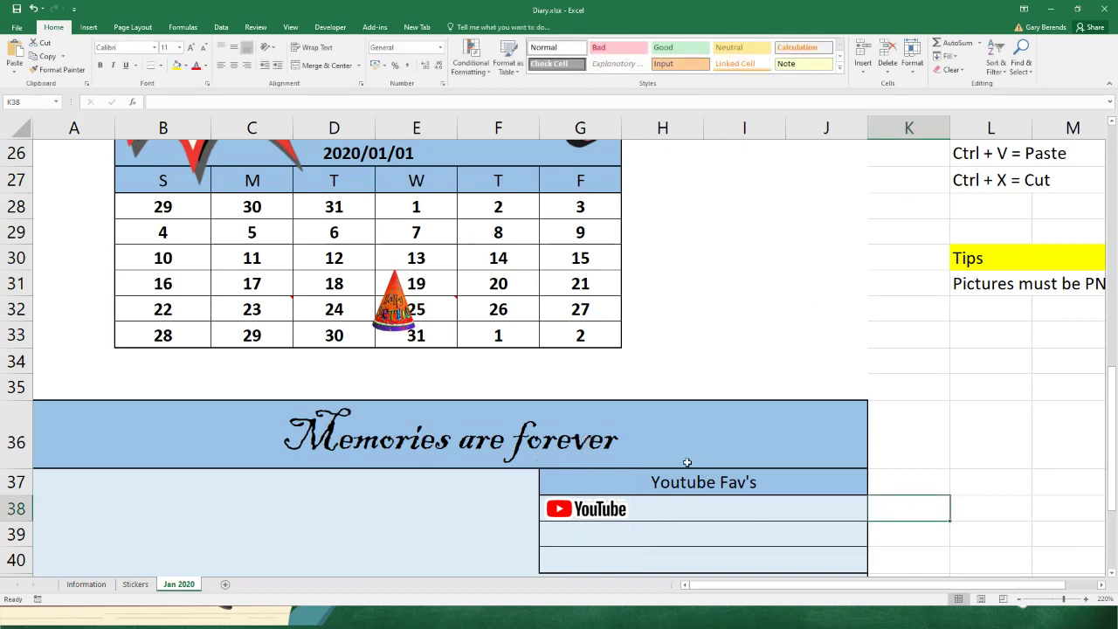
pyautogui.click(586, 517)
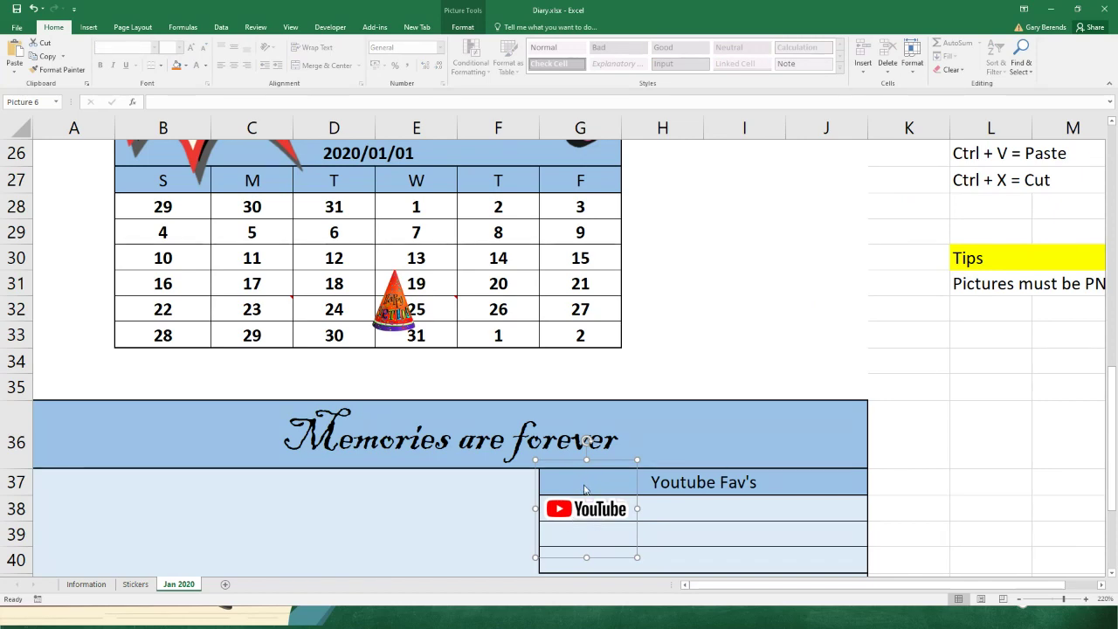
pyautogui.hotkey('alt', 'Tab')
pyautogui.hotkey('alt', 'Tab')
pyautogui.hotkey('alt', 'Tab')
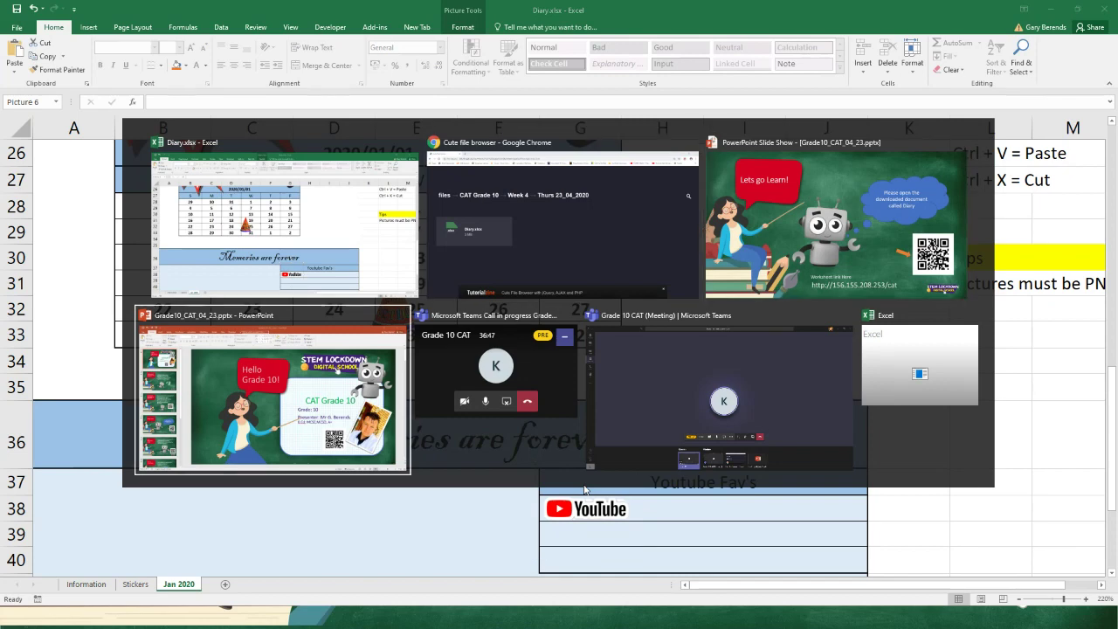
pyautogui.hotkey('alt', 'Tab')
pyautogui.hotkey('alt', 'Tab')
pyautogui.hotkey('alt', 'Tab')
pyautogui.hotkey('alt', 'Tab')
pyautogui.hotkey('alt', 'Tab')
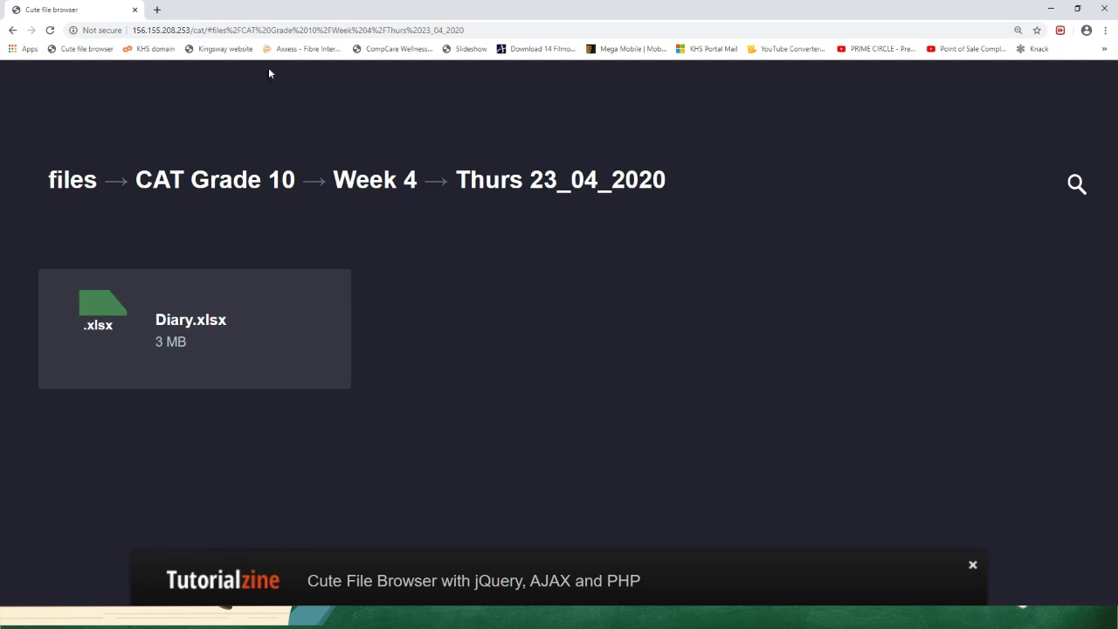
pyautogui.click(157, 10)
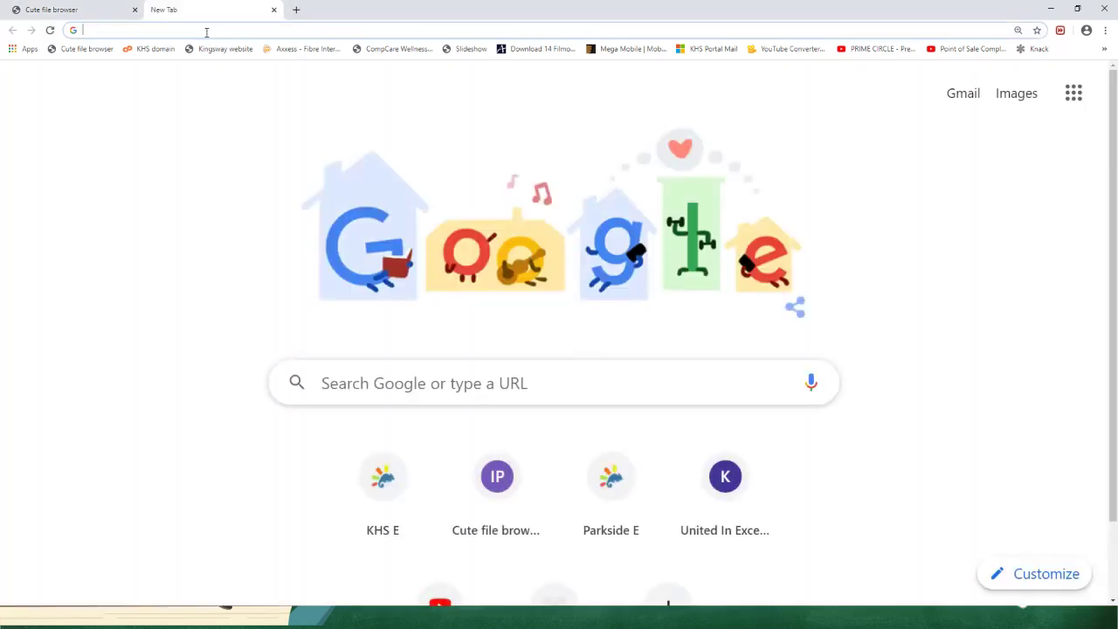
pyautogui.write('www.')
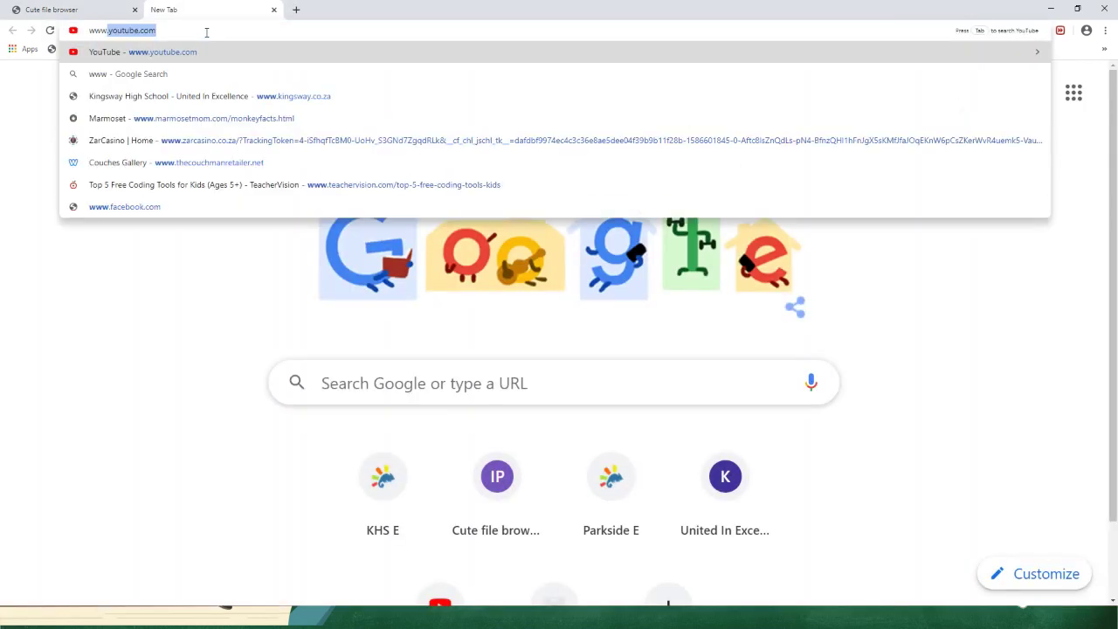
pyautogui.write('youtube')
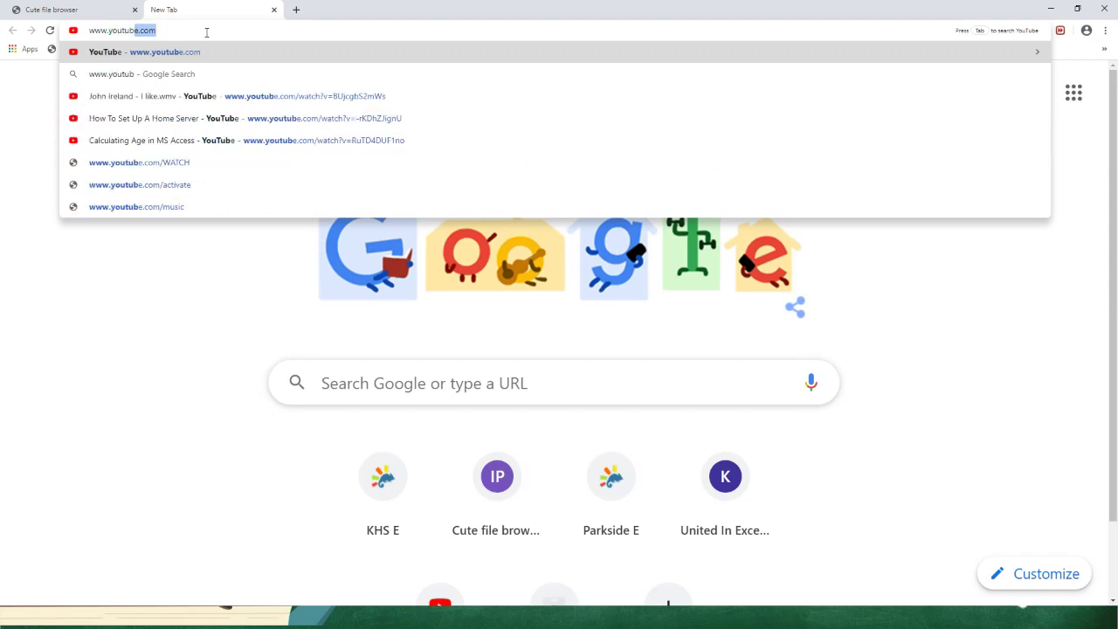
pyautogui.write('.com')
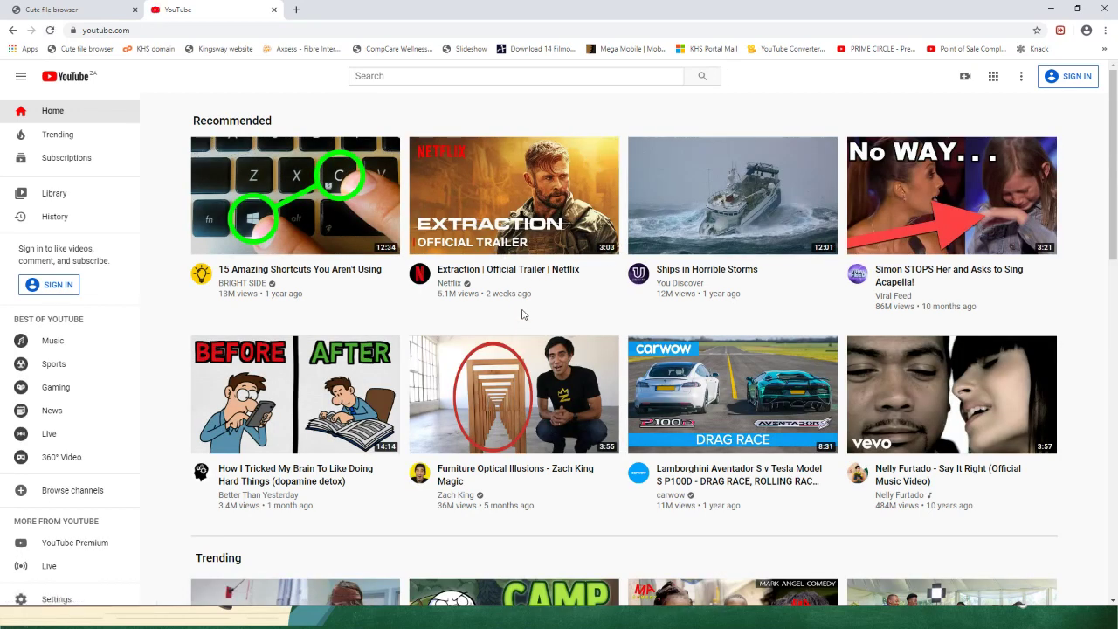
# Search YouTube for "higher love".
pyautogui.click(416, 77)
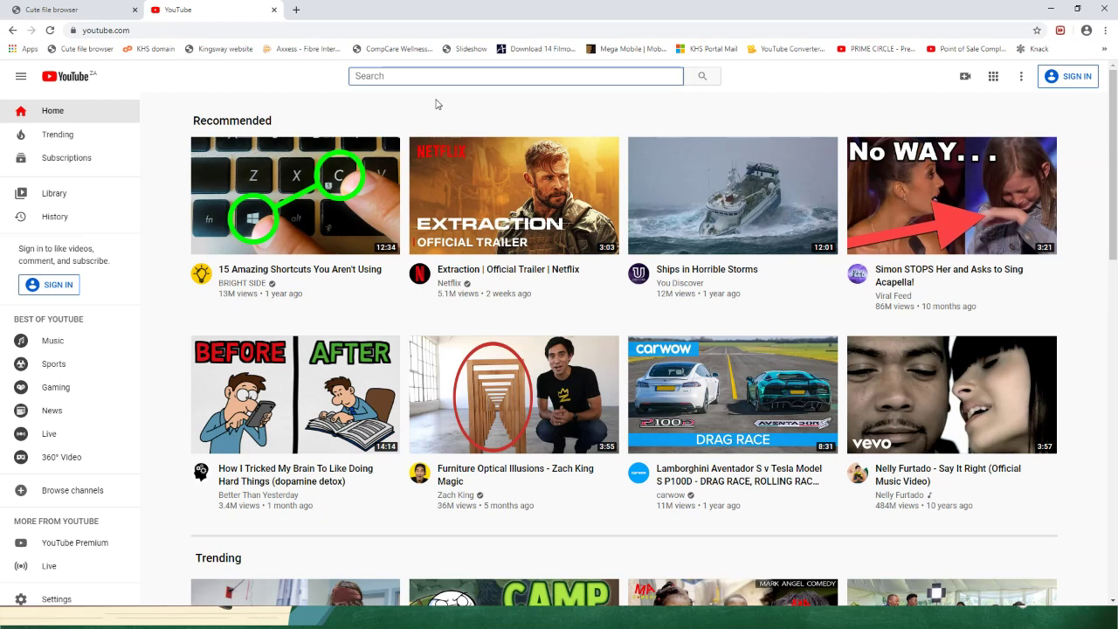
pyautogui.write('hi')
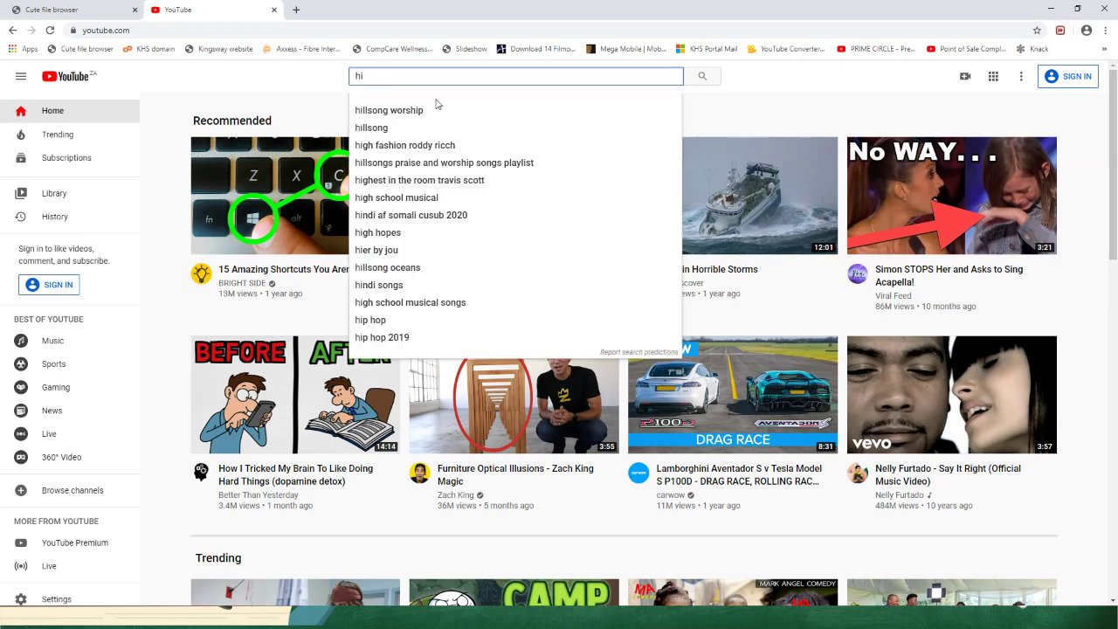
pyautogui.write('gher love')
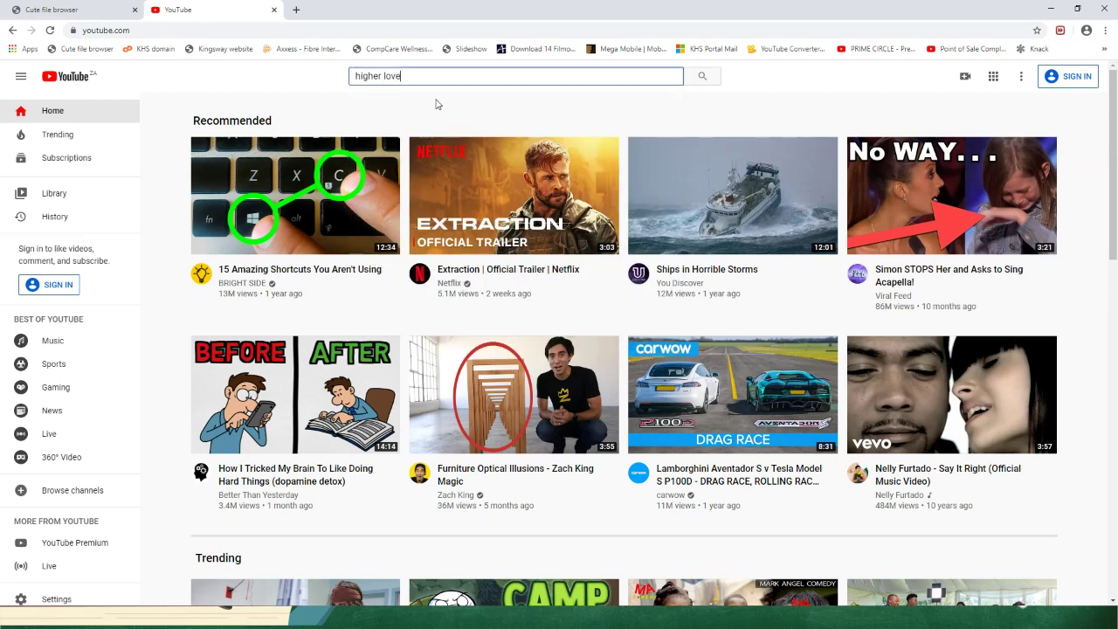
pyautogui.press('Return')
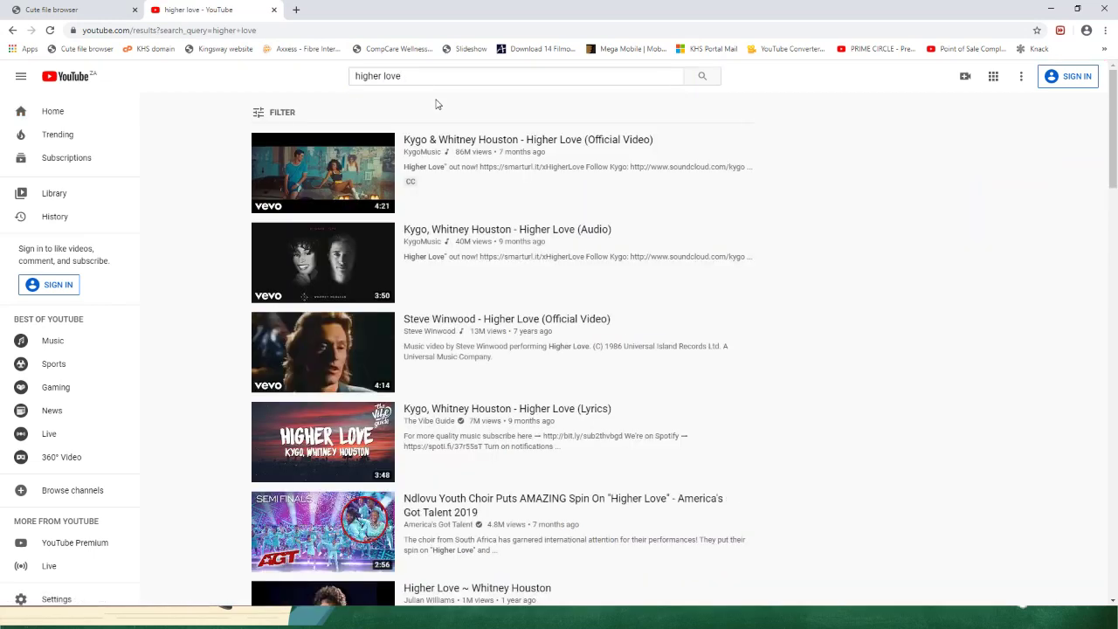
pyautogui.moveTo(336, 181)
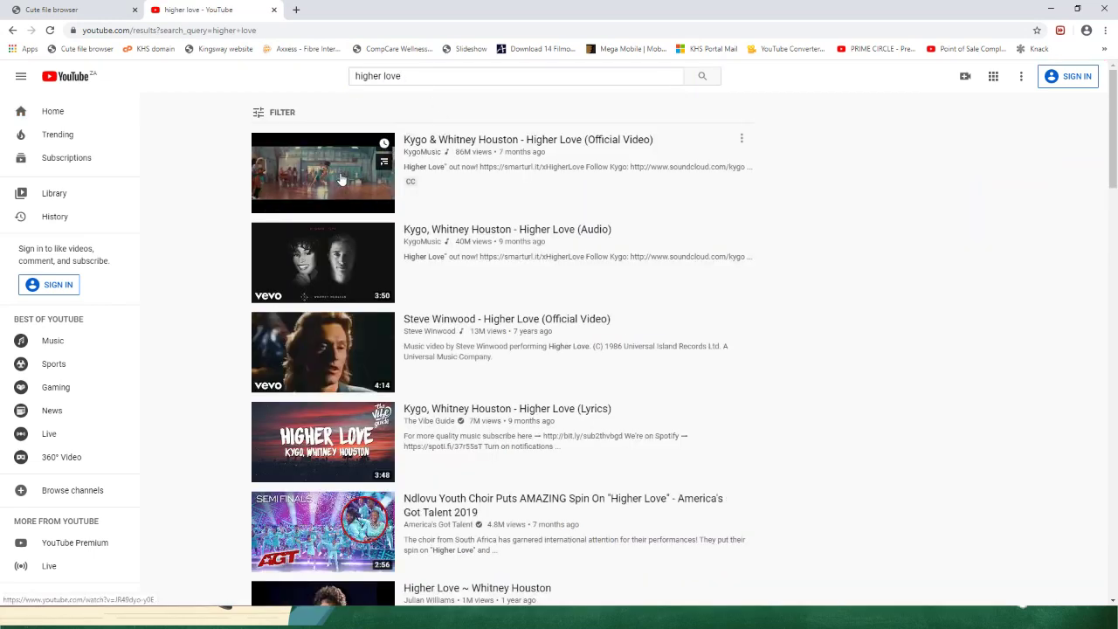
pyautogui.click(503, 231)
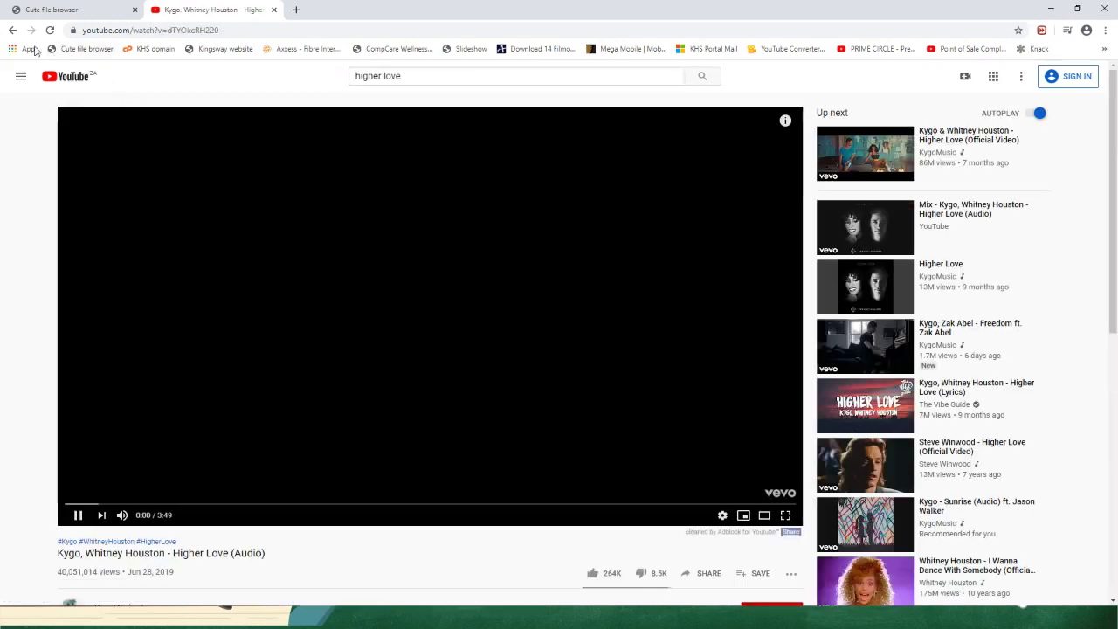
pyautogui.click(12, 30)
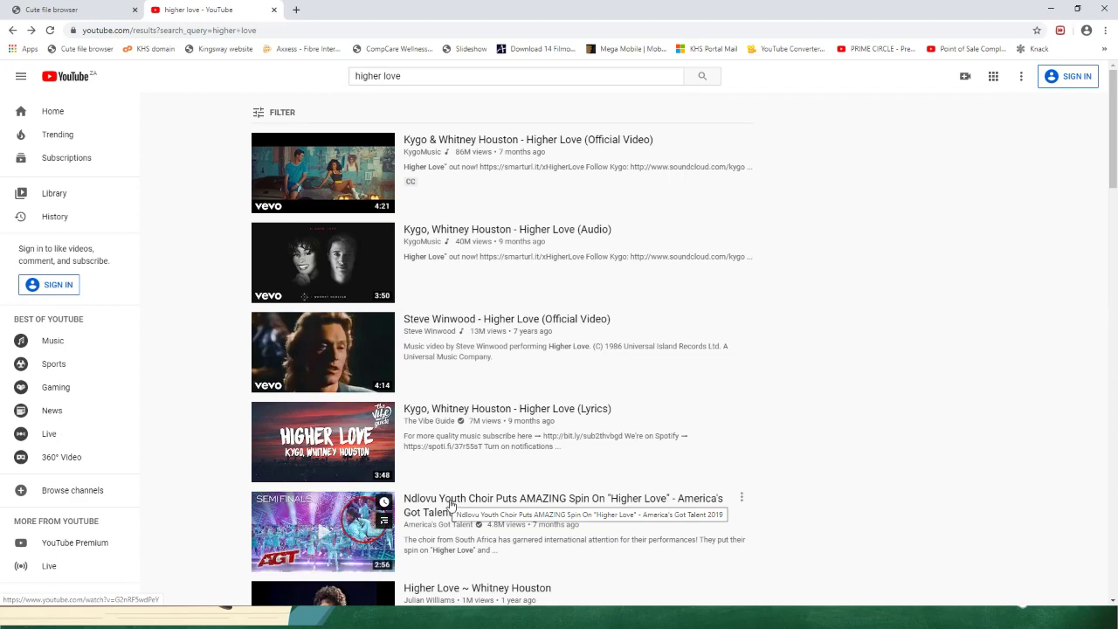
# Open the Ndlovu Youth Choir "Higher Love" America's Got Talent 2019 video, play its opening seconds and pause it.
pyautogui.click(450, 504)
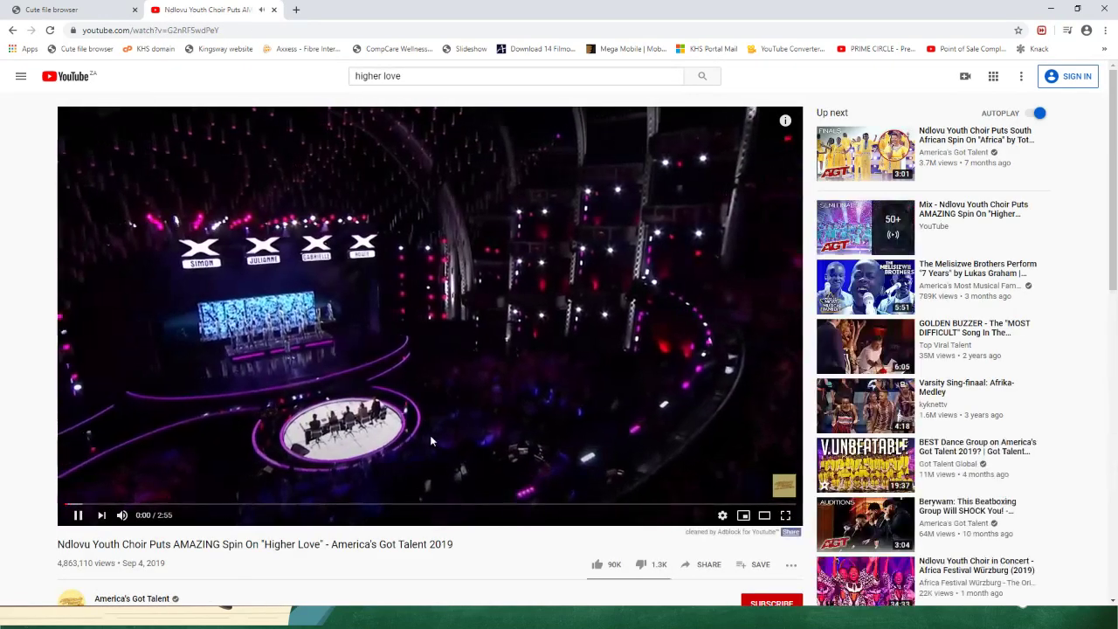
pyautogui.click(78, 515)
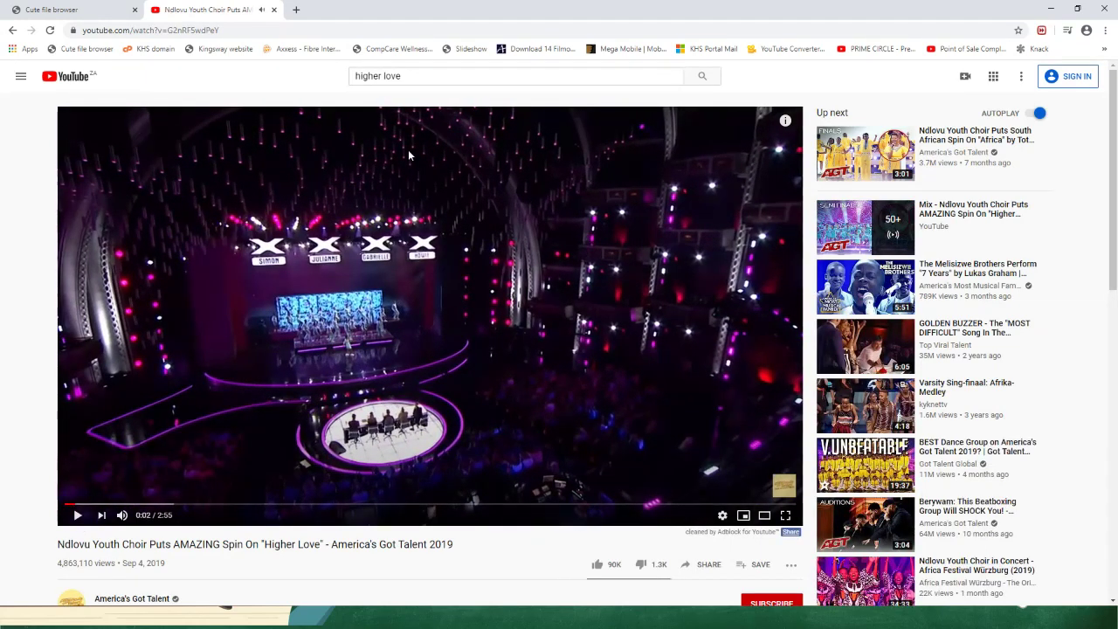
pyautogui.click(77, 516)
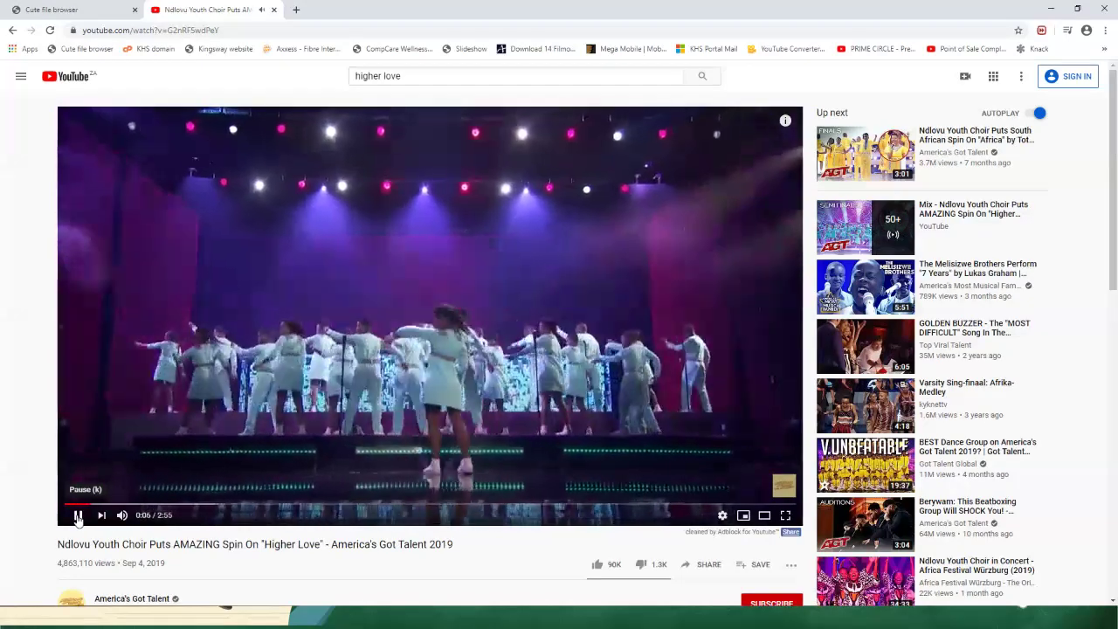
pyautogui.click(77, 517)
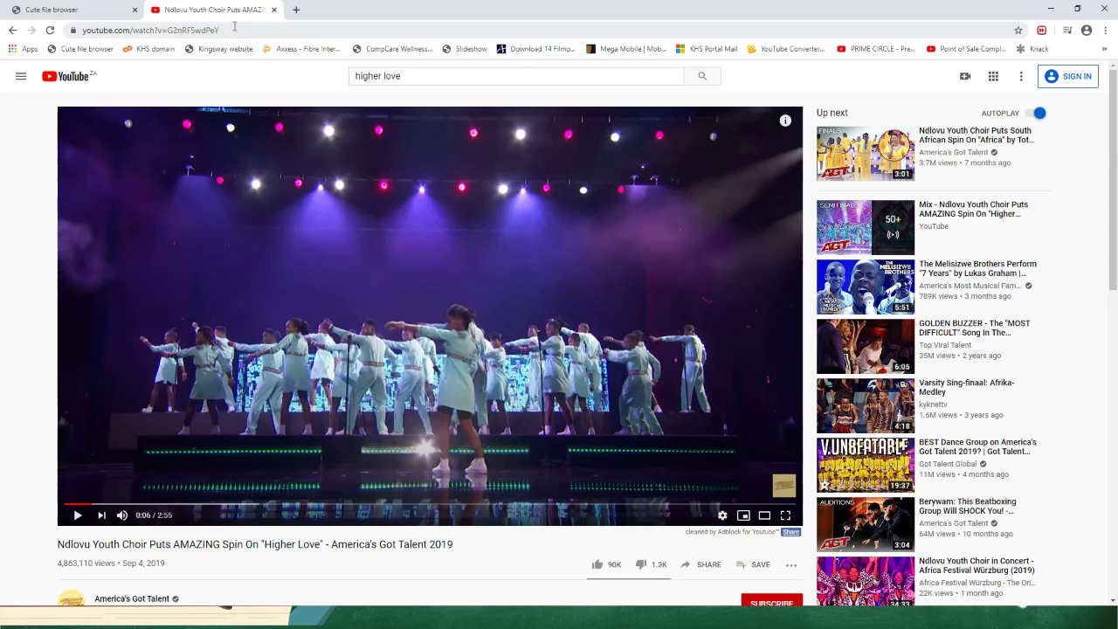
# Copy the full web address of the Ndlovu Youth Choir video.
pyautogui.moveTo(234, 31); pyautogui.dragTo(77, 27)
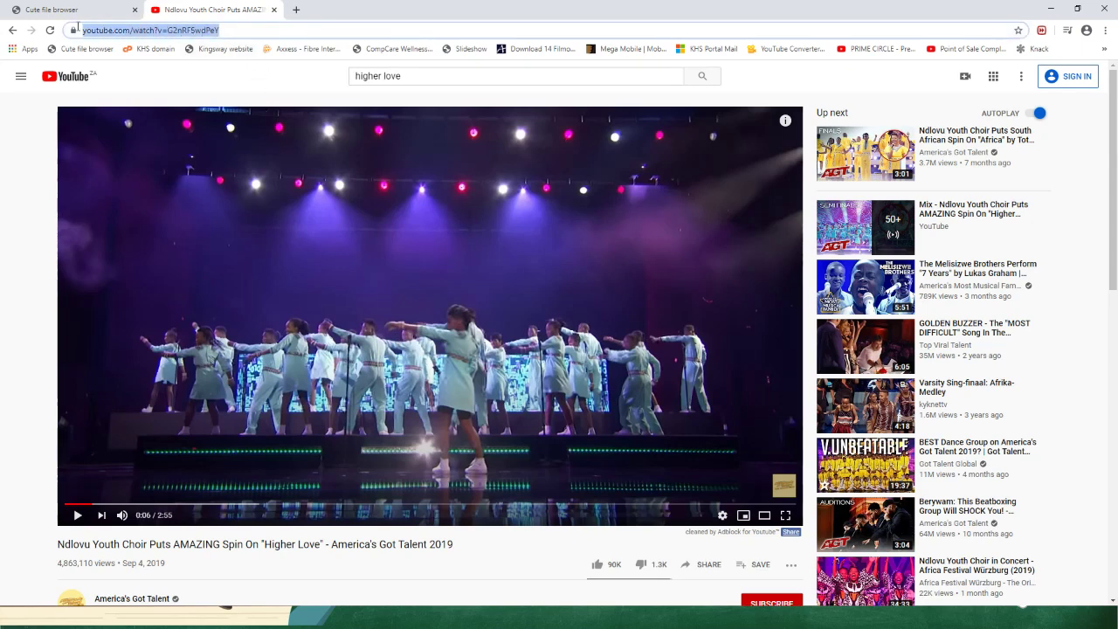
pyautogui.rightClick(129, 39)
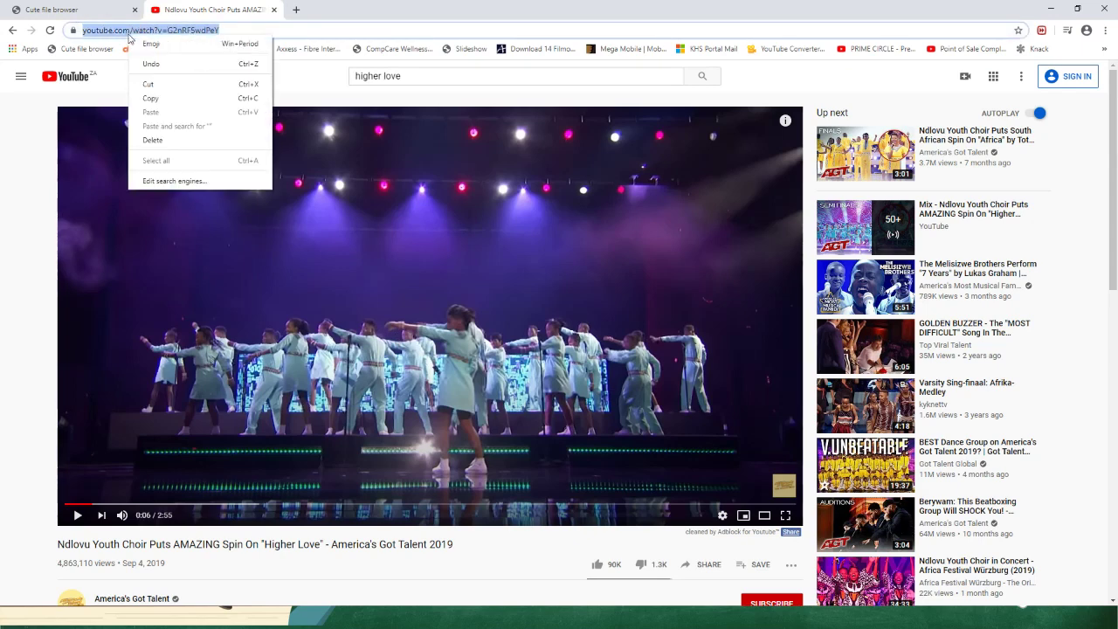
pyautogui.click(248, 30)
pyautogui.moveTo(278, 33); pyautogui.dragTo(72, 32)
pyautogui.hotkey('ctrl', 'c')
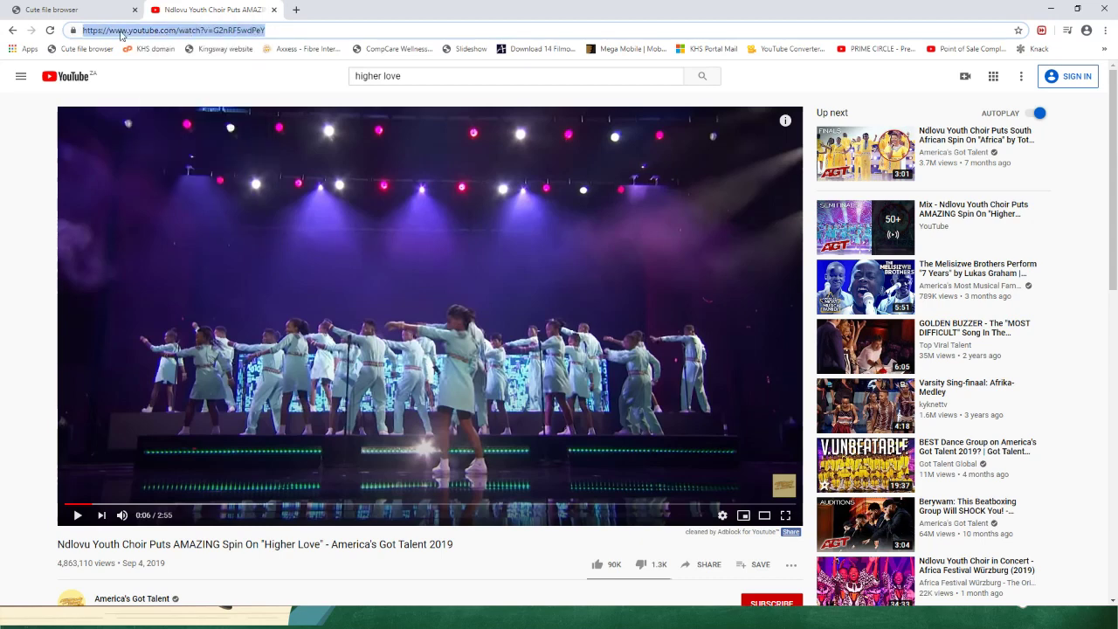
pyautogui.rightClick(147, 31)
pyautogui.click(168, 92)
# Switch to the Diary.xlsx workbook in Excel and select the YouTube logo under Youtube Fav's.
pyautogui.hotkey('alt', 'Tab')
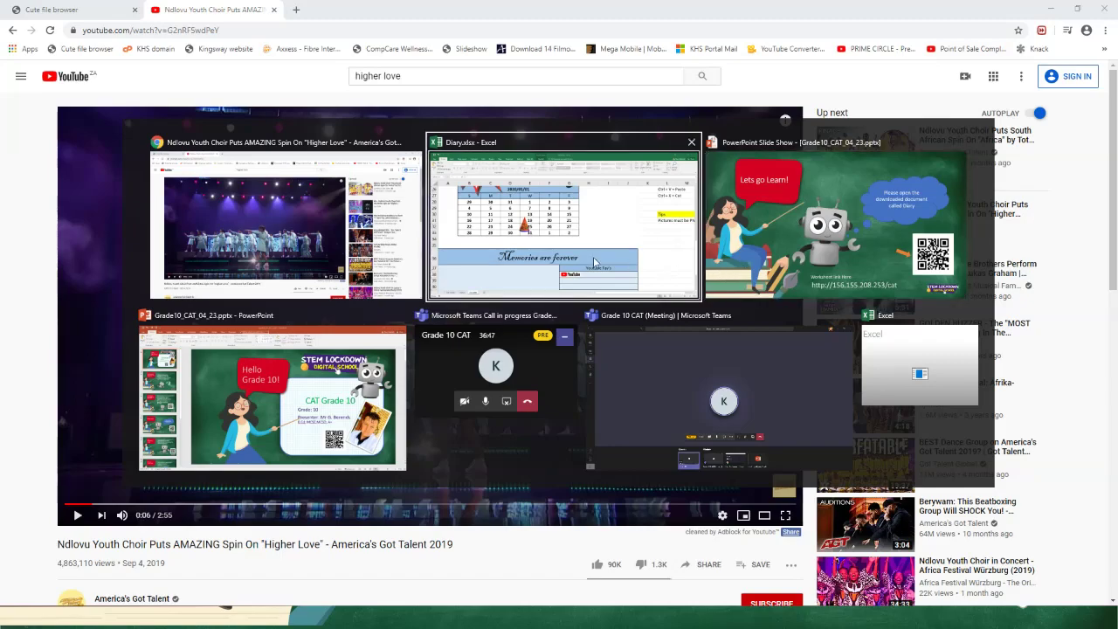
pyautogui.click(555, 251)
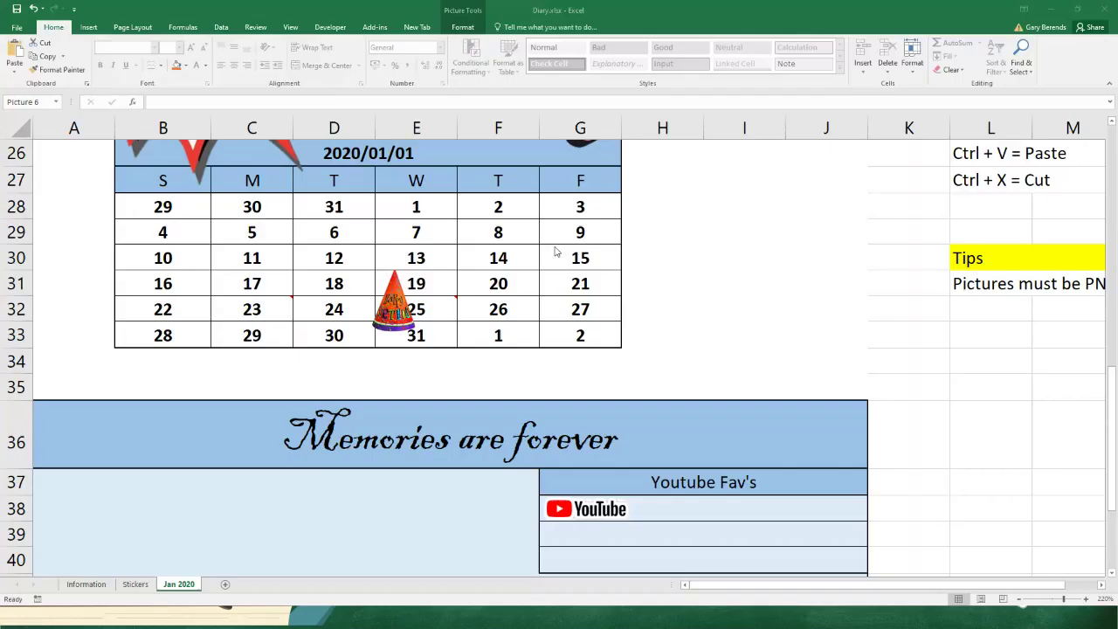
pyautogui.scroll(-1, 710, 520)
pyautogui.scroll(-3, 710, 519)
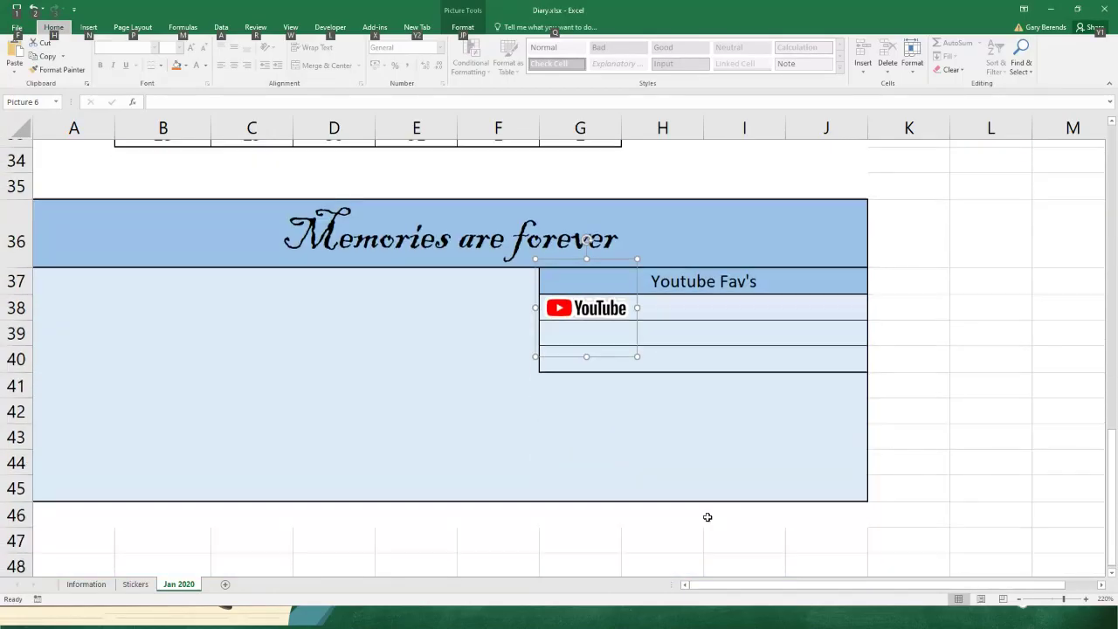
pyautogui.click(896, 311)
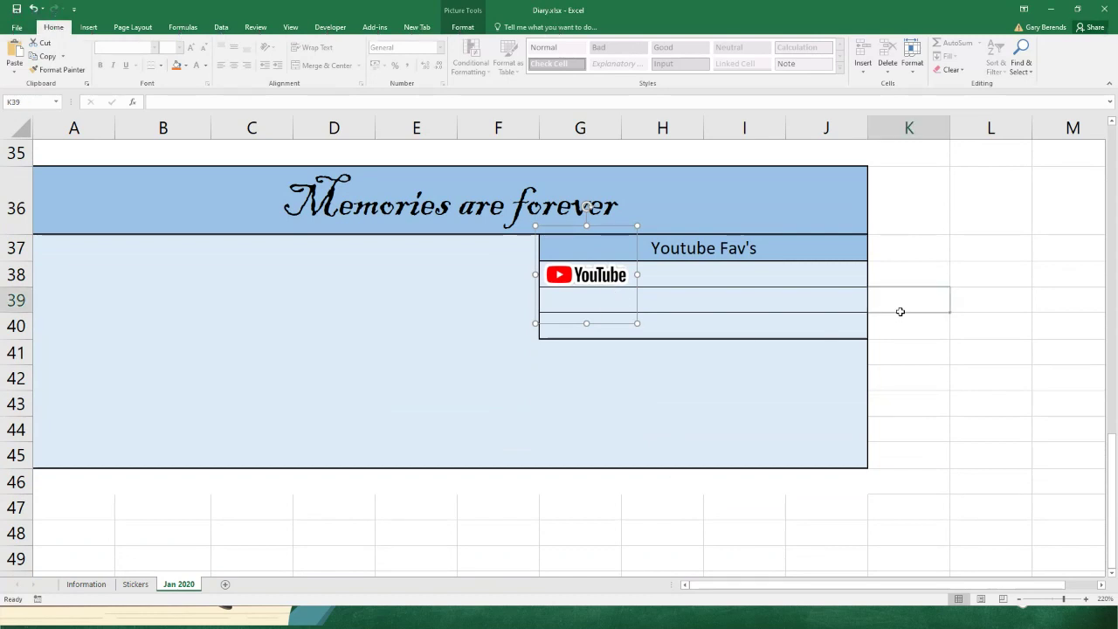
pyautogui.click(589, 276)
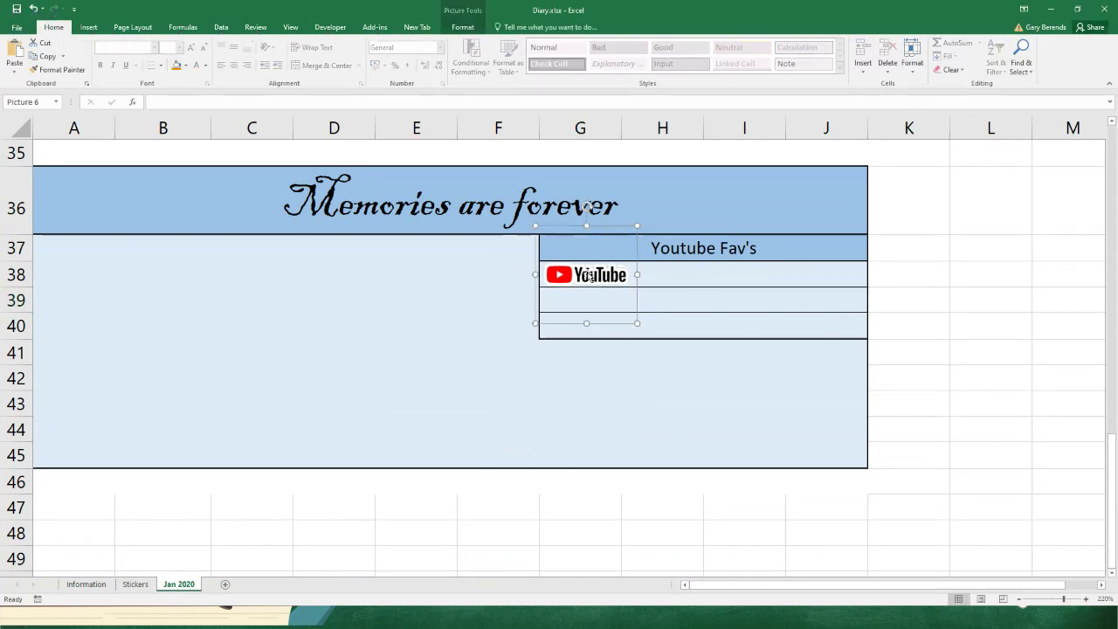
pyautogui.click(895, 297)
pyautogui.click(590, 276)
# Insert a hyperlink on the YouTube logo using the copied Ndlovu Youth Choir video address.
pyautogui.click(88, 27)
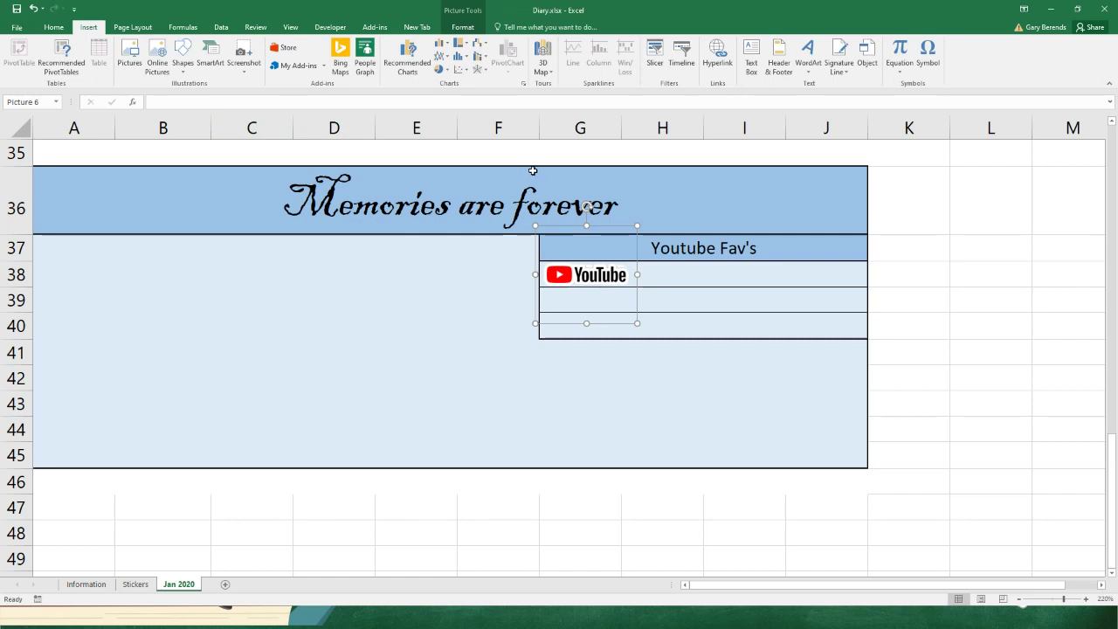
pyautogui.click(719, 59)
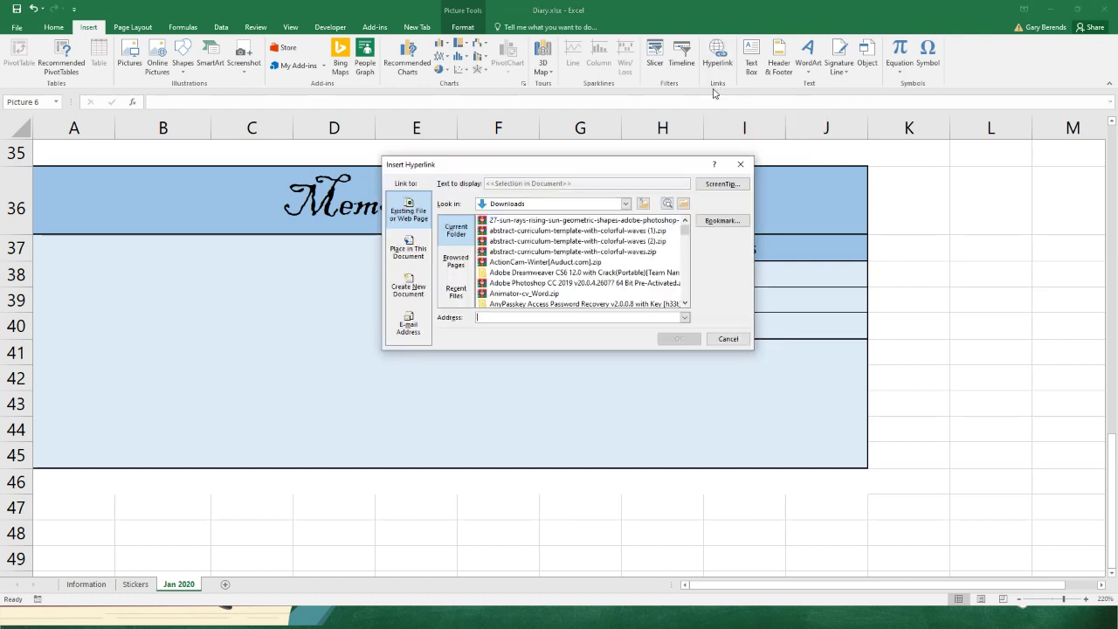
pyautogui.click(511, 320)
pyautogui.hotkey('ctrl', 'v')
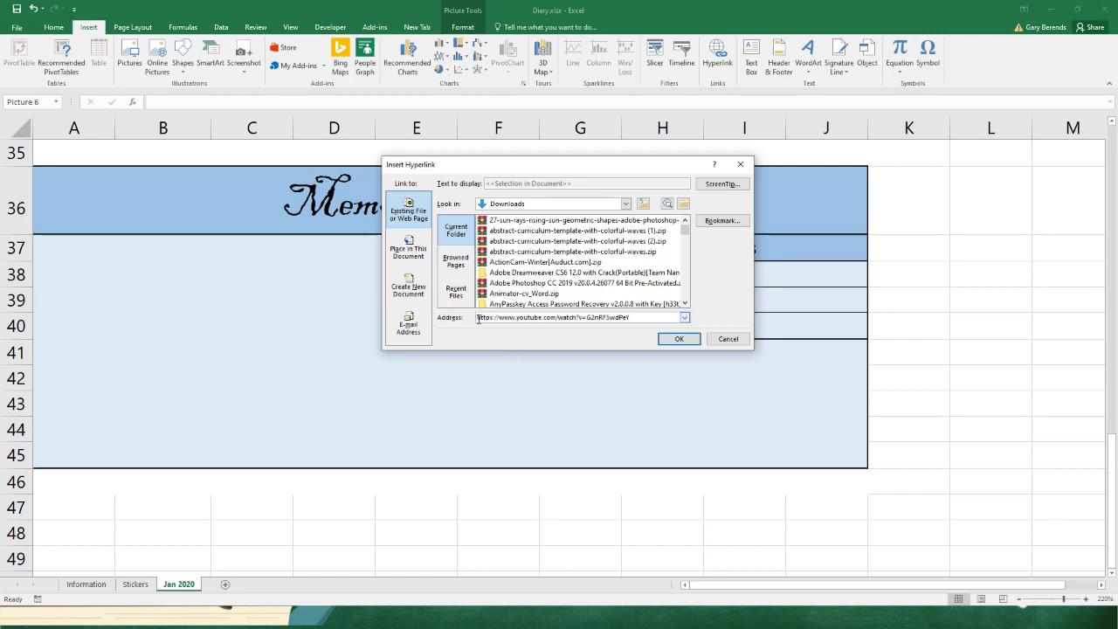
pyautogui.moveTo(478, 318); pyautogui.dragTo(633, 323)
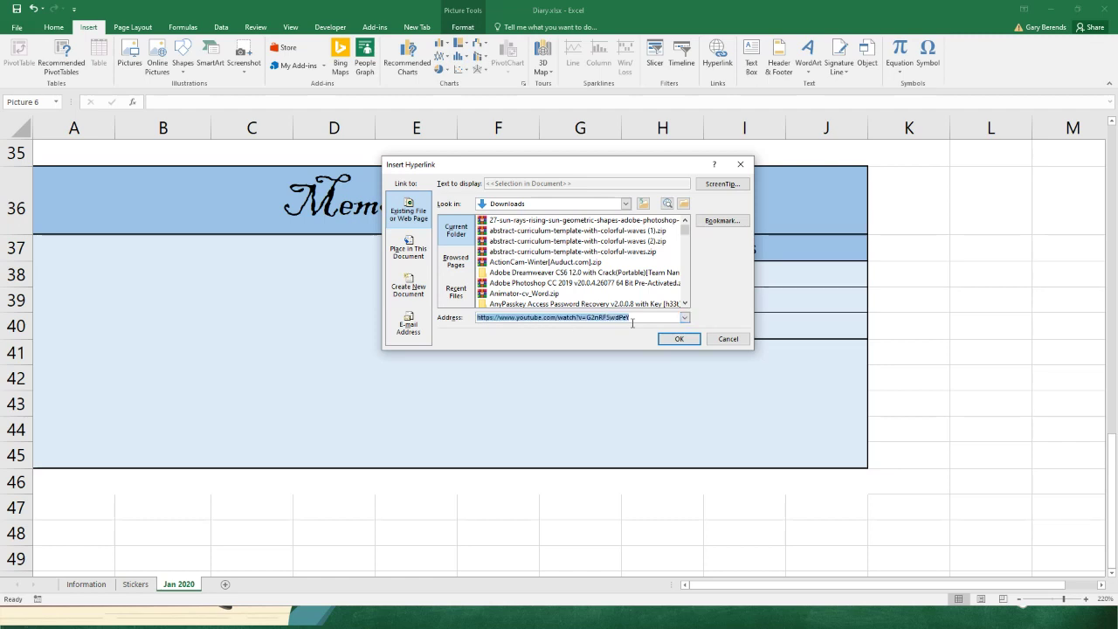
pyautogui.click(678, 339)
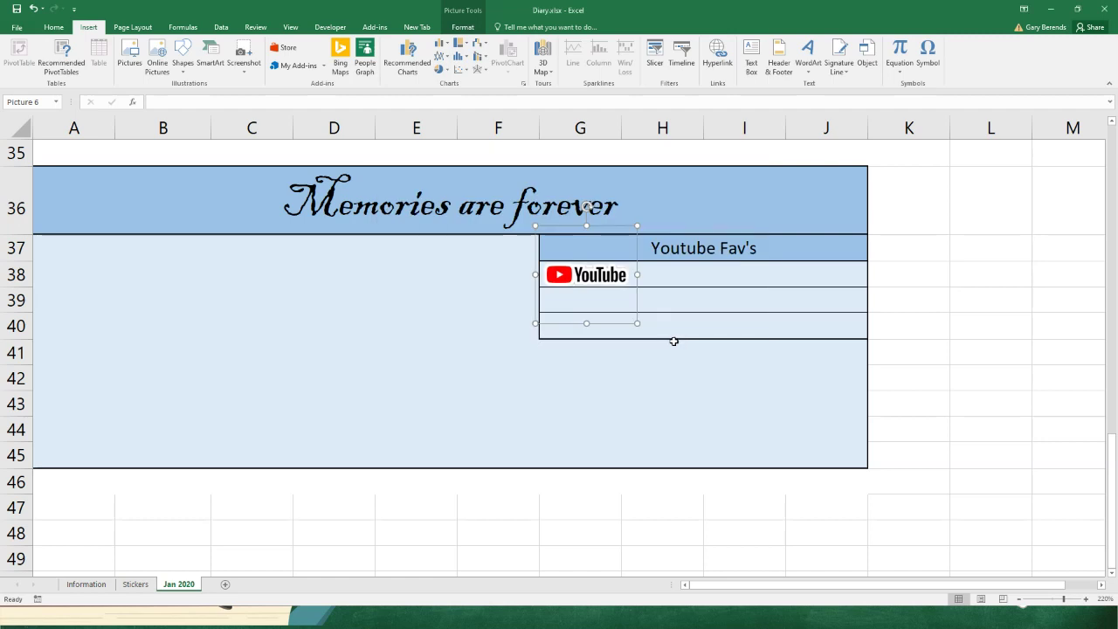
# Deselect the YouTube logo and follow its hyperlink to test the linked video.
pyautogui.scroll(2, 686, 383)
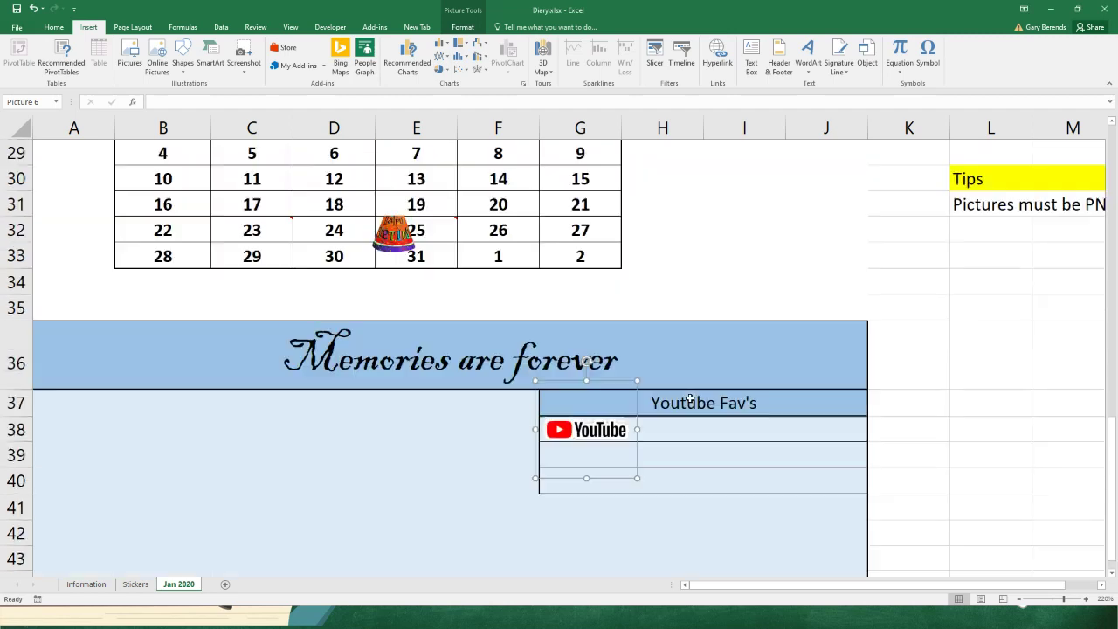
pyautogui.press('alt')
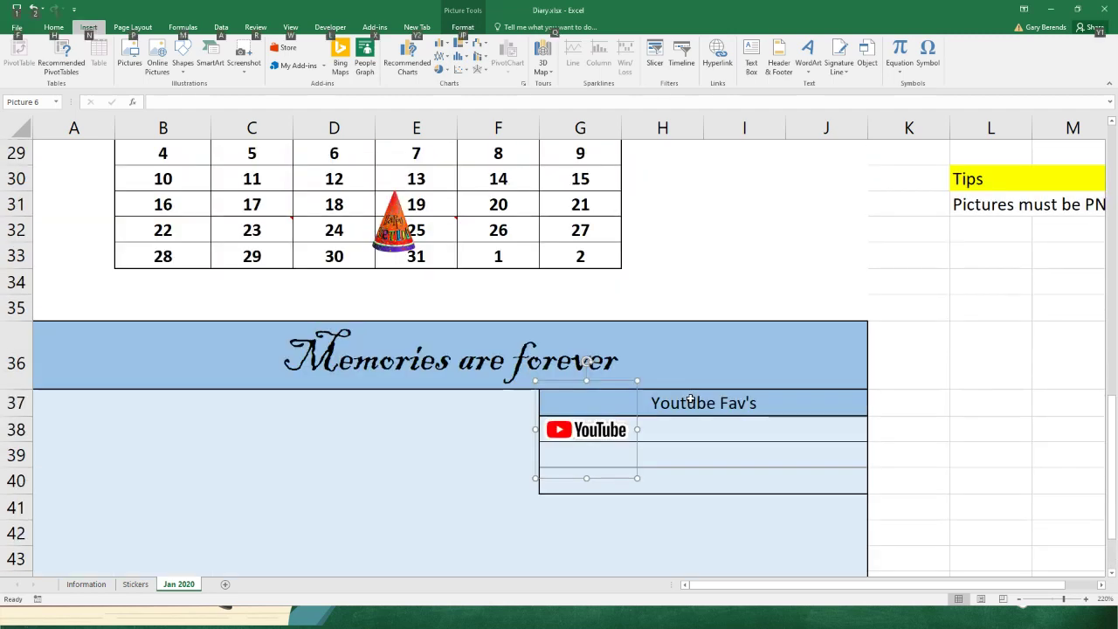
pyautogui.scroll(-7, 692, 399)
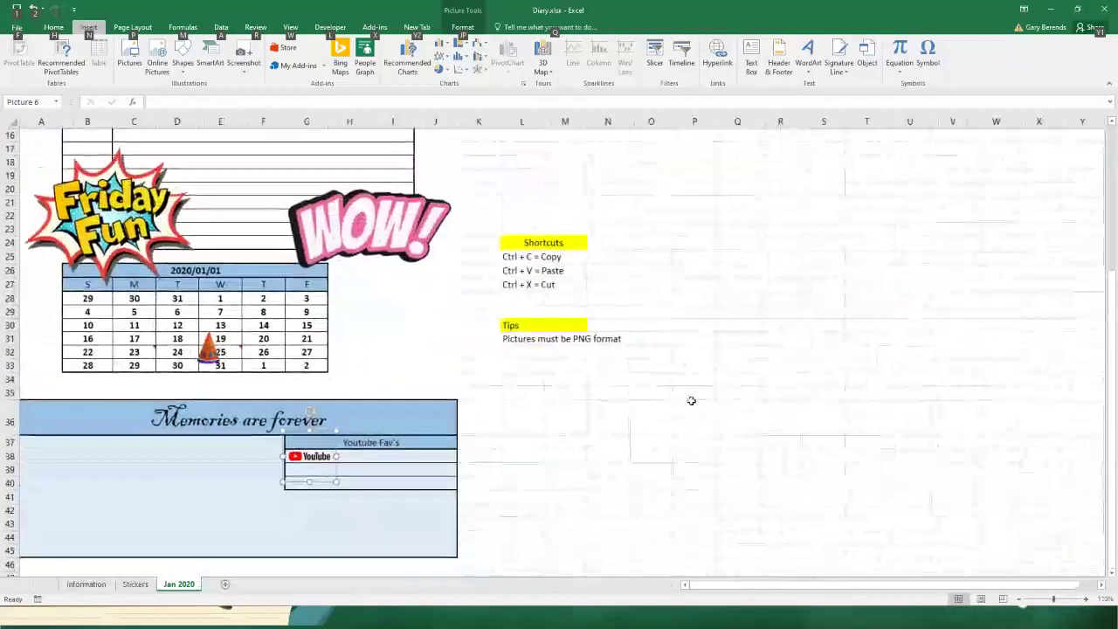
pyautogui.click(576, 456)
pyautogui.moveTo(756, 586); pyautogui.dragTo(733, 591)
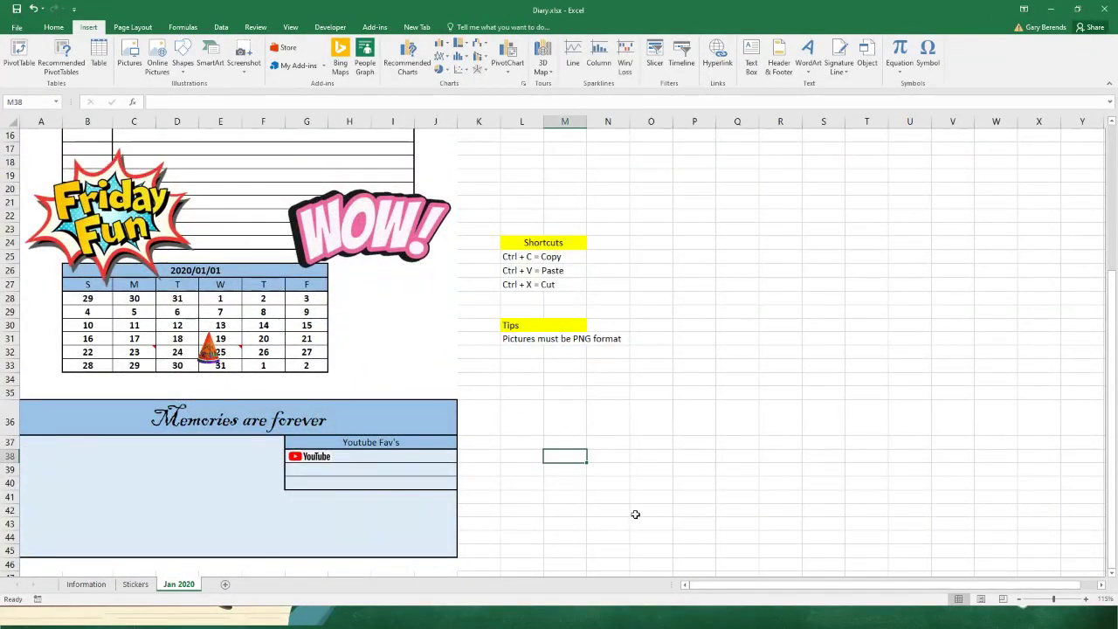
pyautogui.click(633, 457)
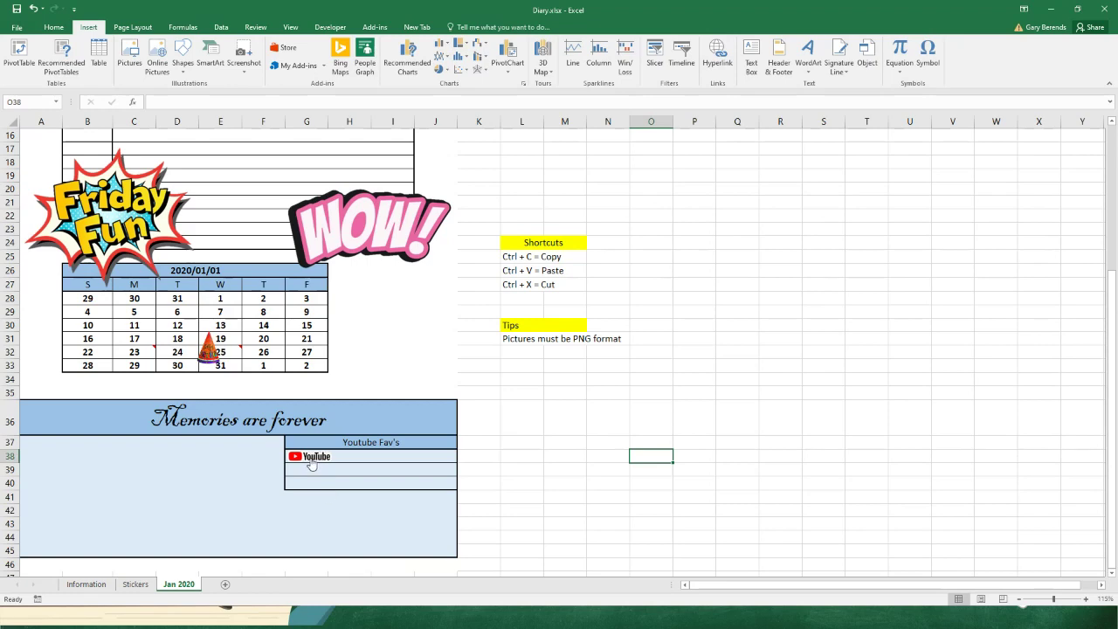
pyautogui.scroll(6, 529, 511)
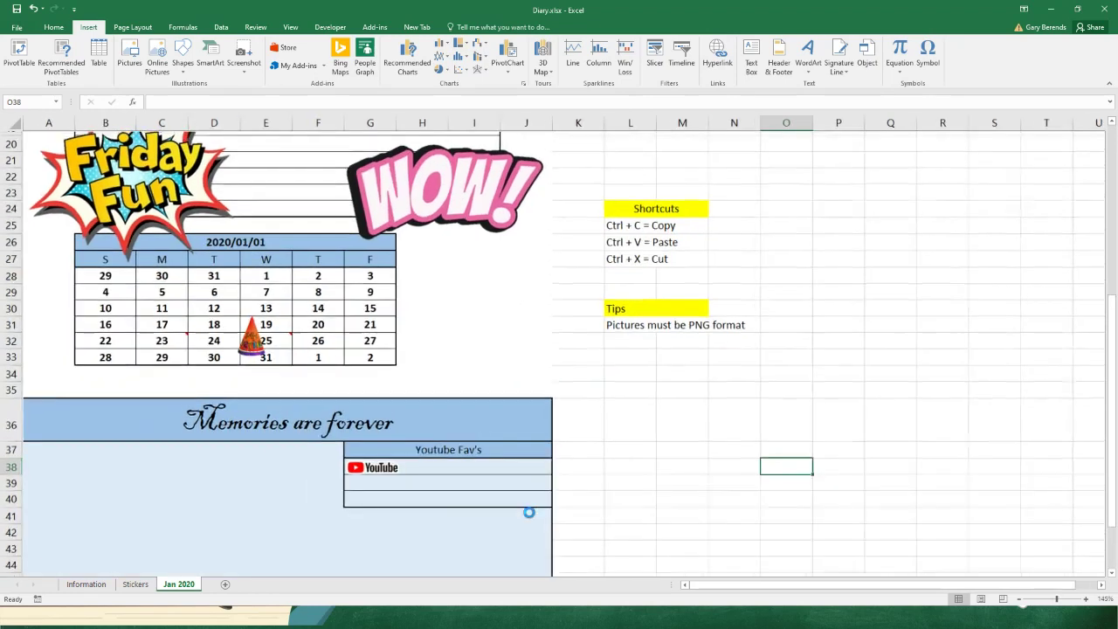
pyautogui.scroll(-2, 1113, 387)
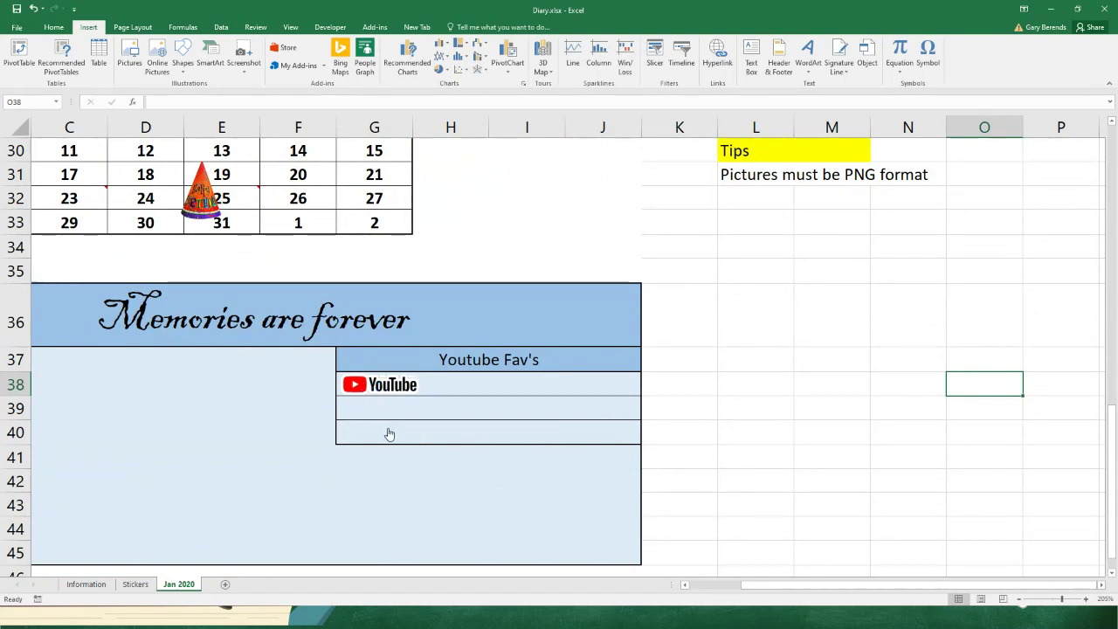
pyautogui.click(390, 434)
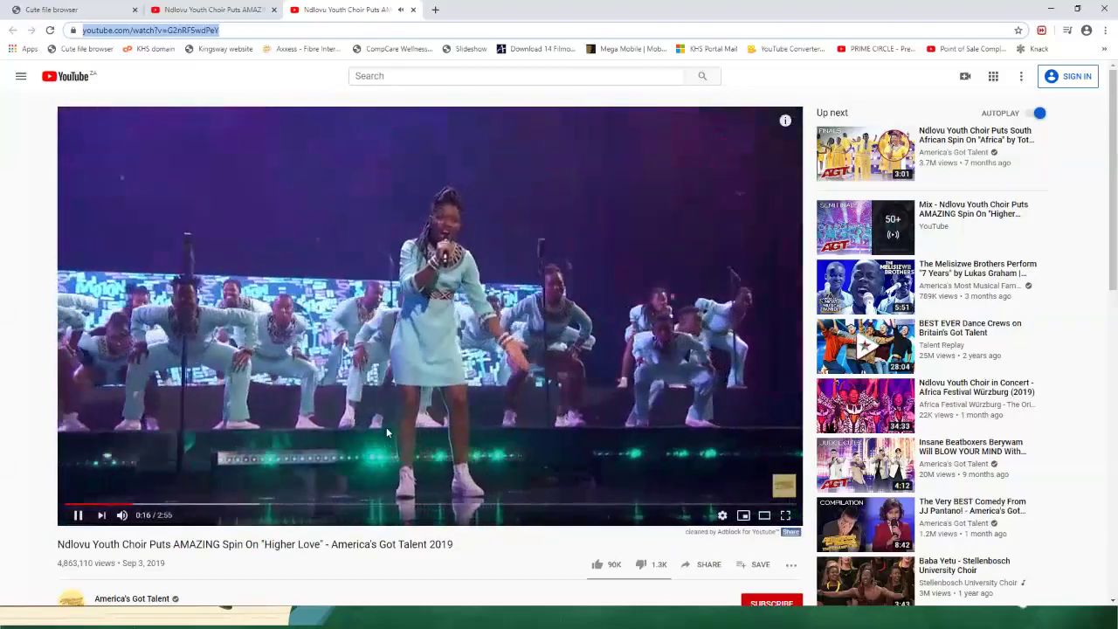
# Close both Ndlovu Youth Choir video tabs in Chrome and switch back to the Excel diary.
pyautogui.click(413, 10)
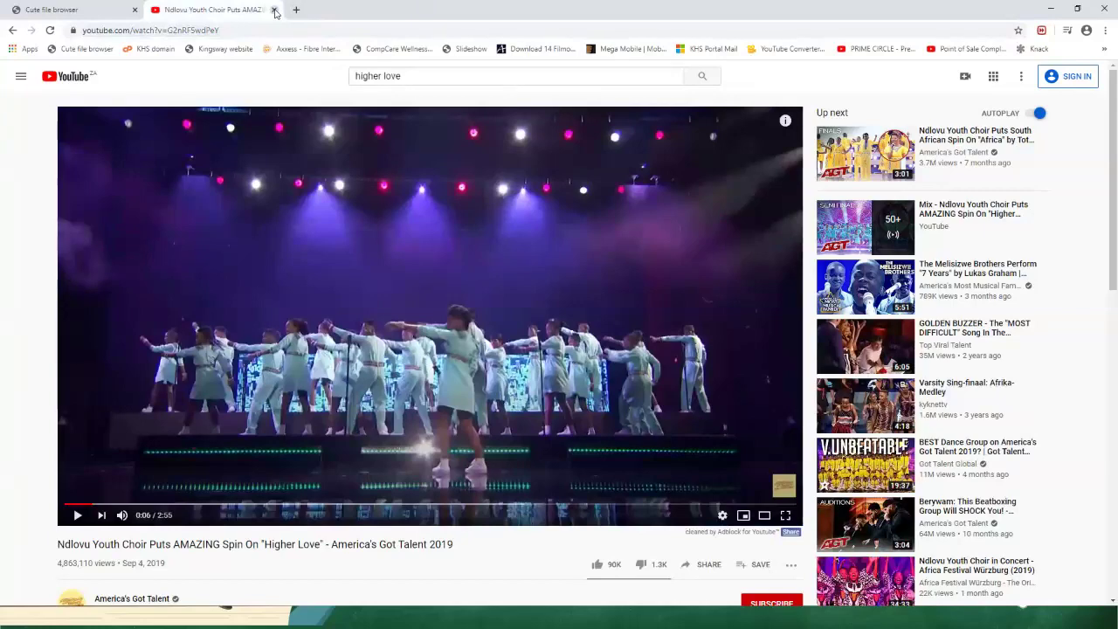
pyautogui.click(274, 10)
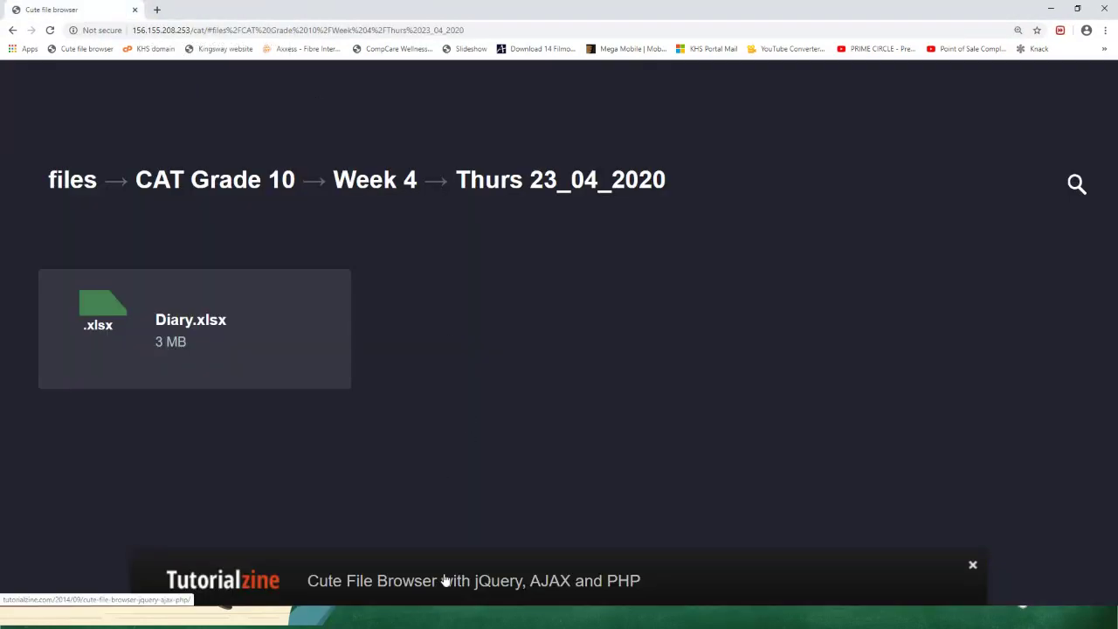
pyautogui.hotkey('alt', 'Tab')
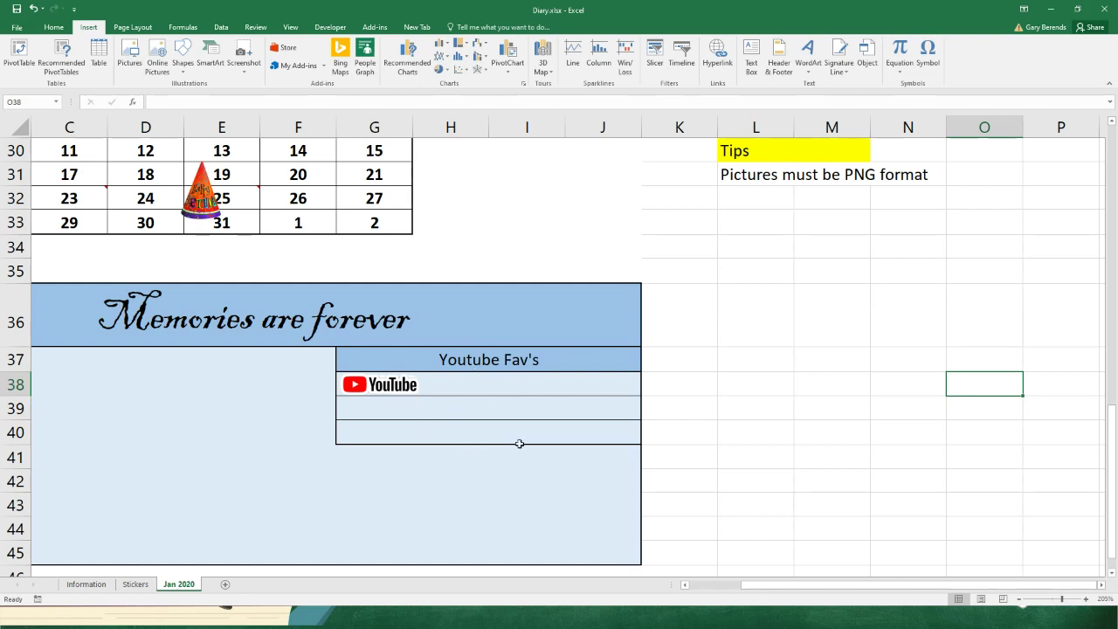
# Look over the Memories are forever section and the January calendar above it.
pyautogui.click(725, 521)
pyautogui.moveTo(744, 583); pyautogui.dragTo(690, 584)
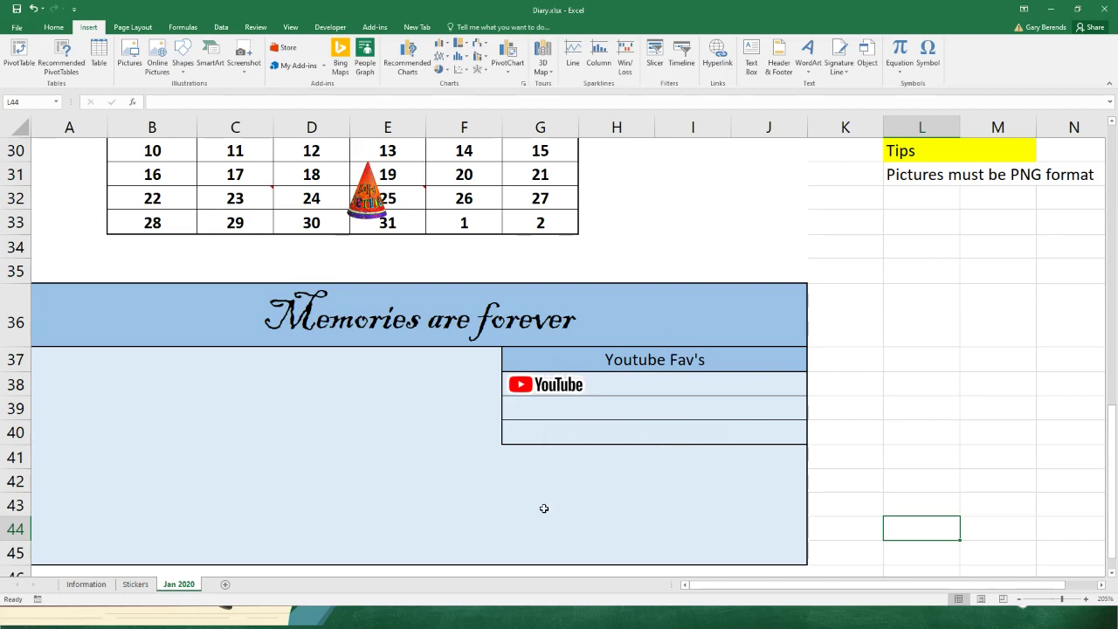
pyautogui.scroll(1, 543, 509)
pyautogui.scroll(-3, 544, 508)
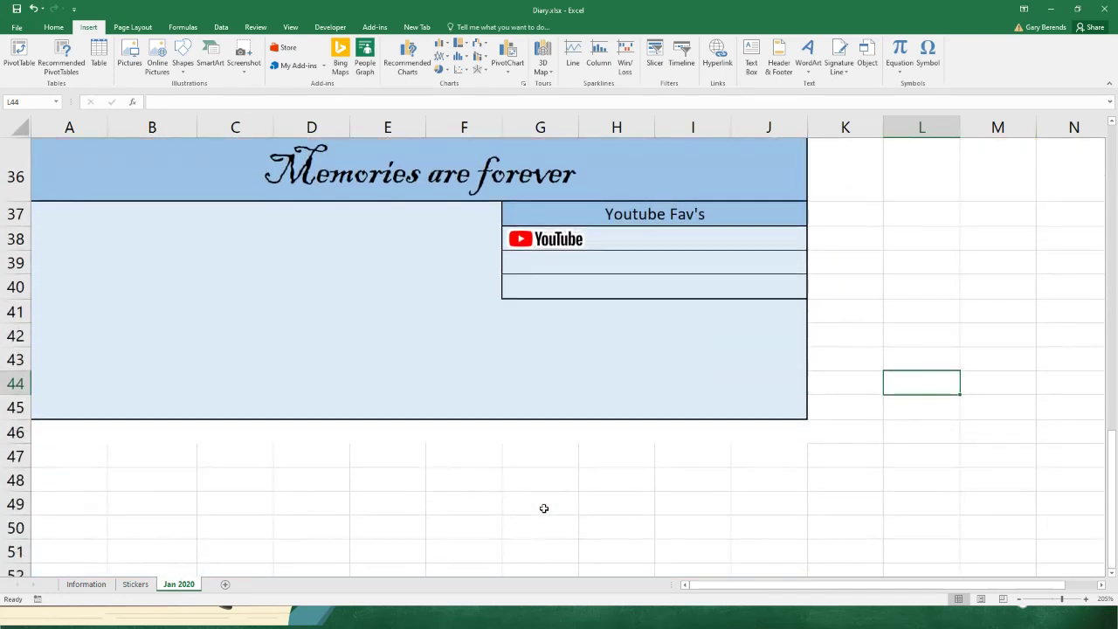
pyautogui.scroll(1, 543, 509)
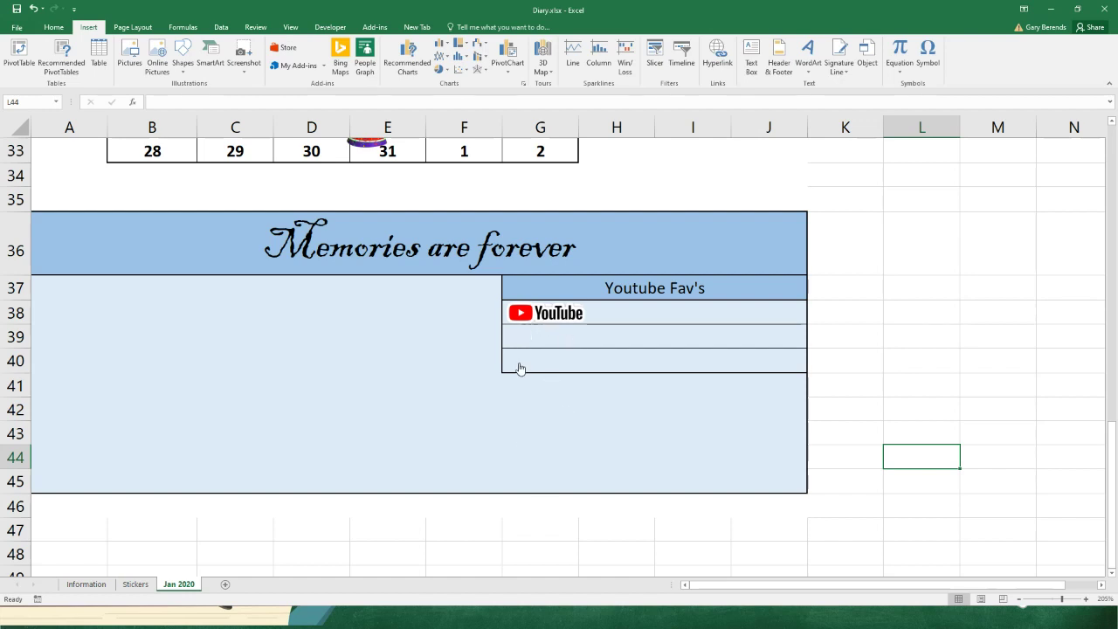
pyautogui.scroll(5, 529, 458)
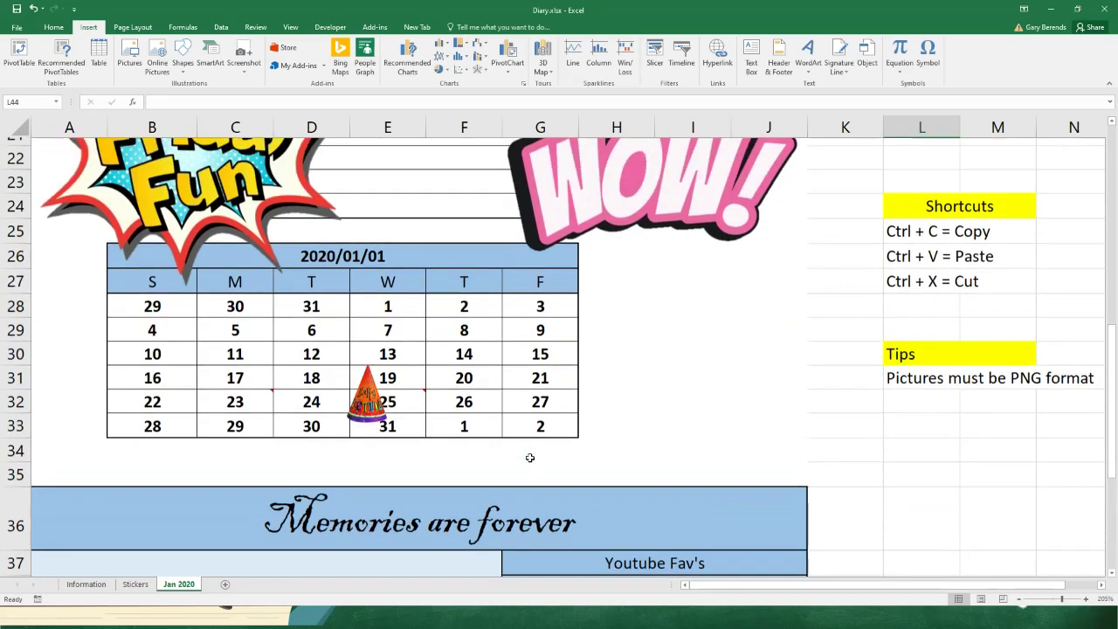
pyautogui.scroll(-4, 530, 457)
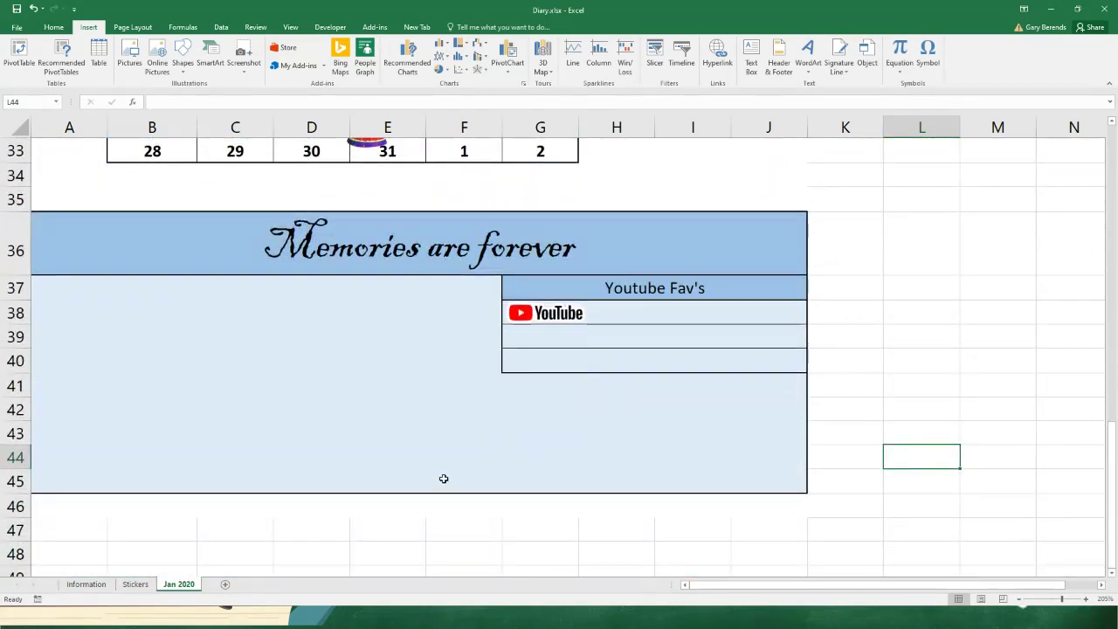
pyautogui.scroll(1, 443, 480)
# Select cell B40 in the empty area of the Memories are forever section.
pyautogui.click(150, 427)
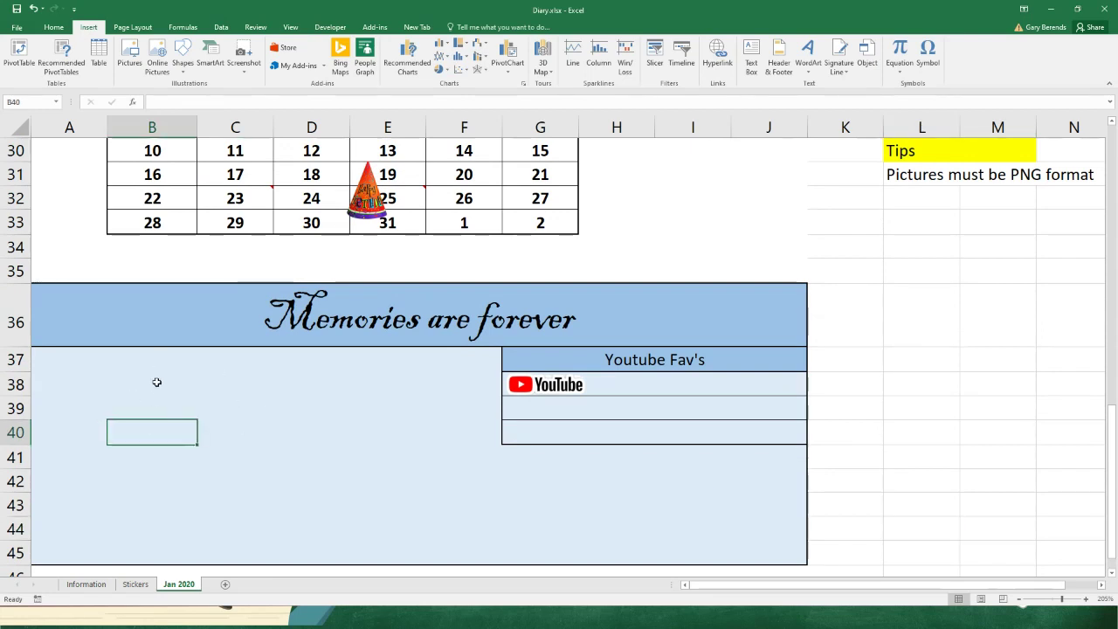
pyautogui.click(156, 384)
pyautogui.click(156, 438)
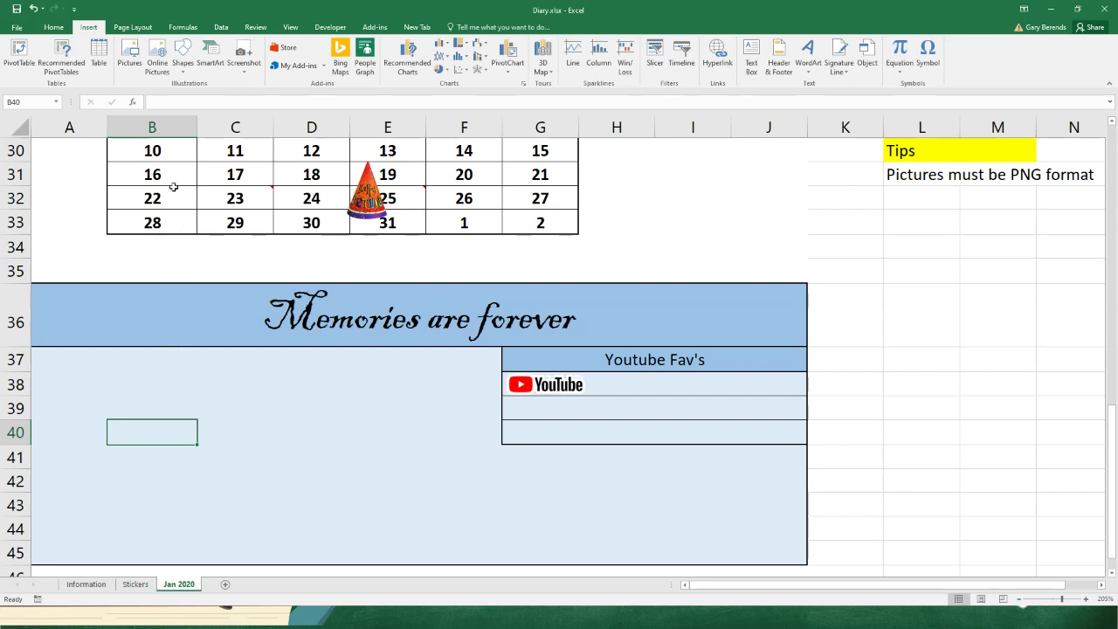
pyautogui.click(158, 60)
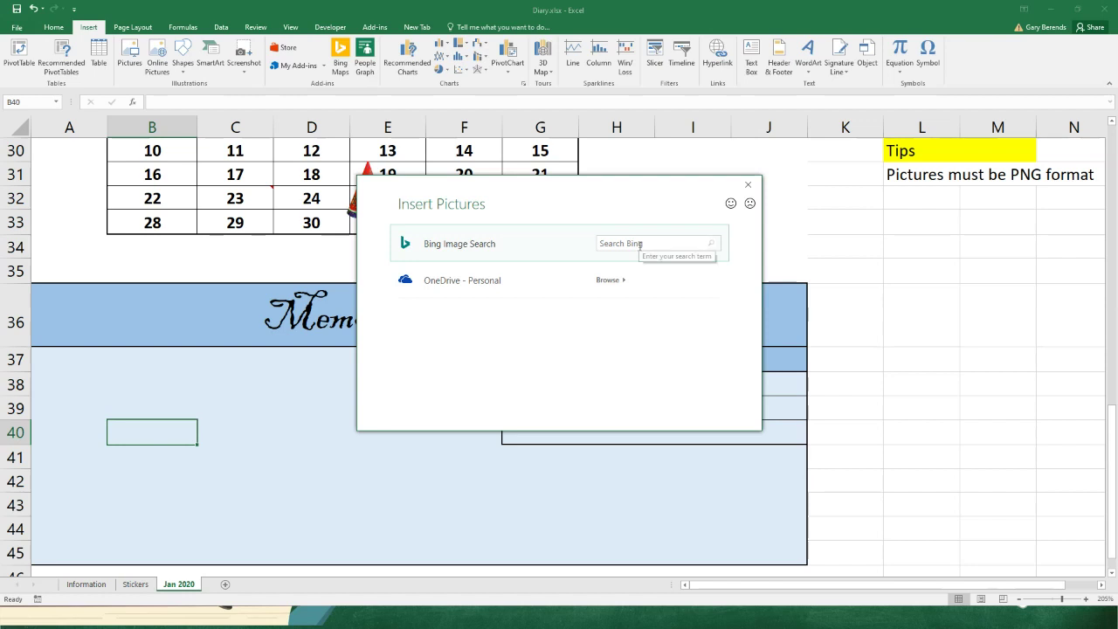
pyautogui.click(748, 186)
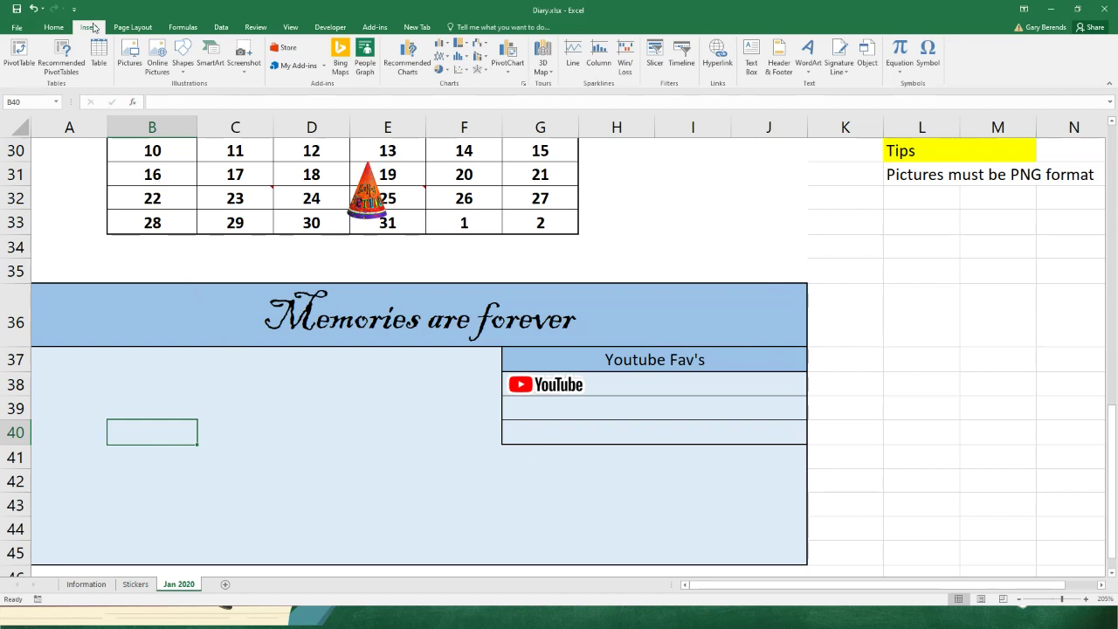
pyautogui.click(129, 56)
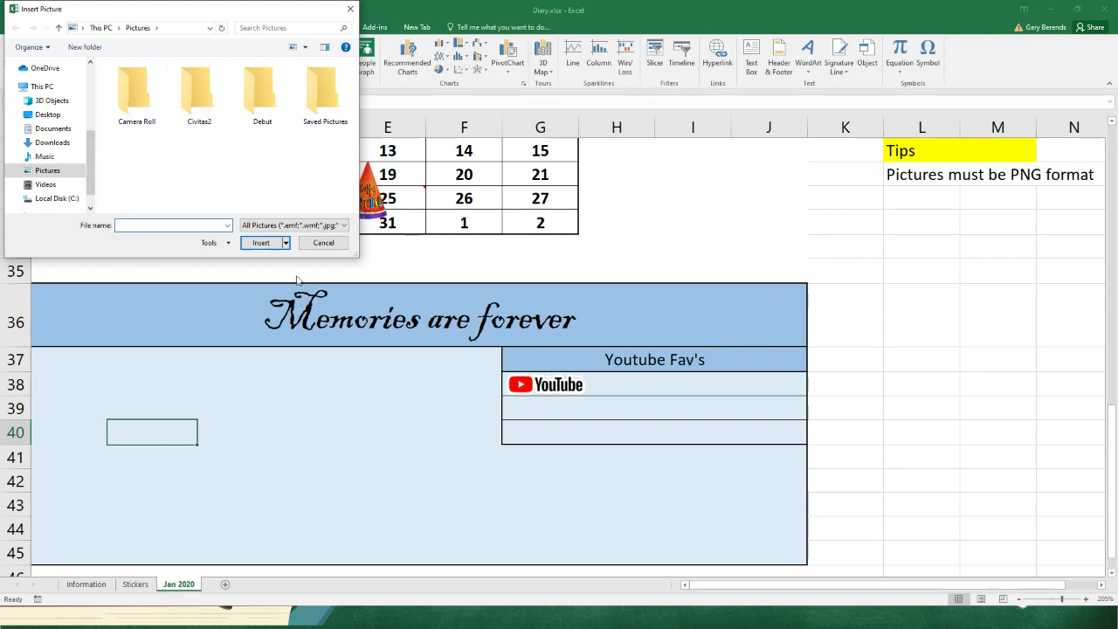
pyautogui.click(323, 242)
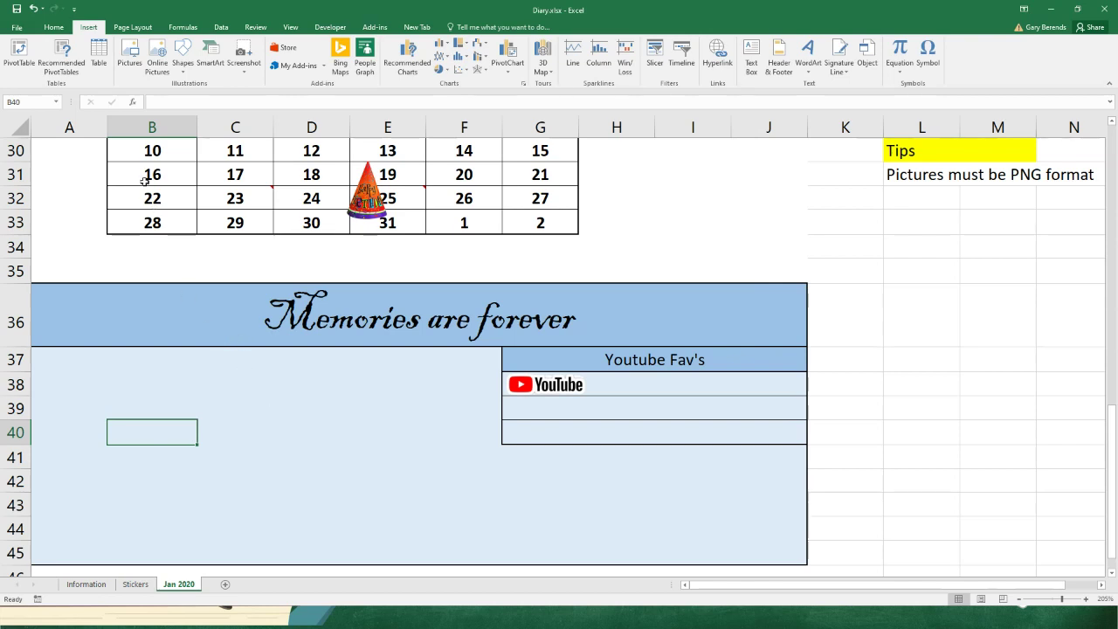
# Insert the JPG selfie of the man in a white jacket from the Desktop folder at cell B40.
pyautogui.click(130, 75)
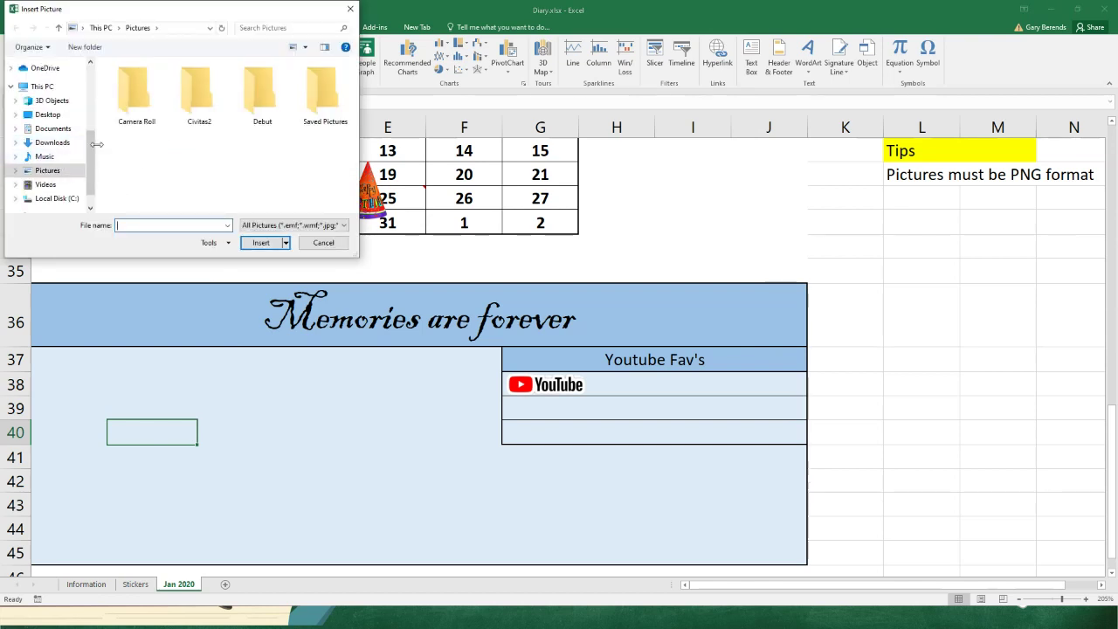
pyautogui.click(47, 114)
pyautogui.scroll(-3, 175, 157)
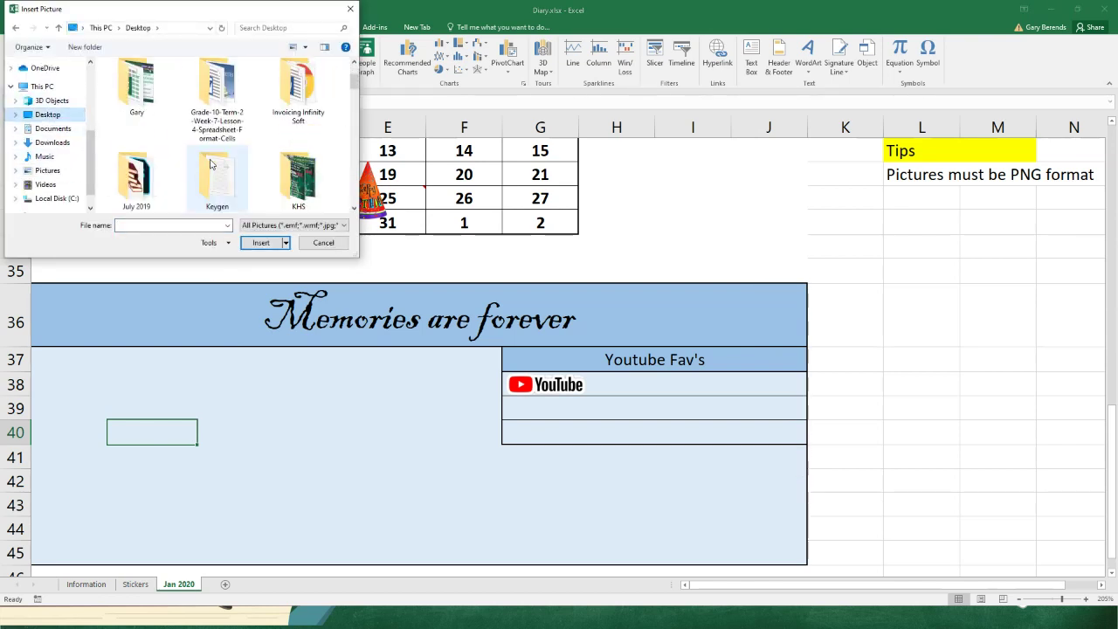
pyautogui.scroll(-6, 218, 164)
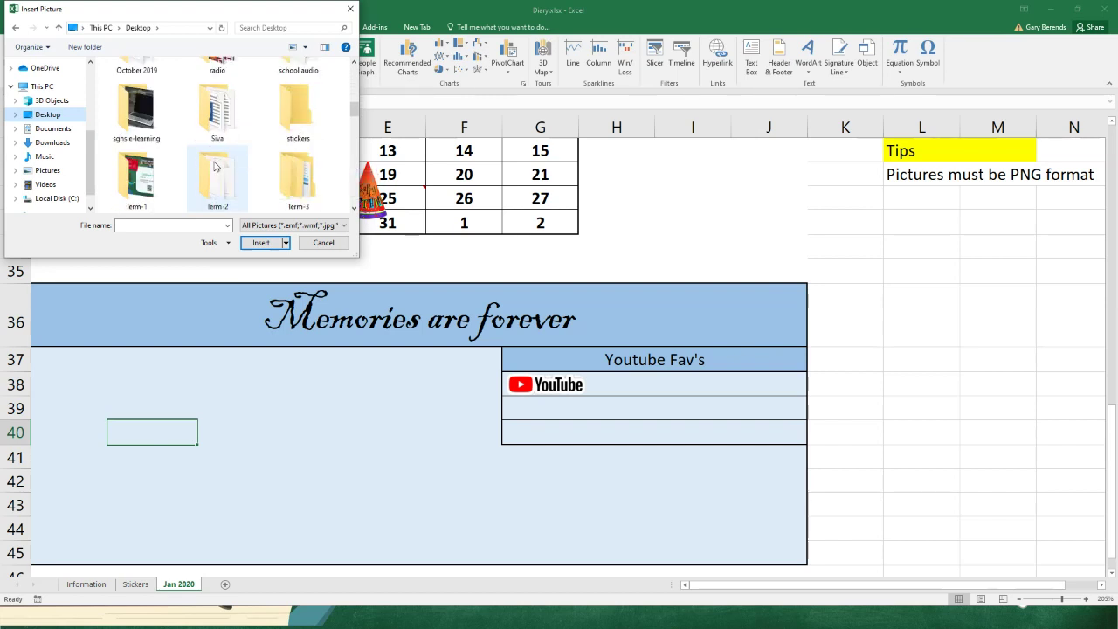
pyautogui.scroll(-5, 214, 166)
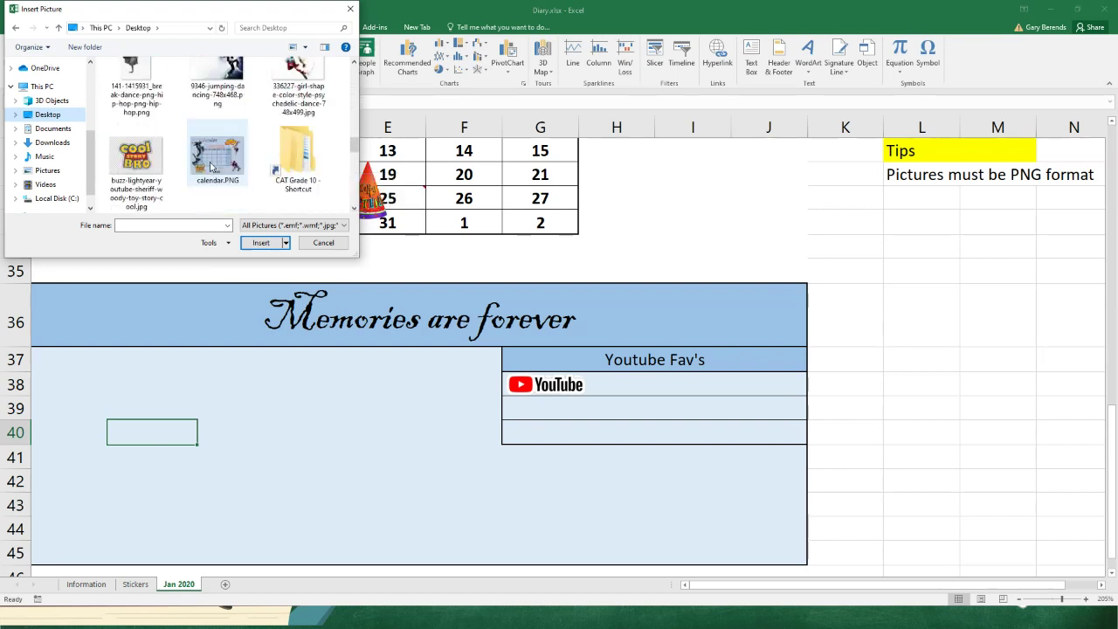
pyautogui.scroll(-4, 211, 166)
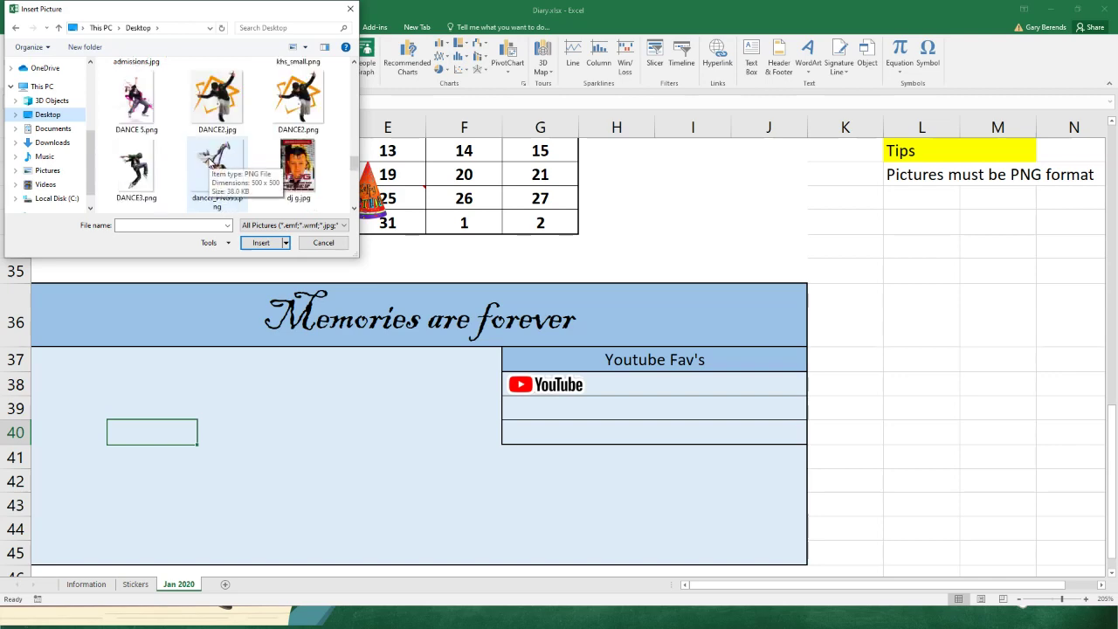
pyautogui.scroll(-3, 209, 164)
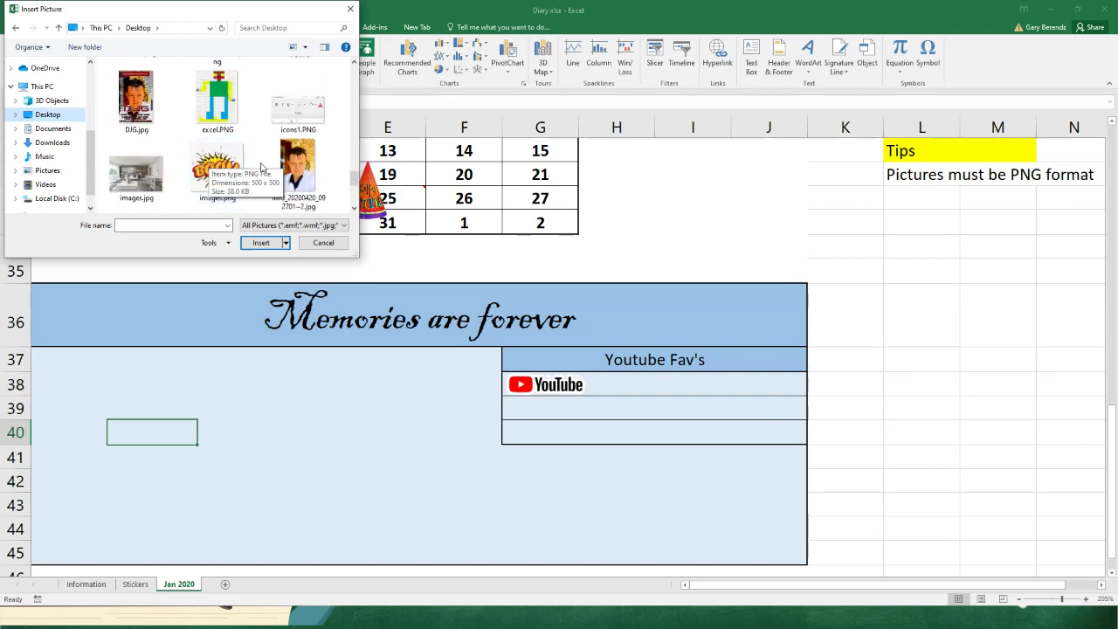
pyautogui.click(295, 173)
pyautogui.click(269, 244)
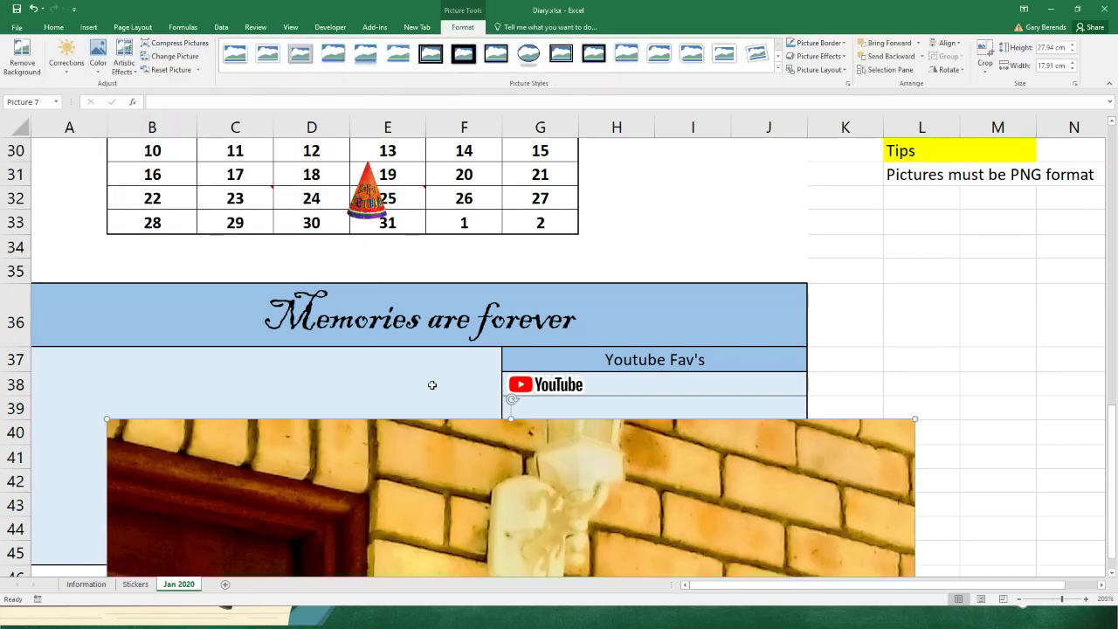
# Shrink the selfie to about 5.06 cm high by 3.24 cm wide and tilt it counterclockwise beside the Memories are forever heading.
pyautogui.moveTo(560, 443); pyautogui.dragTo(491, 250)
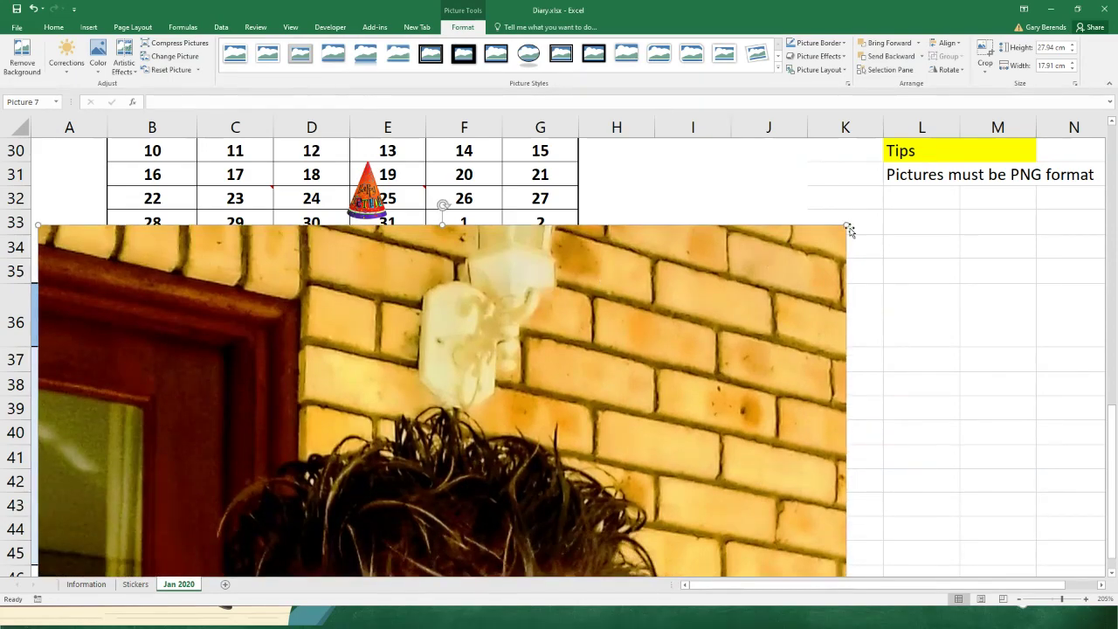
pyautogui.moveTo(844, 227); pyautogui.dragTo(628, 184)
pyautogui.moveTo(761, 172); pyautogui.dragTo(429, 351)
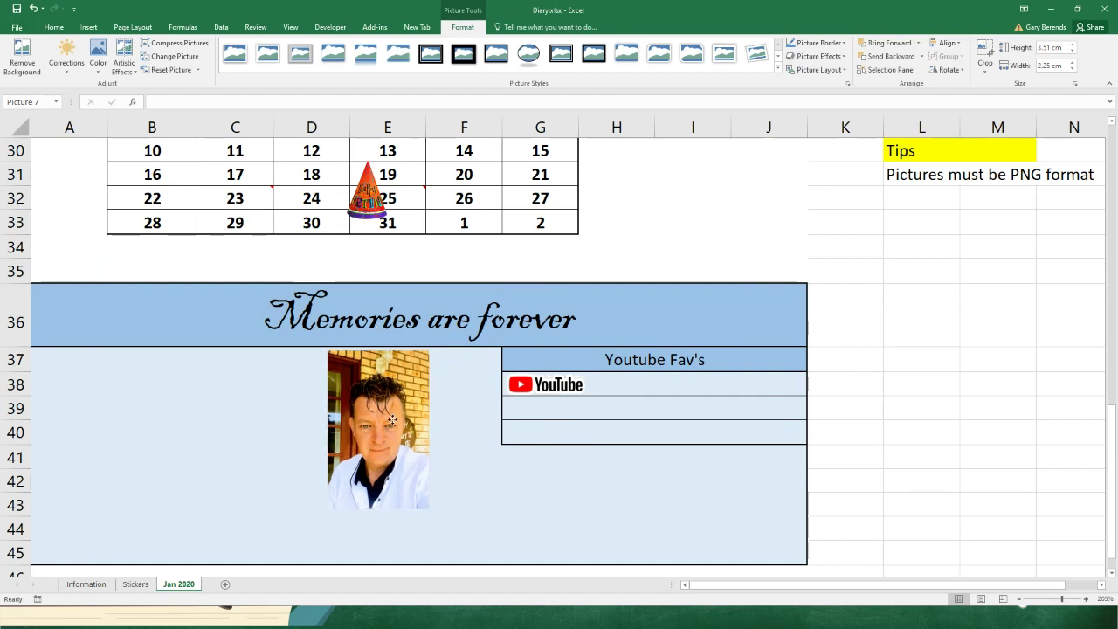
pyautogui.moveTo(399, 415); pyautogui.dragTo(153, 422)
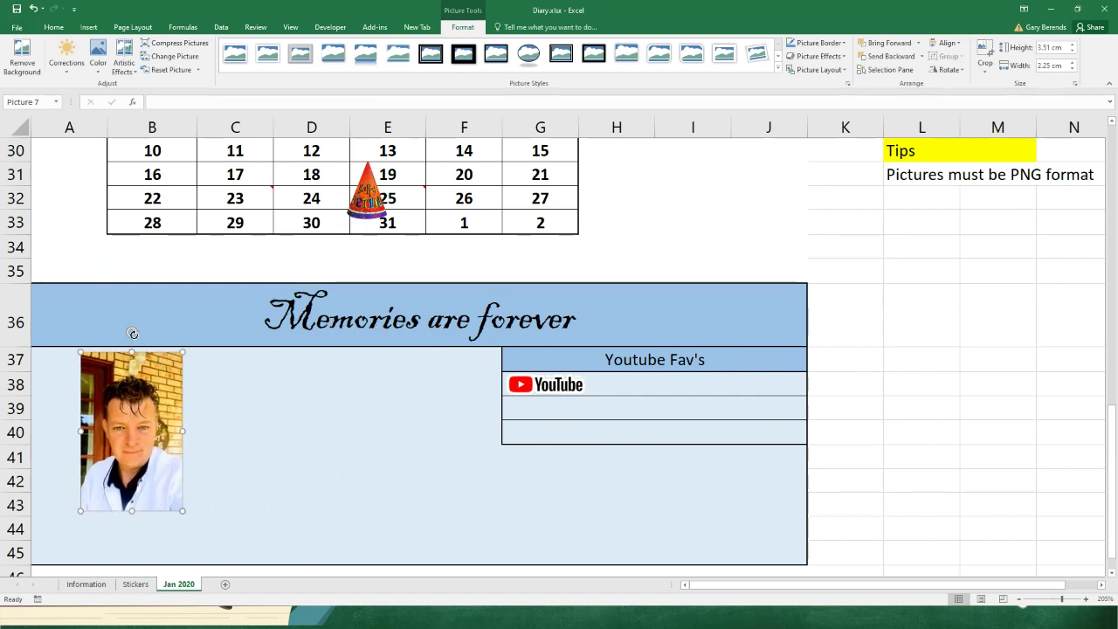
pyautogui.moveTo(132, 335); pyautogui.dragTo(173, 270)
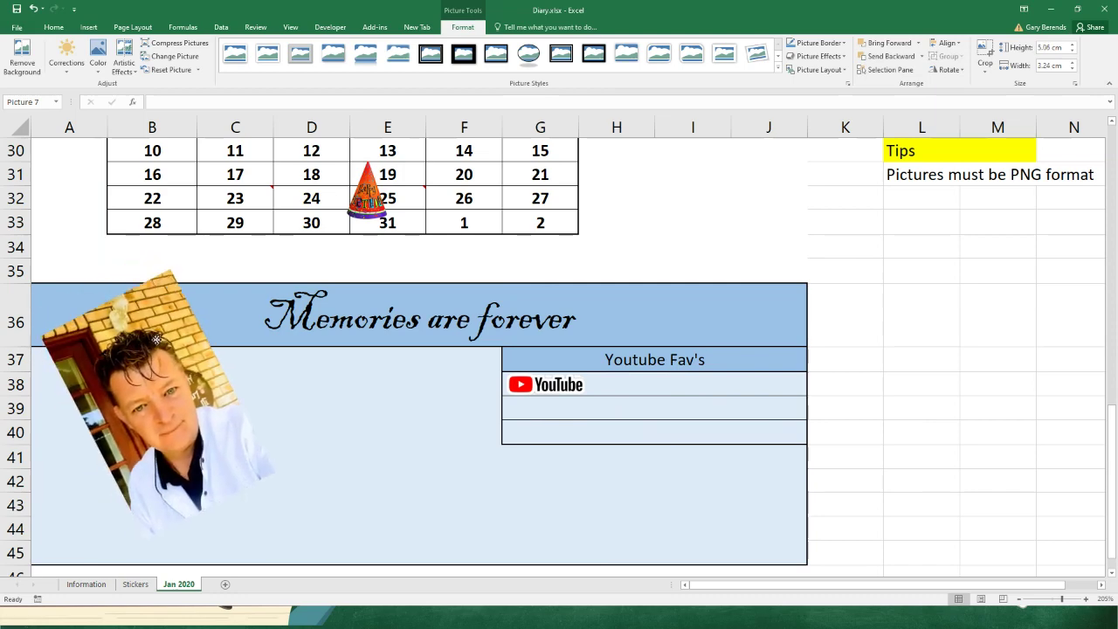
# Apply the white-framed picture style with rounded diagonal corners to the selfie and deselect it.
pyautogui.click(456, 63)
pyautogui.click(273, 61)
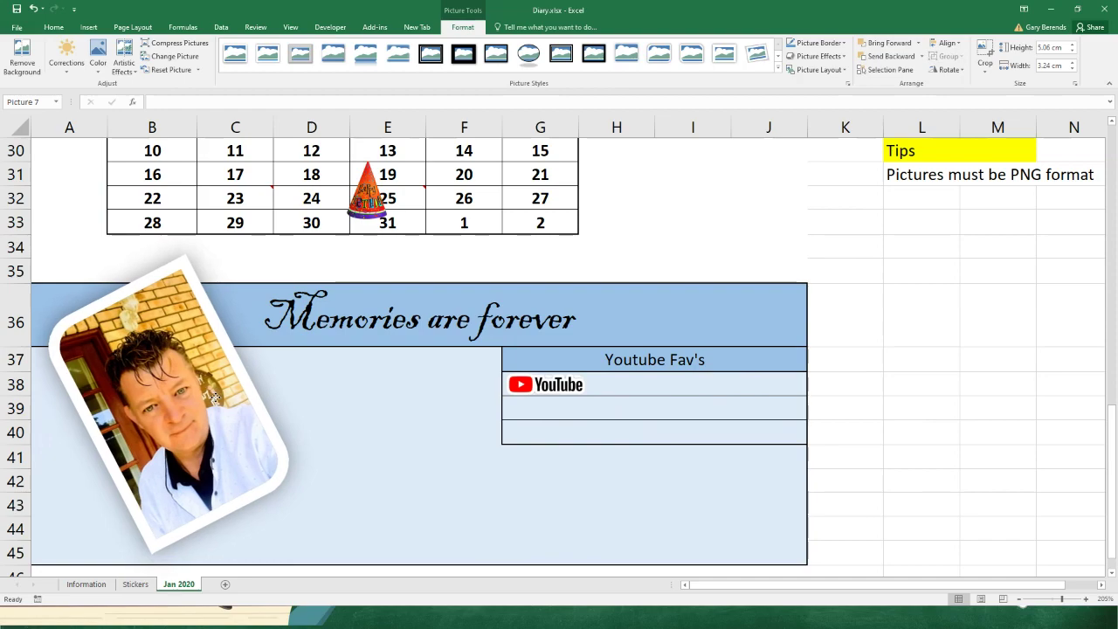
pyautogui.click(325, 412)
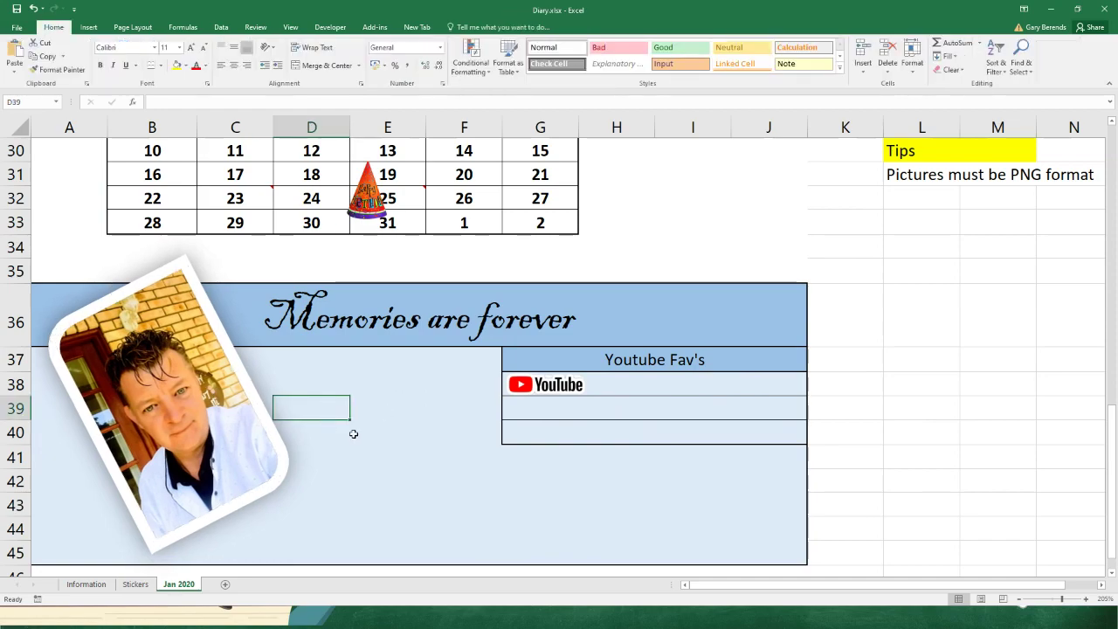
# Copy the entire Jan 2020 worksheet, including its stickers and pictures.
pyautogui.scroll(-4, 311, 353)
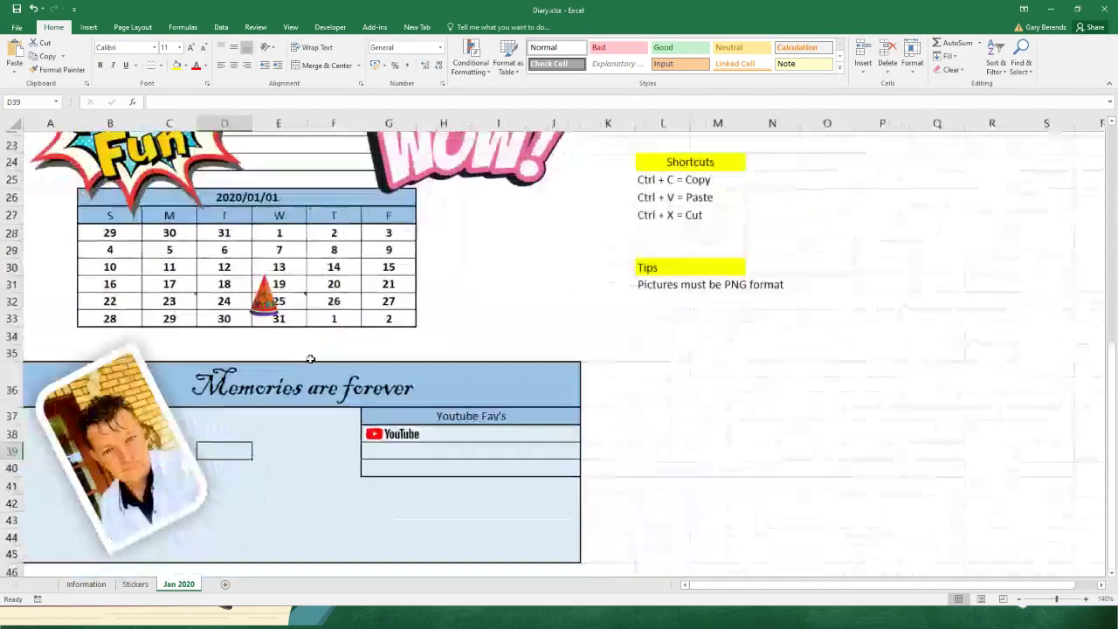
pyautogui.scroll(-5, 310, 358)
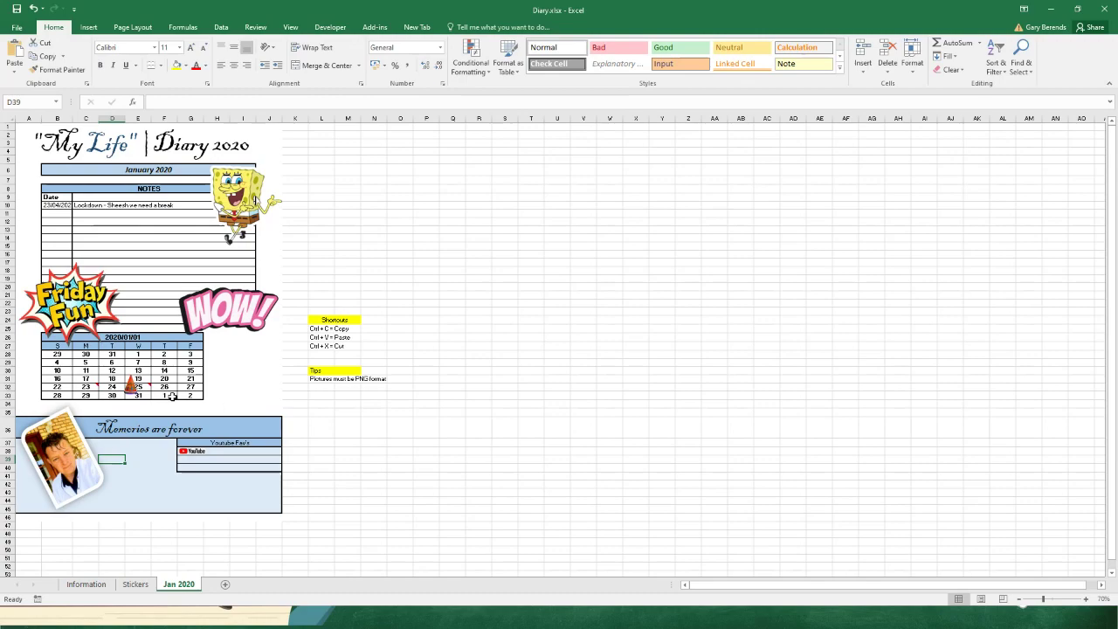
pyautogui.keyDown('ctrl'); pyautogui.scroll(4, 171, 395); pyautogui.keyUp('ctrl')
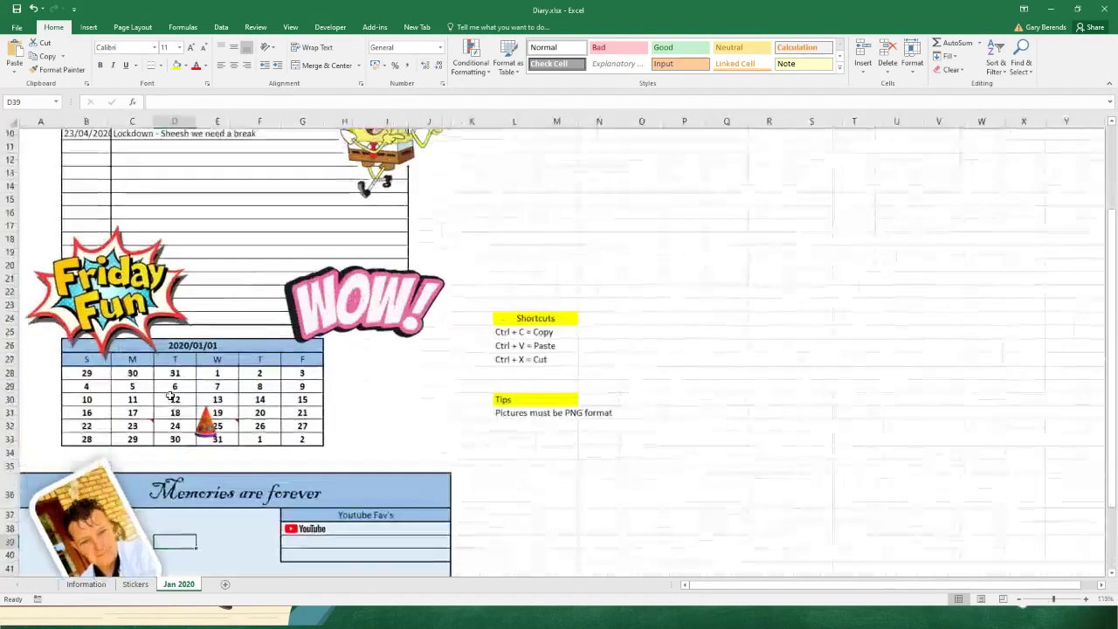
pyautogui.scroll(6, 218, 417)
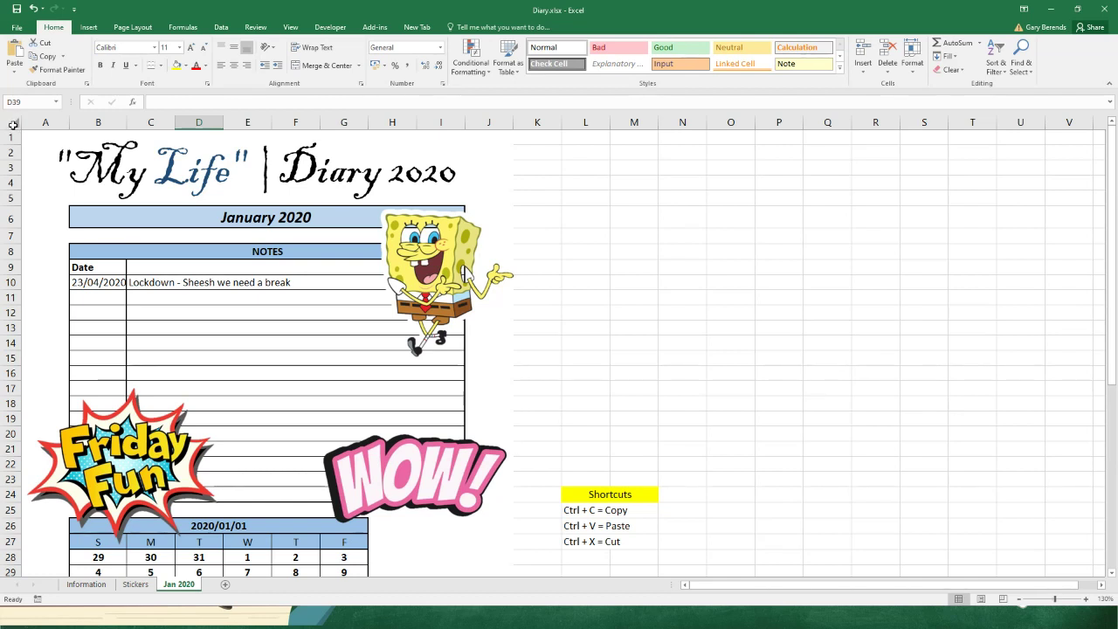
pyautogui.click(14, 125)
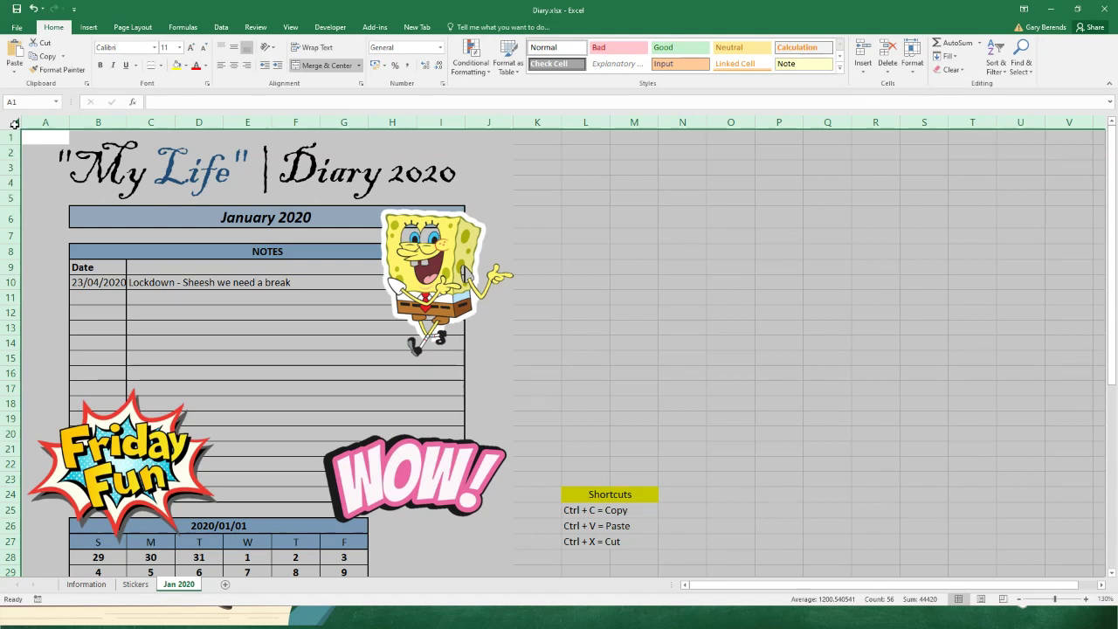
pyautogui.rightClick(35, 164)
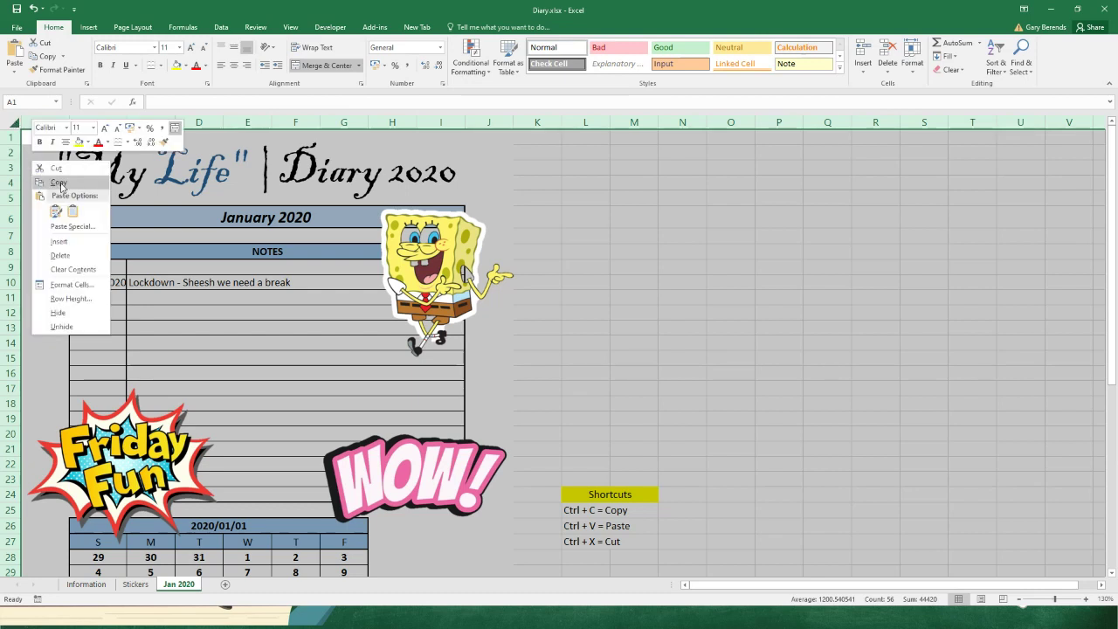
pyautogui.click(58, 182)
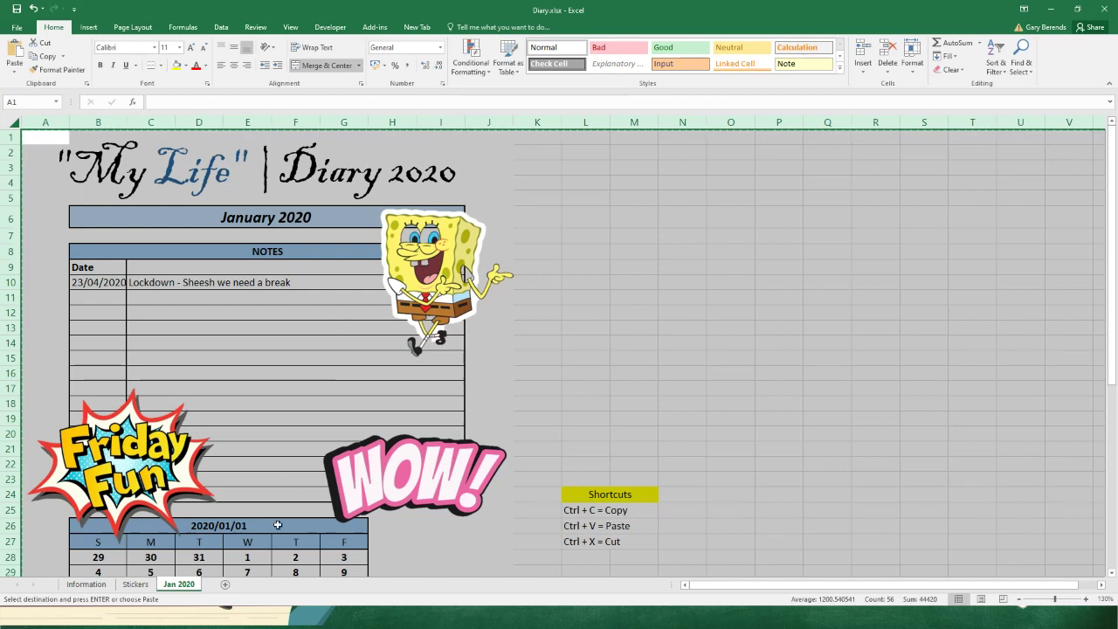
# Add a new worksheet after Jan 2020 and rename it Feb 2020.
pyautogui.click(226, 584)
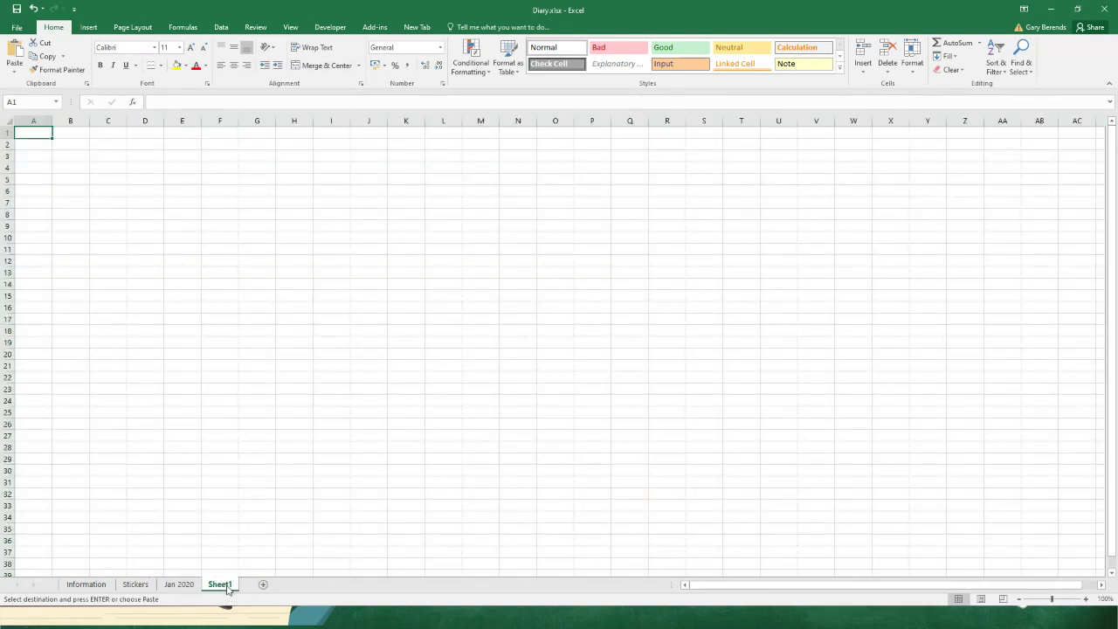
pyautogui.doubleClick(226, 586)
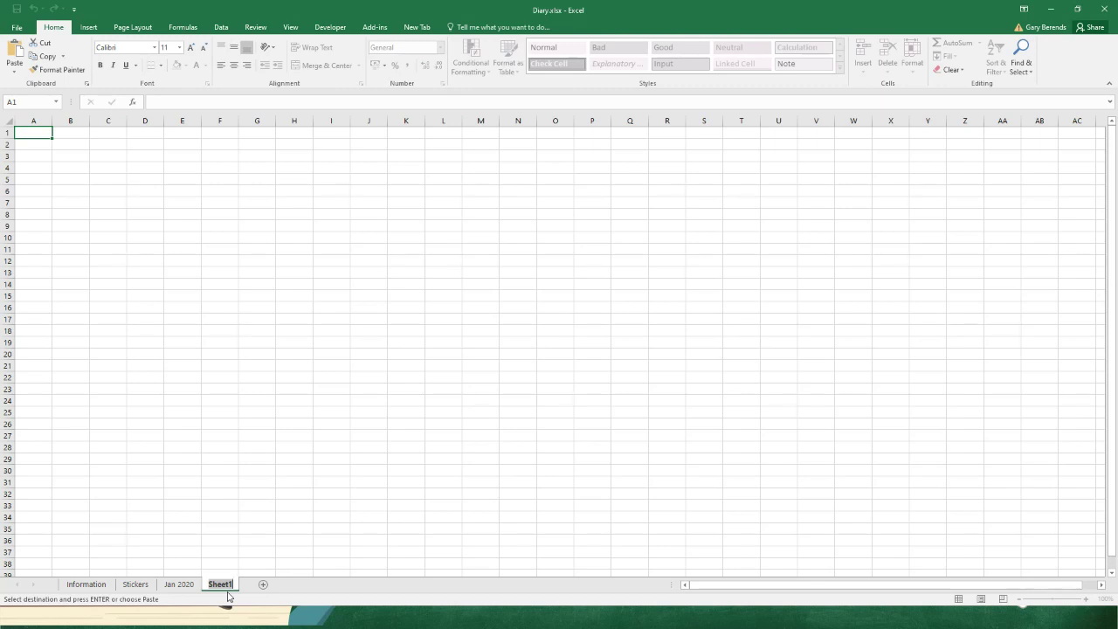
pyautogui.write('Feb 2020')
pyautogui.press('Return')
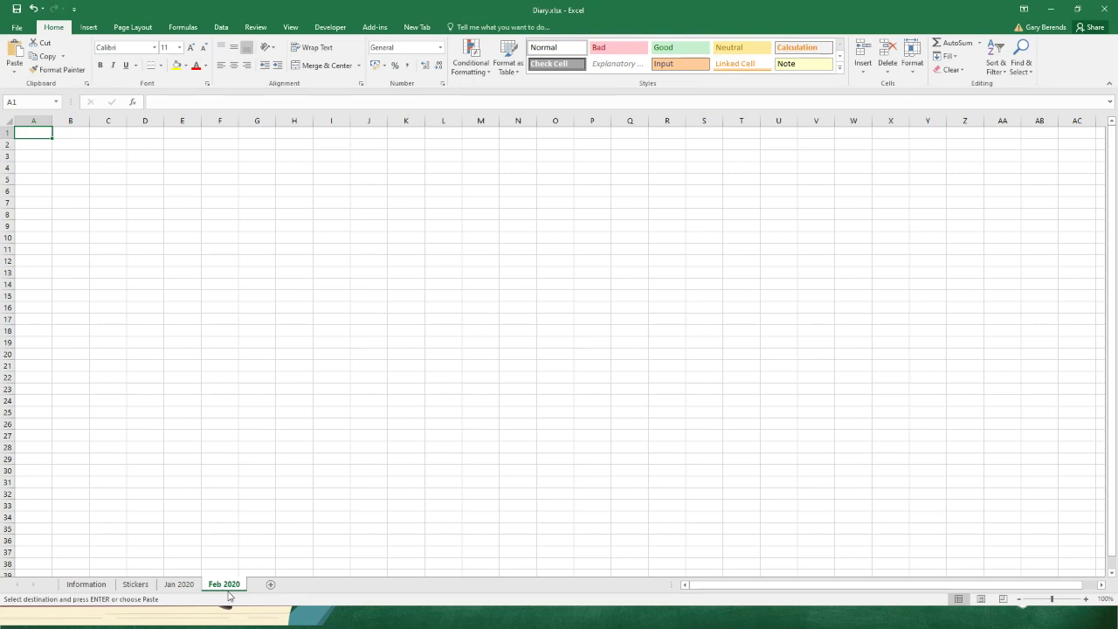
# Paste the copied January page into the Feb 2020 sheet starting at cell A1.
pyautogui.click(178, 583)
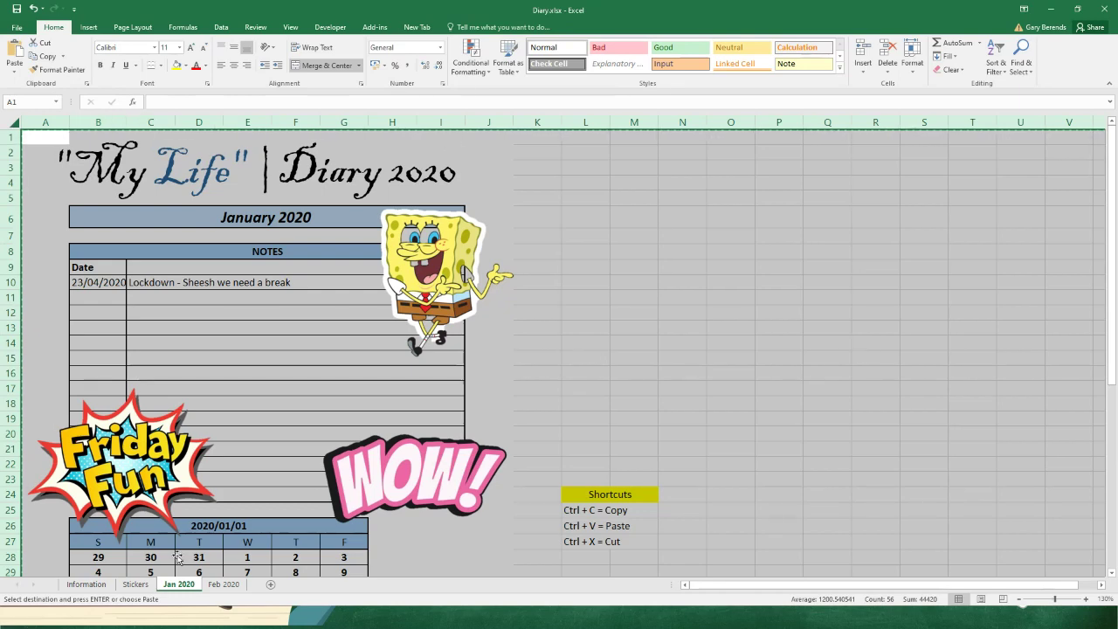
pyautogui.click(220, 586)
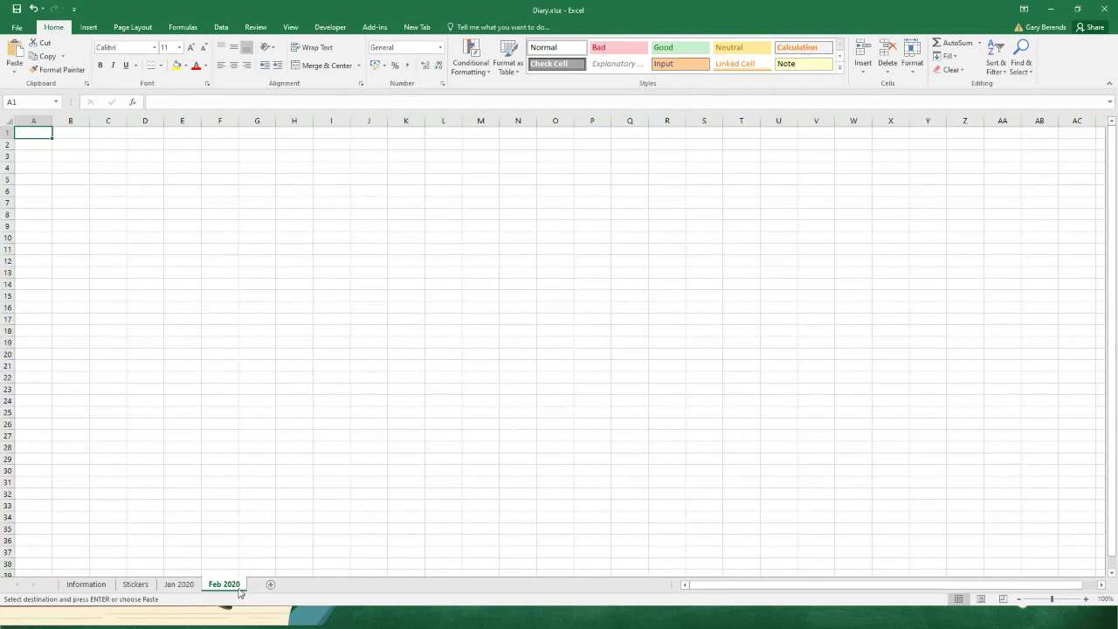
pyautogui.rightClick(25, 130)
pyautogui.click(49, 182)
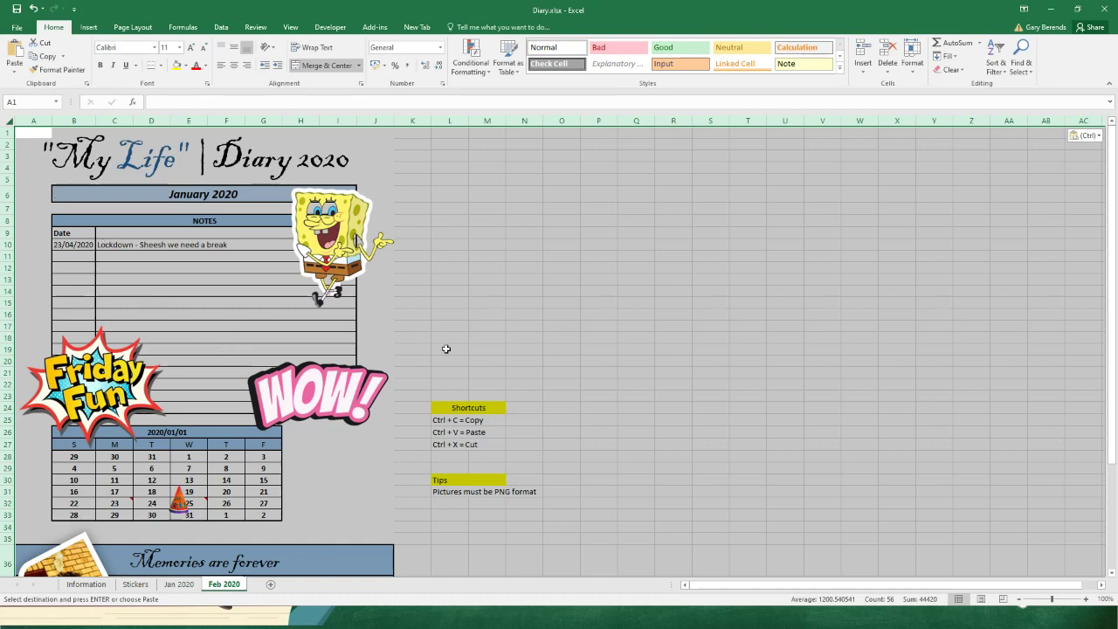
pyautogui.click(513, 324)
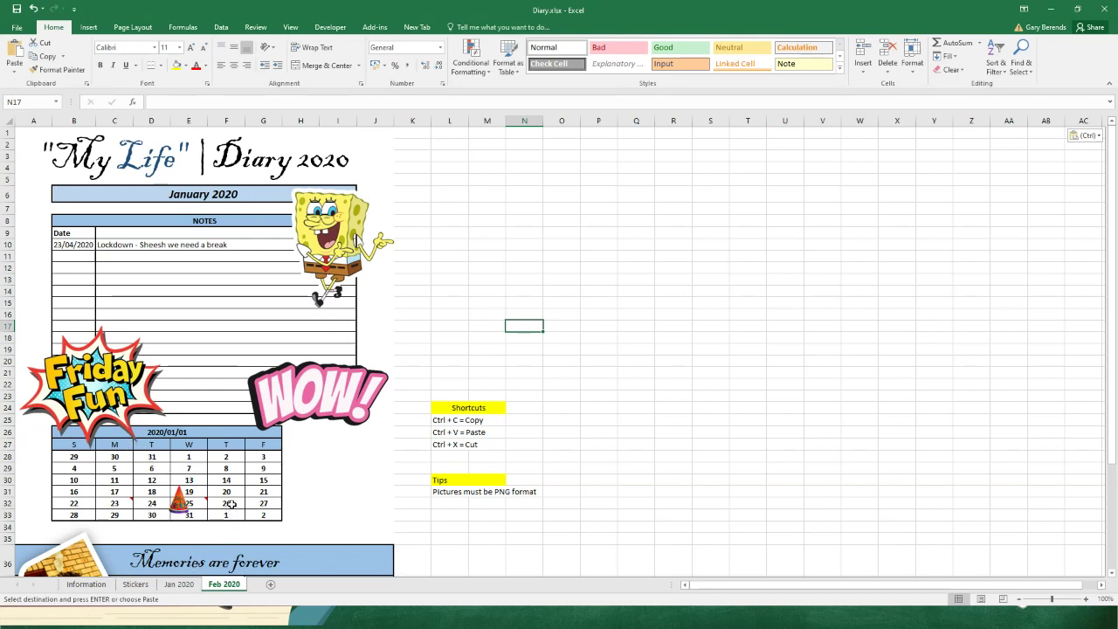
# Change the month heading in cell B6 to Feb 2020.
pyautogui.click(207, 194)
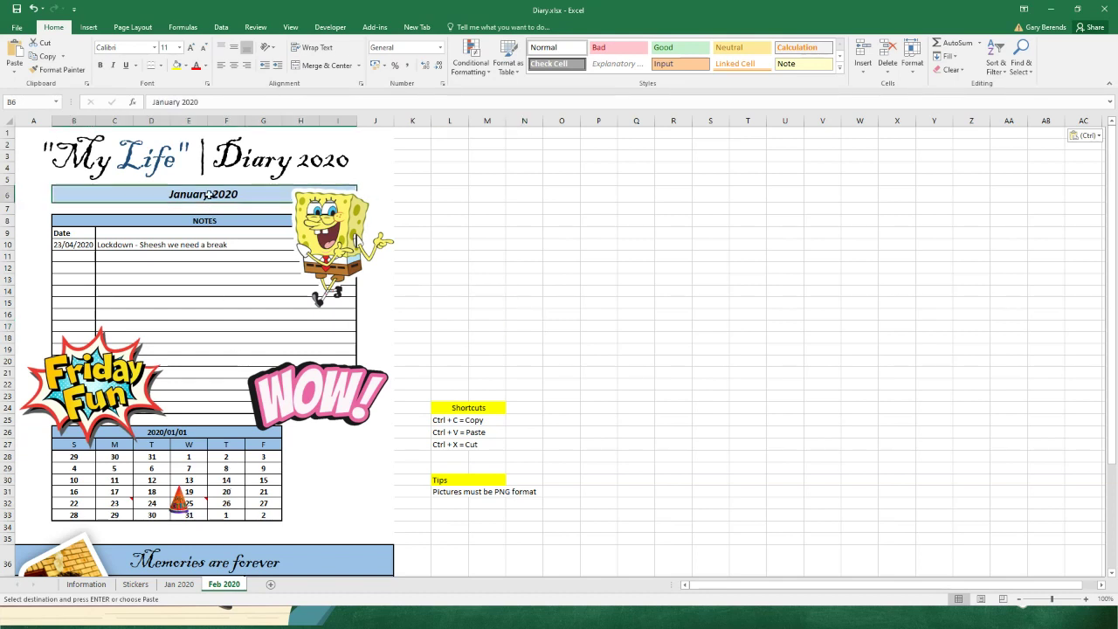
pyautogui.doubleClick(181, 102)
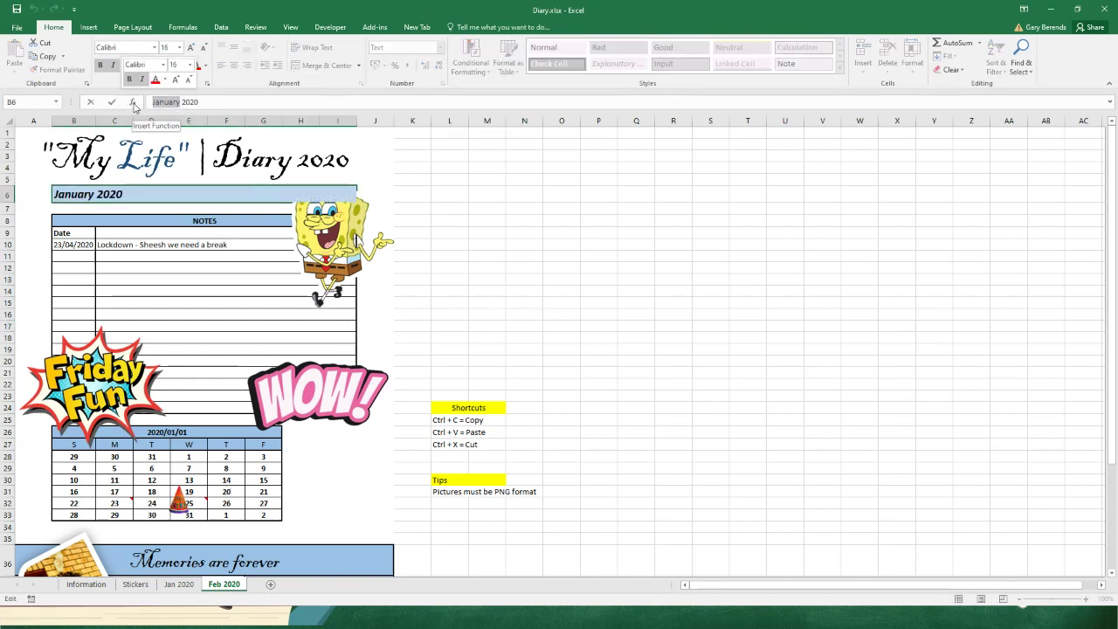
pyautogui.write('Feb')
pyautogui.press('Return')
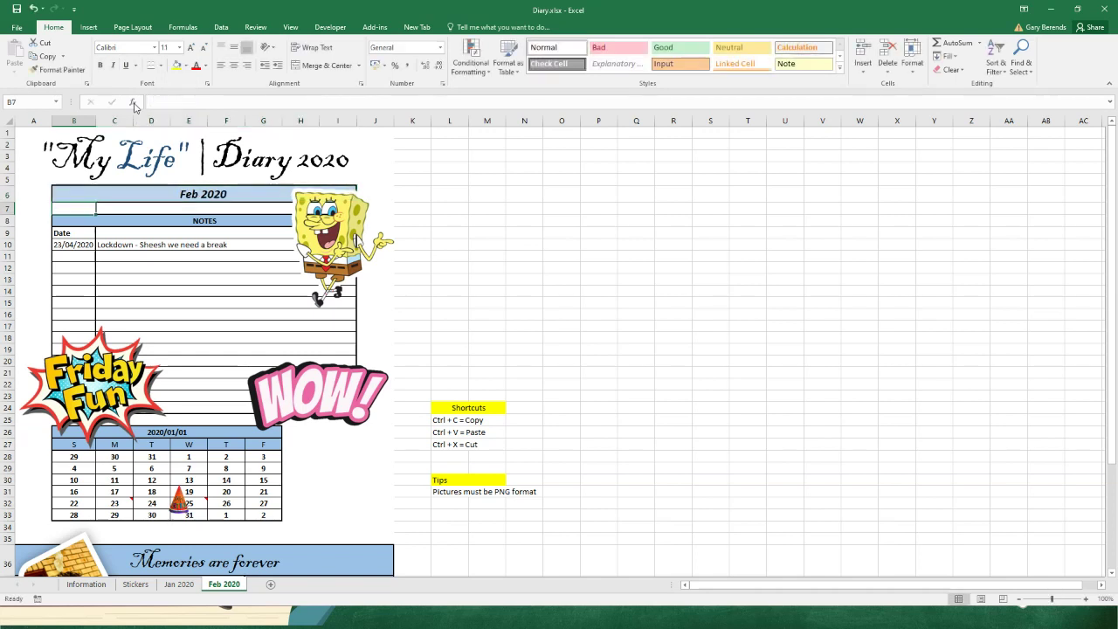
# Clear the date and the lockdown note from row 10 of the Notes table.
pyautogui.click(86, 245)
pyautogui.press('Delete')
pyautogui.click(119, 244)
pyautogui.press('Delete')
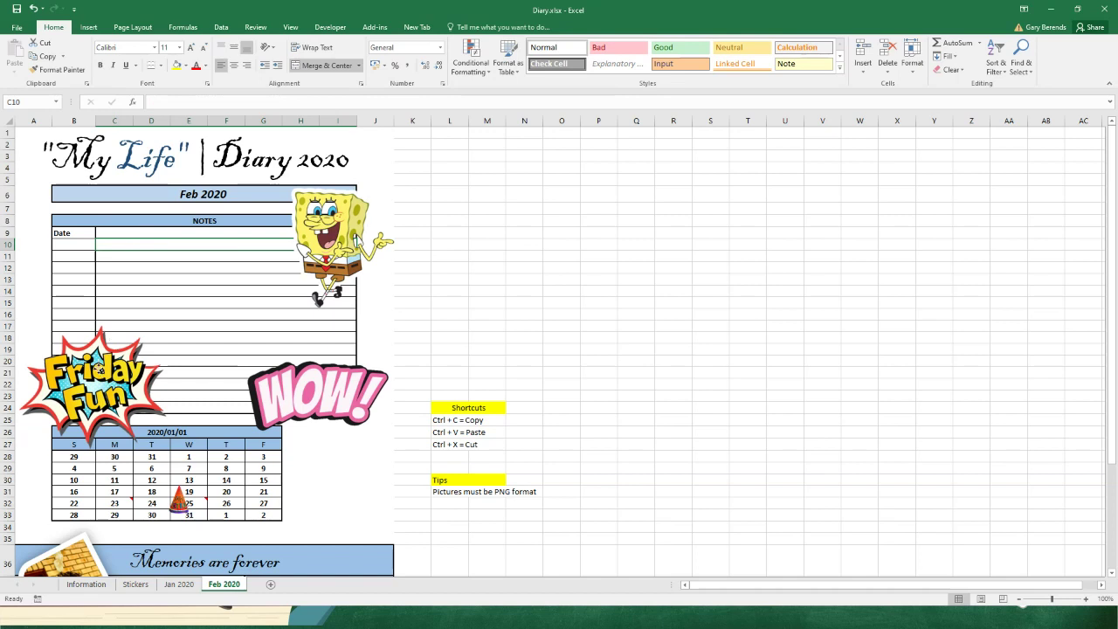
# Delete the Friday Fun, WOW!, SpongeBob and party hat stickers from the Feb 2020 sheet.
pyautogui.click(116, 376)
pyautogui.press('Delete')
pyautogui.click(315, 389)
pyautogui.press('Delete')
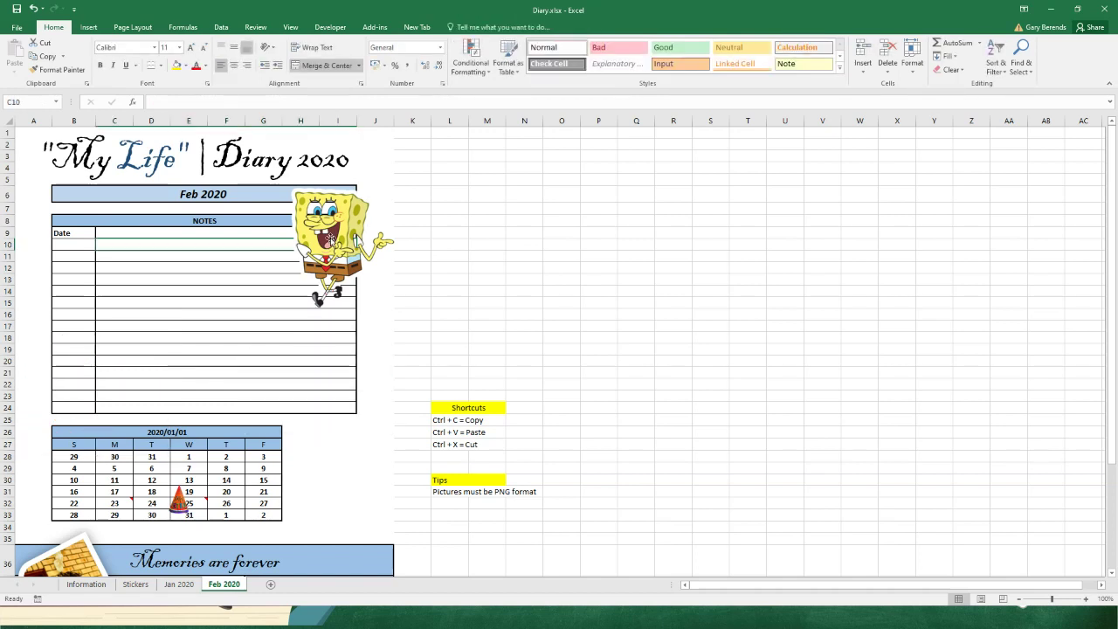
pyautogui.click(330, 237)
pyautogui.press('Delete')
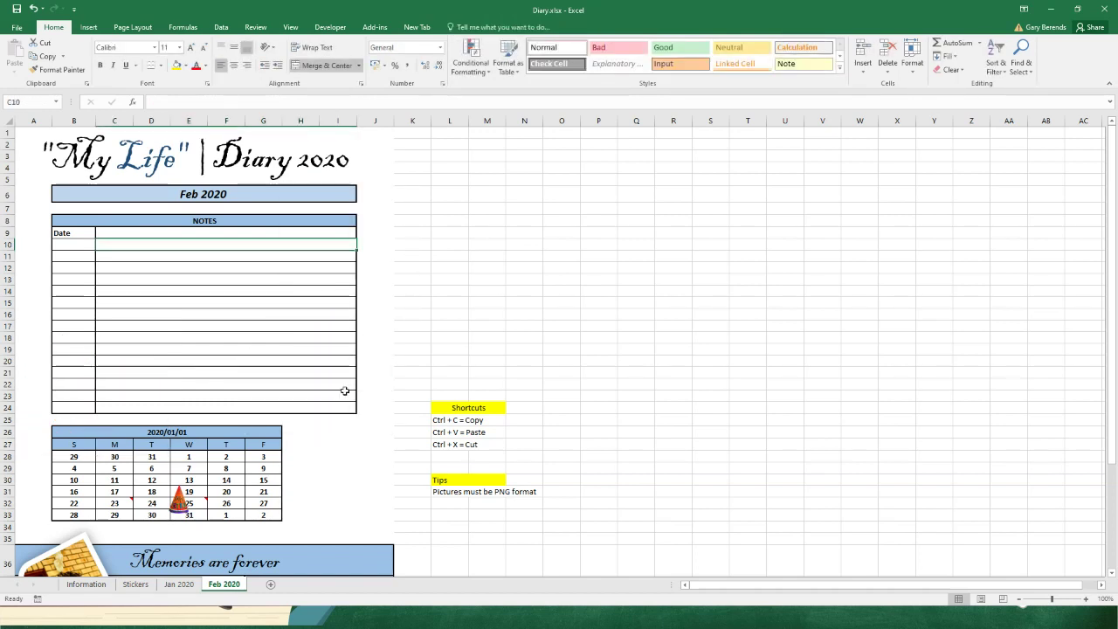
pyautogui.click(181, 501)
pyautogui.press('Delete')
# Change the calendar heading date in cell B26 of the Feb 2020 sheet to 2020/02/01.
pyautogui.click(174, 432)
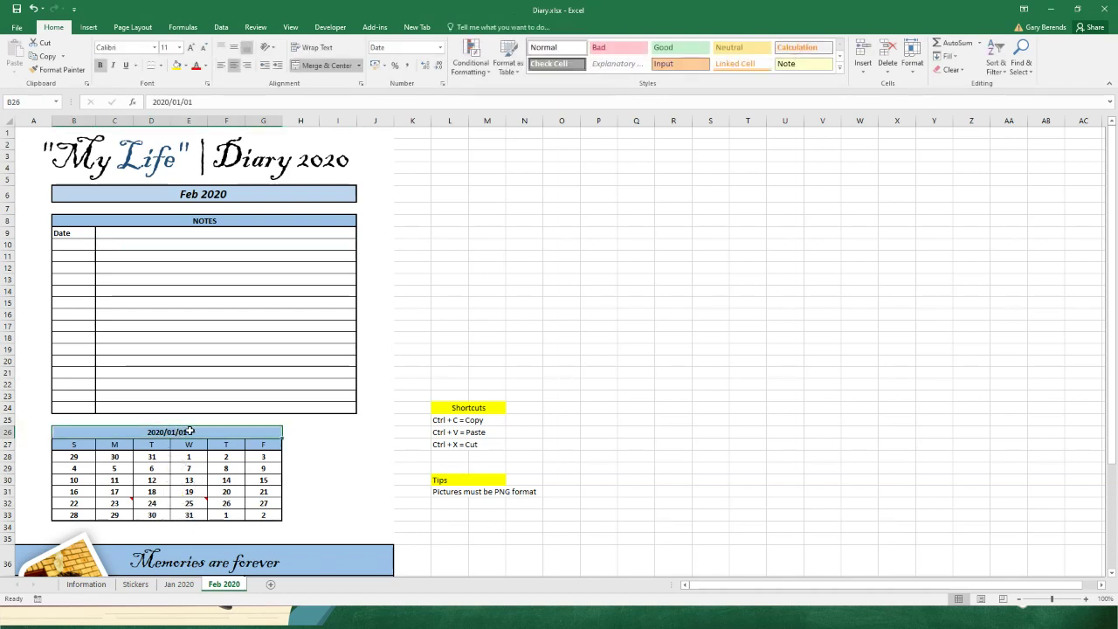
pyautogui.press('F2')
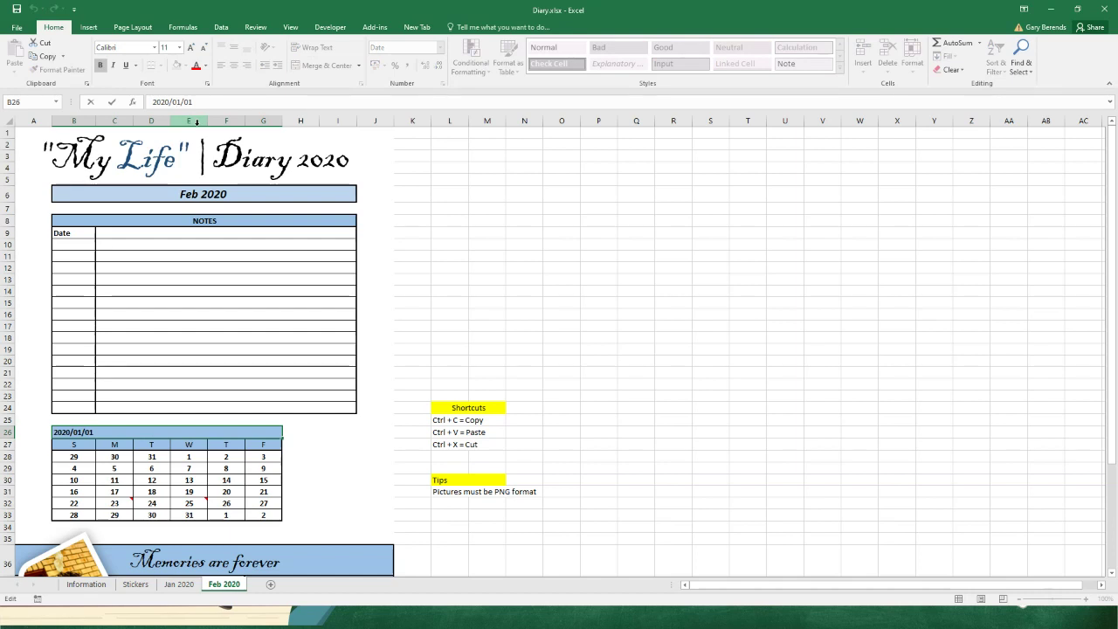
pyautogui.write('2')
pyautogui.press('Delete')
pyautogui.click(474, 255)
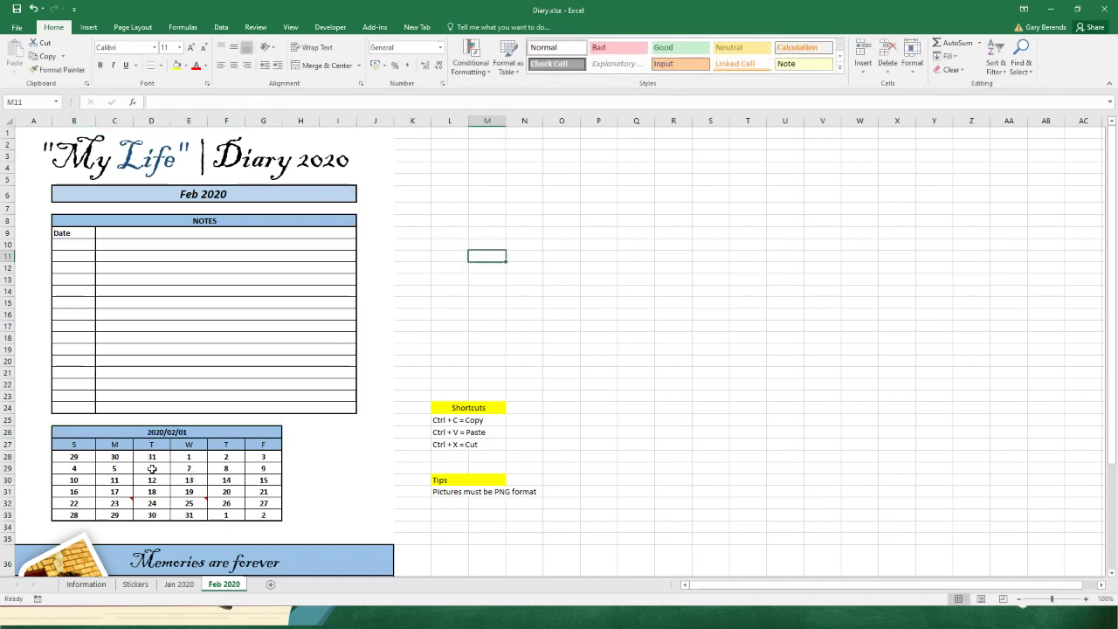
# Clear all day numbers from the February calendar grid B28:G33 and delete the comments in those cells.
pyautogui.moveTo(73, 457); pyautogui.dragTo(249, 516)
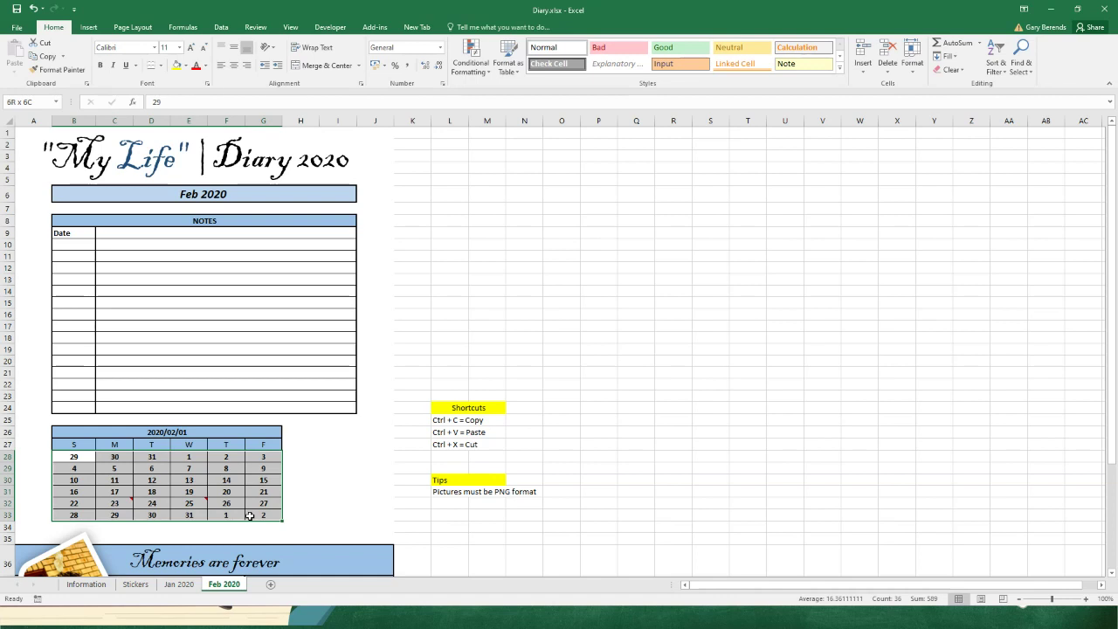
pyautogui.moveTo(250, 515); pyautogui.dragTo(250, 515)
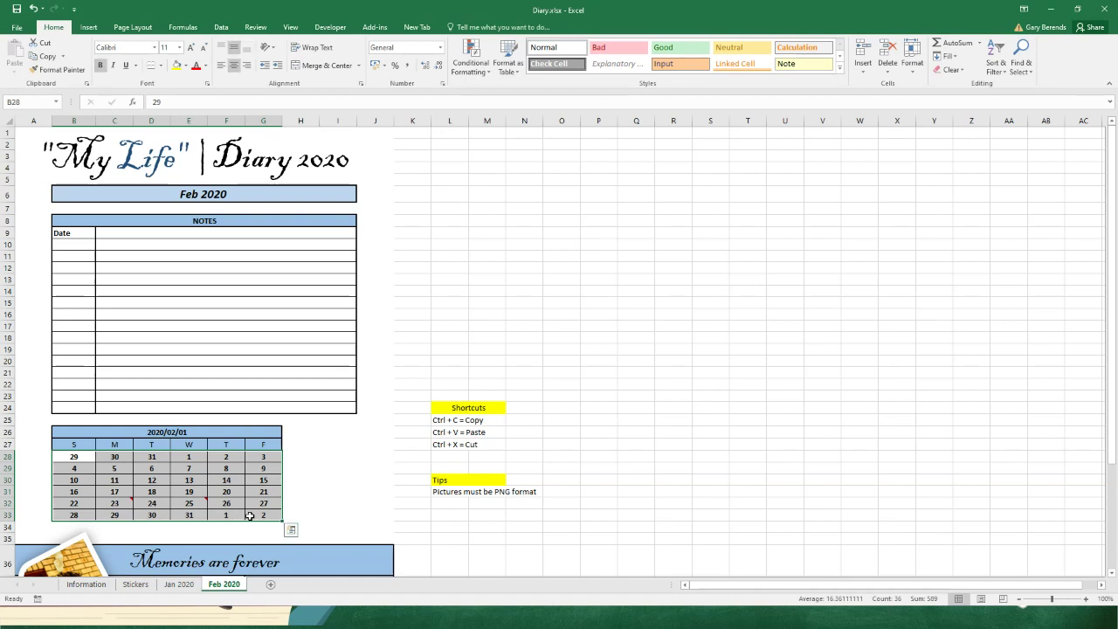
pyautogui.press('Delete')
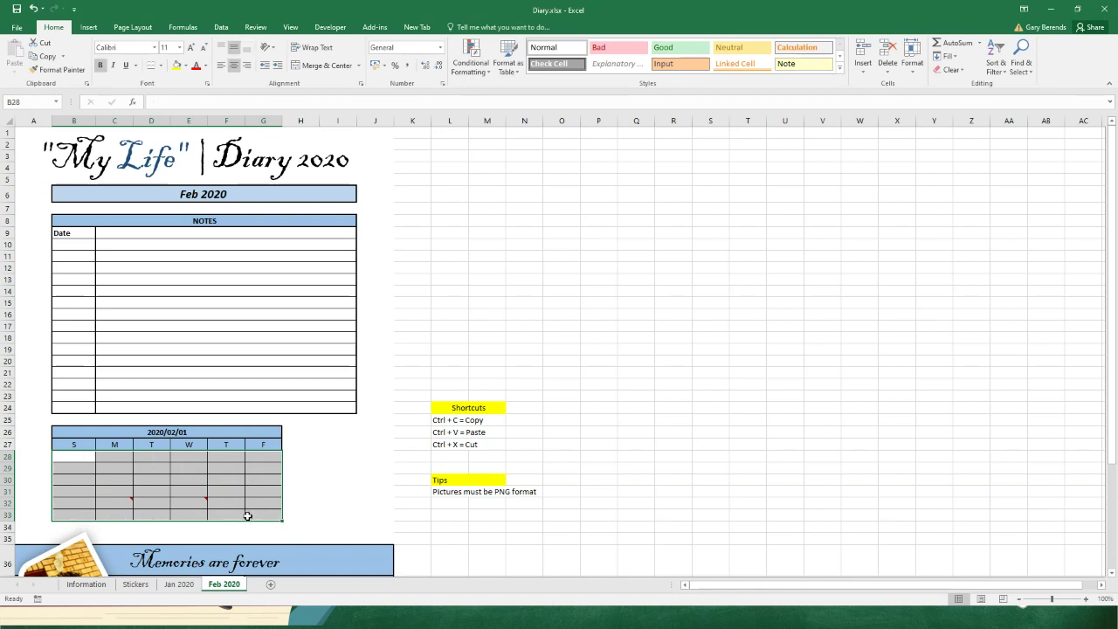
pyautogui.rightClick(193, 503)
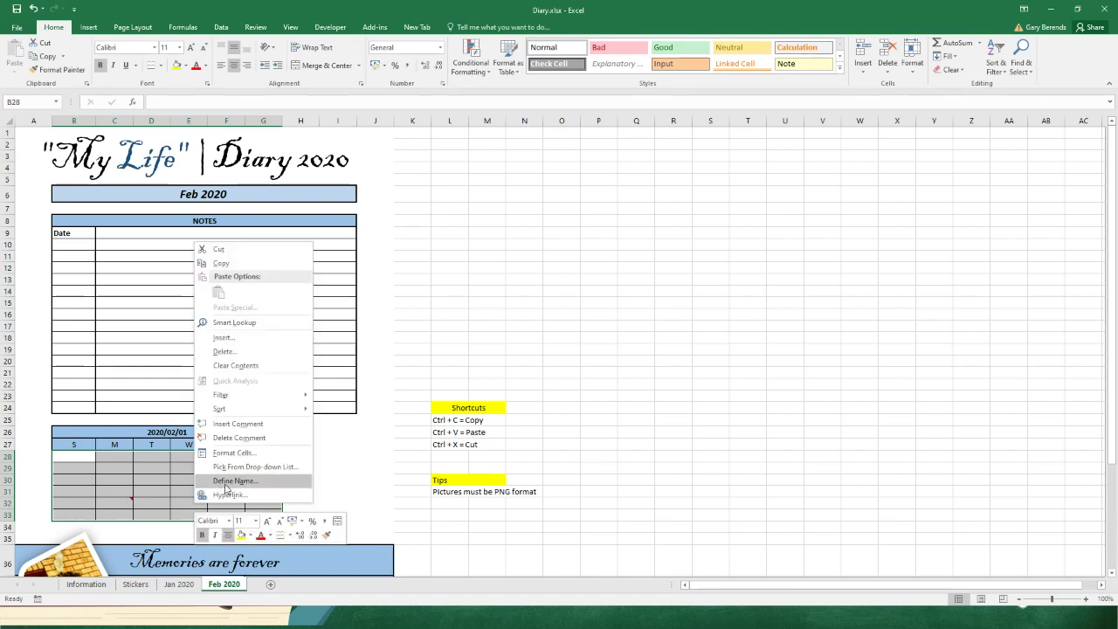
pyautogui.click(229, 437)
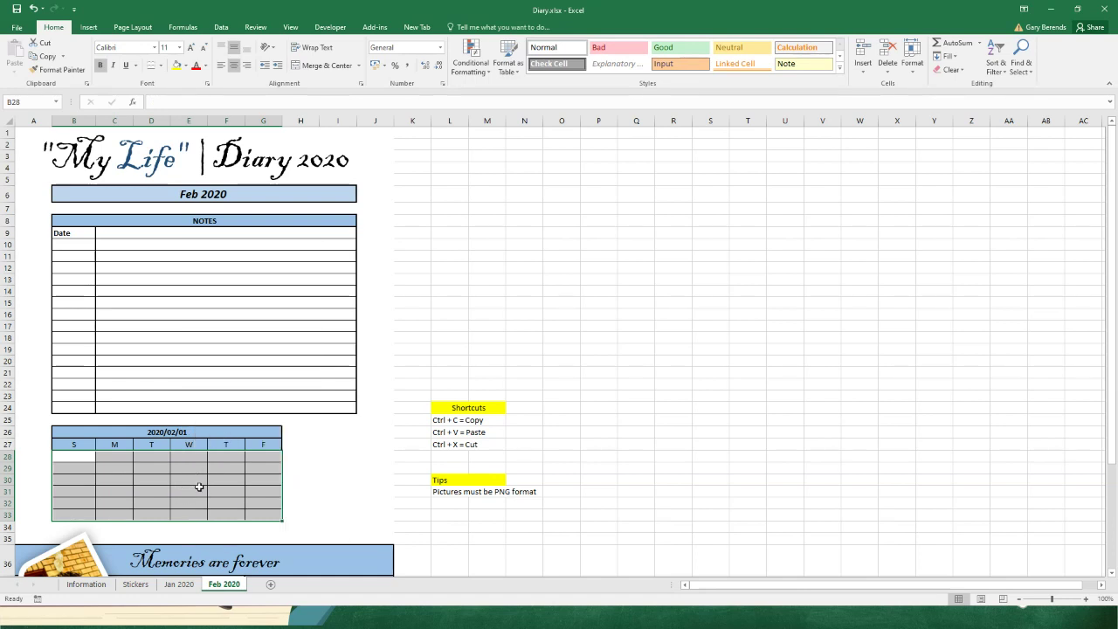
pyautogui.click(200, 488)
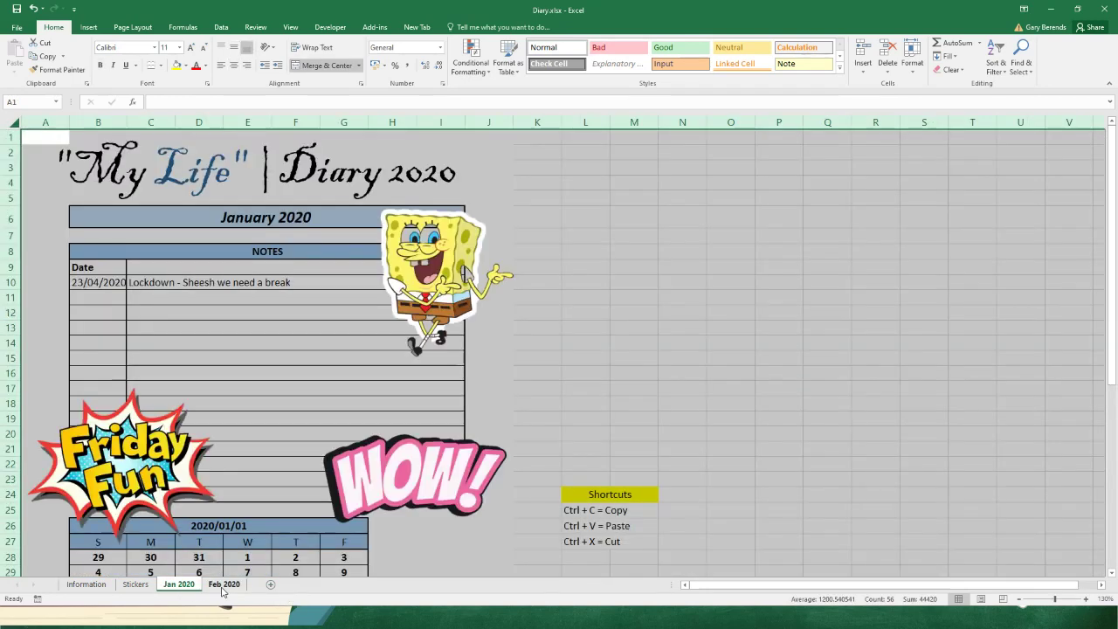
# Compare the Jan 2020 and Feb 2020 sheets and look over the February page down to its Memories section.
pyautogui.click(224, 585)
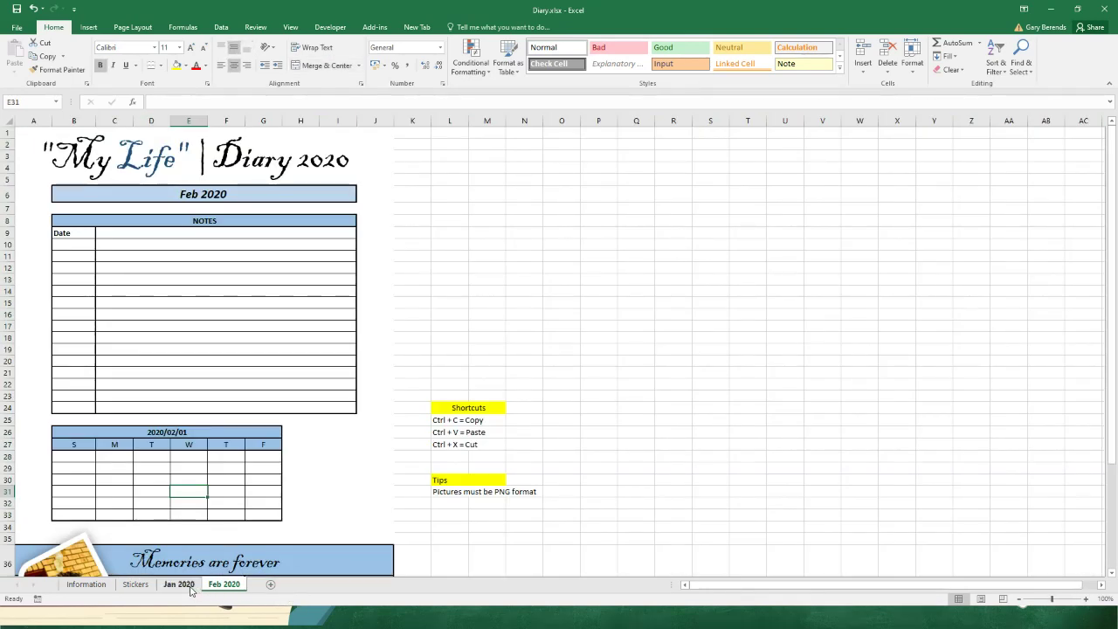
pyautogui.click(179, 584)
pyautogui.click(224, 585)
pyautogui.click(183, 586)
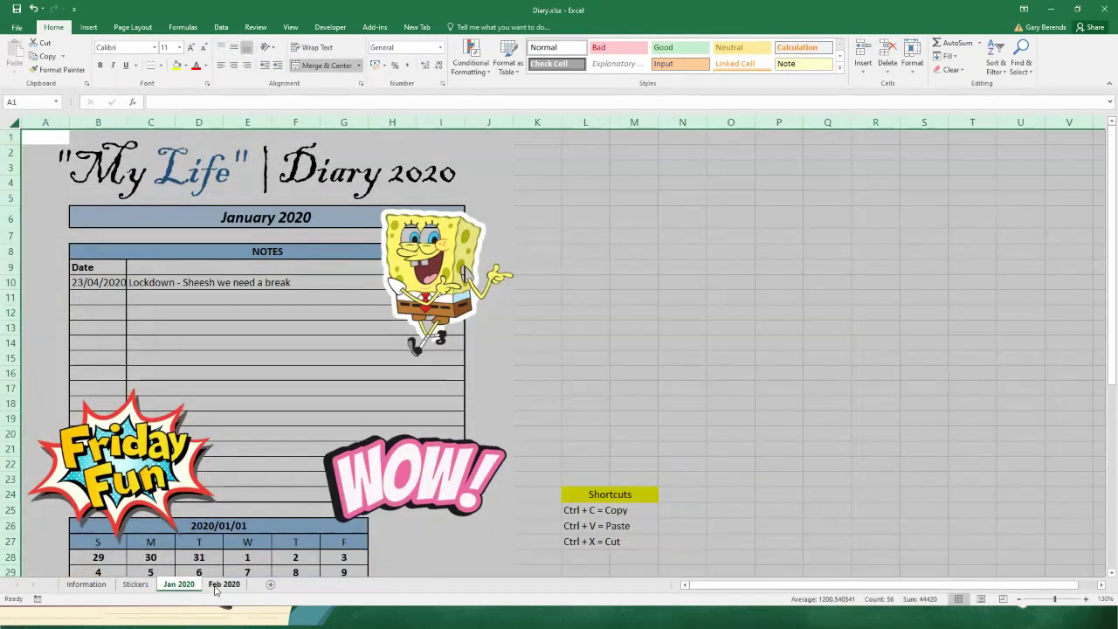
pyautogui.click(220, 586)
pyautogui.scroll(-3, 262, 535)
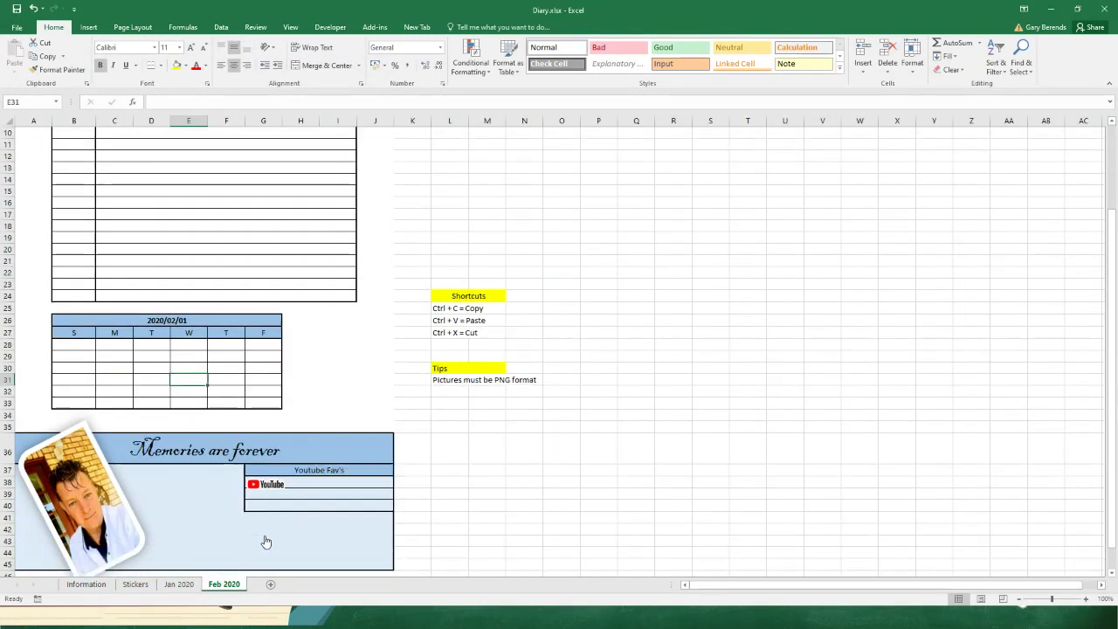
pyautogui.scroll(1, 265, 535)
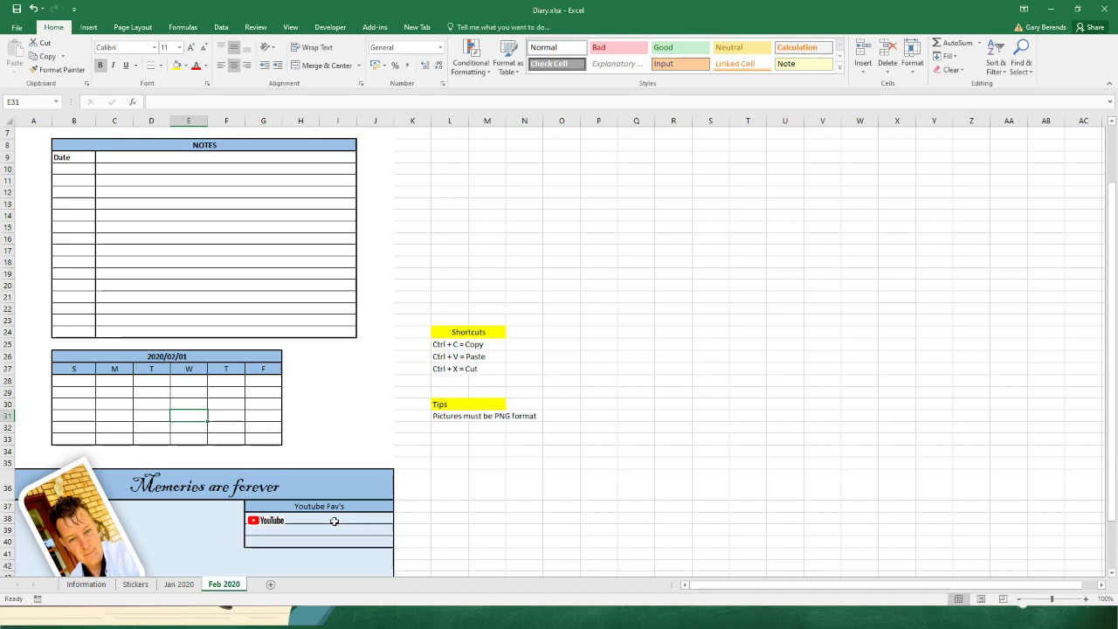
pyautogui.scroll(2, 296, 488)
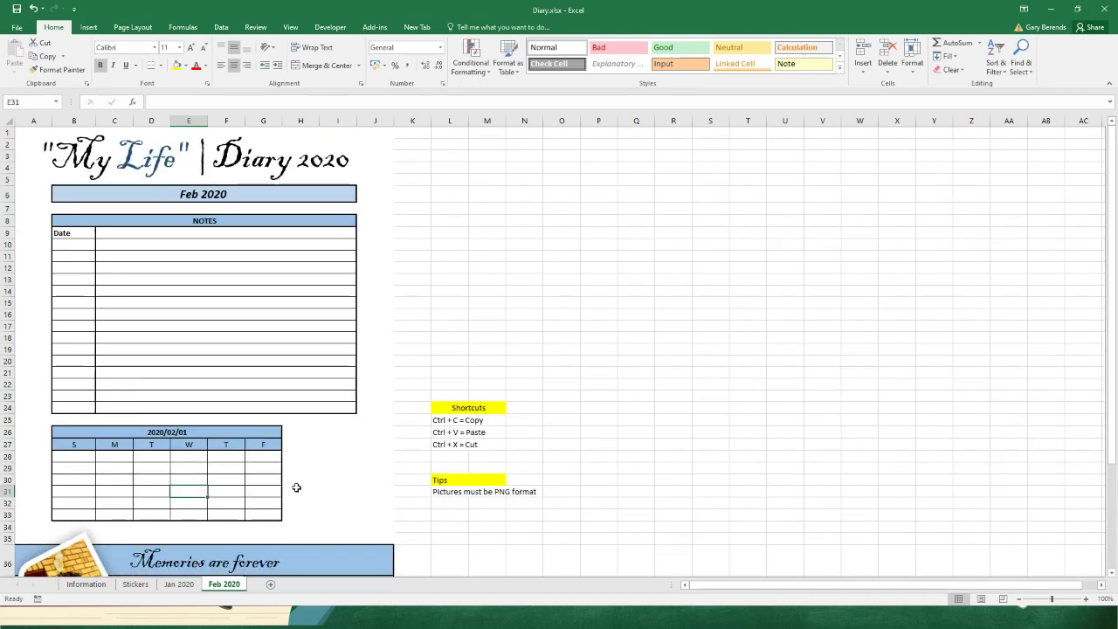
# Alternate between the two month sheets and examine the January page's notes, stickers and calendar.
pyautogui.click(179, 583)
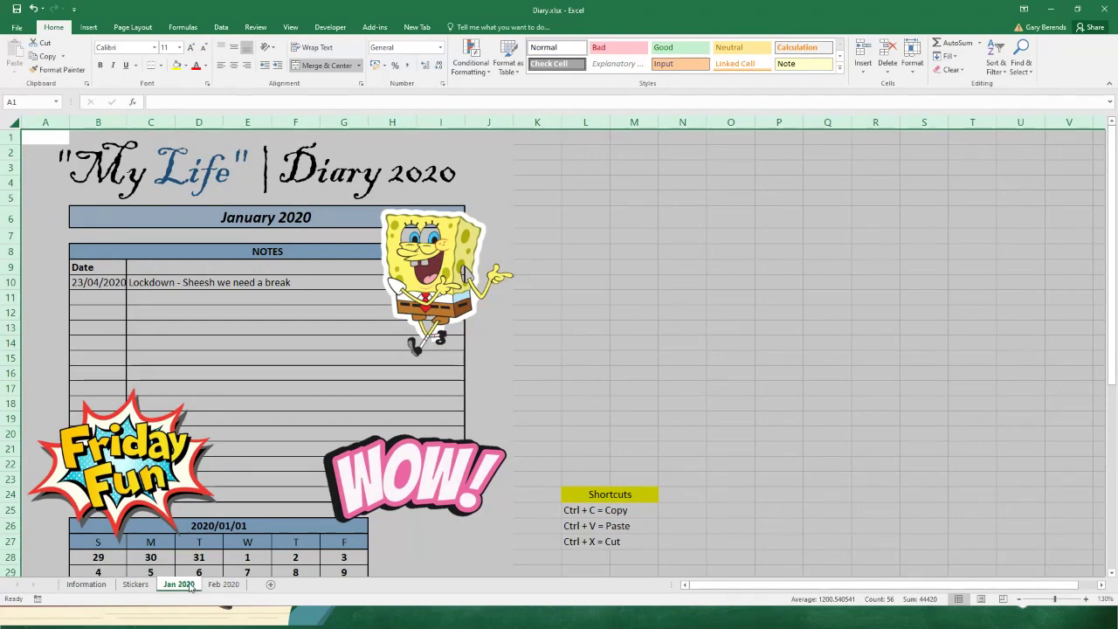
pyautogui.click(222, 585)
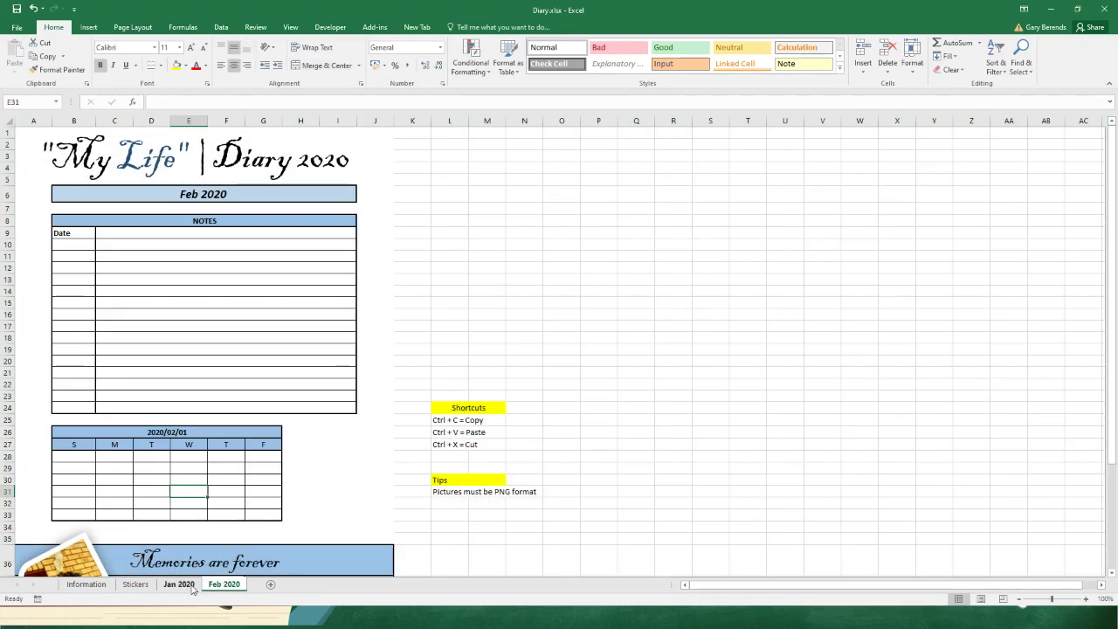
pyautogui.click(189, 586)
pyautogui.click(223, 584)
pyautogui.click(187, 586)
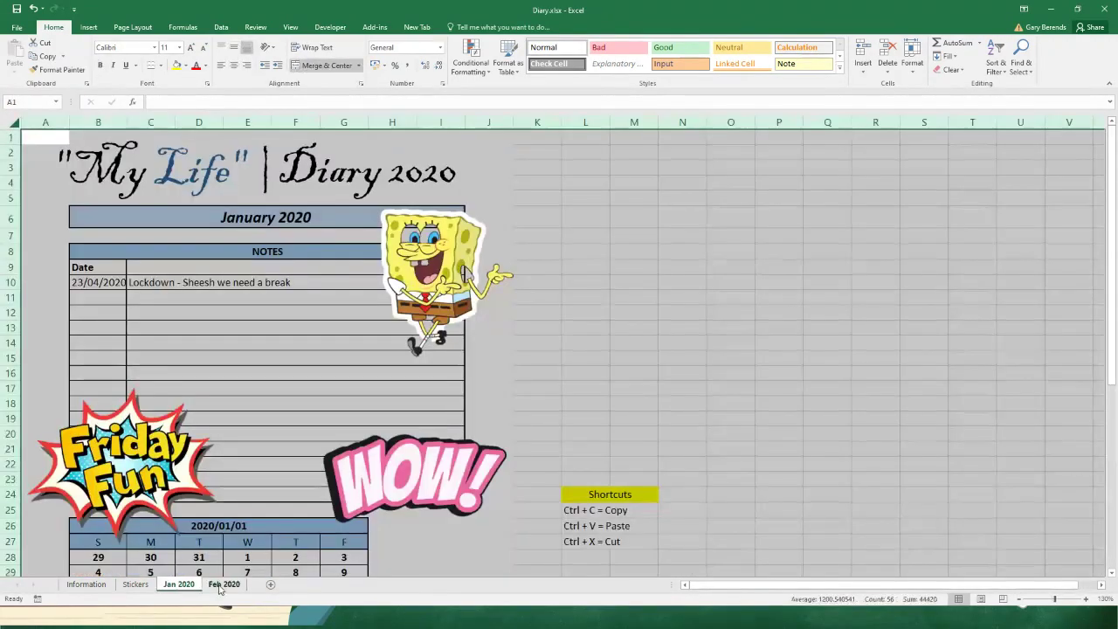
pyautogui.click(221, 585)
pyautogui.click(185, 585)
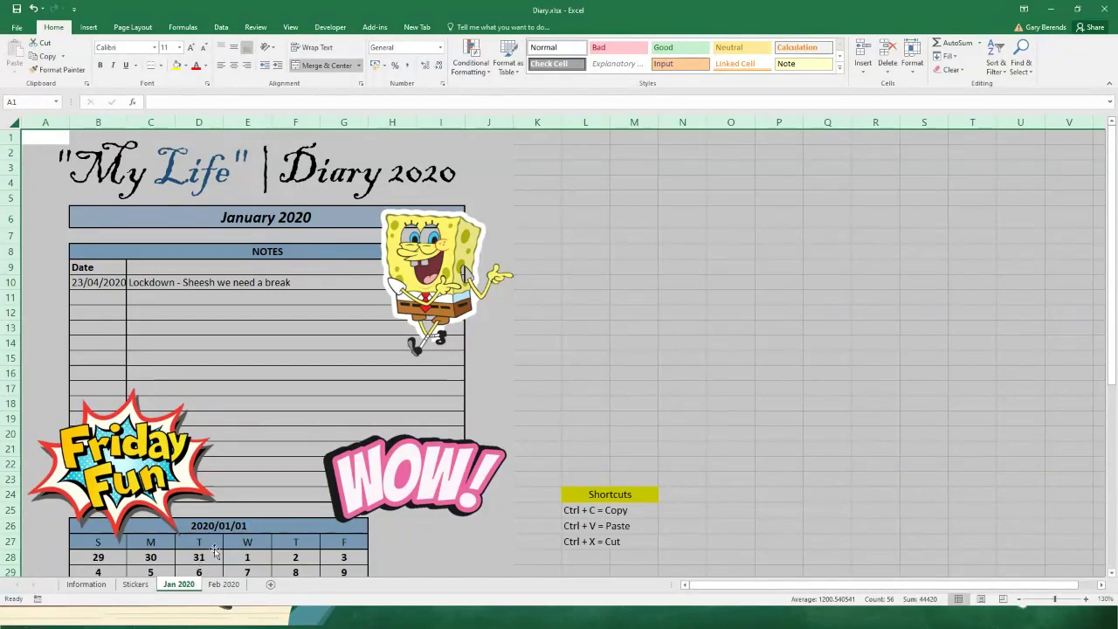
pyautogui.scroll(-4, 215, 550)
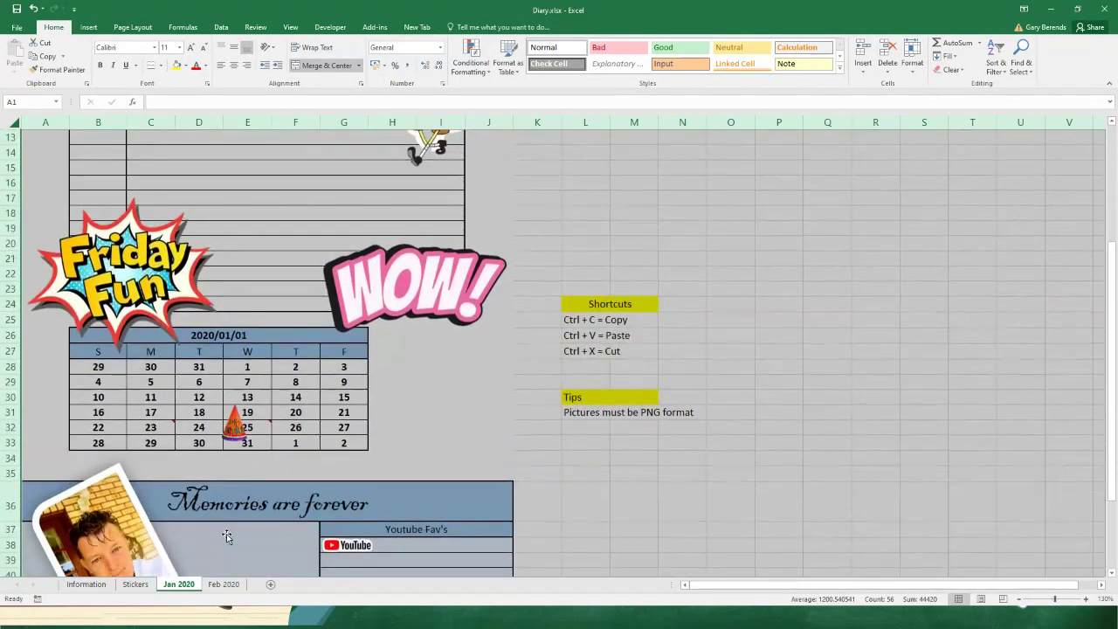
pyautogui.scroll(1, 227, 536)
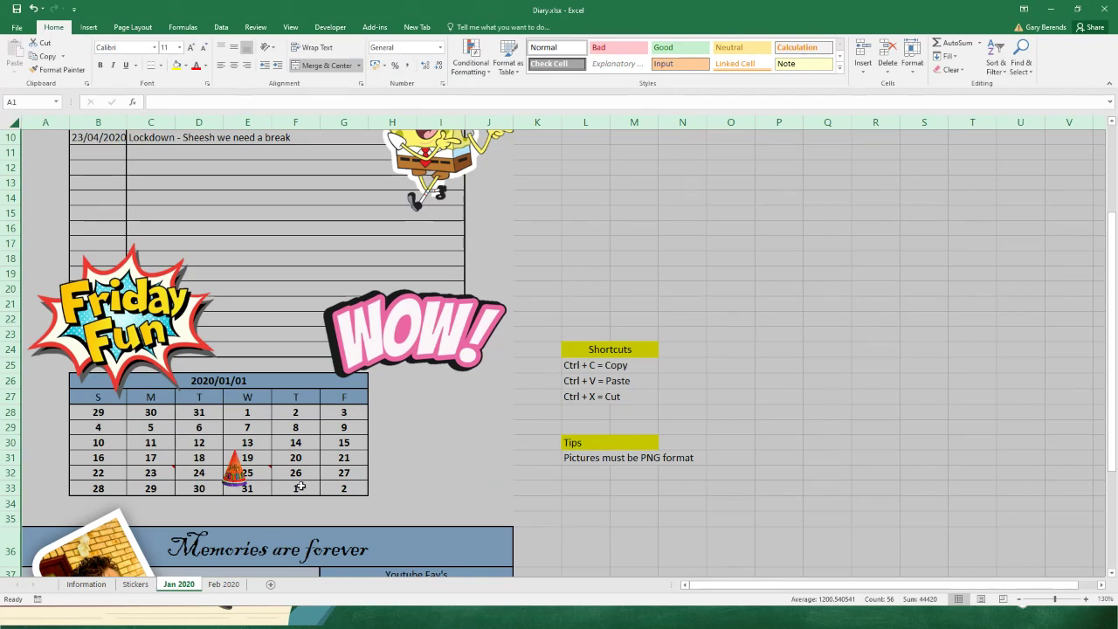
pyautogui.scroll(3, 325, 492)
pyautogui.scroll(-5, 335, 496)
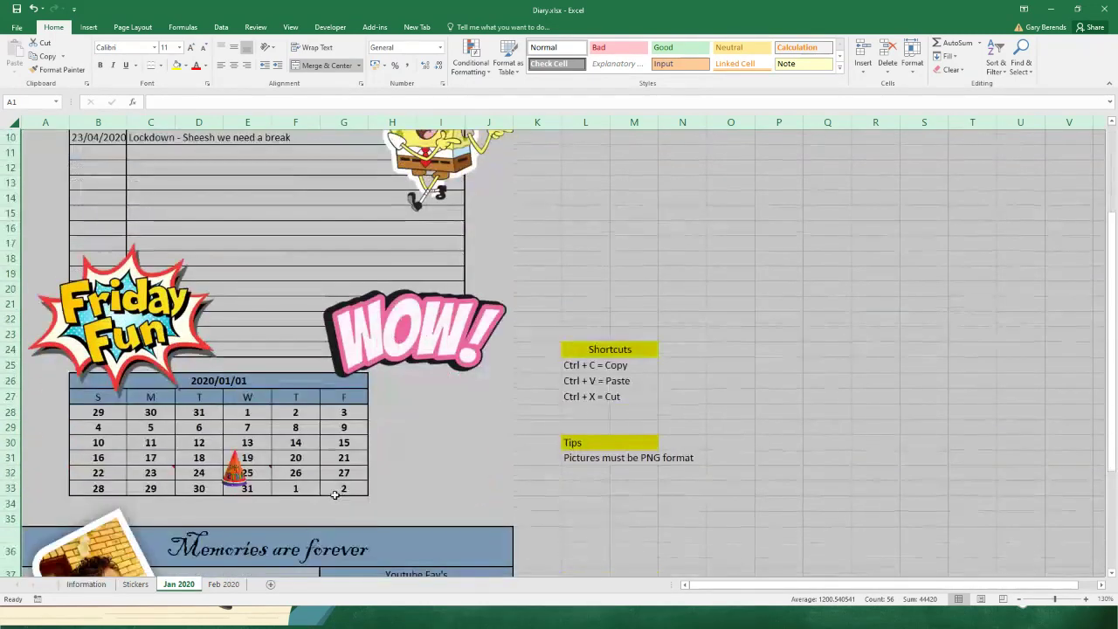
# Review the full January page down to its Memories section, then the cleared February page.
pyautogui.click(222, 586)
pyautogui.click(186, 587)
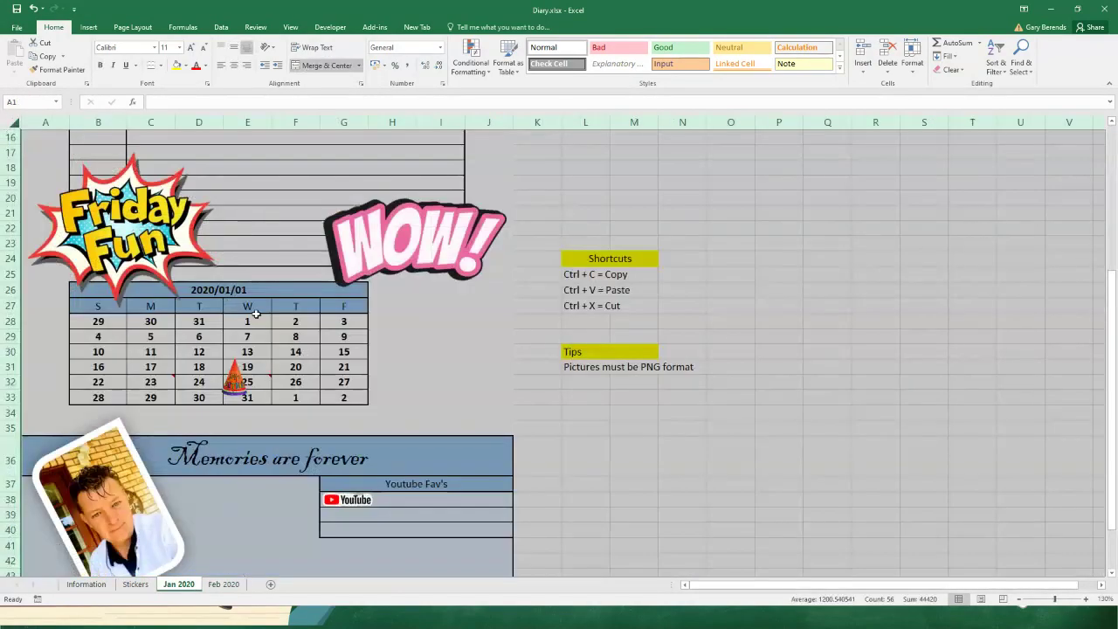
pyautogui.scroll(5, 296, 398)
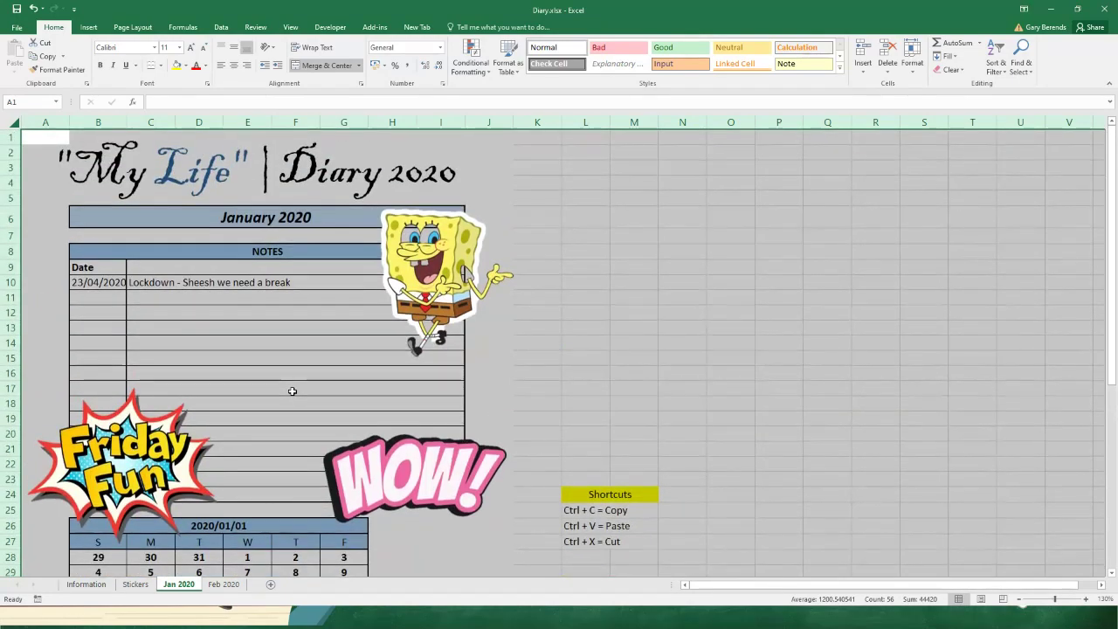
pyautogui.scroll(-4, 292, 390)
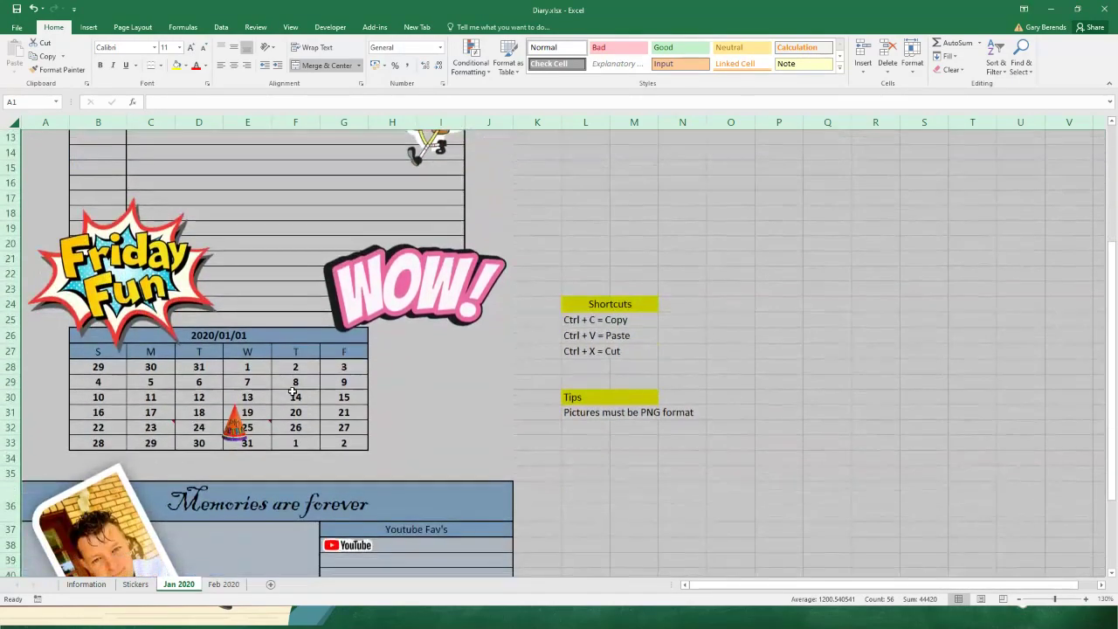
pyautogui.scroll(-2, 292, 392)
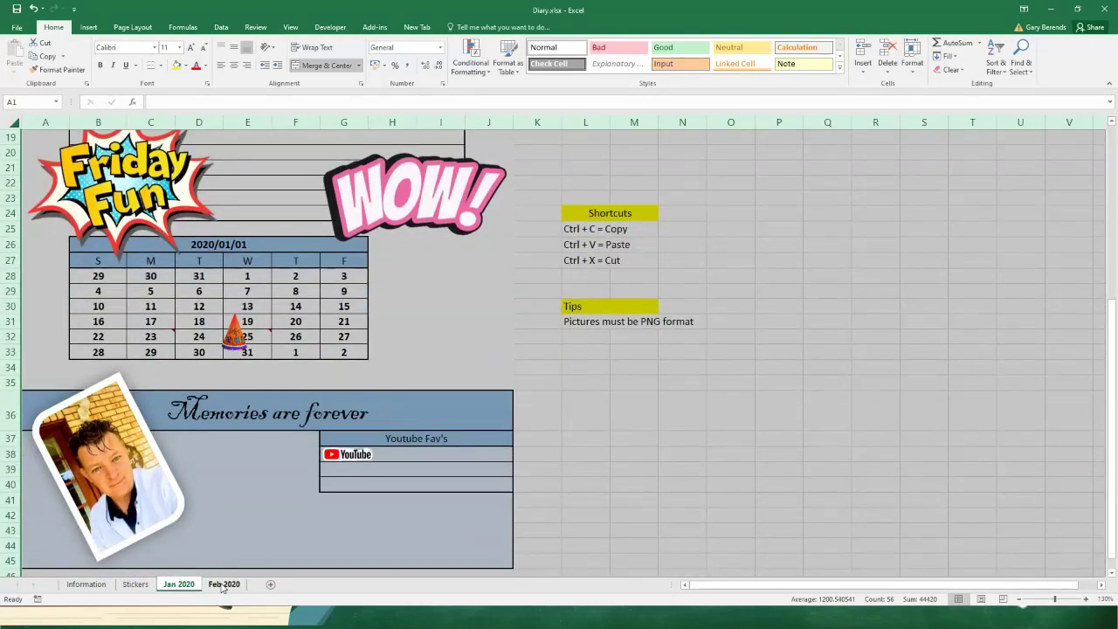
pyautogui.click(224, 586)
pyautogui.click(179, 585)
pyautogui.click(223, 584)
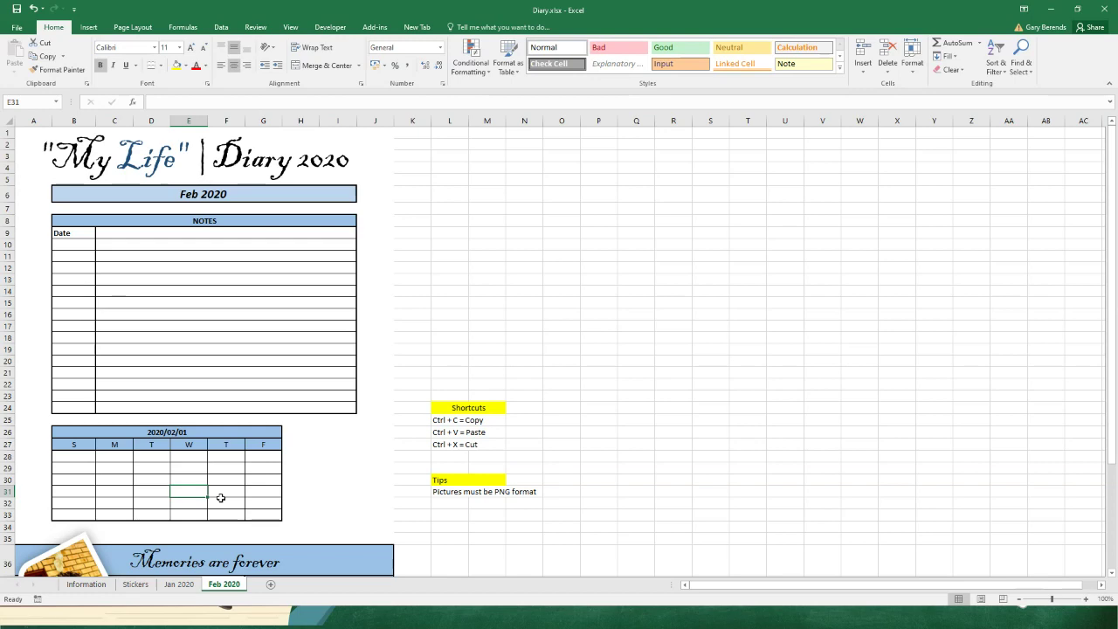
pyautogui.scroll(-3, 219, 497)
pyautogui.scroll(2, 225, 450)
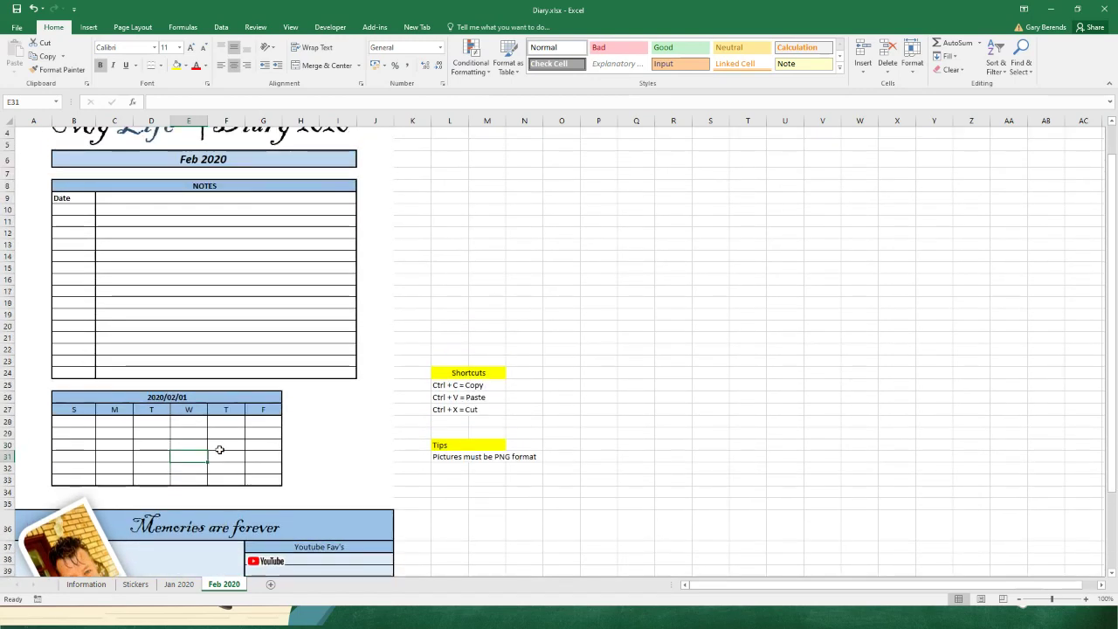
# Insert a right block arrow about 0.7 cm high and 0.9 cm wide beside the calendar on the Jan 2020 sheet and select it.
pyautogui.click(184, 587)
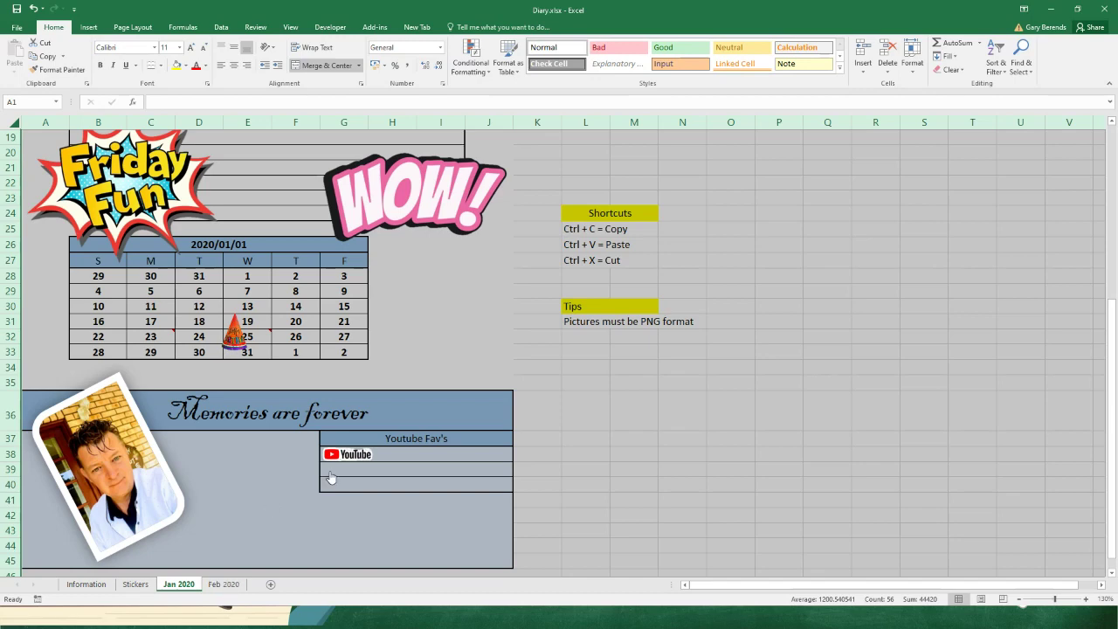
pyautogui.scroll(5, 354, 454)
pyautogui.scroll(-1, 354, 454)
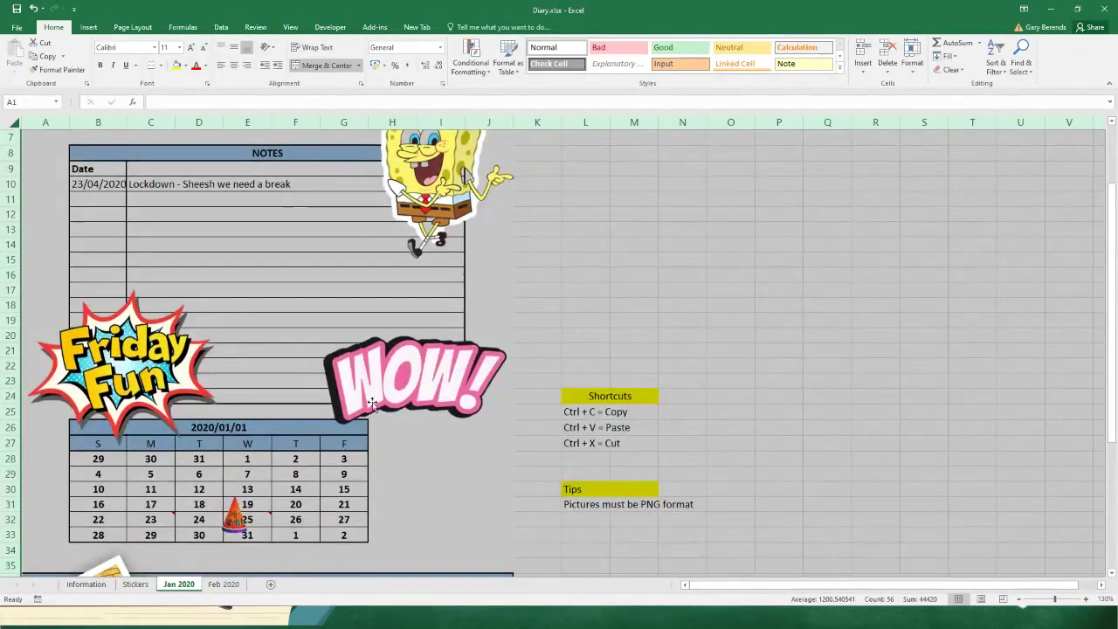
pyautogui.click(89, 28)
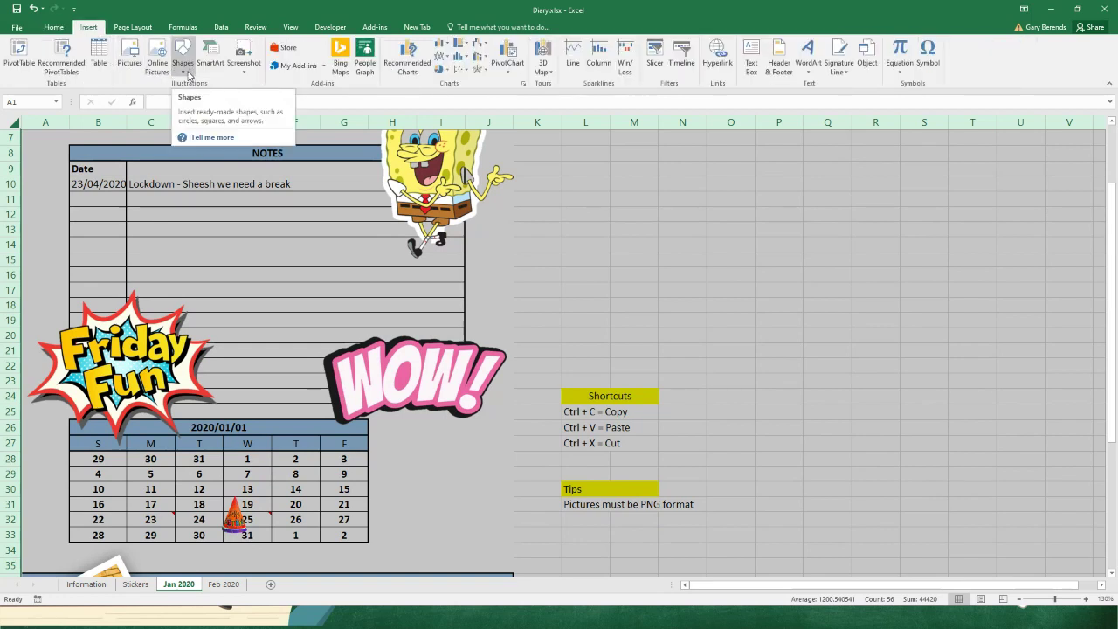
pyautogui.click(184, 69)
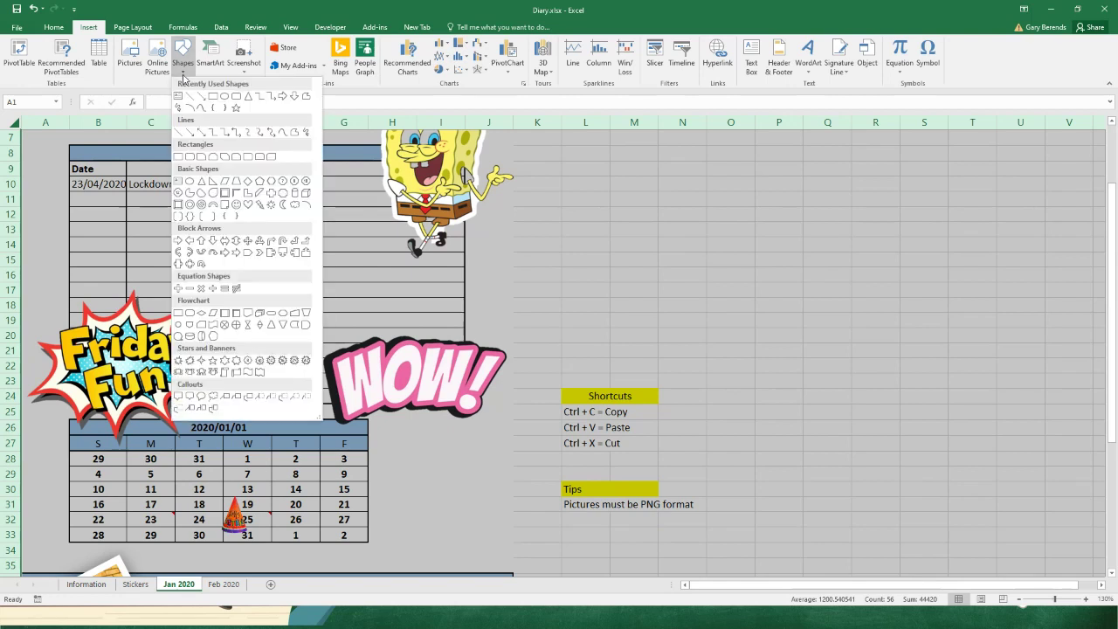
pyautogui.click(178, 244)
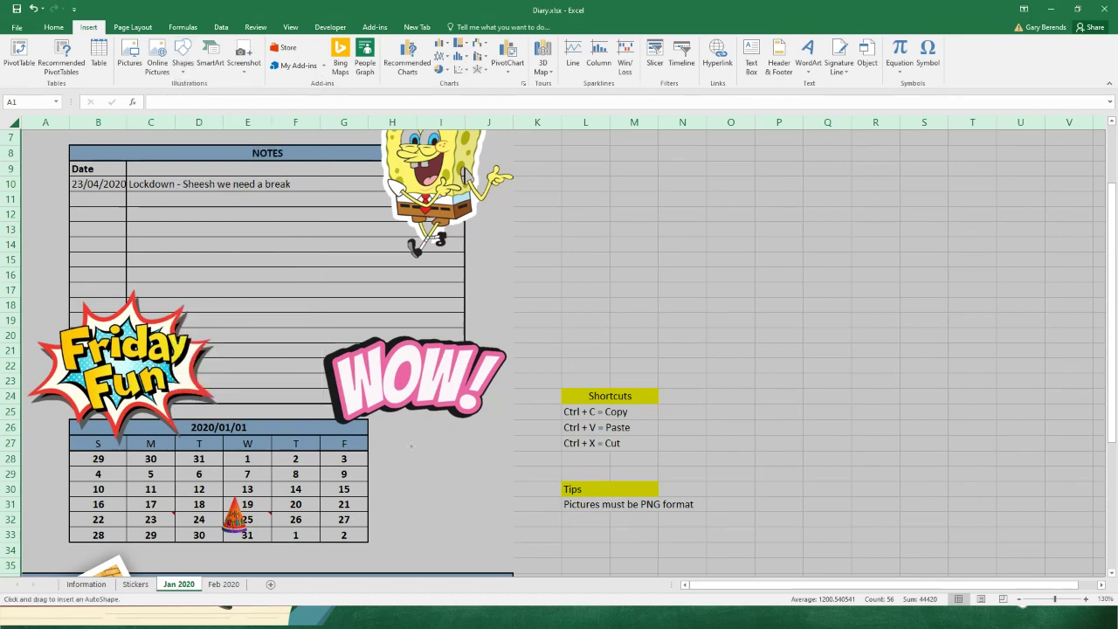
pyautogui.moveTo(428, 451); pyautogui.dragTo(454, 467)
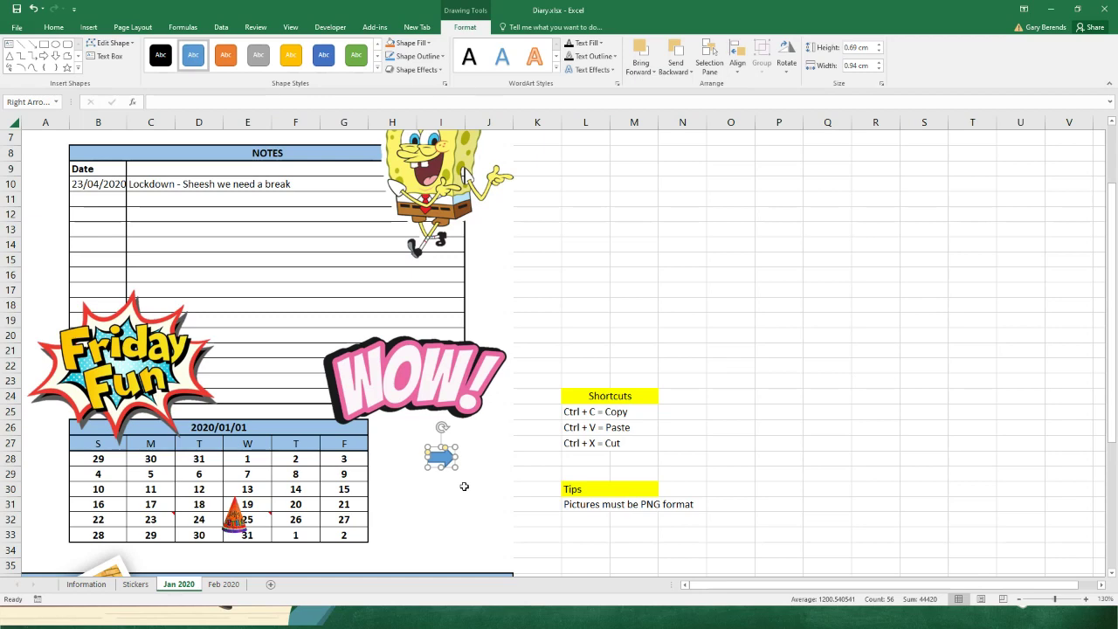
pyautogui.click(494, 489)
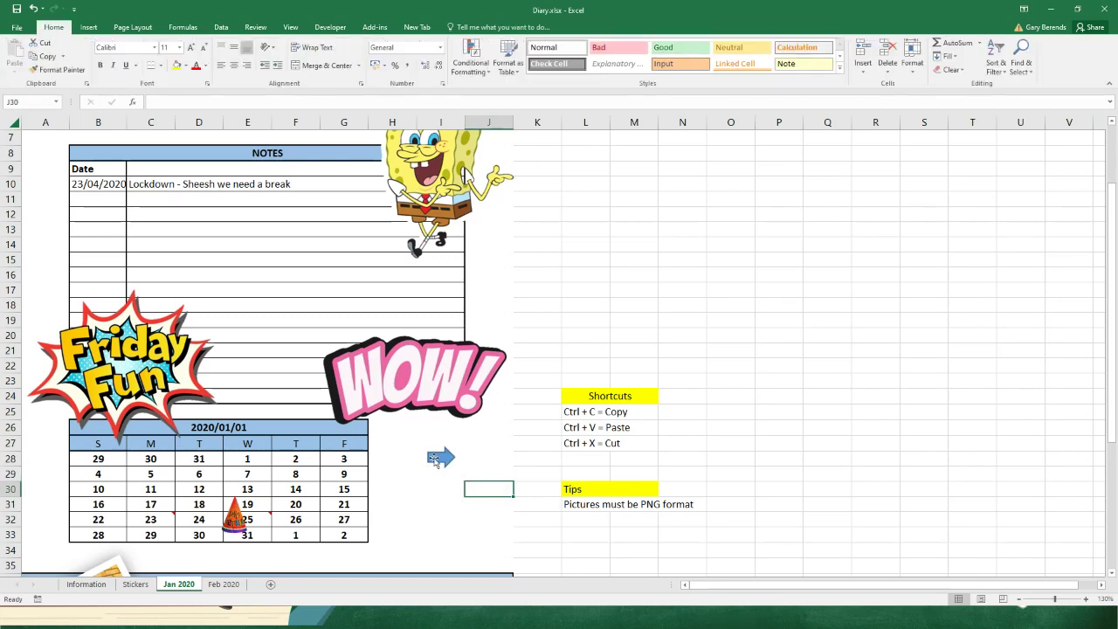
pyautogui.click(439, 461)
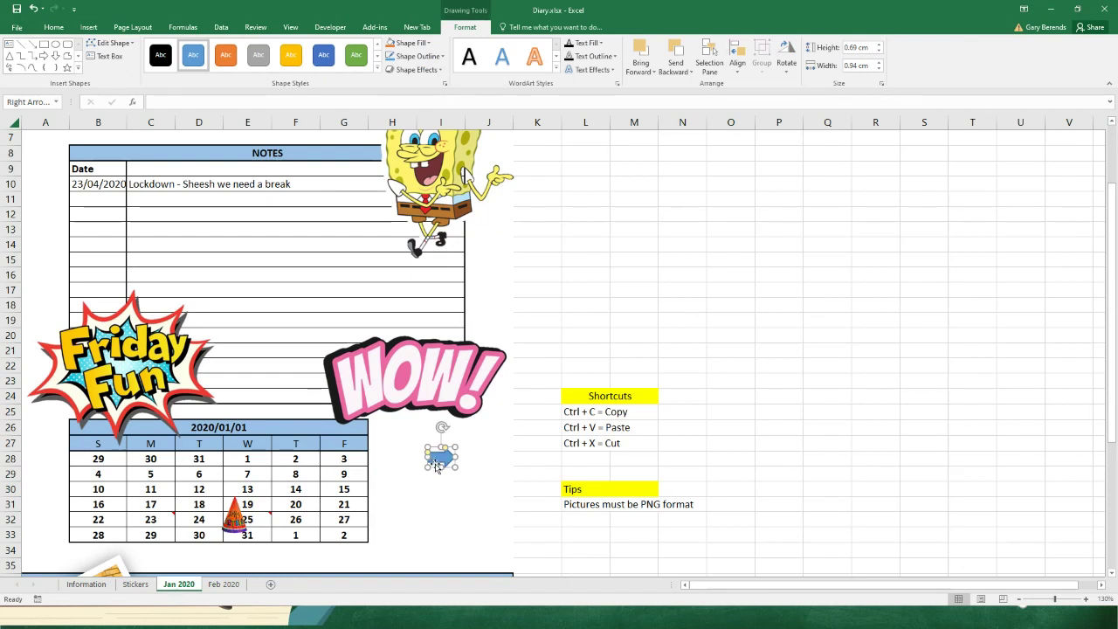
# Move the right arrow slightly upward beside the January calendar, about level with row 27, and deselect it.
pyautogui.click(487, 489)
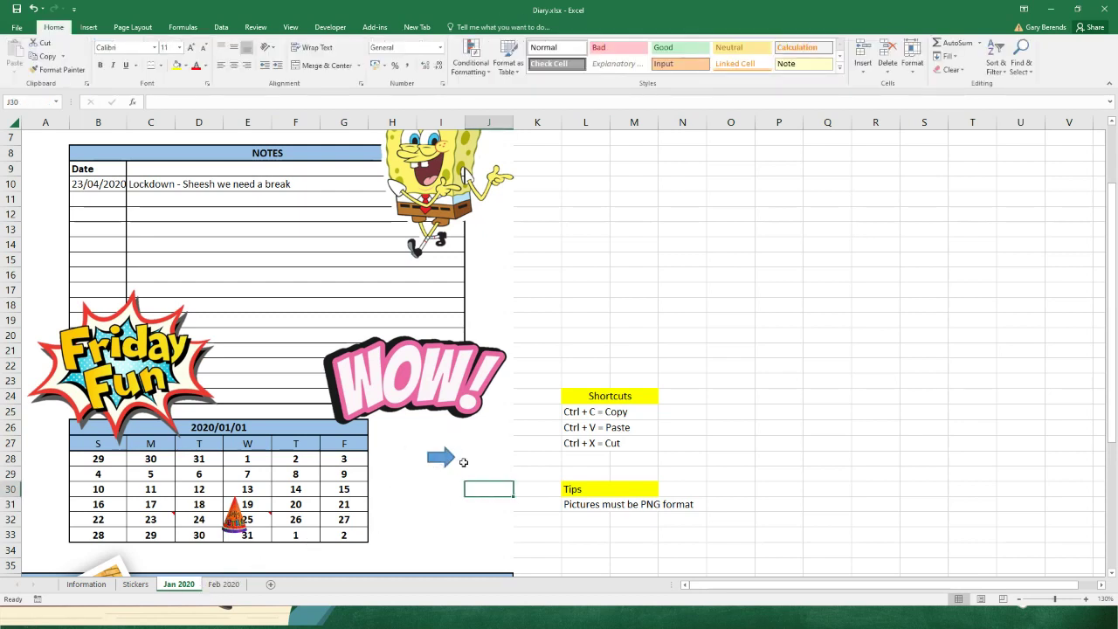
pyautogui.moveTo(442, 461)
pyautogui.mouseDown()
pyautogui.moveTo(413, 440)
pyautogui.moveTo(436, 456)
pyautogui.mouseUp()
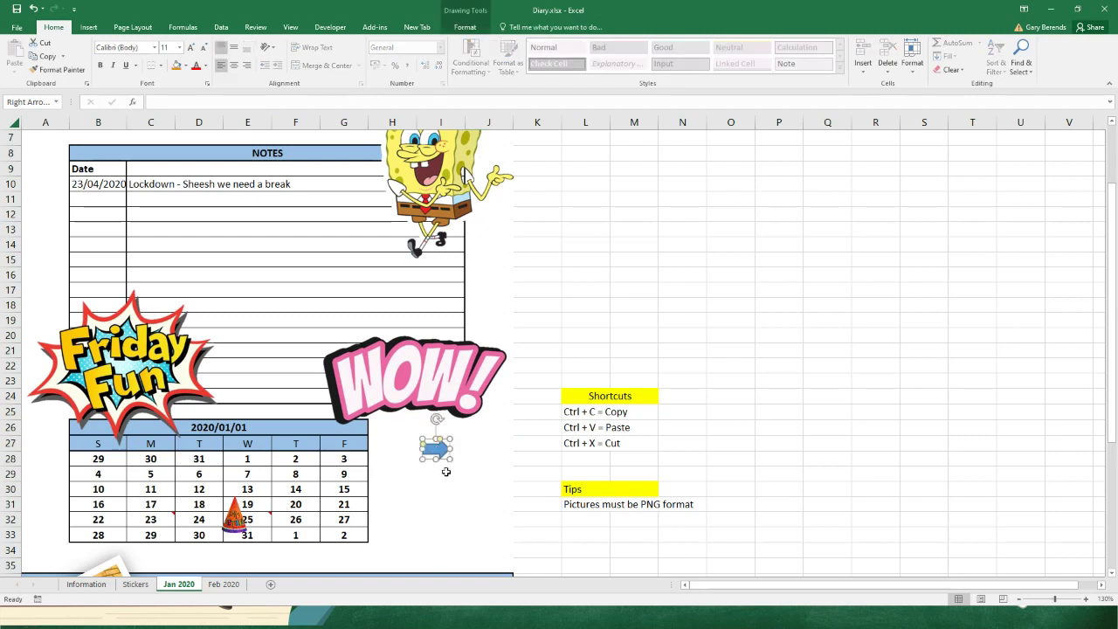
pyautogui.click(488, 471)
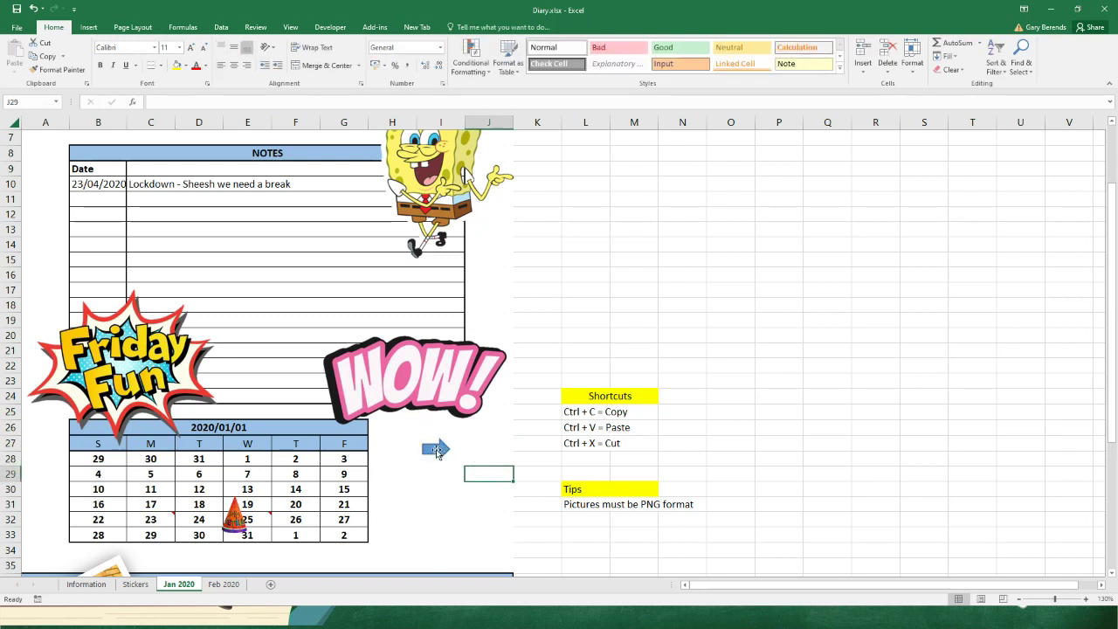
# Hyperlink the right arrow beside the January calendar to cell A1 of the Feb 2020 sheet in this workbook.
pyautogui.click(436, 449)
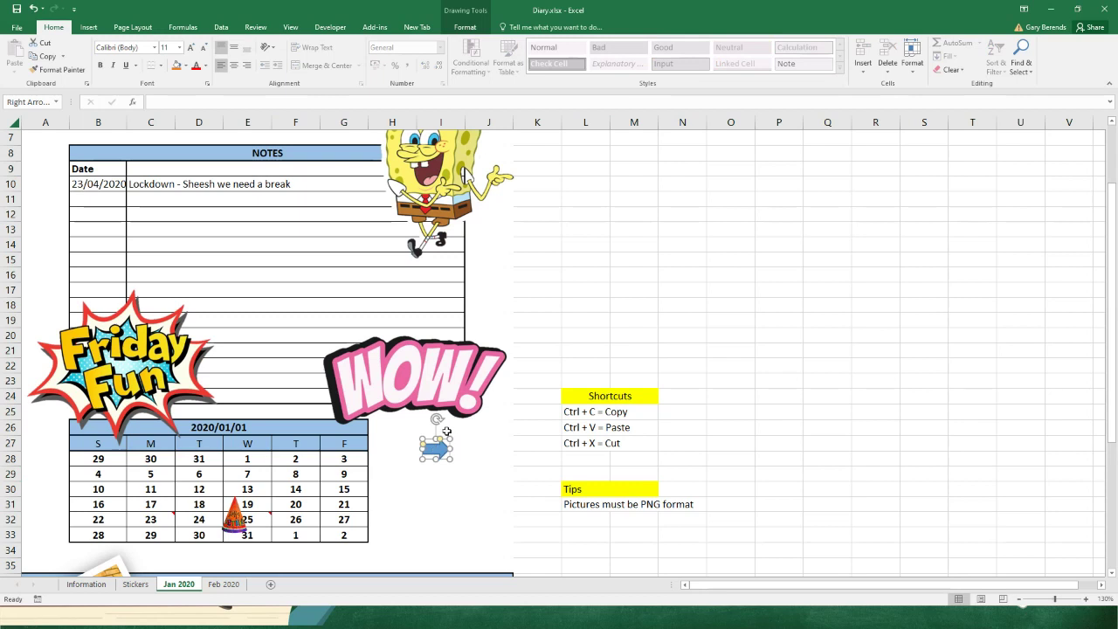
pyautogui.click(87, 29)
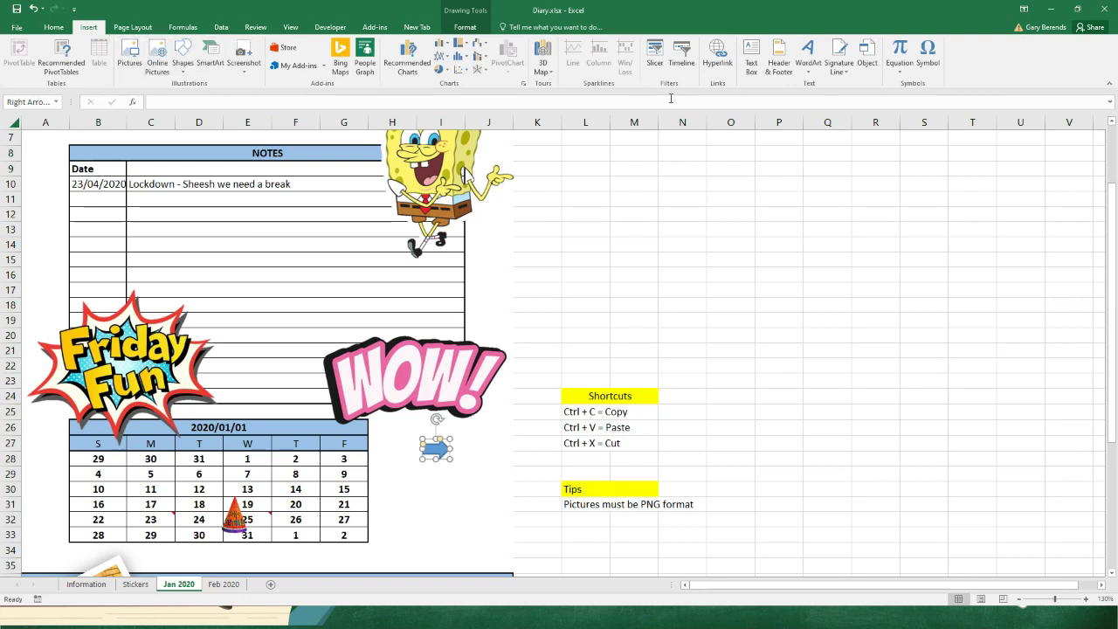
pyautogui.click(718, 59)
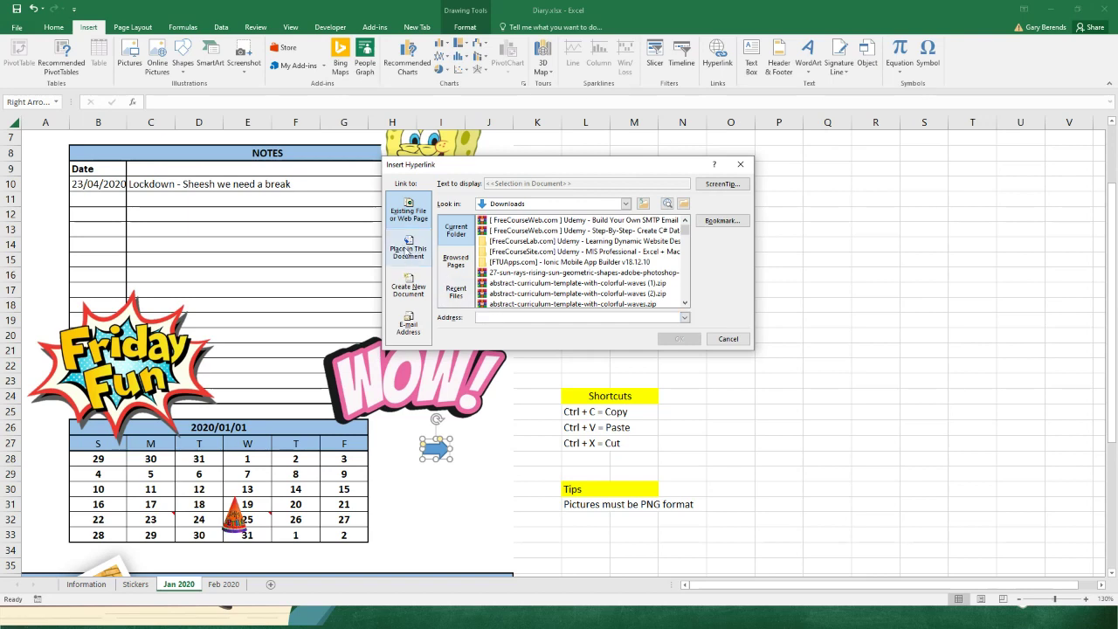
pyautogui.click(409, 249)
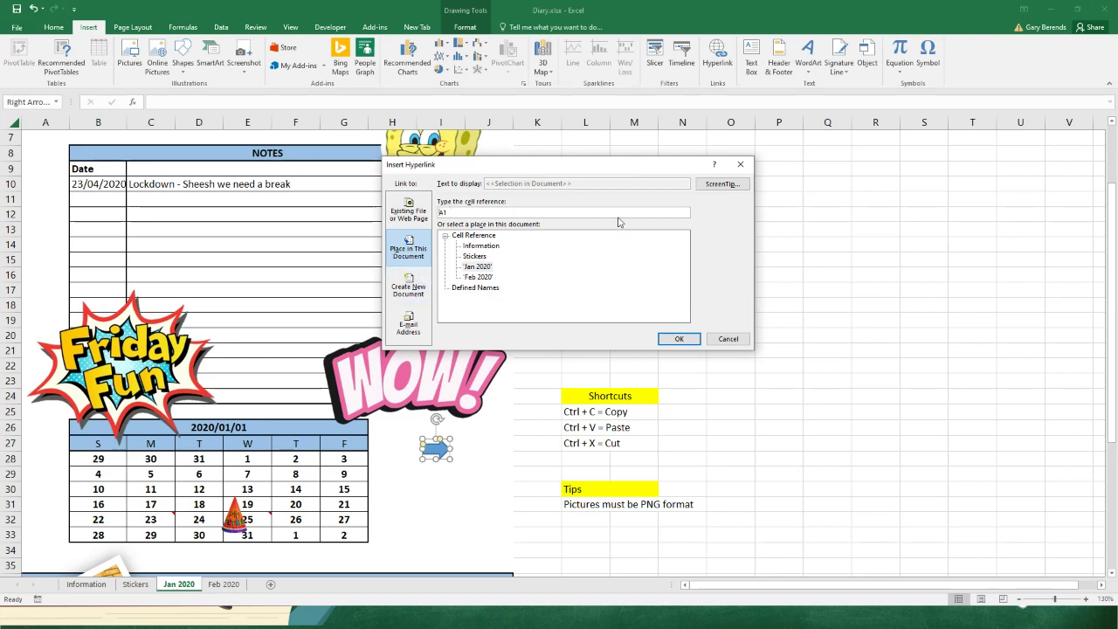
pyautogui.click(477, 278)
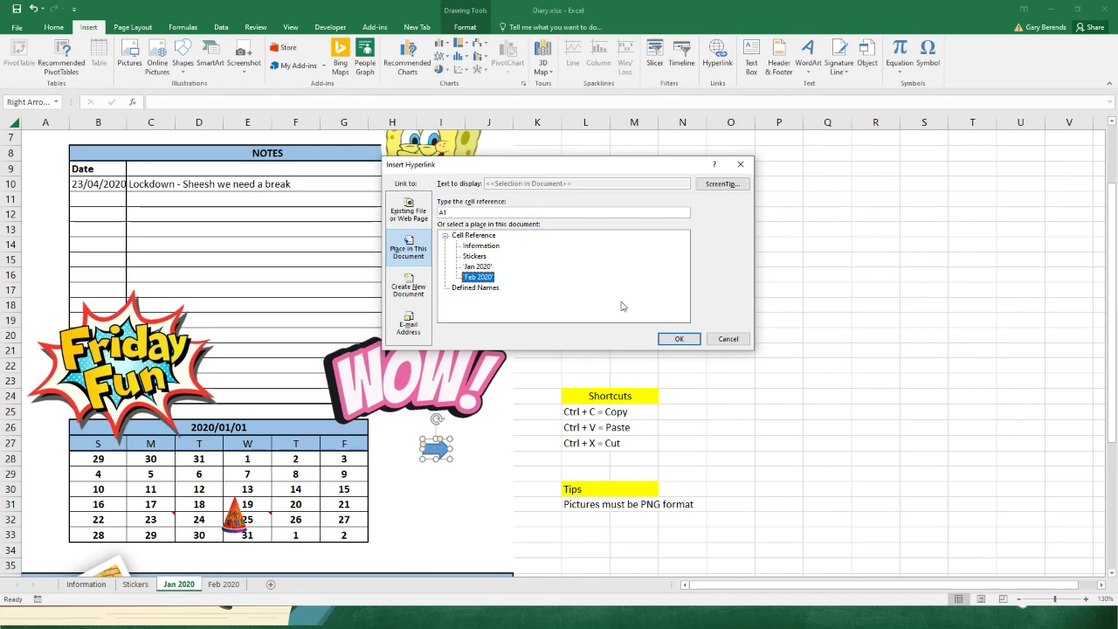
pyautogui.click(680, 339)
pyautogui.click(688, 345)
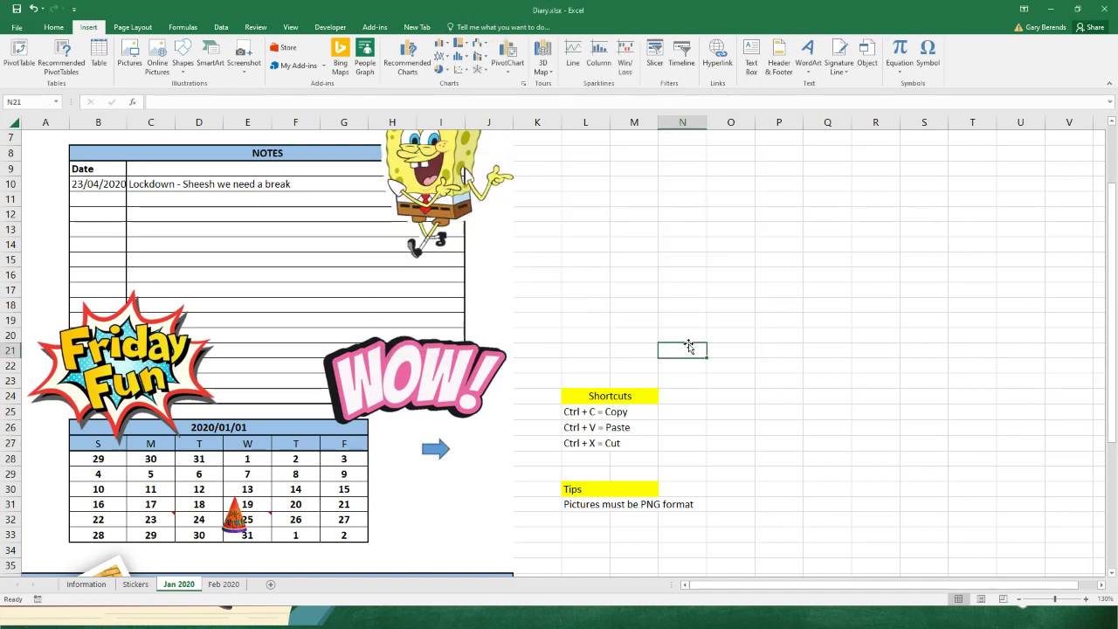
pyautogui.doubleClick(607, 290)
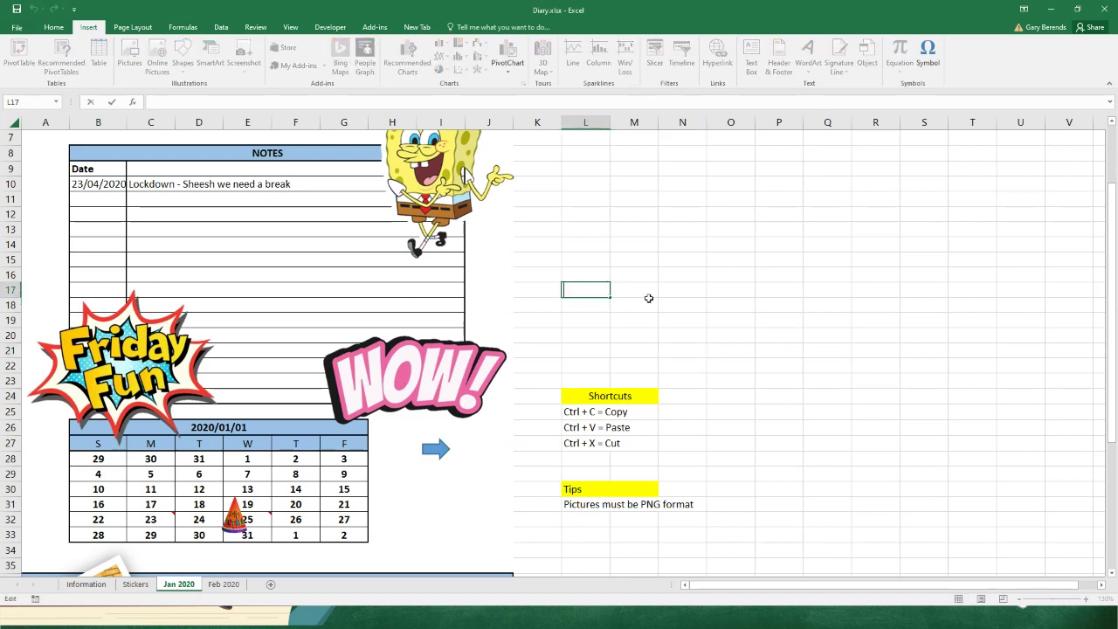
pyautogui.click(649, 299)
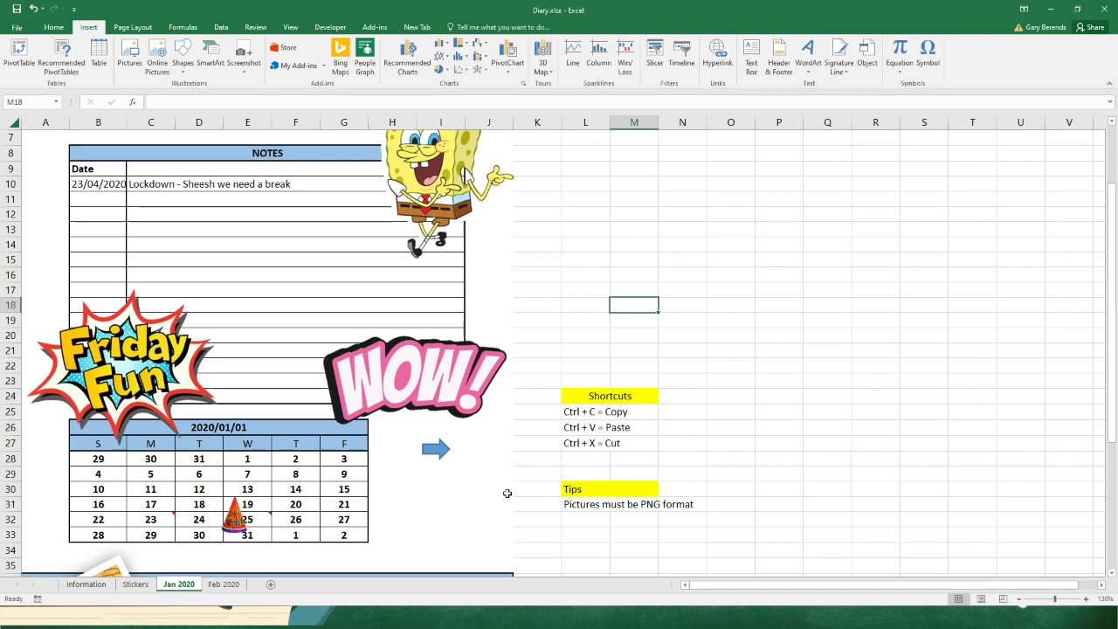
# Test the right arrow's link to the Feb 2020 sheet, switch to Jan 2020 and return to Feb 2020.
pyautogui.click(439, 451)
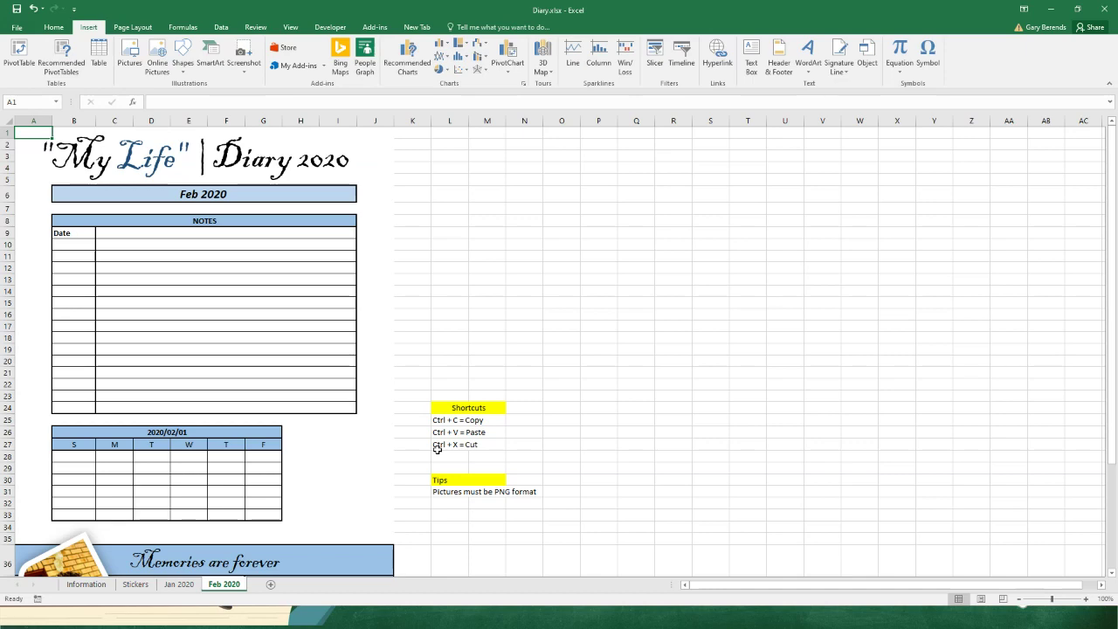
pyautogui.click(178, 584)
pyautogui.click(223, 585)
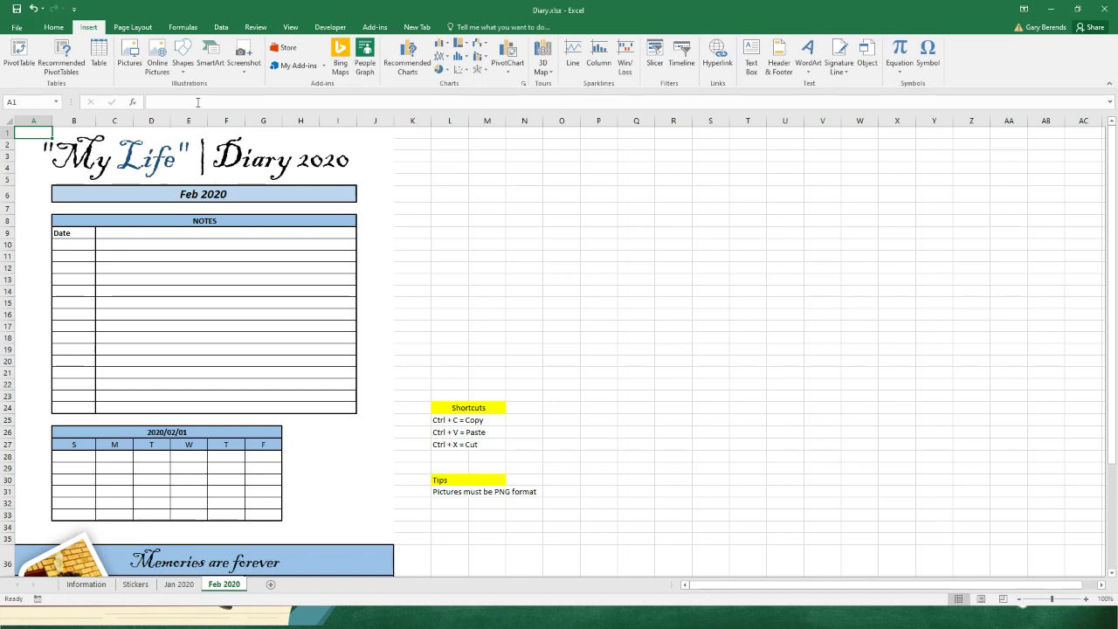
# Insert a left block arrow about 0.9 cm high and 1.3 cm wide beside the calendar on the Feb 2020 sheet.
pyautogui.click(182, 60)
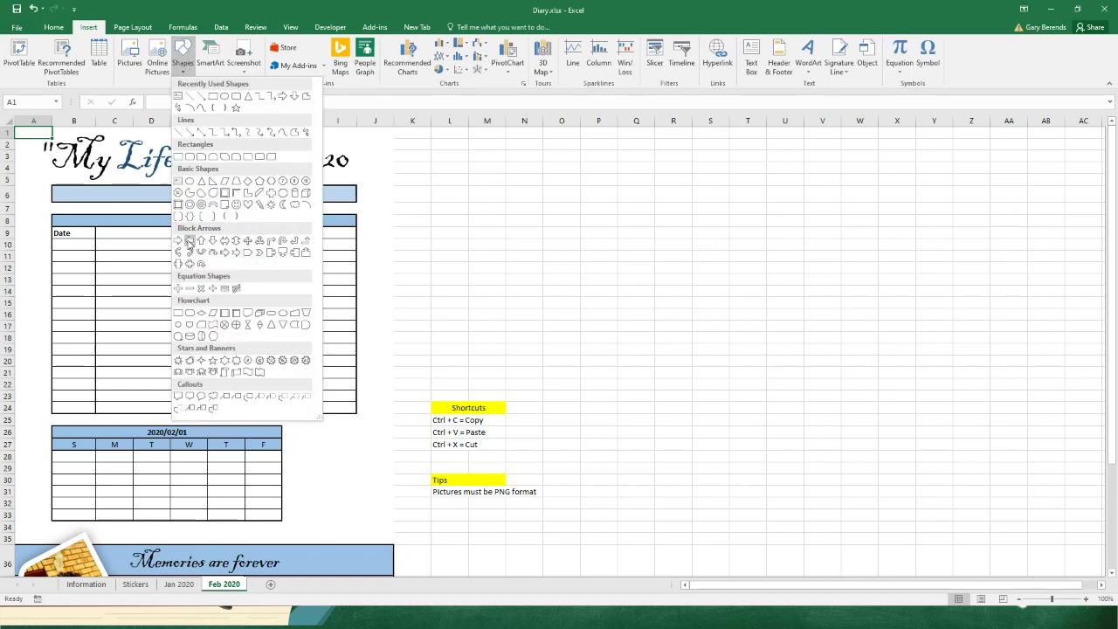
pyautogui.click(189, 243)
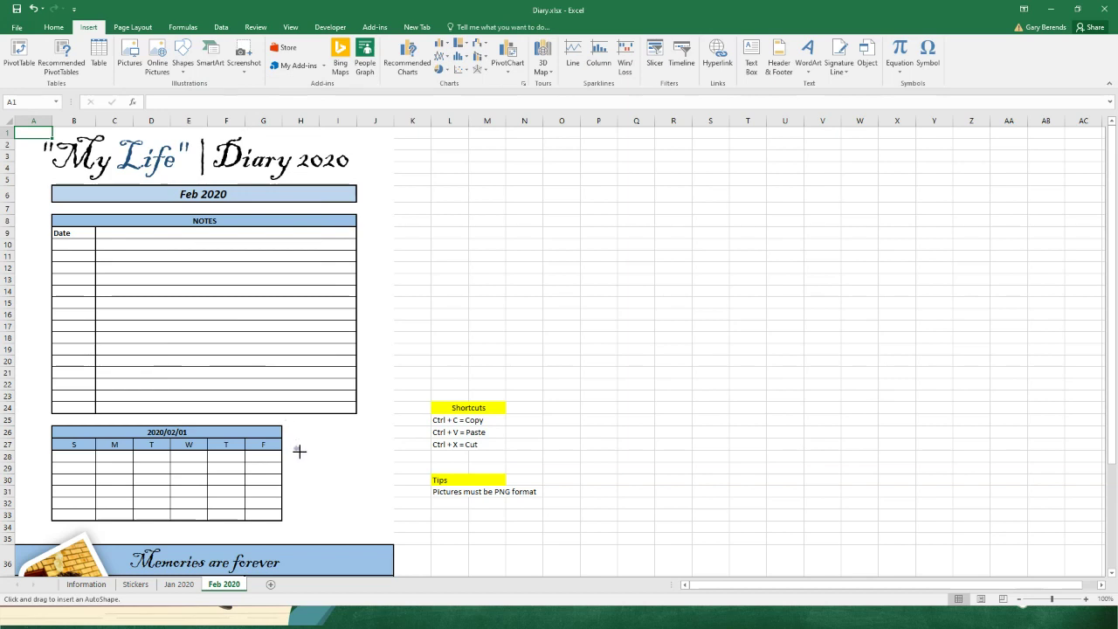
pyautogui.moveTo(310, 457)
pyautogui.mouseDown()
pyautogui.moveTo(321, 465)
pyautogui.moveTo(313, 442)
pyautogui.mouseUp()
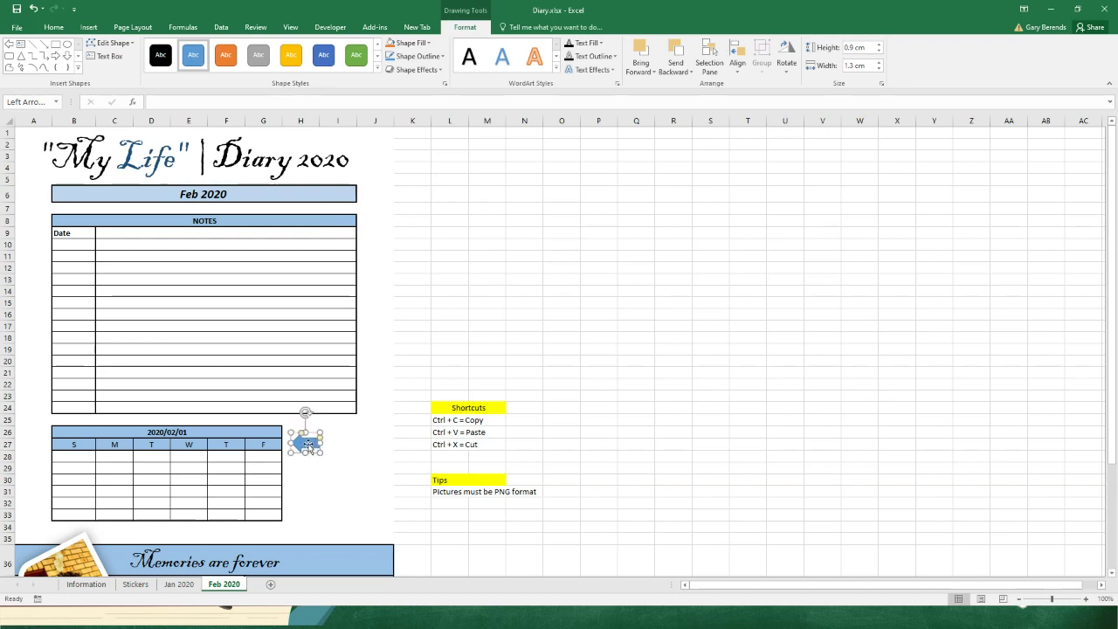
pyautogui.moveTo(306, 445); pyautogui.dragTo(308, 449)
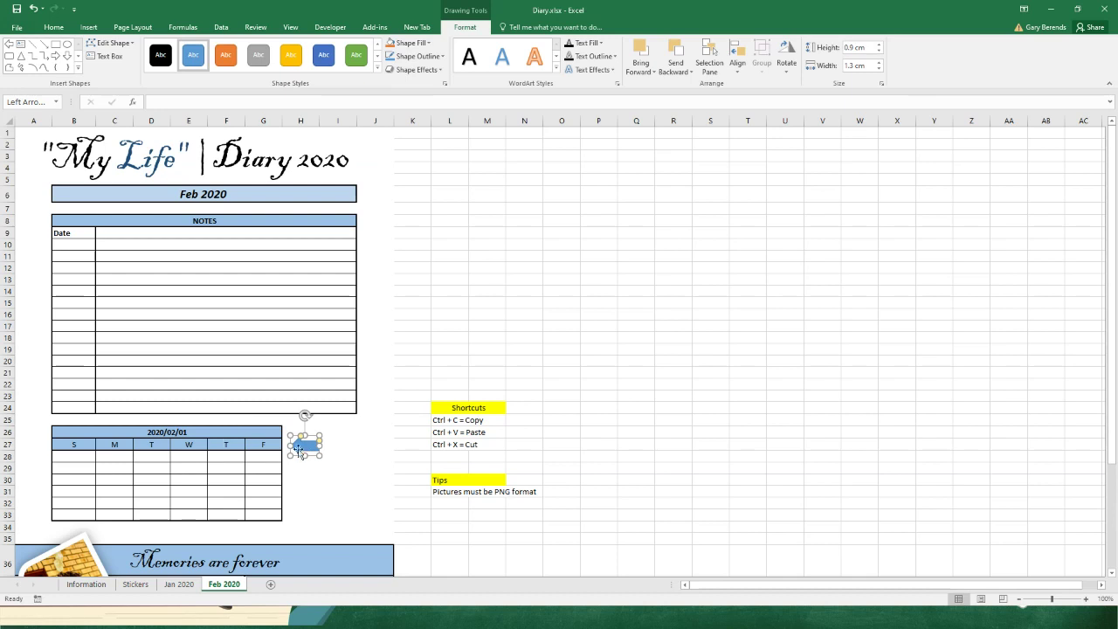
# Hyperlink the left arrow beside the February calendar to cell A1 of the Jan 2020 sheet in this workbook.
pyautogui.click(89, 28)
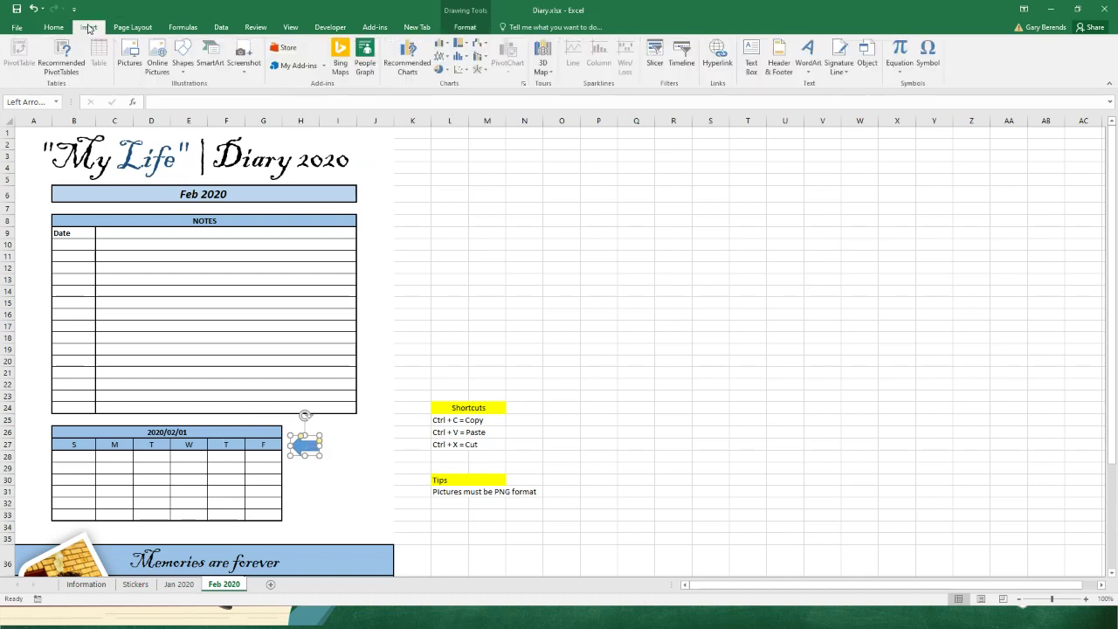
pyautogui.click(716, 61)
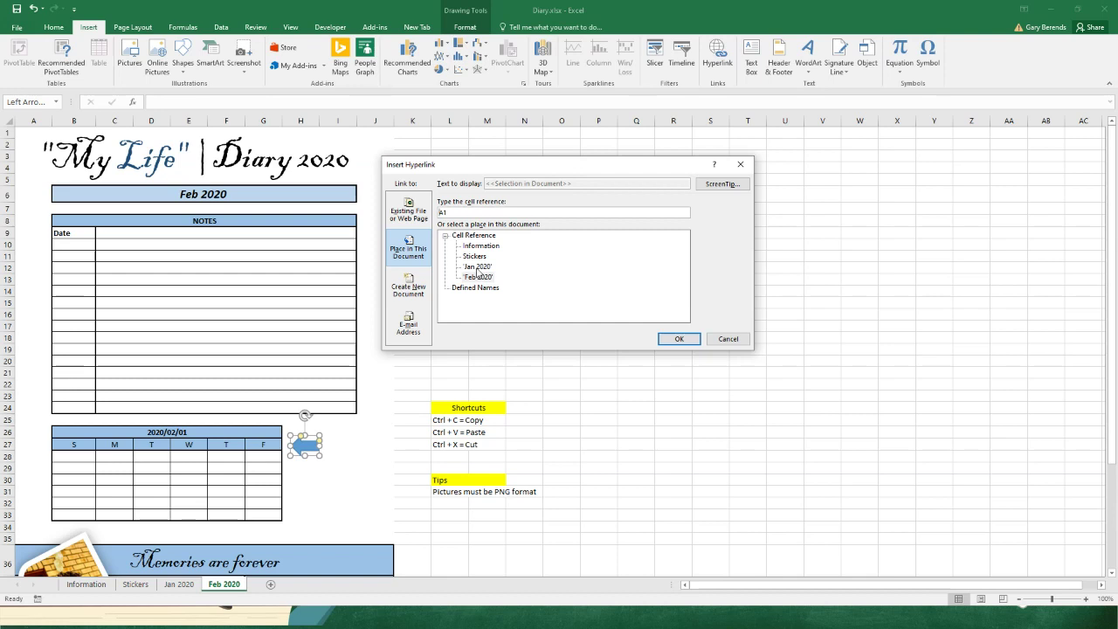
pyautogui.click(478, 267)
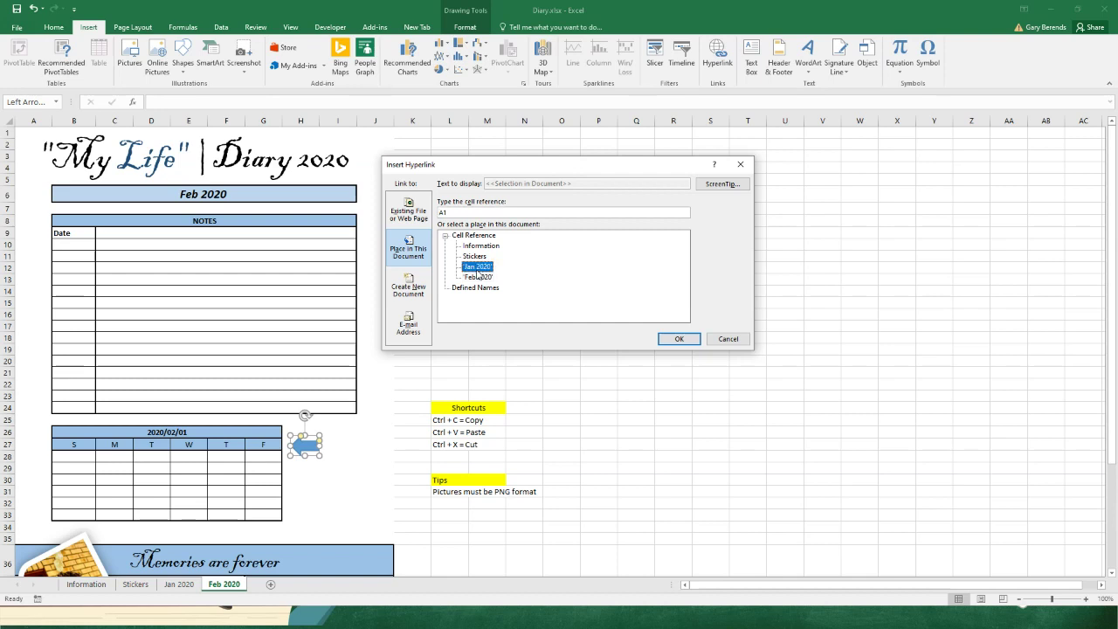
pyautogui.click(681, 339)
pyautogui.click(612, 359)
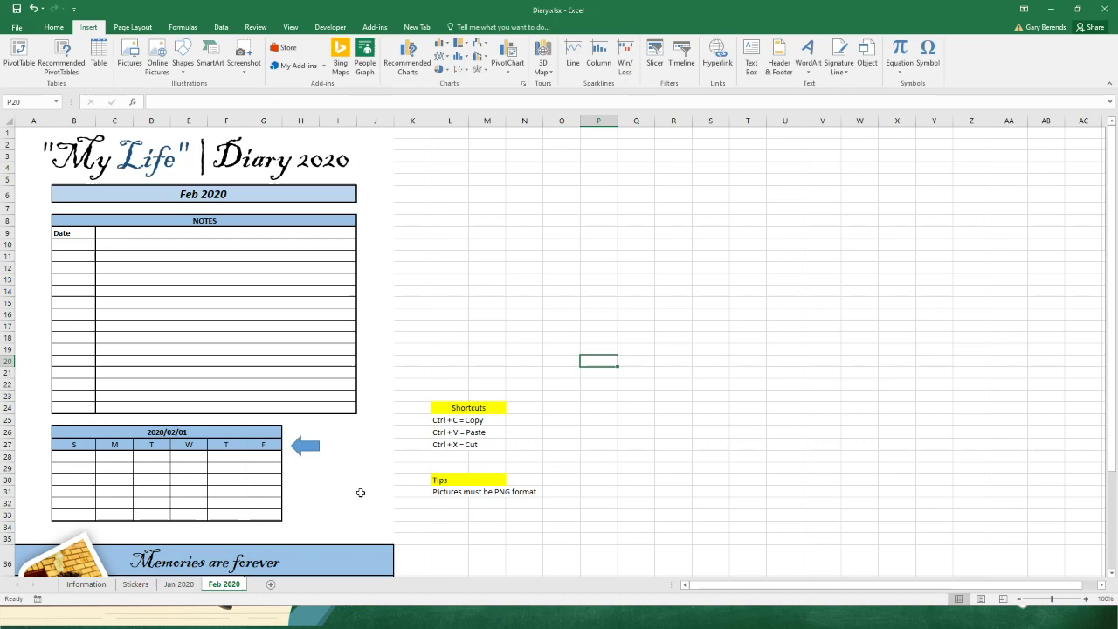
# Test both linked arrows by going back and forth between the months, ending on the Jan 2020 sheet.
pyautogui.click(307, 451)
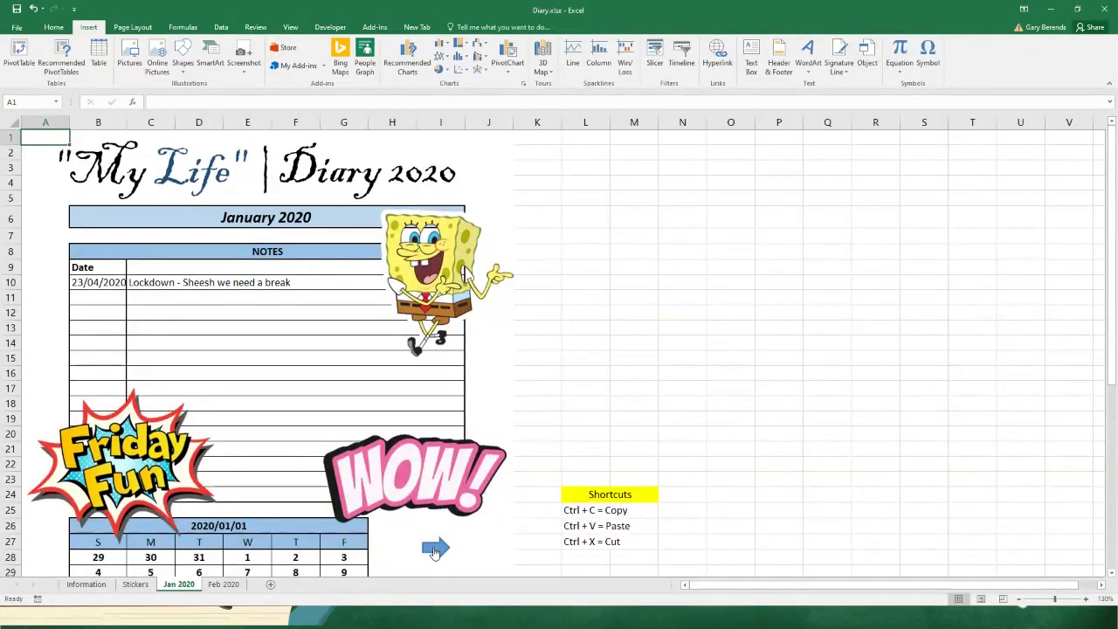
pyautogui.click(433, 550)
pyautogui.click(308, 449)
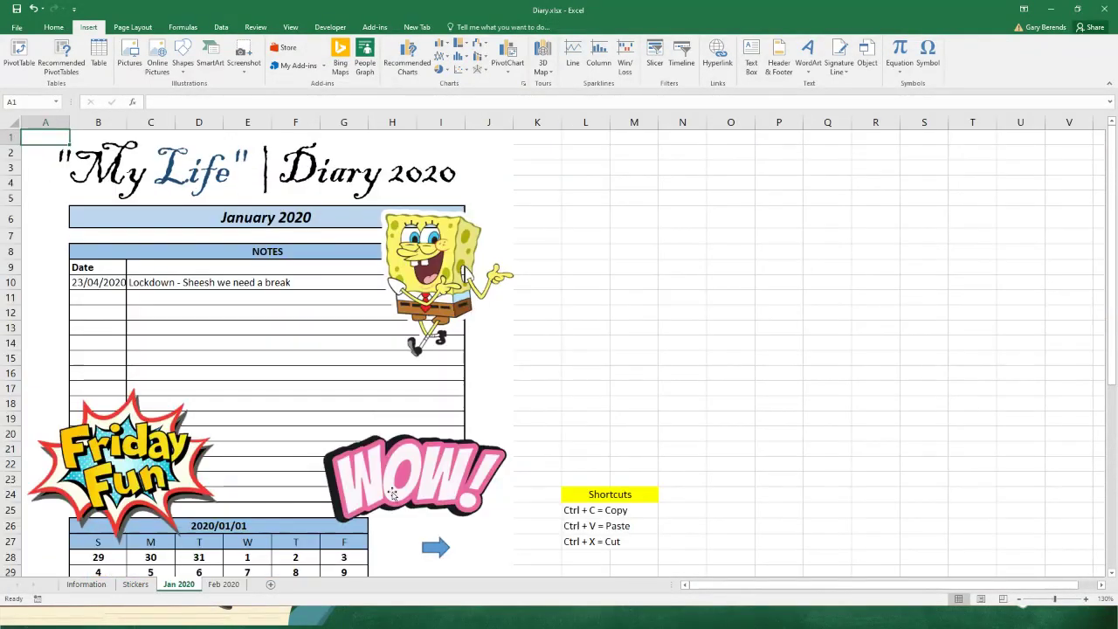
pyautogui.click(430, 550)
pyautogui.click(306, 449)
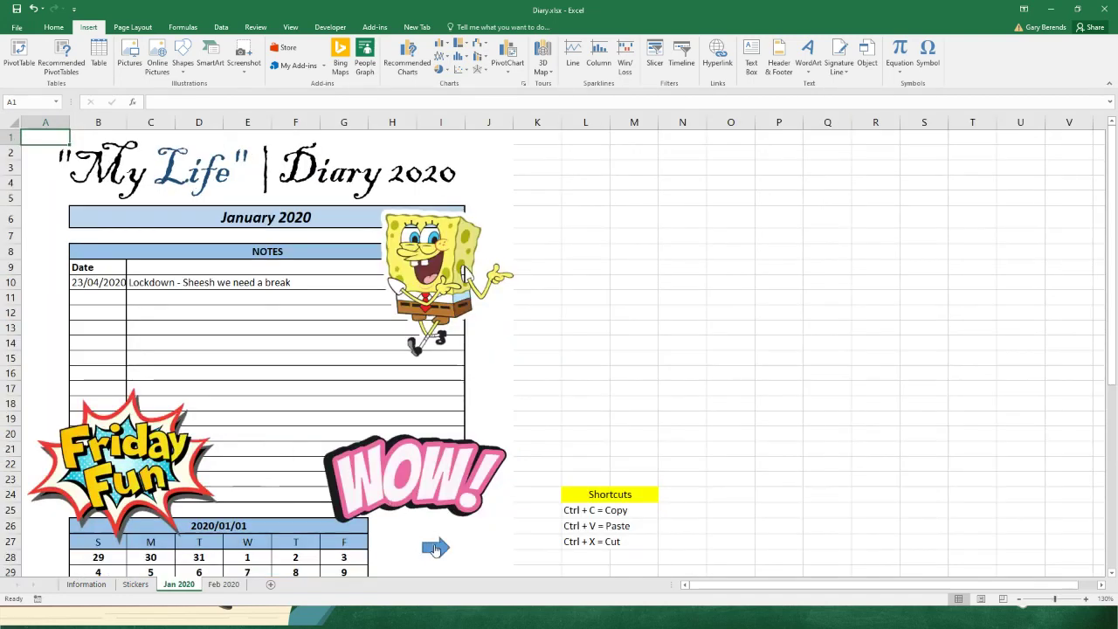
pyautogui.click(432, 550)
pyautogui.click(307, 447)
pyautogui.click(583, 351)
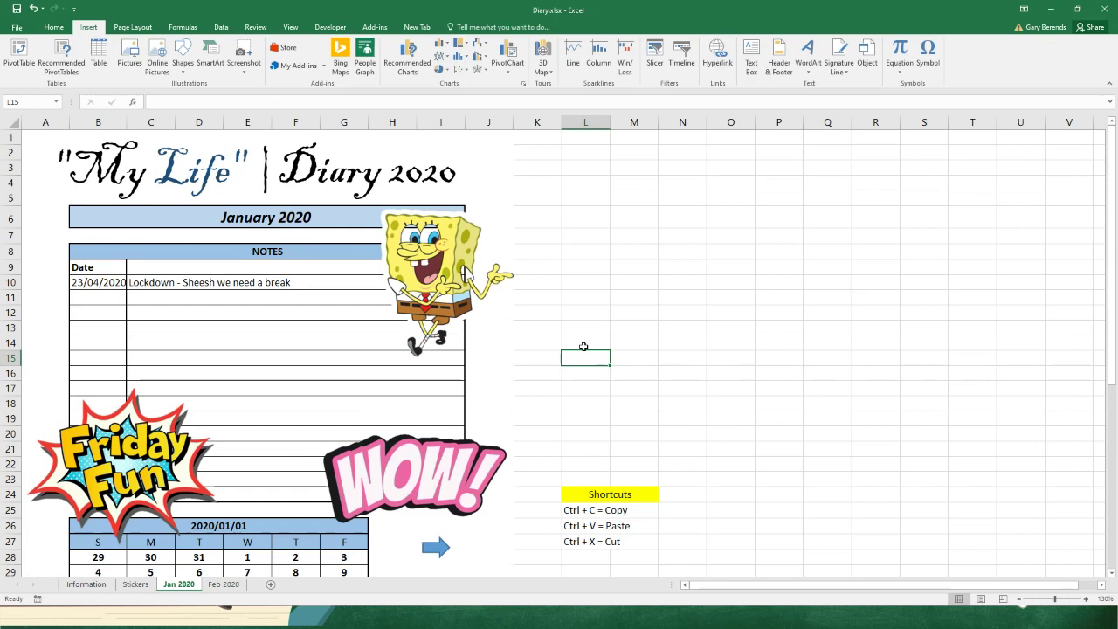
pyautogui.click(599, 312)
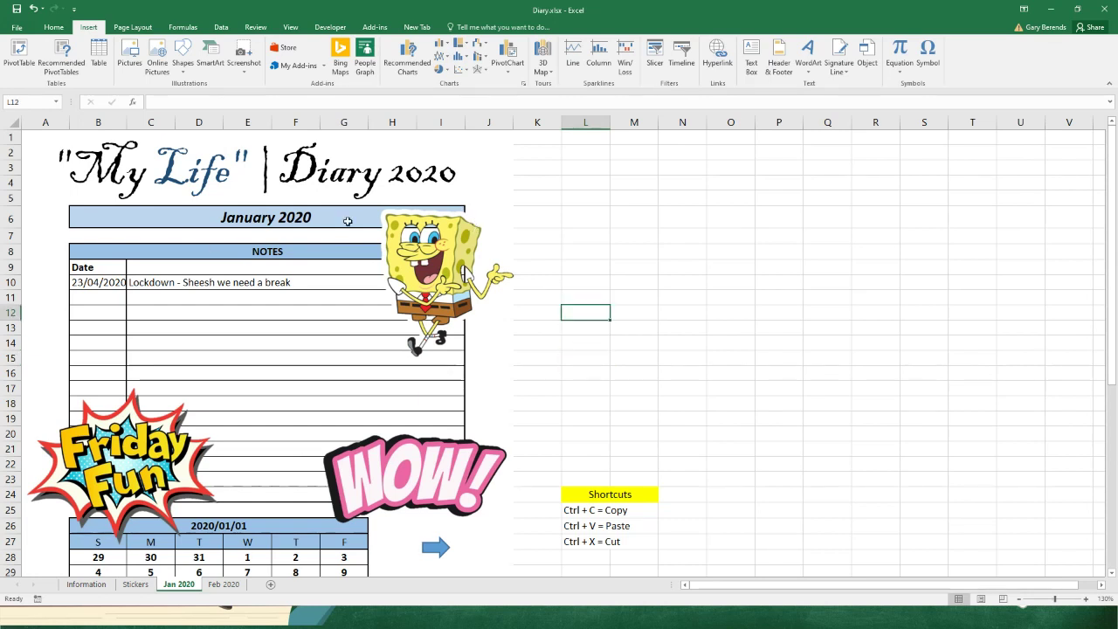
pyautogui.click(582, 281)
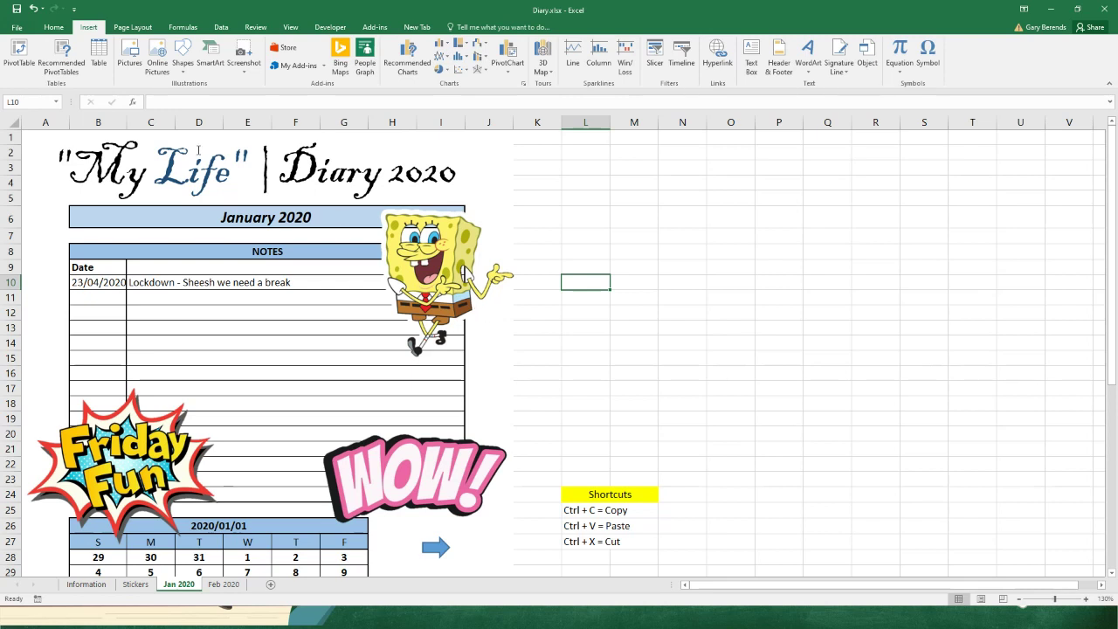
# Examine the Protect Current Sheet settings for the Jan 2020 sheet and close them without applying protection.
pyautogui.click(16, 27)
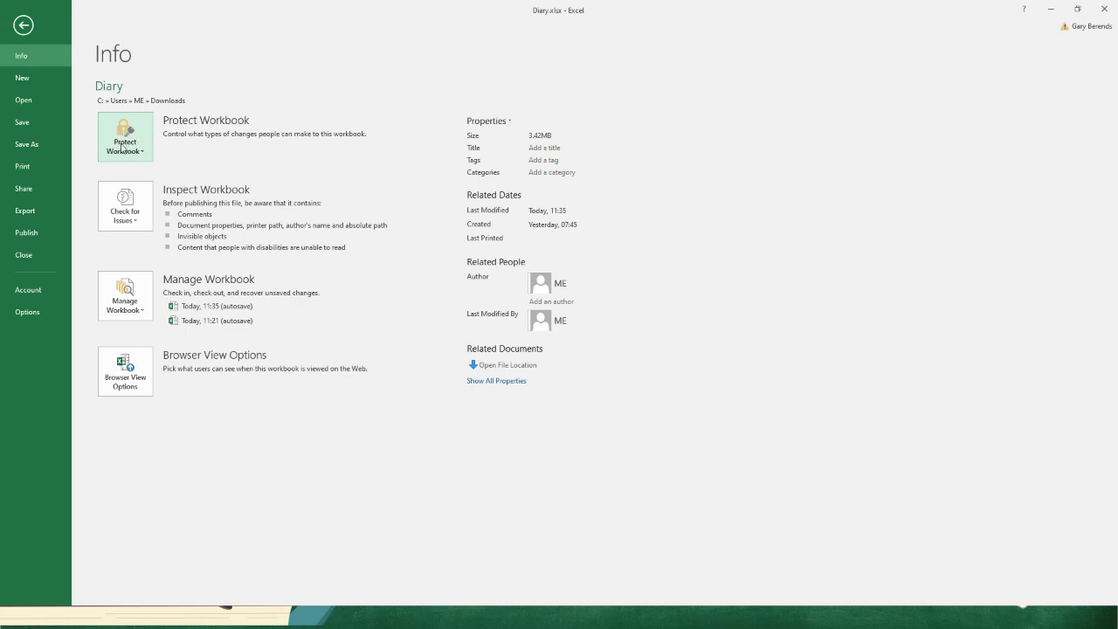
pyautogui.click(127, 144)
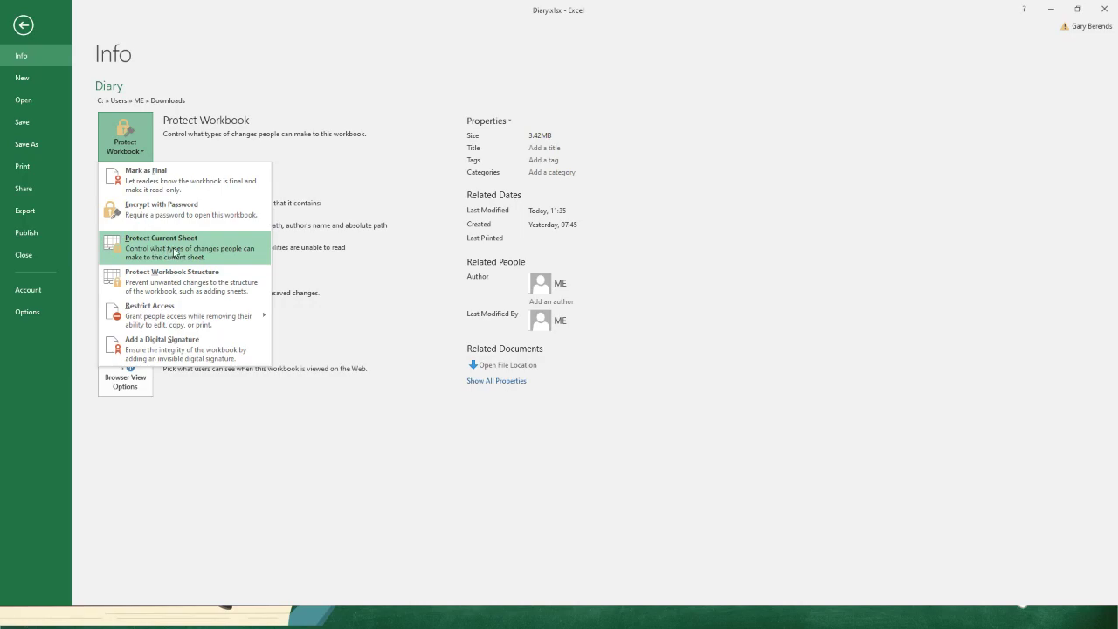
pyautogui.click(165, 247)
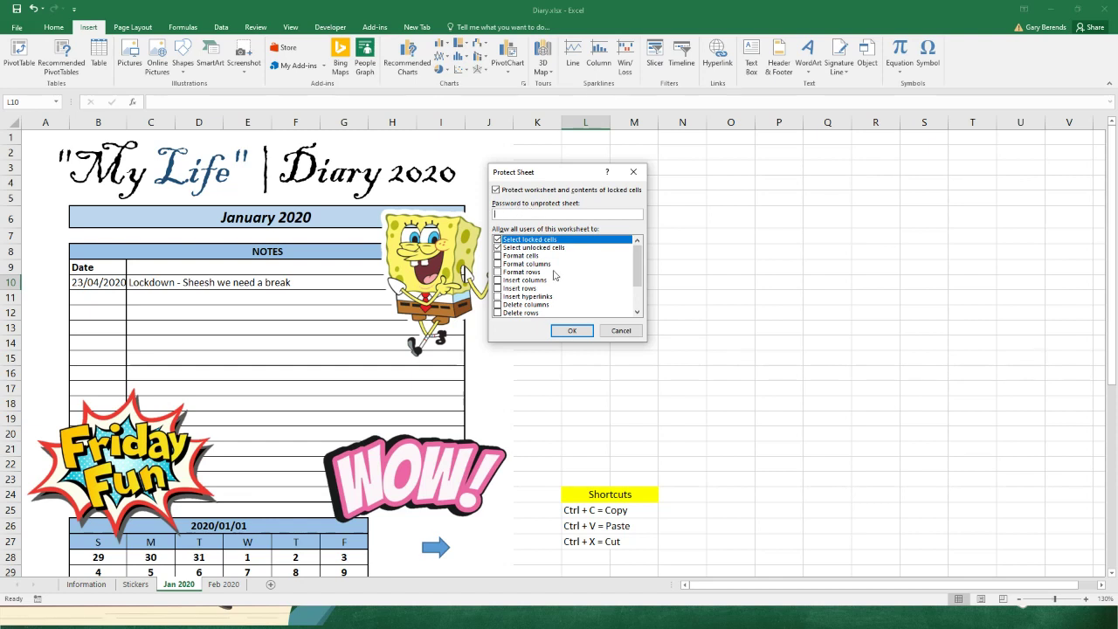
pyautogui.click(619, 331)
# Examine the workbook's Encrypt with Password option, cancel it and return to the Jan 2020 sheet.
pyautogui.click(16, 27)
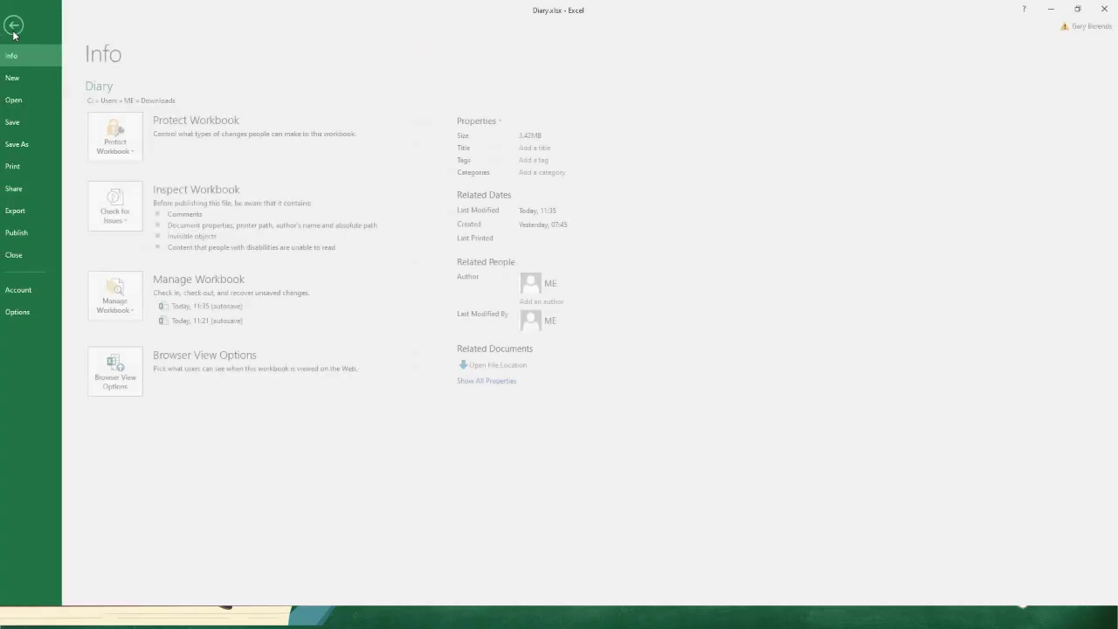
pyautogui.click(122, 149)
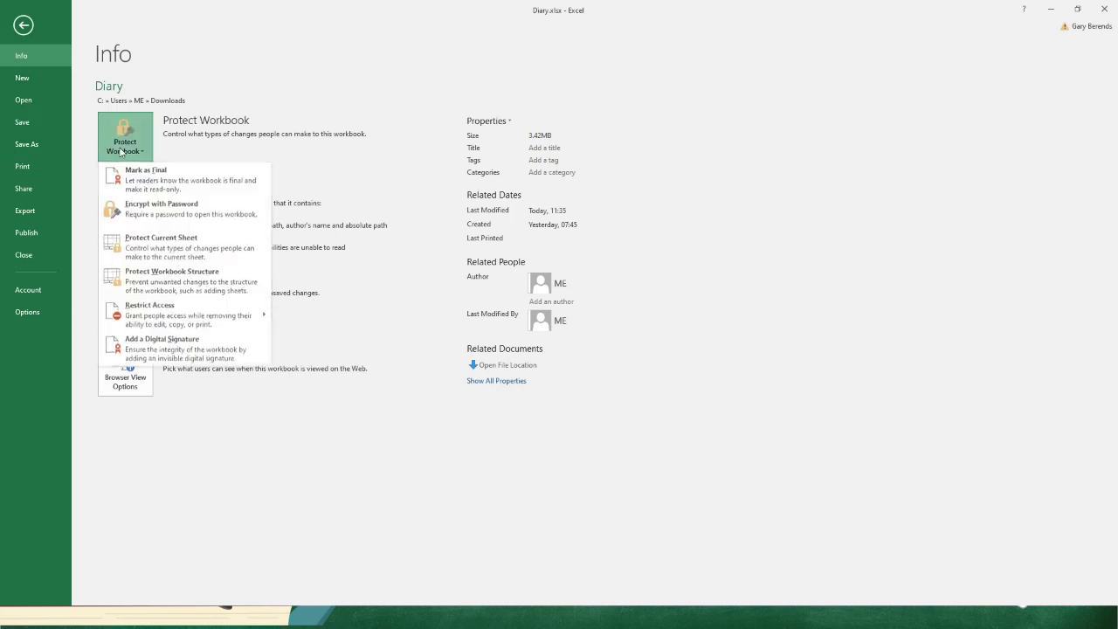
pyautogui.click(186, 217)
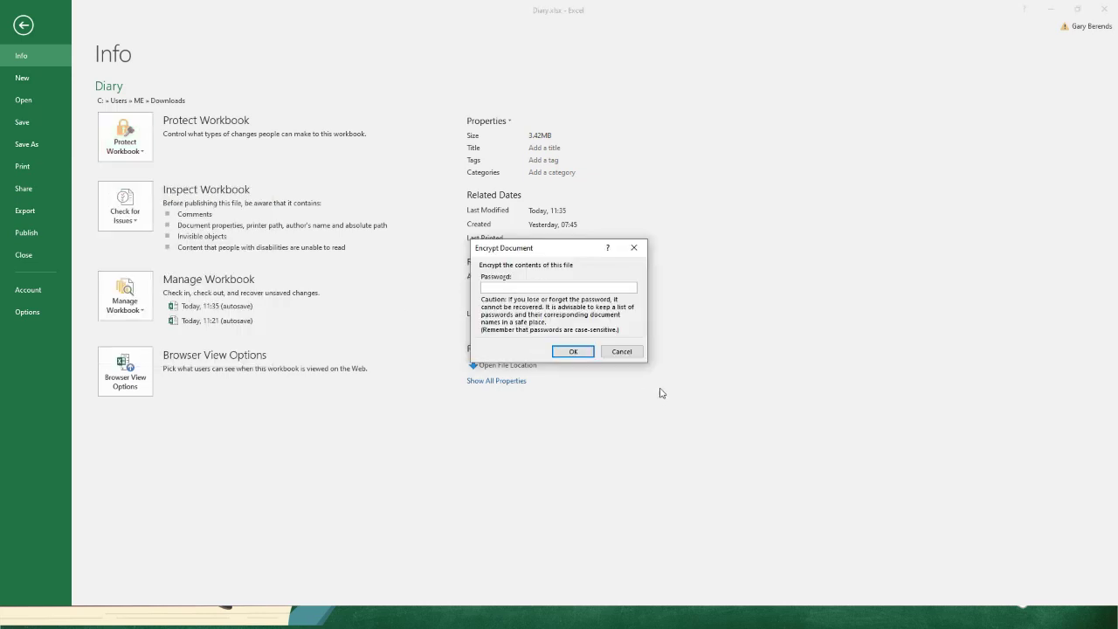
pyautogui.click(636, 358)
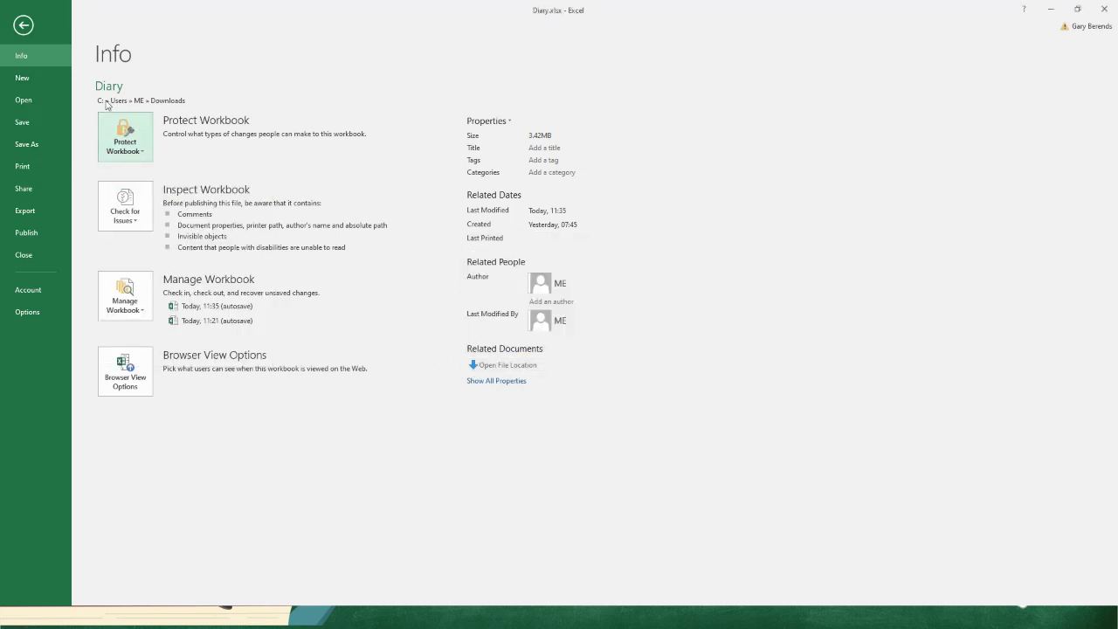
pyautogui.click(24, 25)
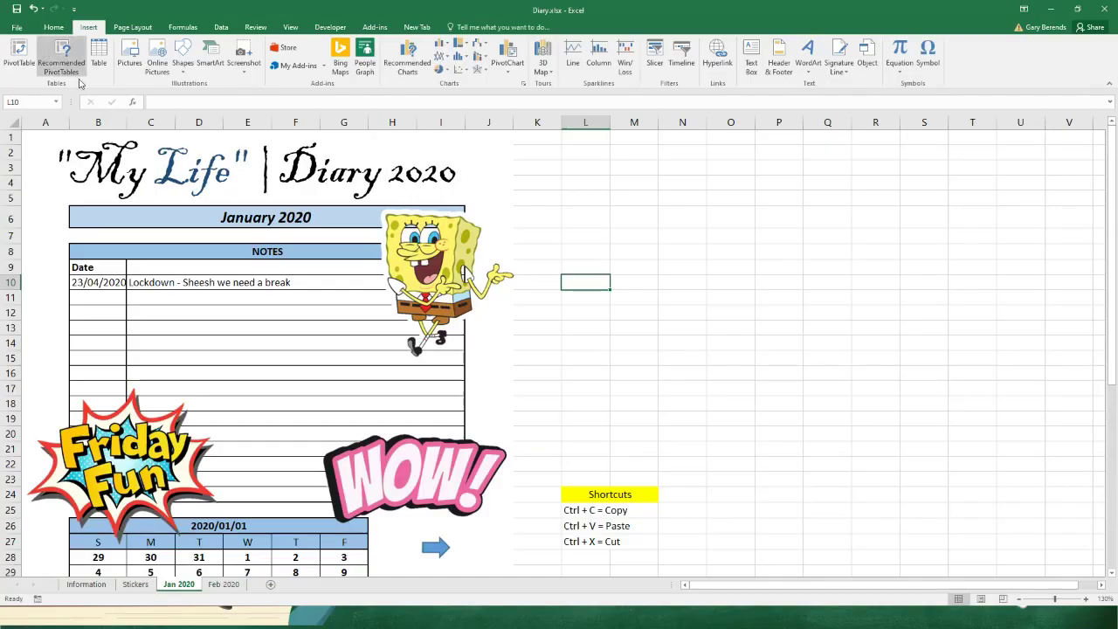
# Encrypt the Diary workbook with a password, re-entering it for confirmation, and close the workbook with its changes saved.
pyautogui.click(16, 27)
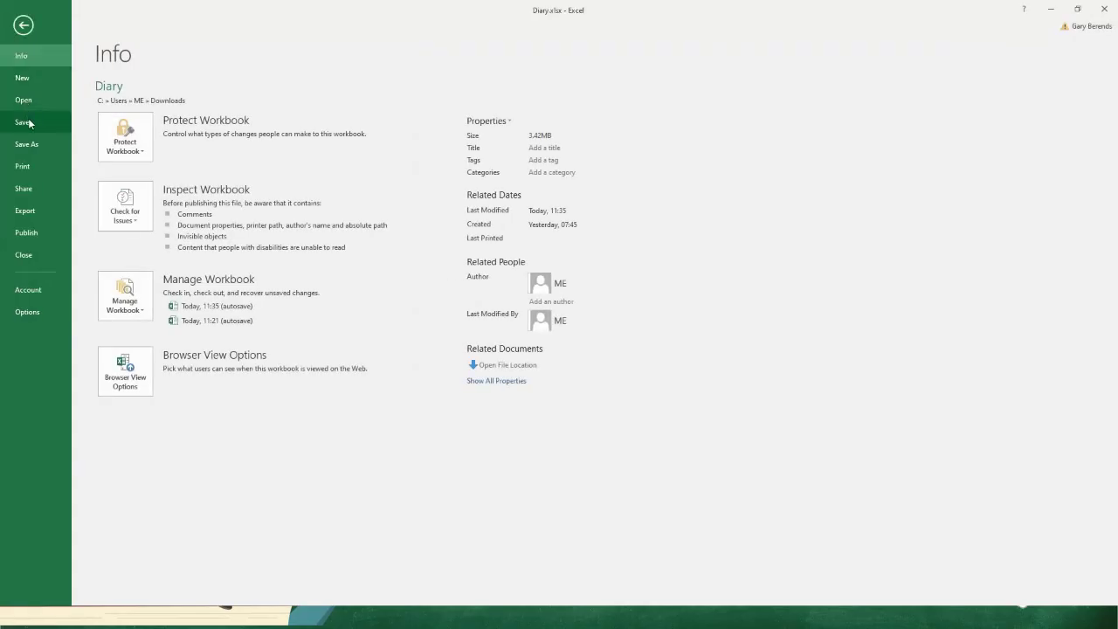
pyautogui.click(128, 140)
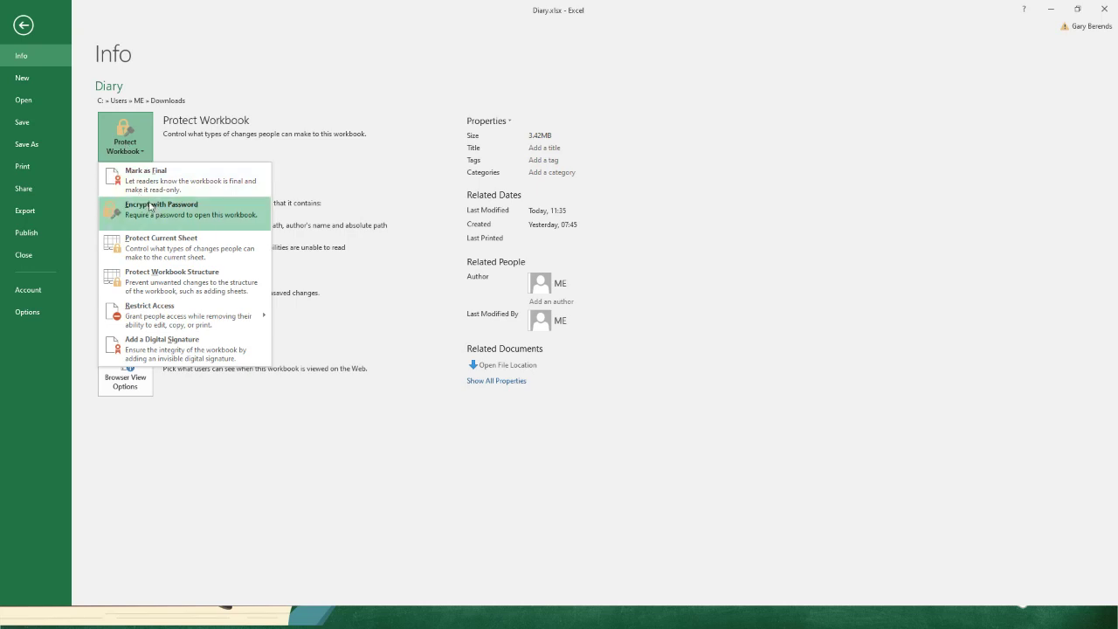
pyautogui.click(200, 215)
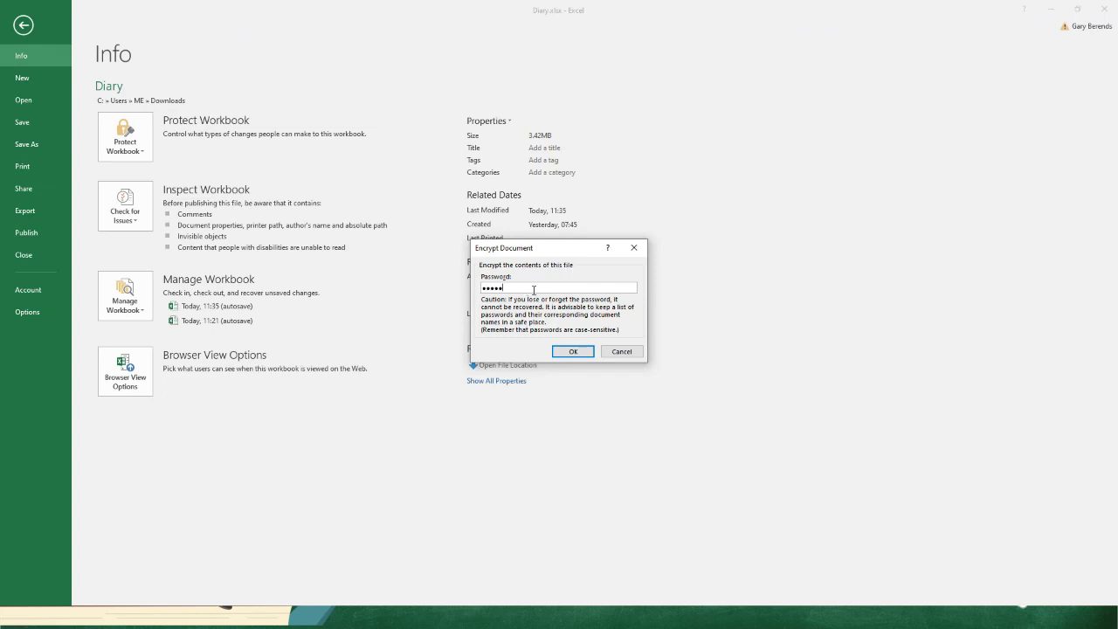
pyautogui.click(566, 352)
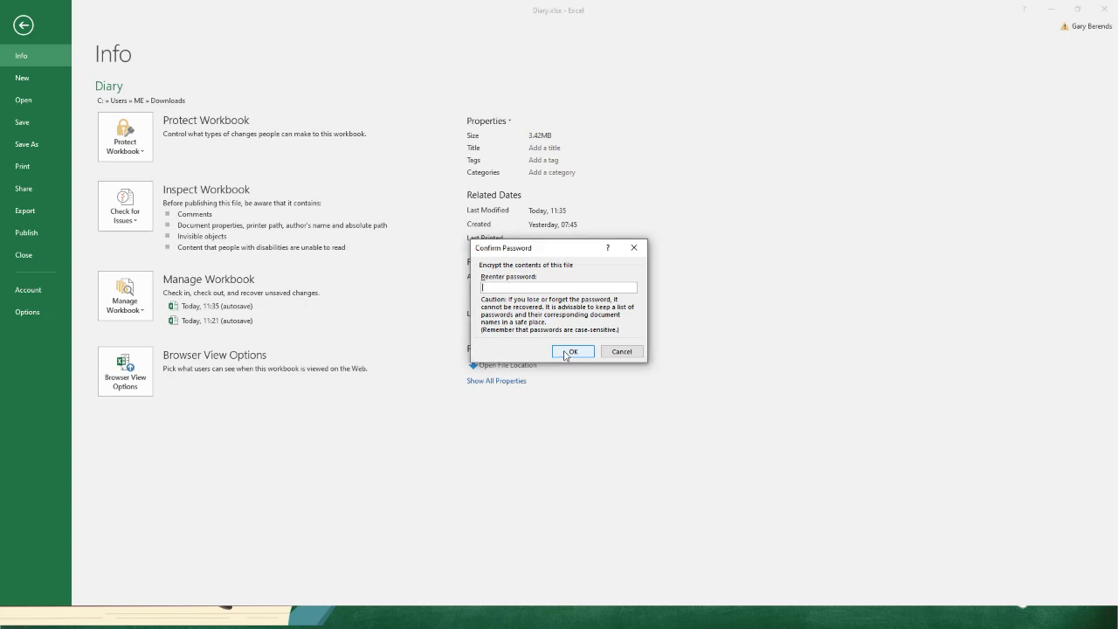
pyautogui.click(513, 287)
pyautogui.click(559, 351)
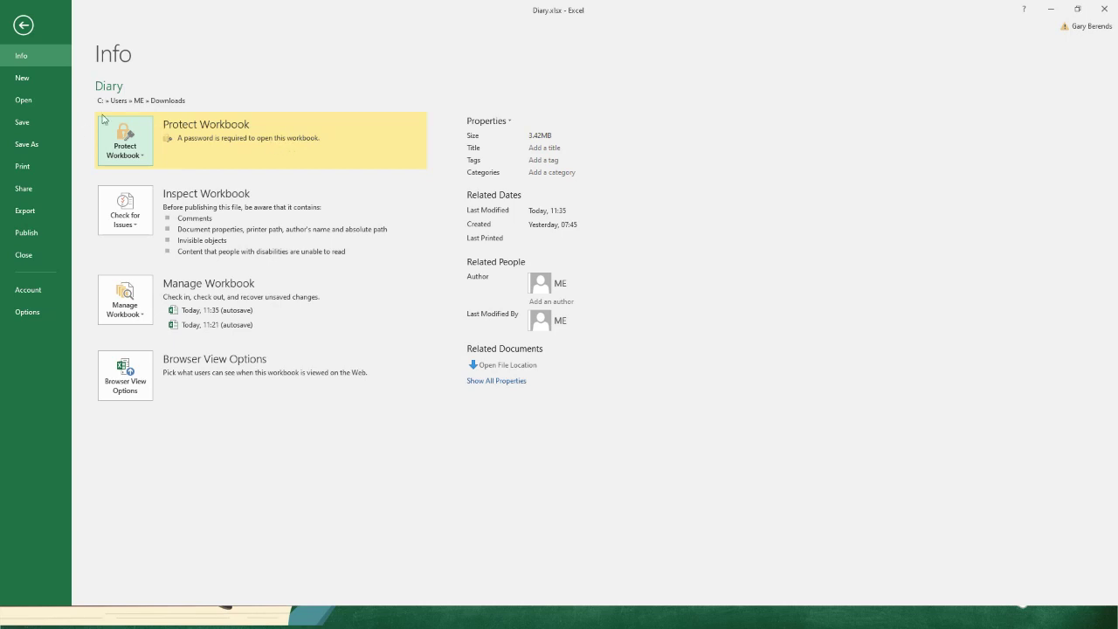
pyautogui.click(34, 259)
pyautogui.click(524, 331)
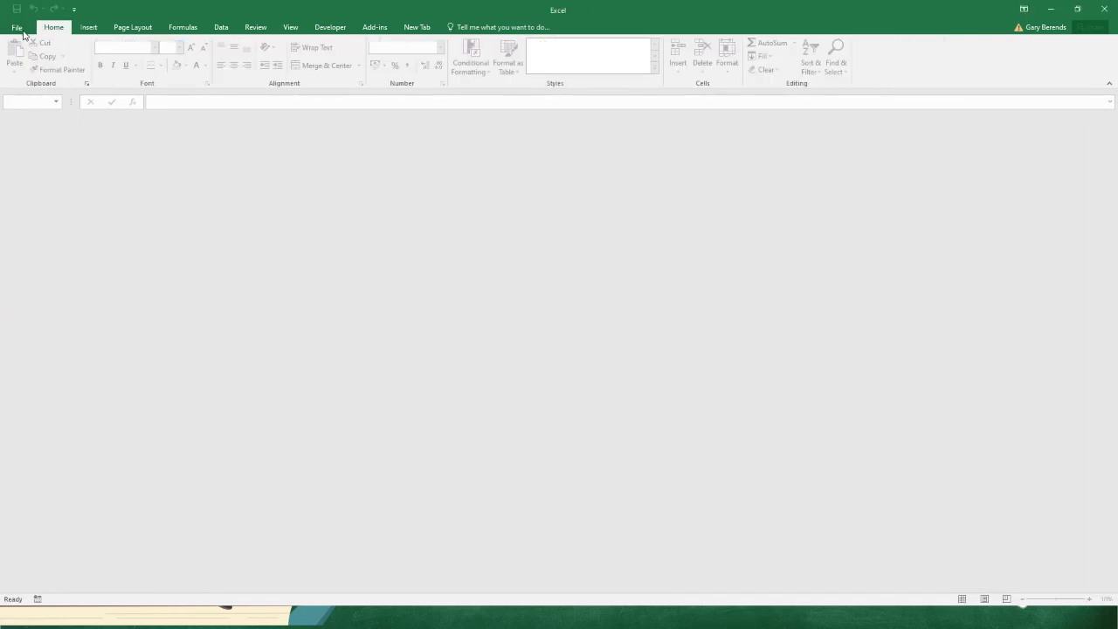
# Try to reopen the protected Diary.xlsx from the Downloads folder by submitting the password prompt.
pyautogui.click(17, 28)
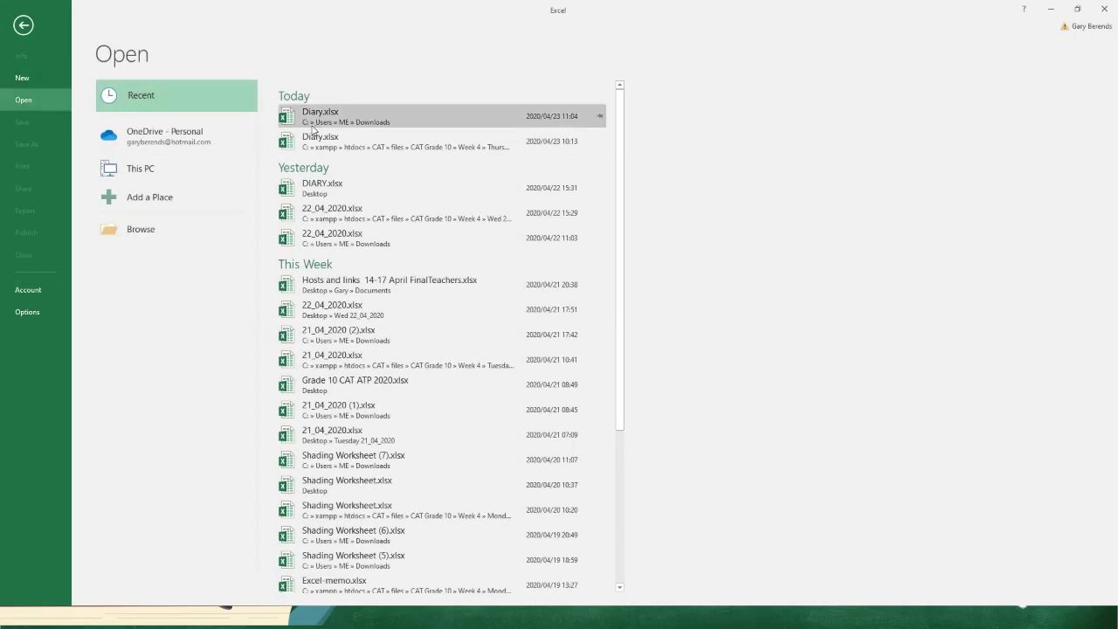
pyautogui.click(310, 118)
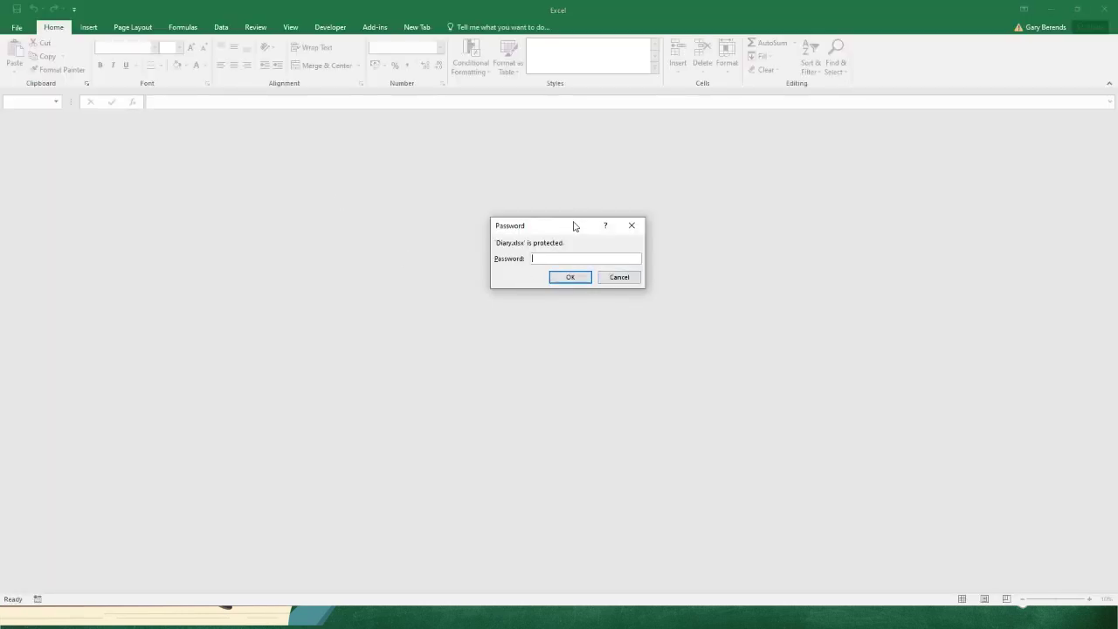
pyautogui.moveTo(571, 225); pyautogui.dragTo(551, 289)
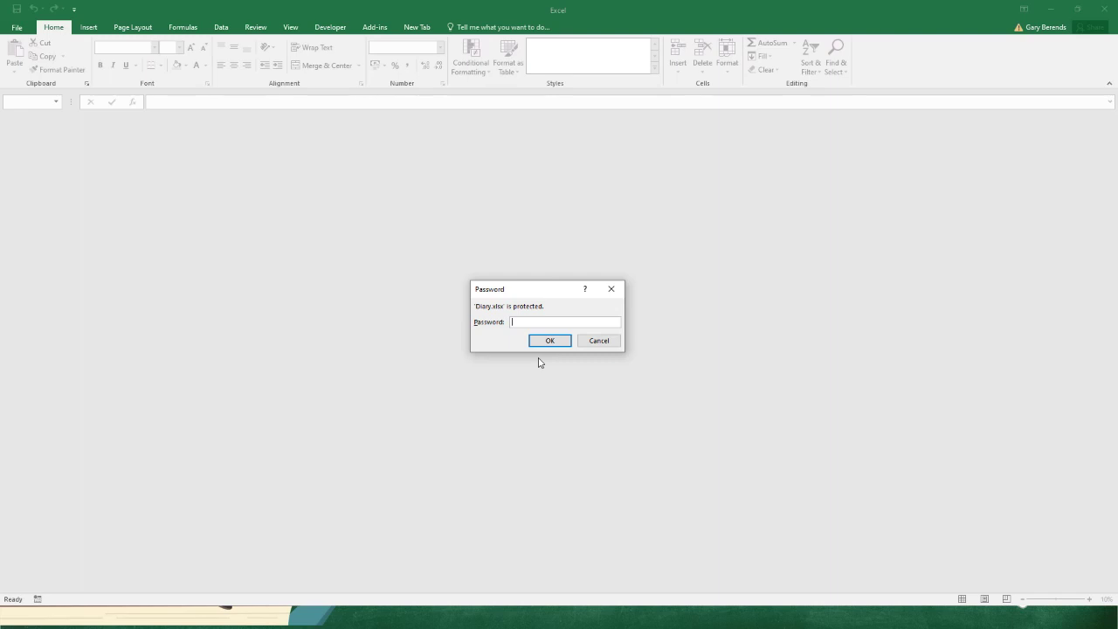
pyautogui.press('Return')
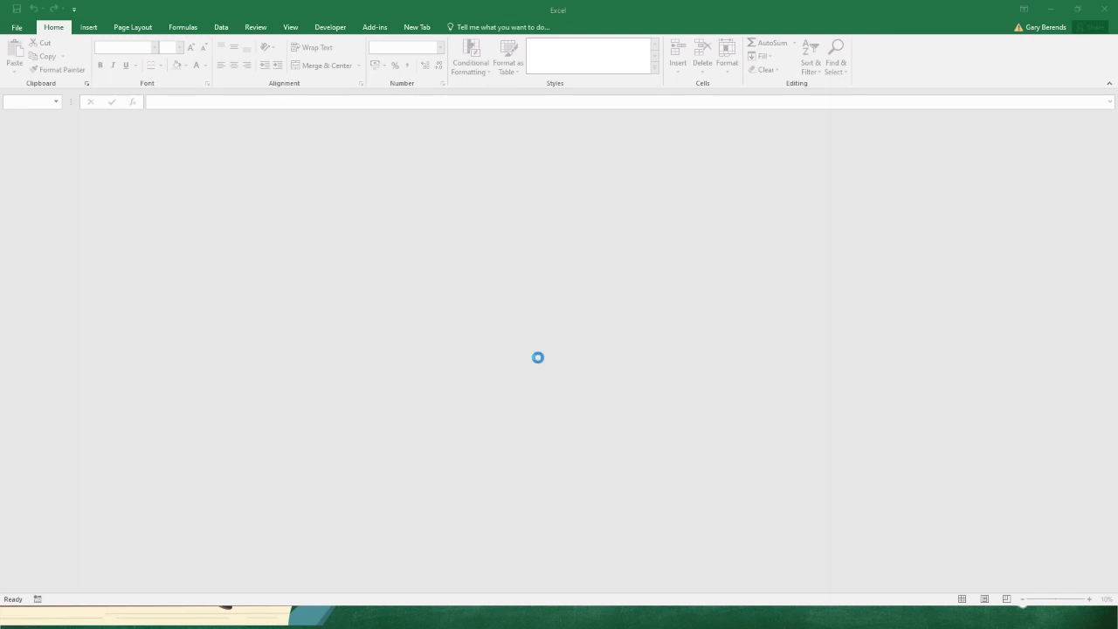
pyautogui.press('Return')
# Open the recent Diary.xlsx from the Downloads folder by entering the workbook password.
pyautogui.click(24, 33)
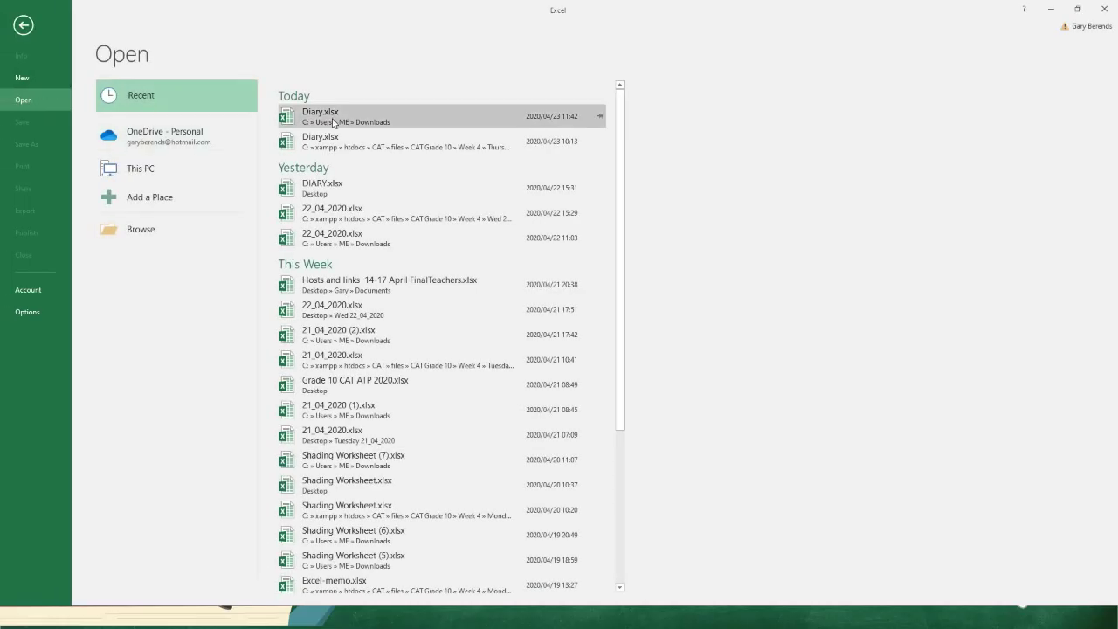
pyautogui.click(600, 114)
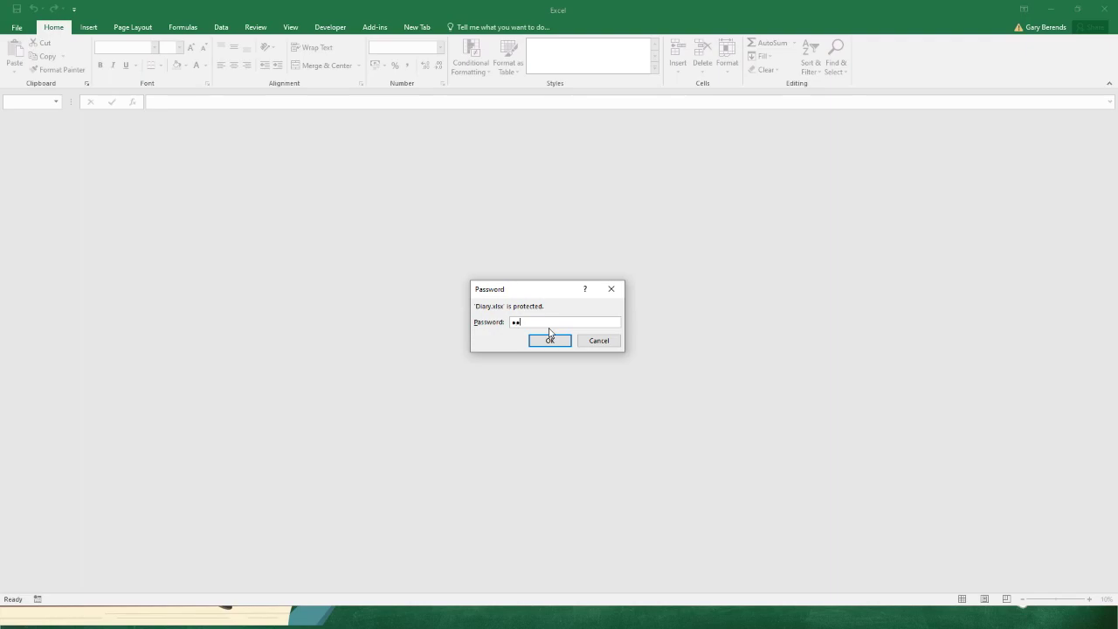
pyautogui.press('Return')
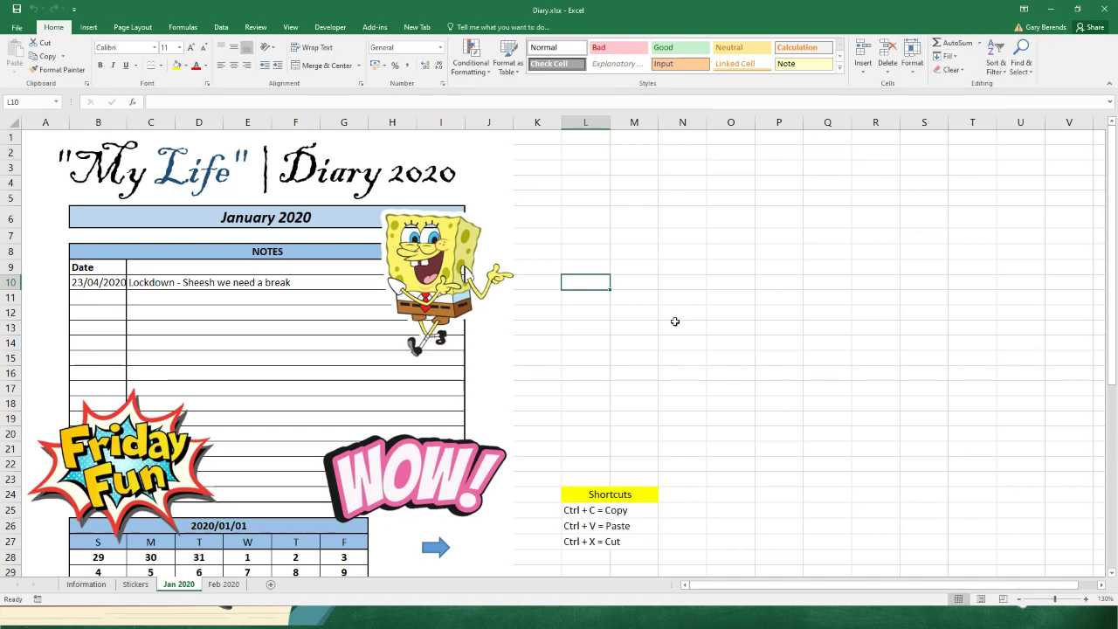
# Switch to the PowerPoint slide show of Grade10_CAT_04_23.pptx and advance to the "Your Homework Today" slide.
pyautogui.hotkey('alt', 'Tab')
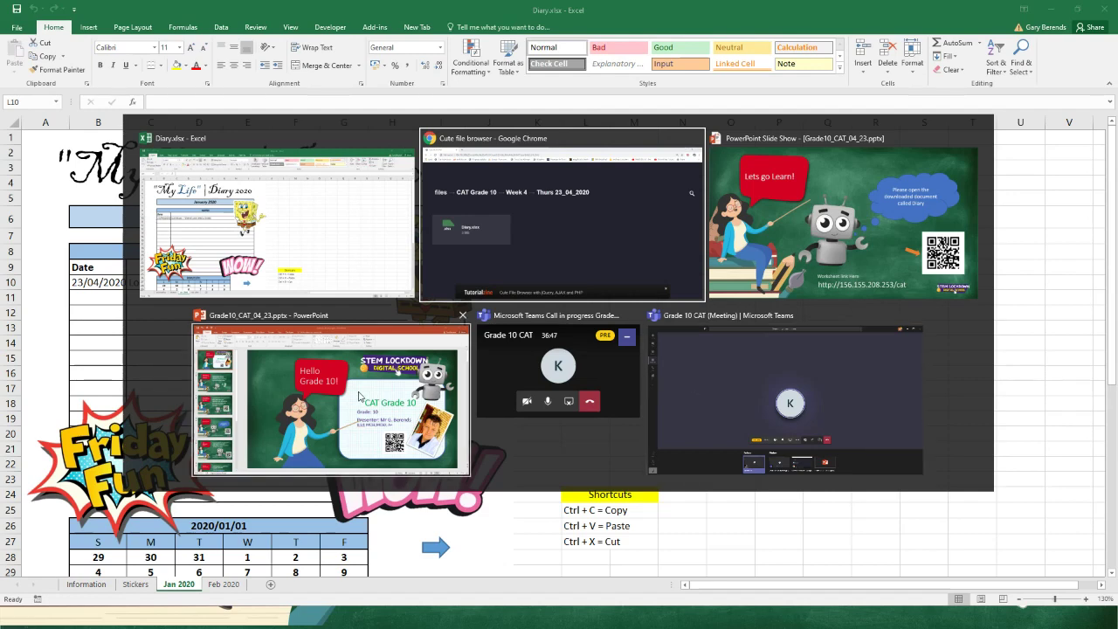
pyautogui.click(838, 236)
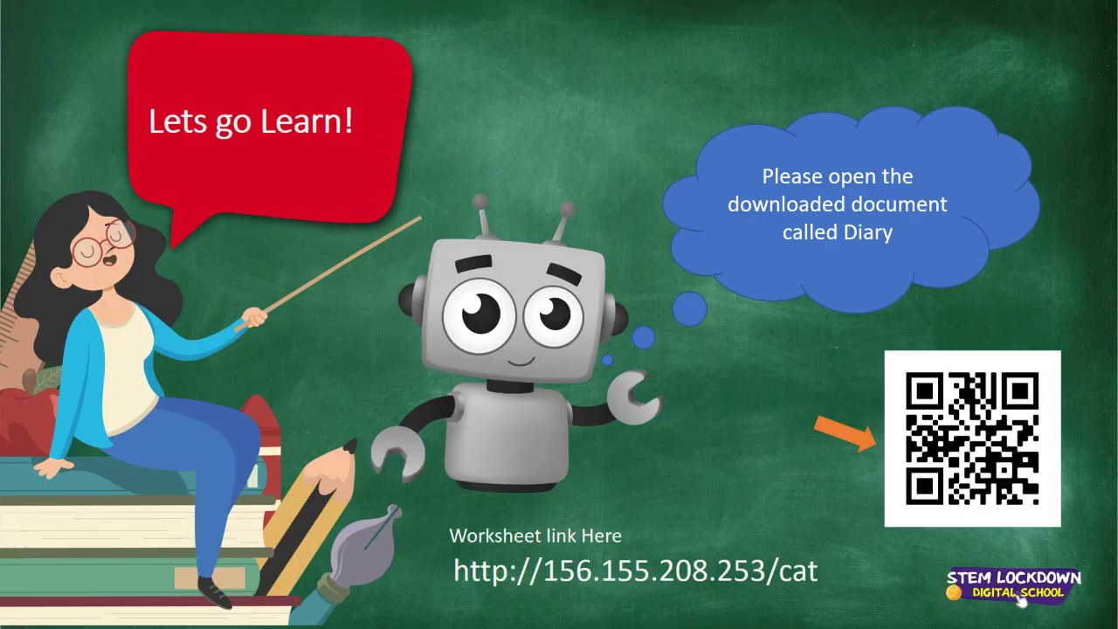
pyautogui.press('Right')
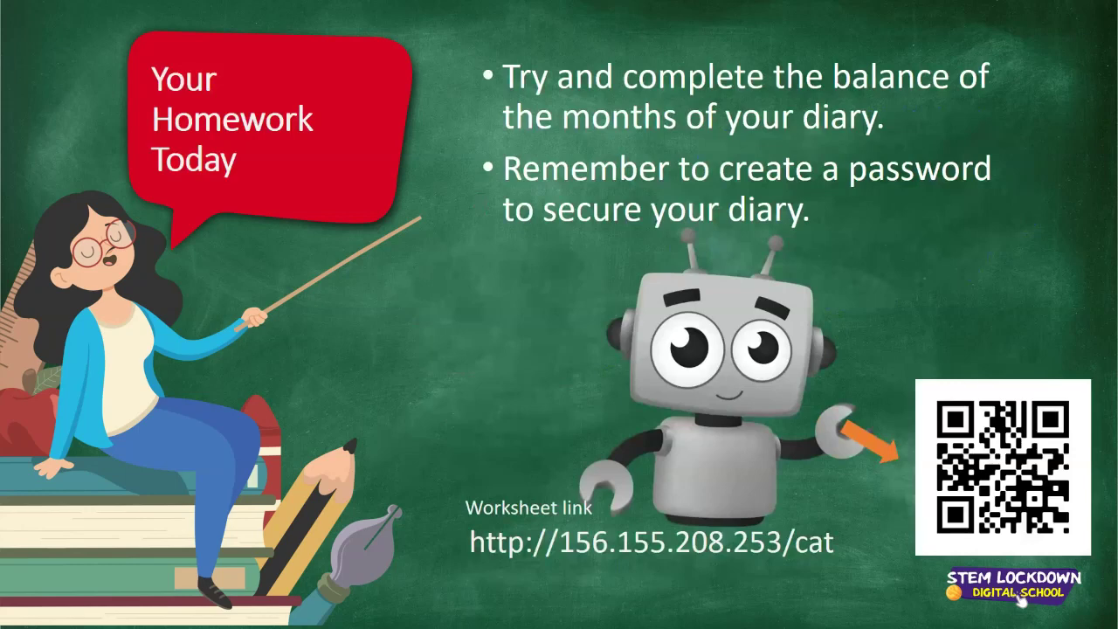